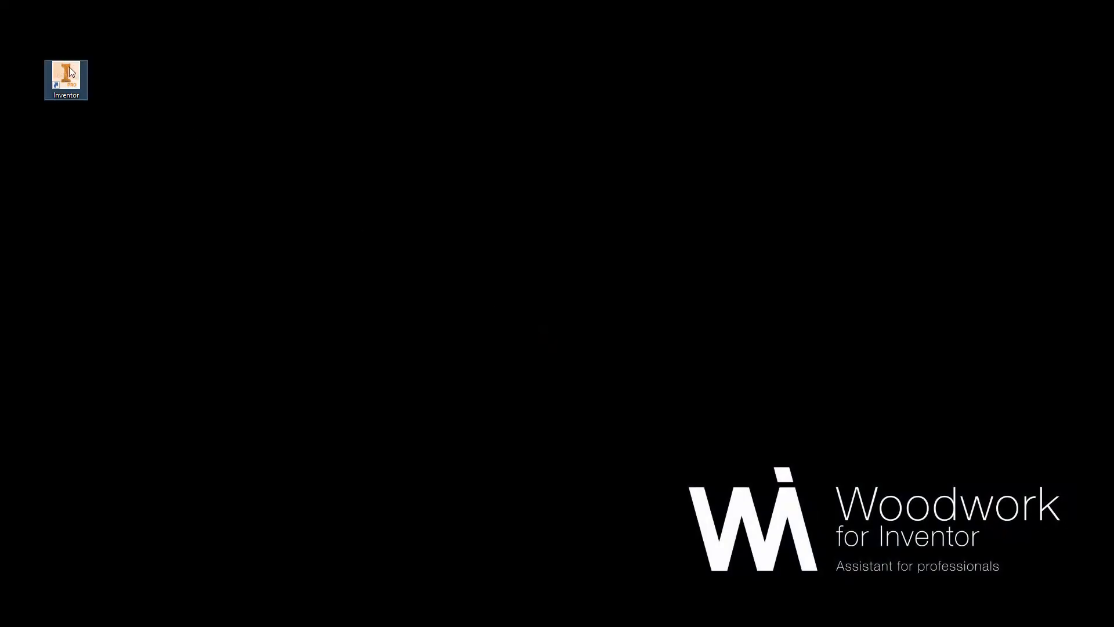
- Start a 2D sketch on the vertical front (XY) plane of a new part in Inventor
double_click(71, 72)
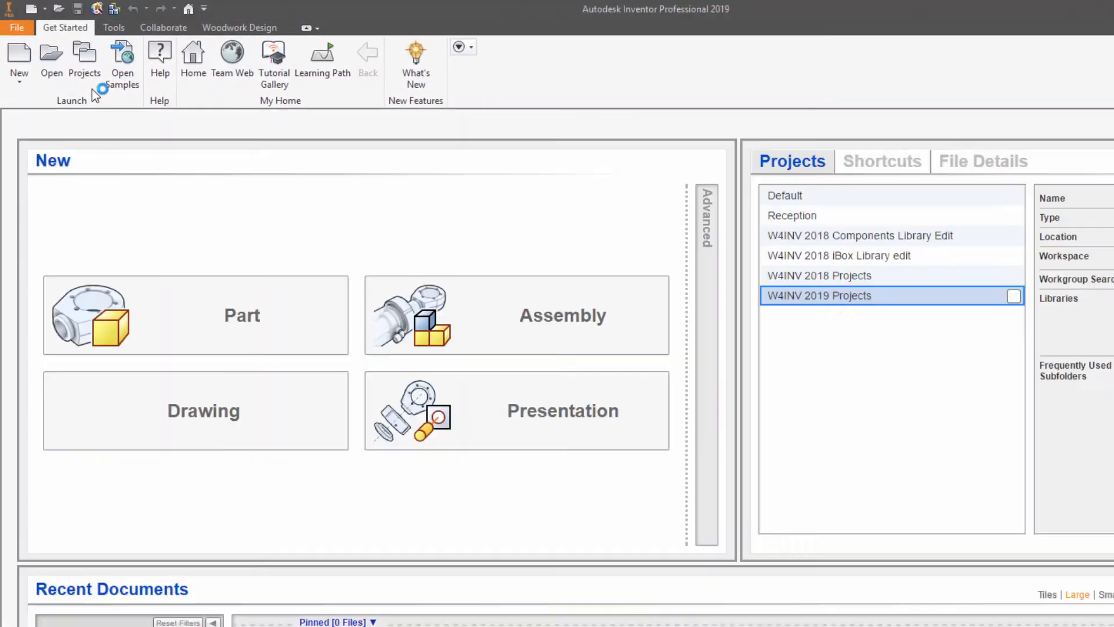
left_click(22, 64)
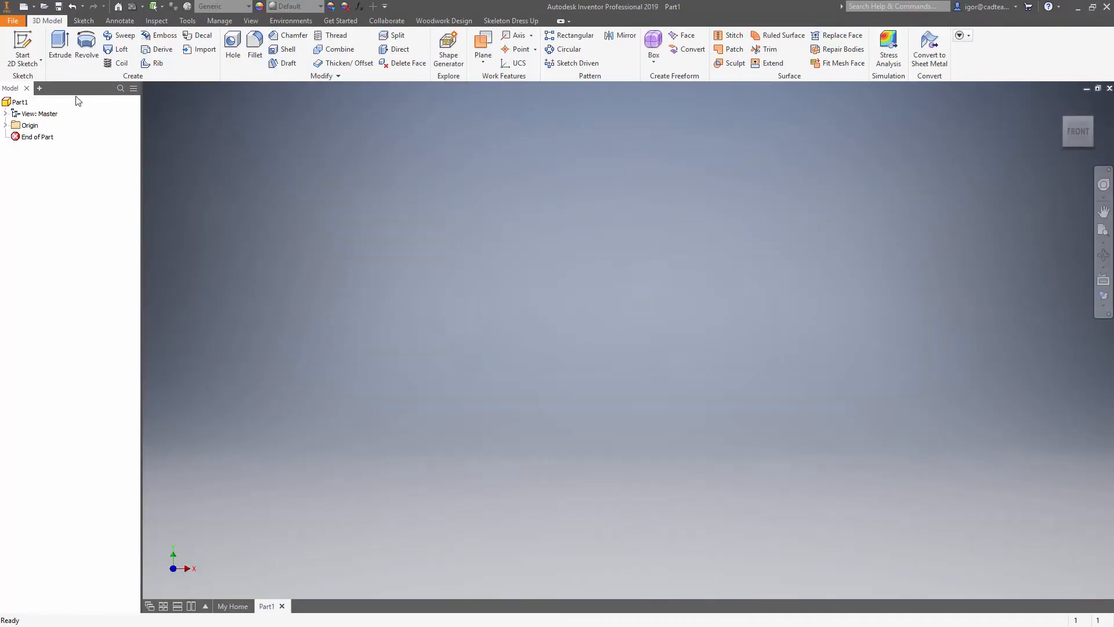
left_click(22, 49)
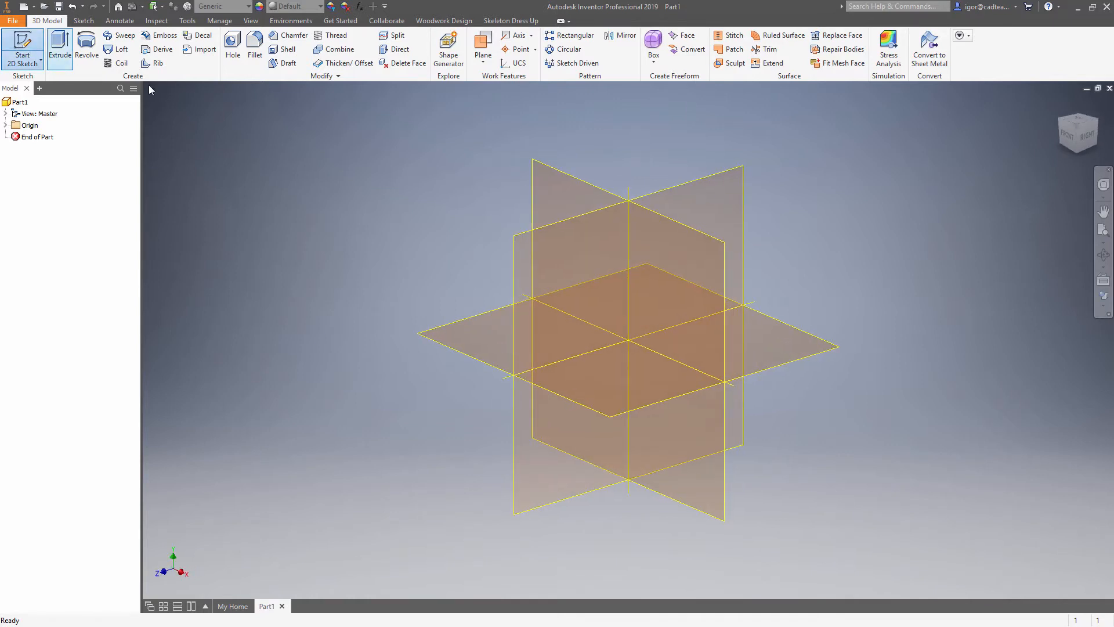
left_click(547, 197)
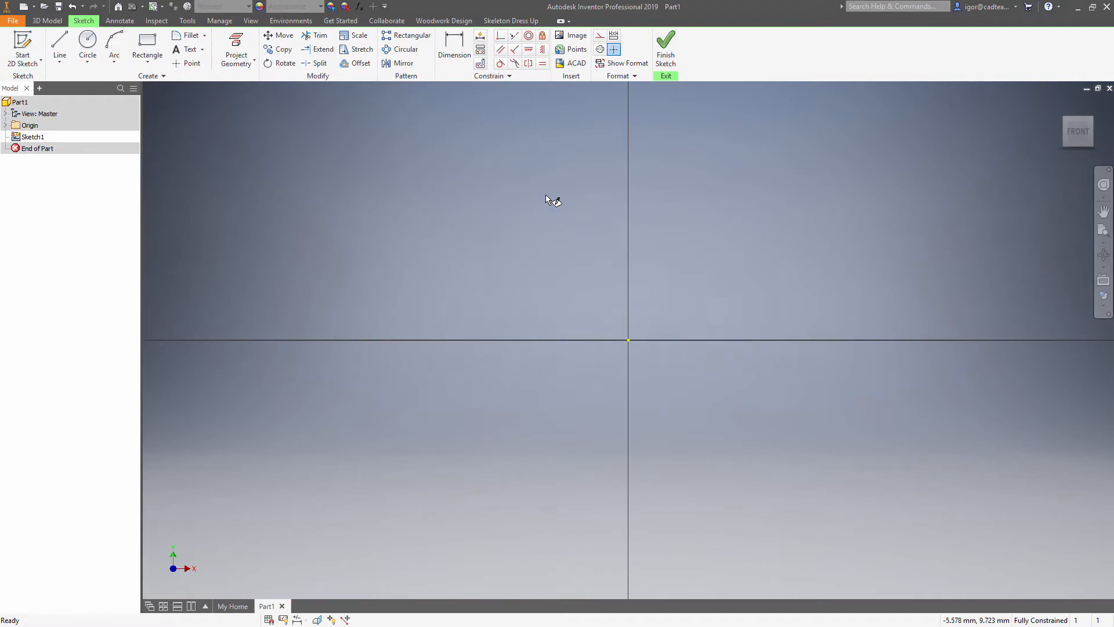
- Sketch a two-point rectangle from the origin with dimension parameters Width=1700 mm and Depth=1350 mm, and finish the sketch
left_click(147, 61)
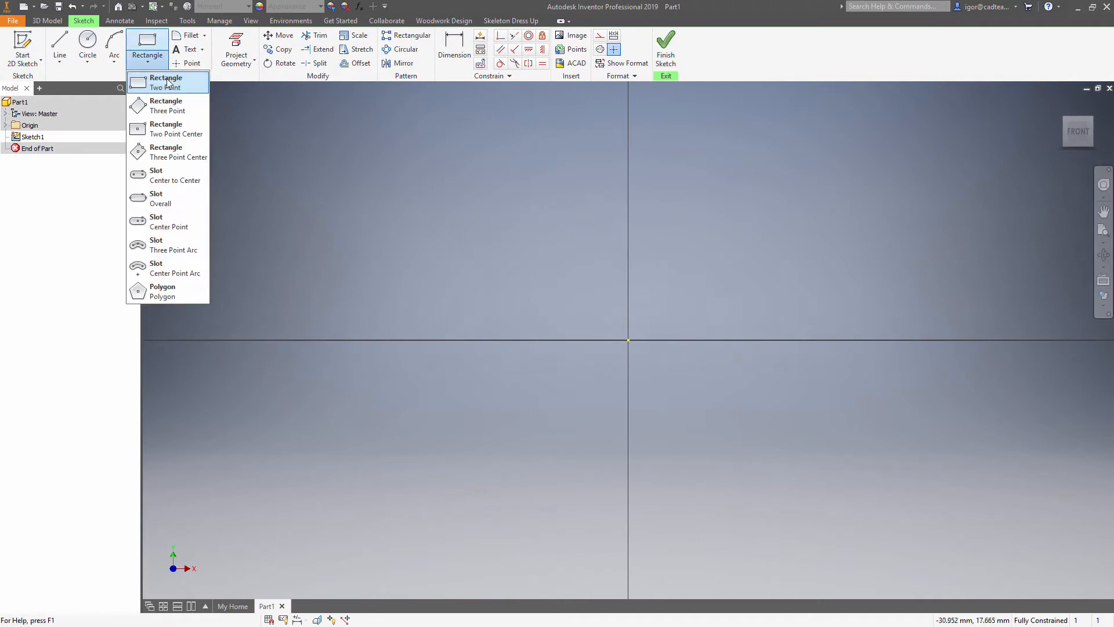
left_click(167, 83)
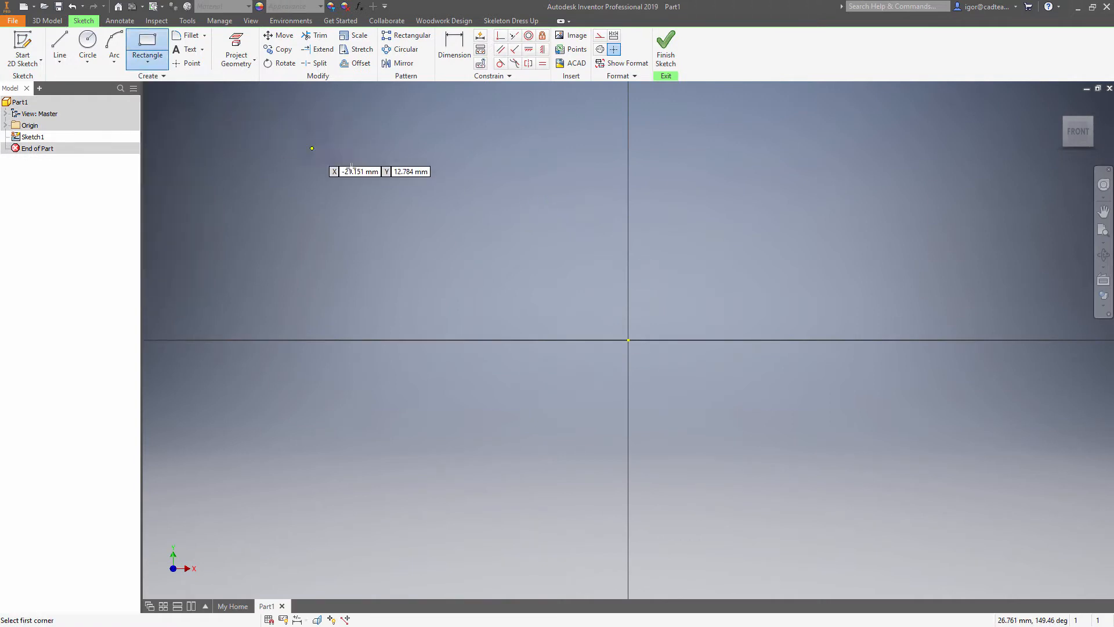
middle_click_drag(712, 311, 502, 219)
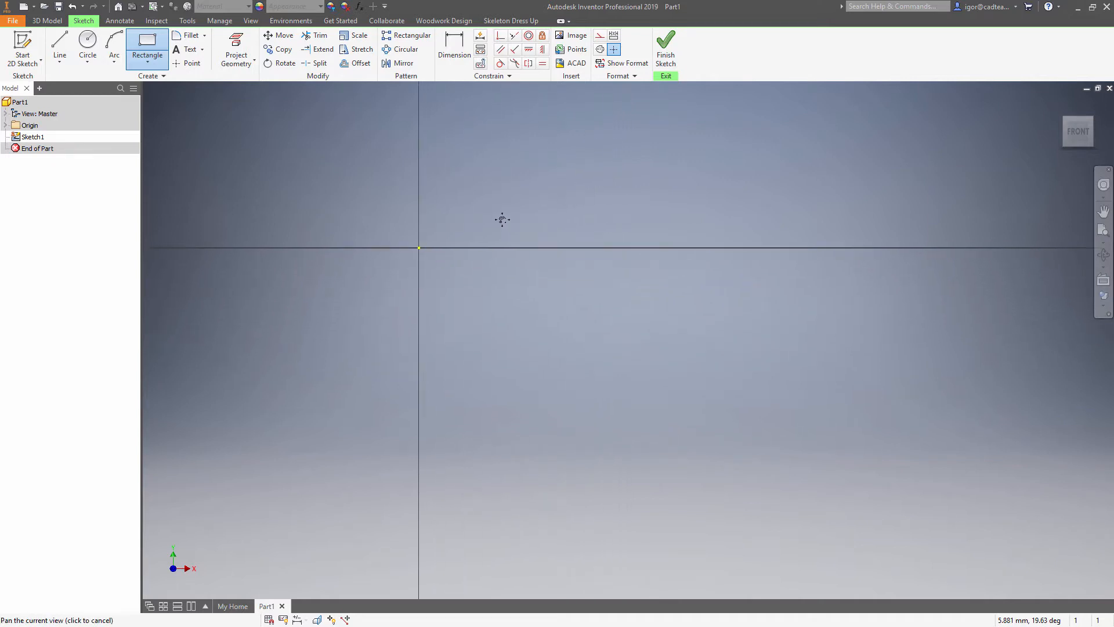
left_click(420, 248)
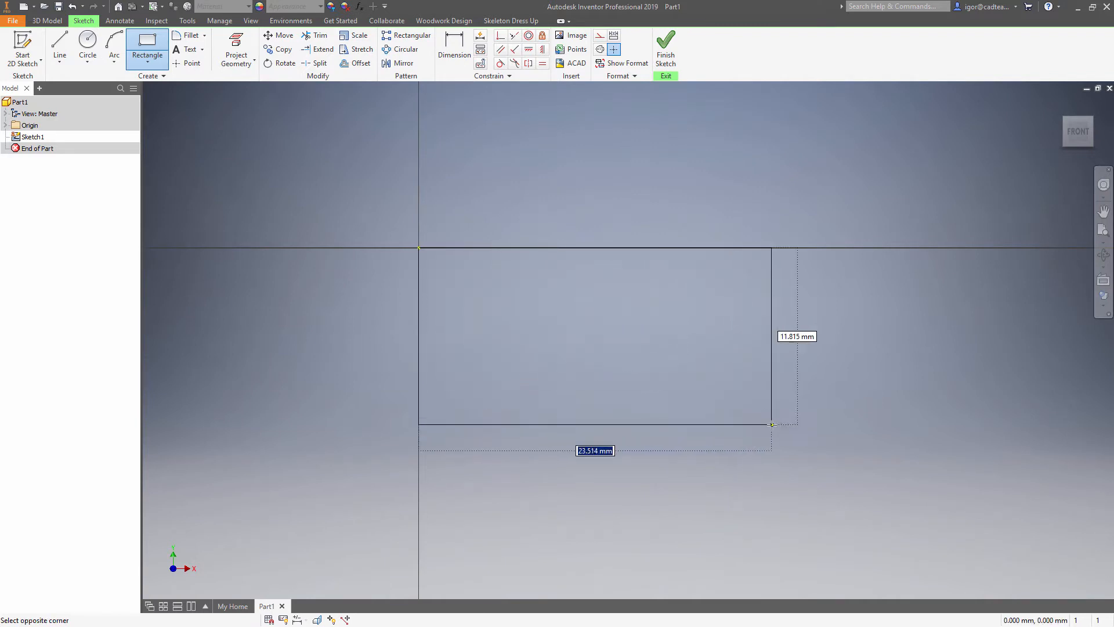
type("Wid")
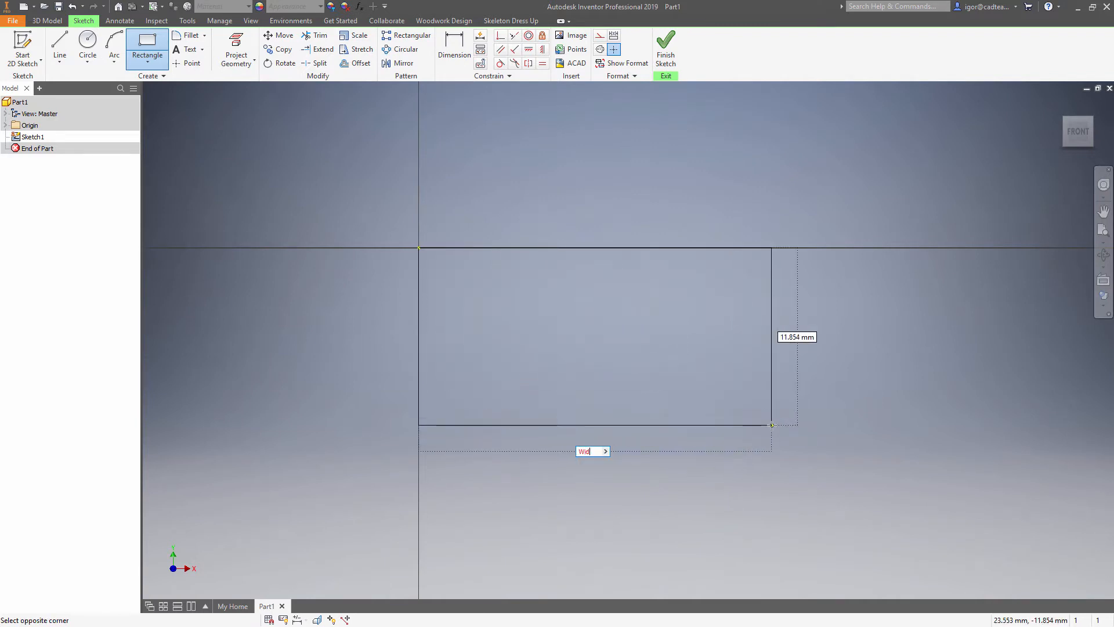
type("th2=1700")
key("Tab")
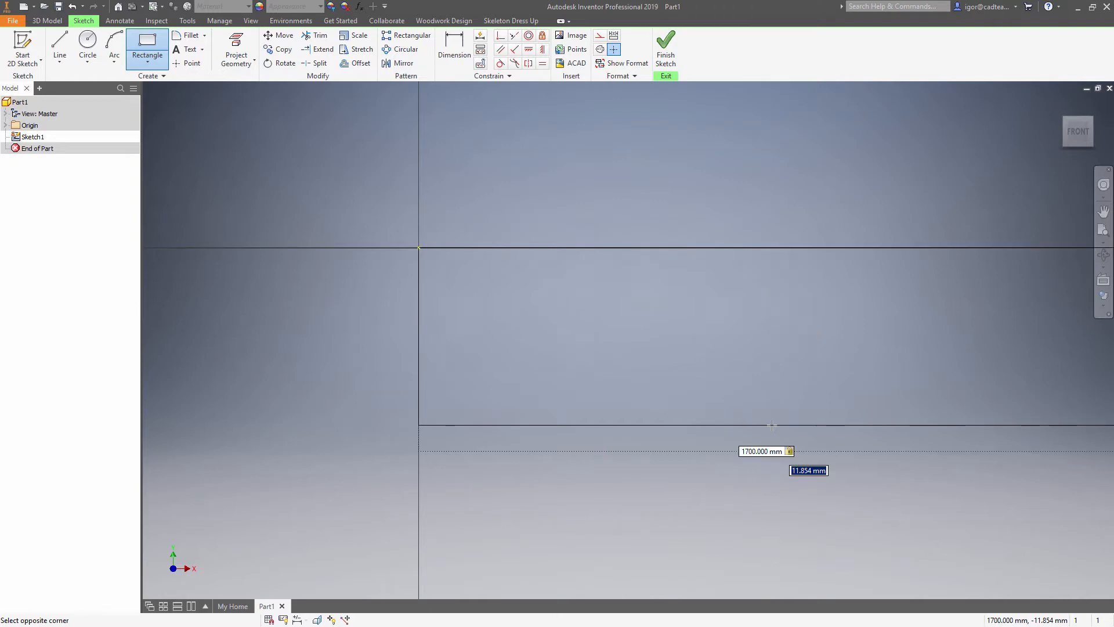
type("Depth=1350")
key("Return")
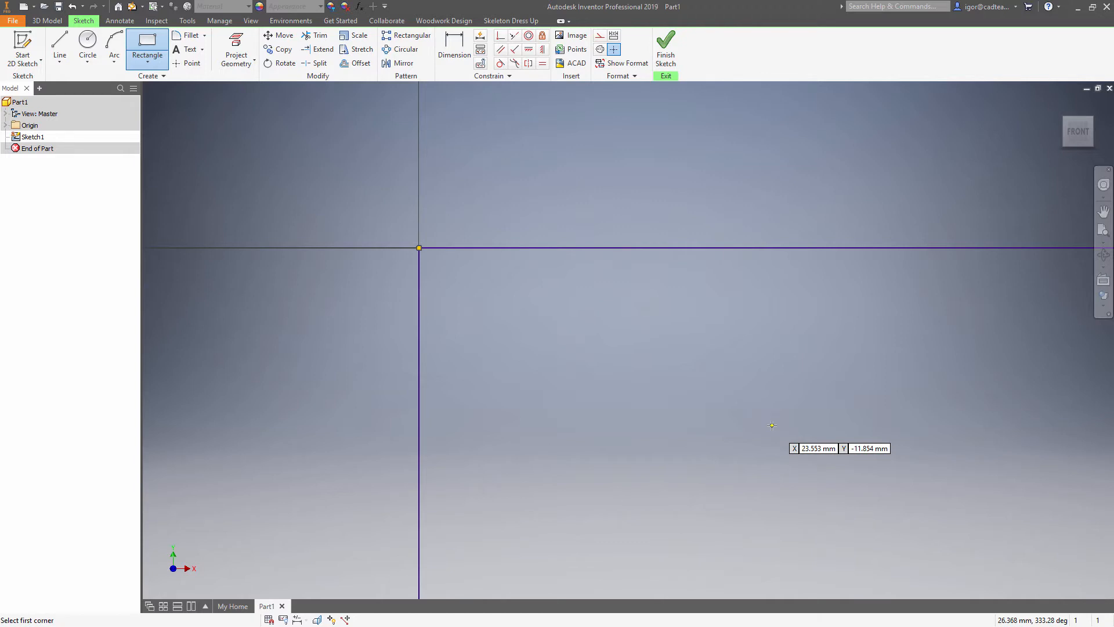
left_click(665, 47)
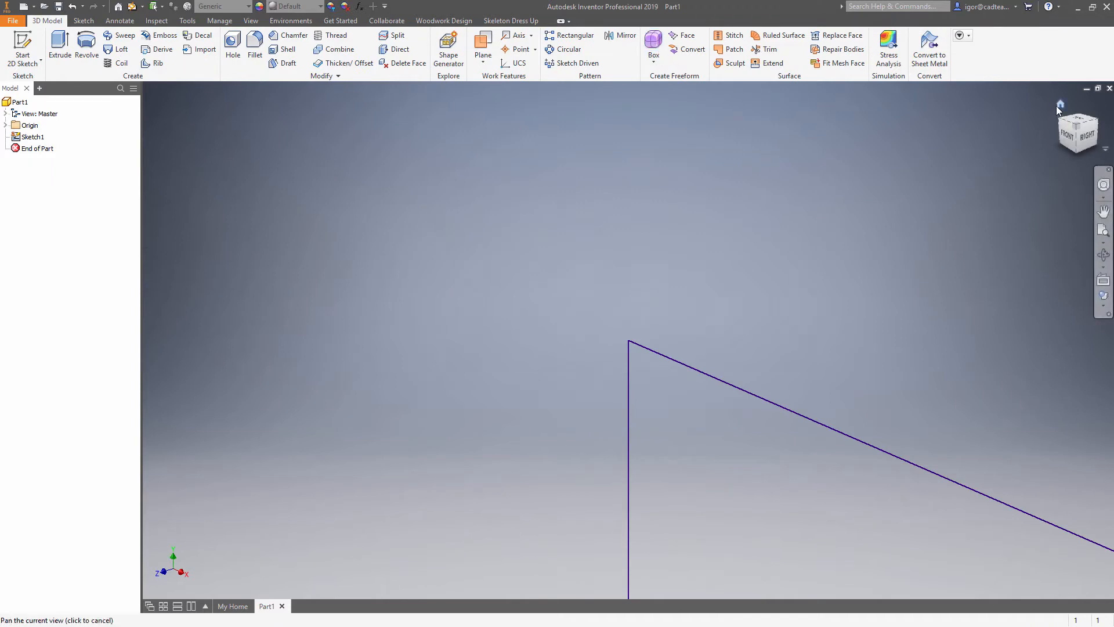
- Extrude the rectangle into a solid with the distance parameter Height=750 mm
left_click(1061, 105)
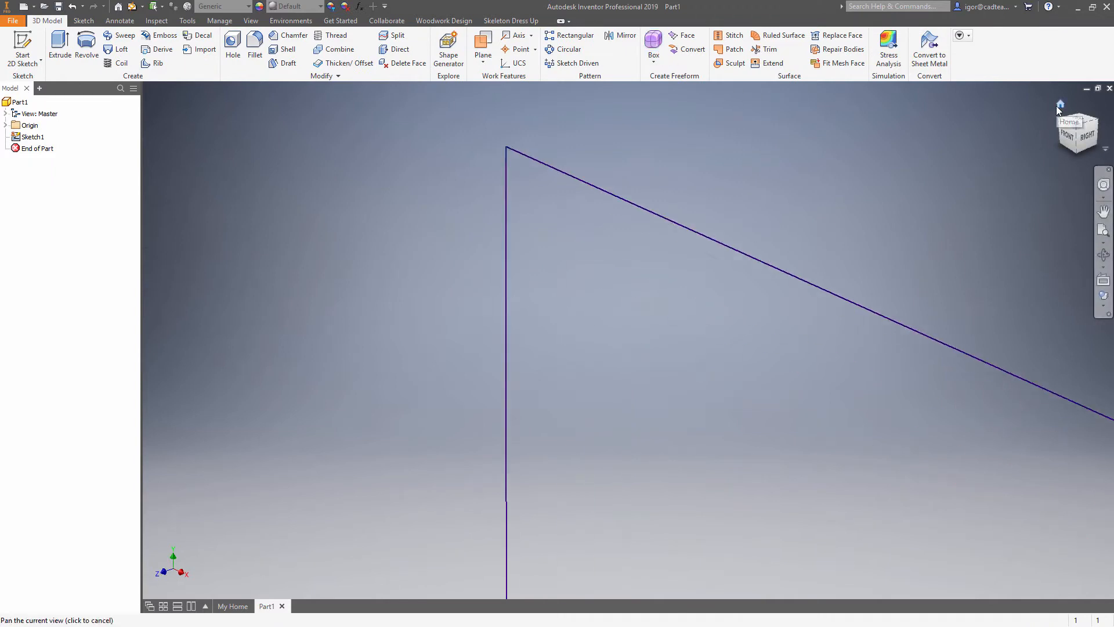
left_click(57, 57)
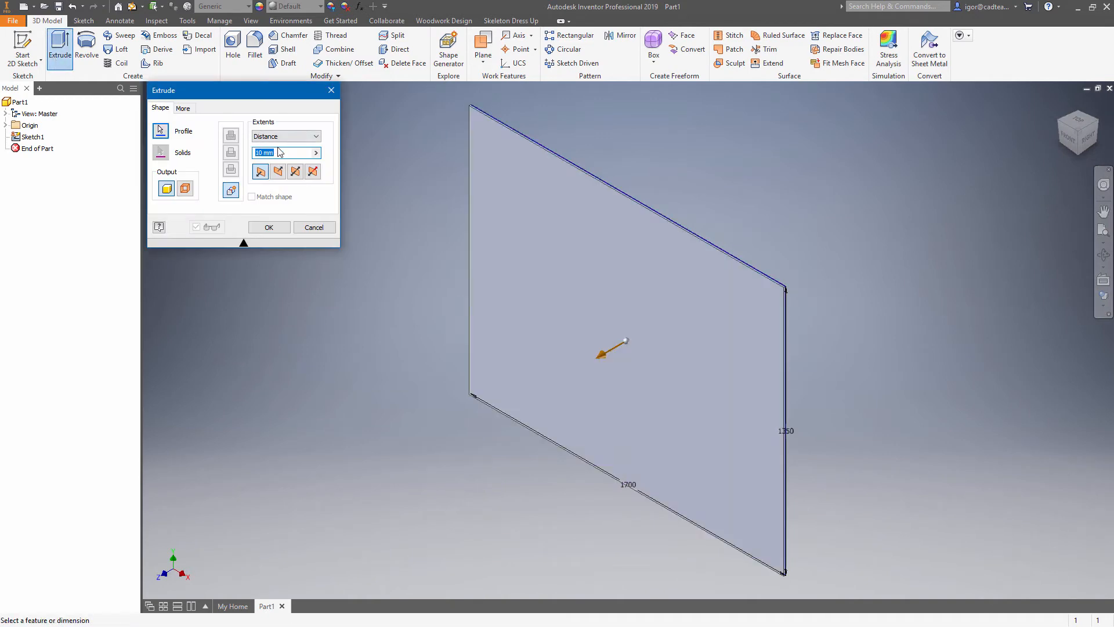
type("Height=750")
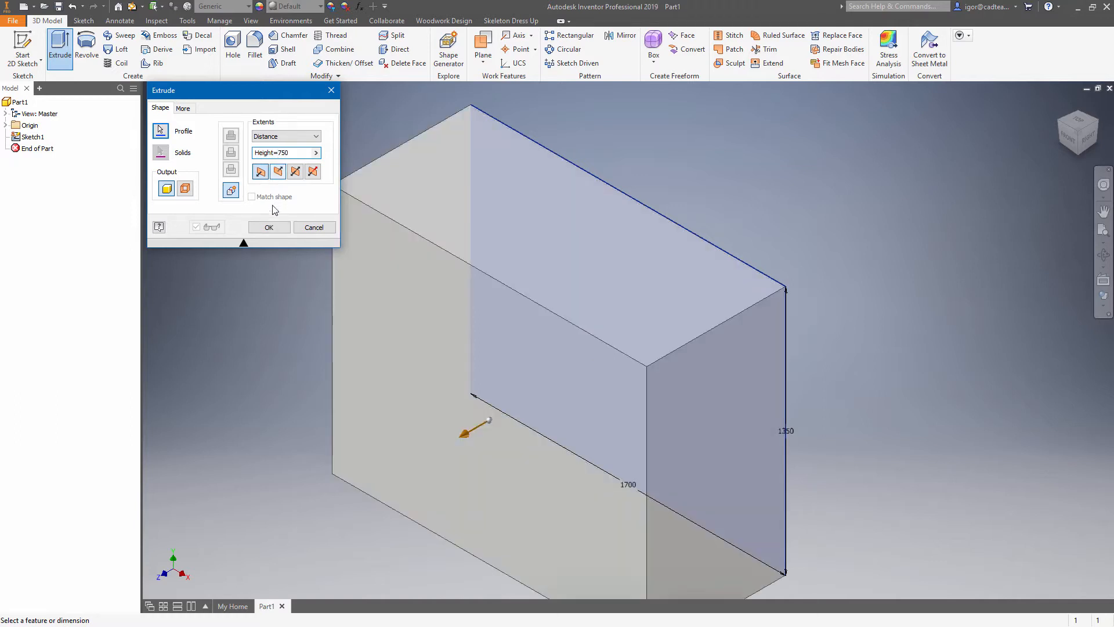
left_click(268, 227)
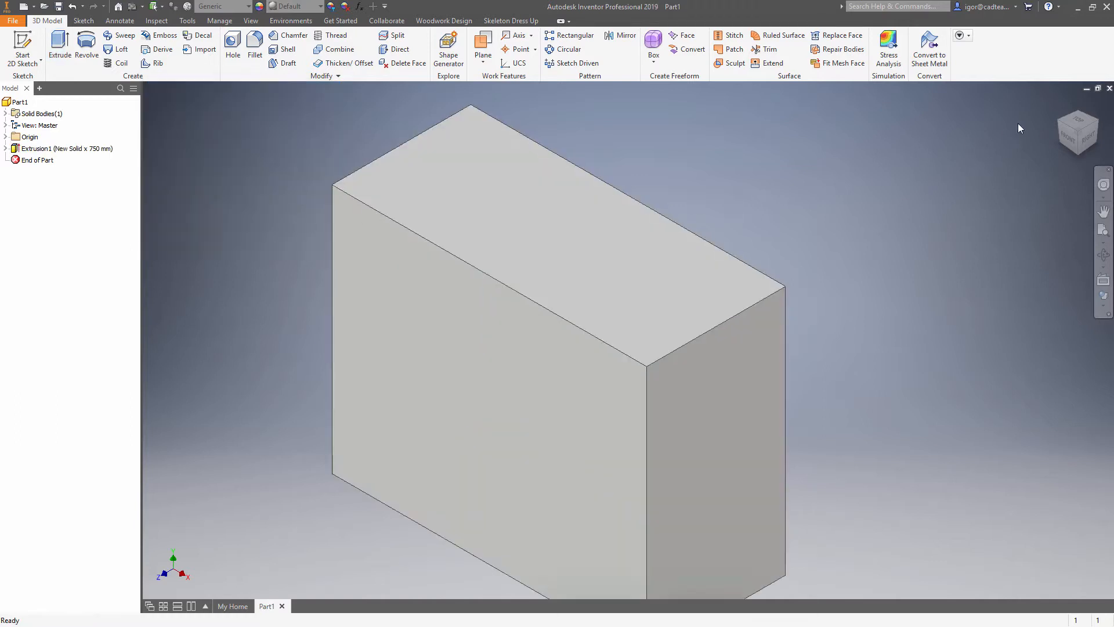
- Redefine the view facing the block's 1700 by 1350 mm face as the Top view
left_click(1064, 108)
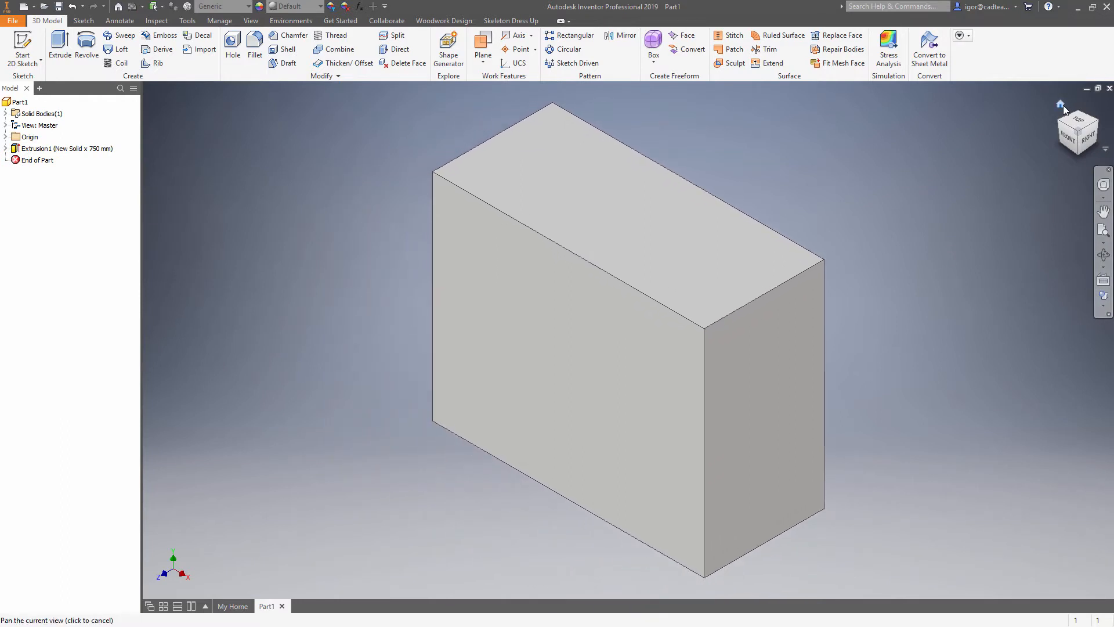
left_click(1067, 136)
right_click(1062, 108)
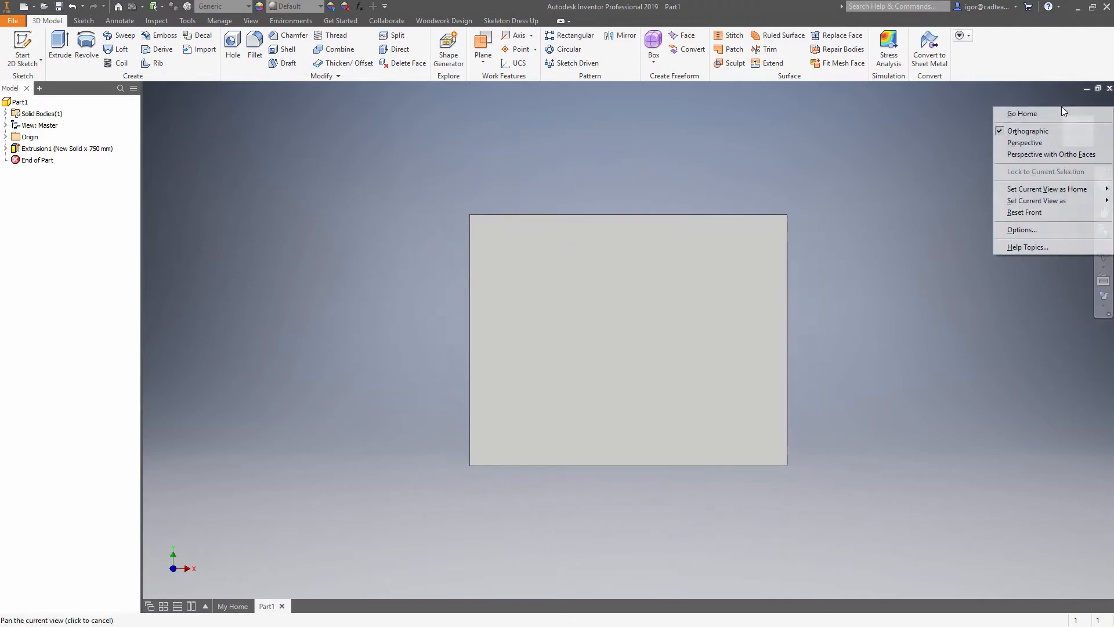
mouse_move(1061, 202)
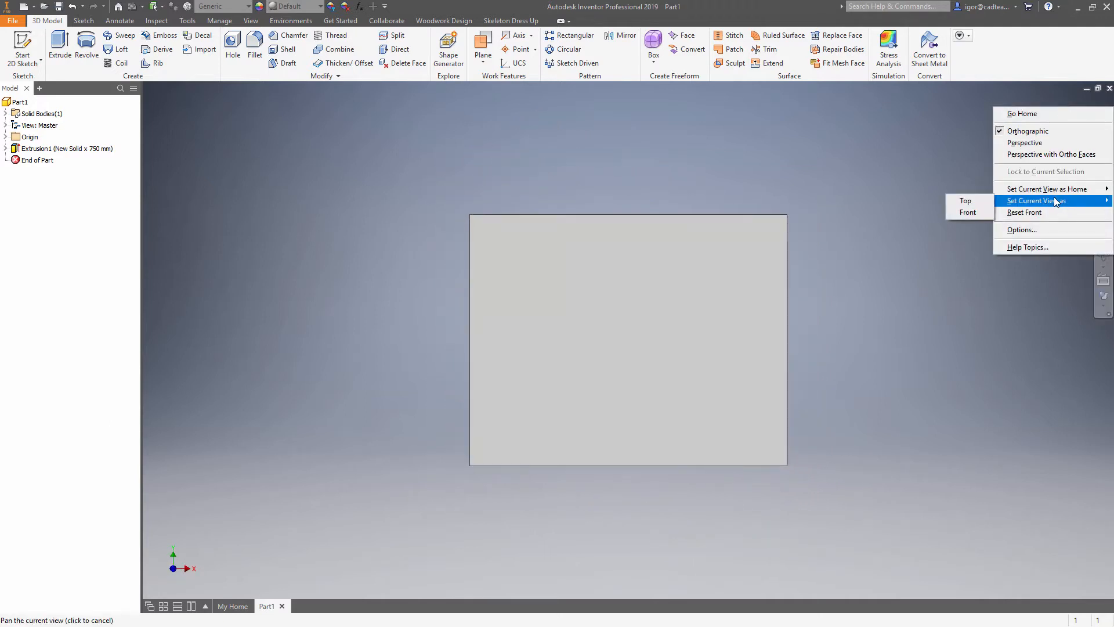
left_click(983, 201)
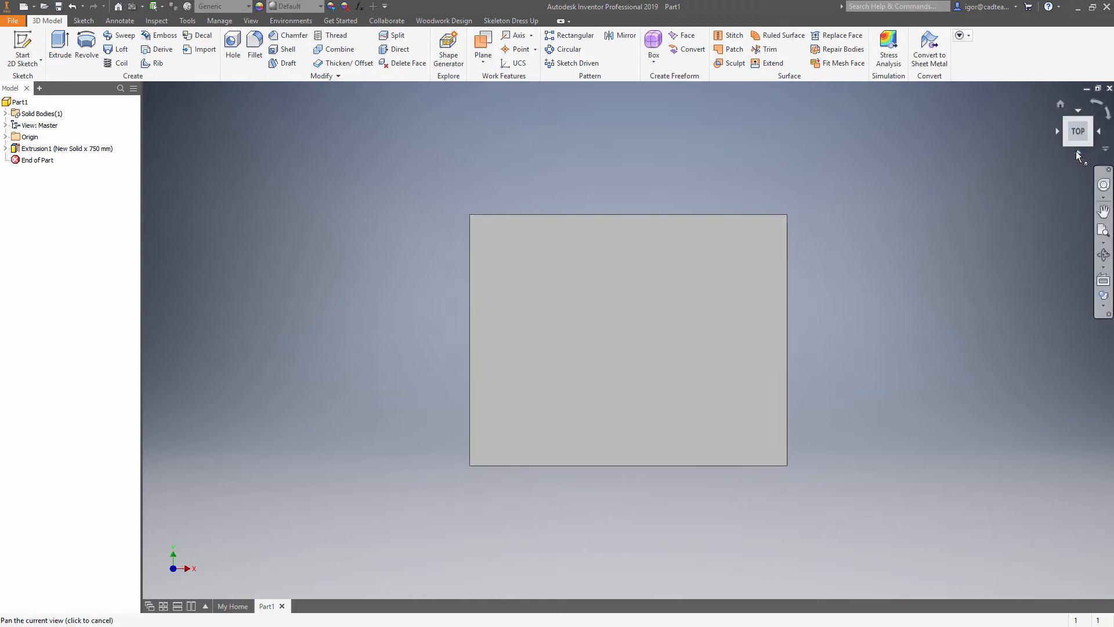
- Orient the block isometrically between Top, Front and Right, and set that view as Home with Fit to View
left_click(1077, 149)
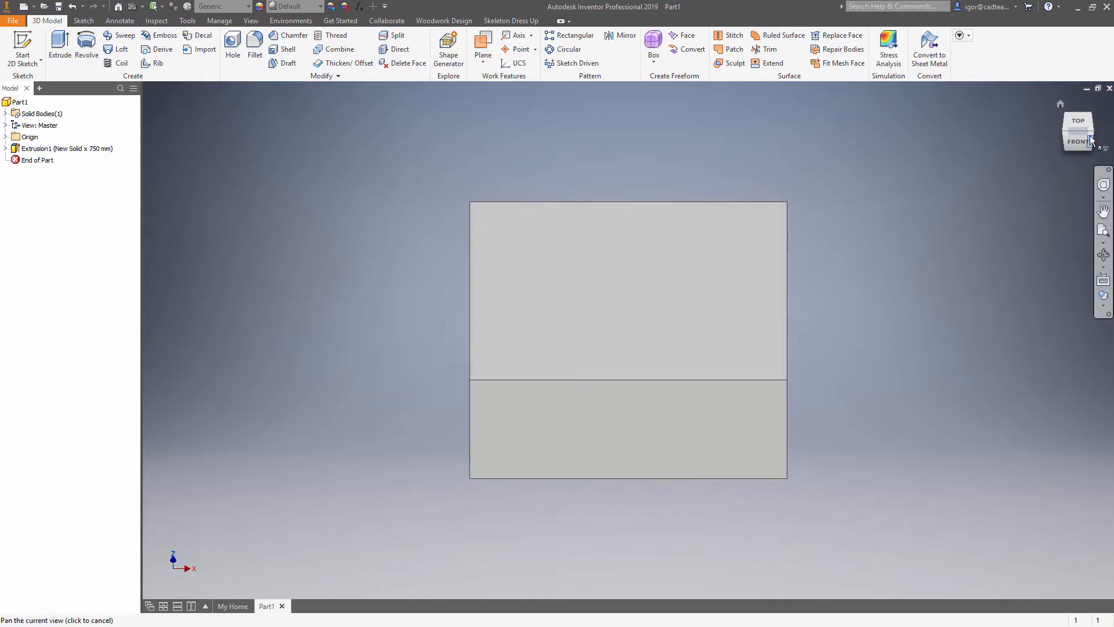
left_click(1094, 132)
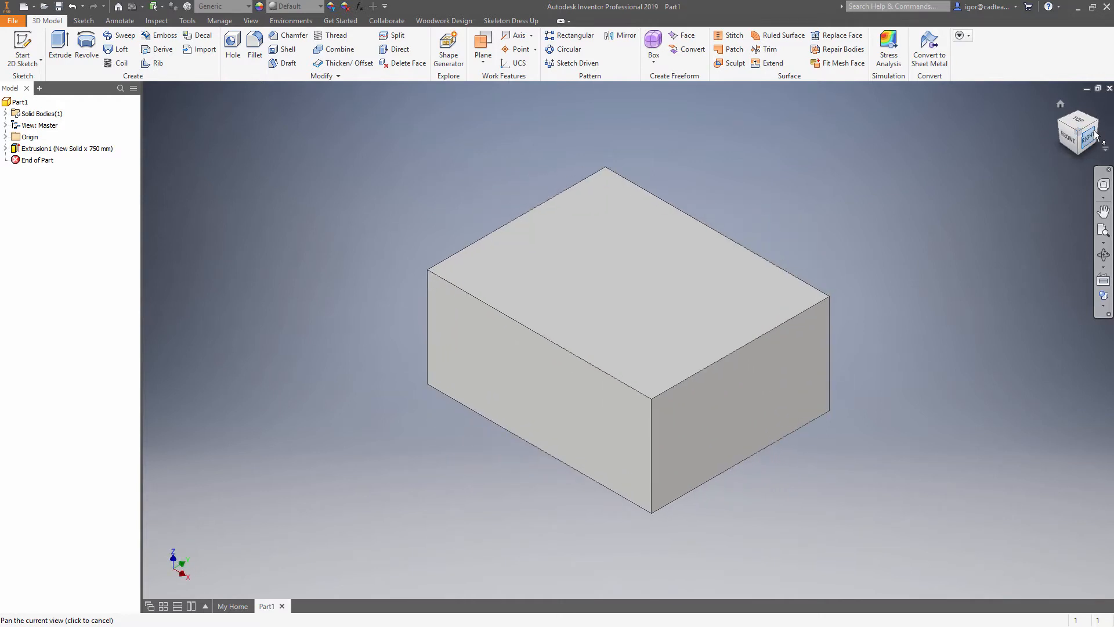
right_click(1078, 113)
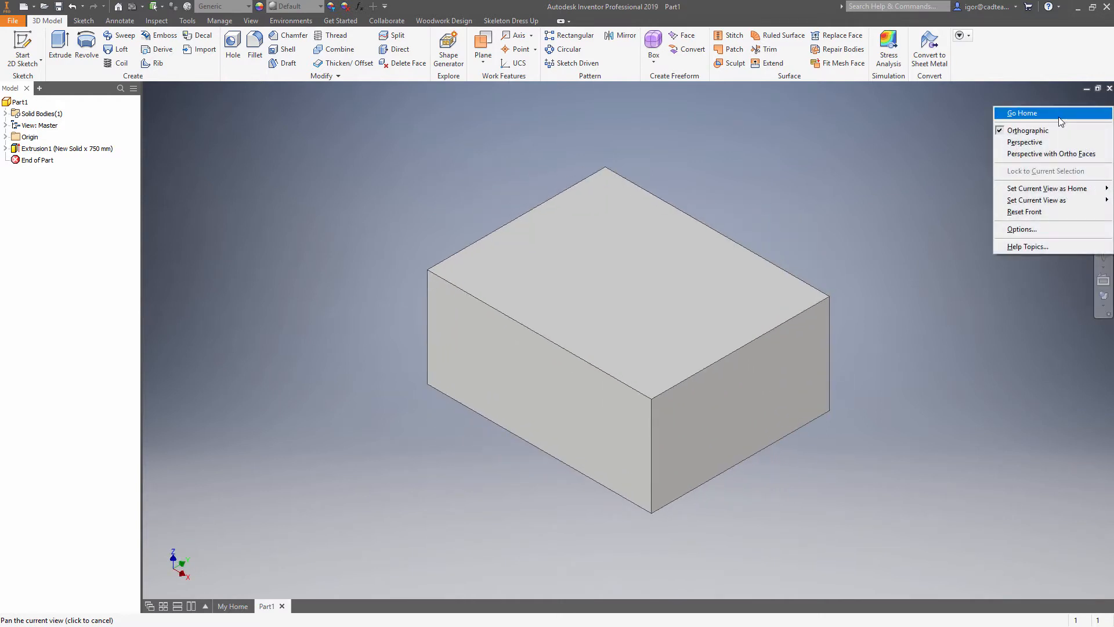
mouse_move(1057, 188)
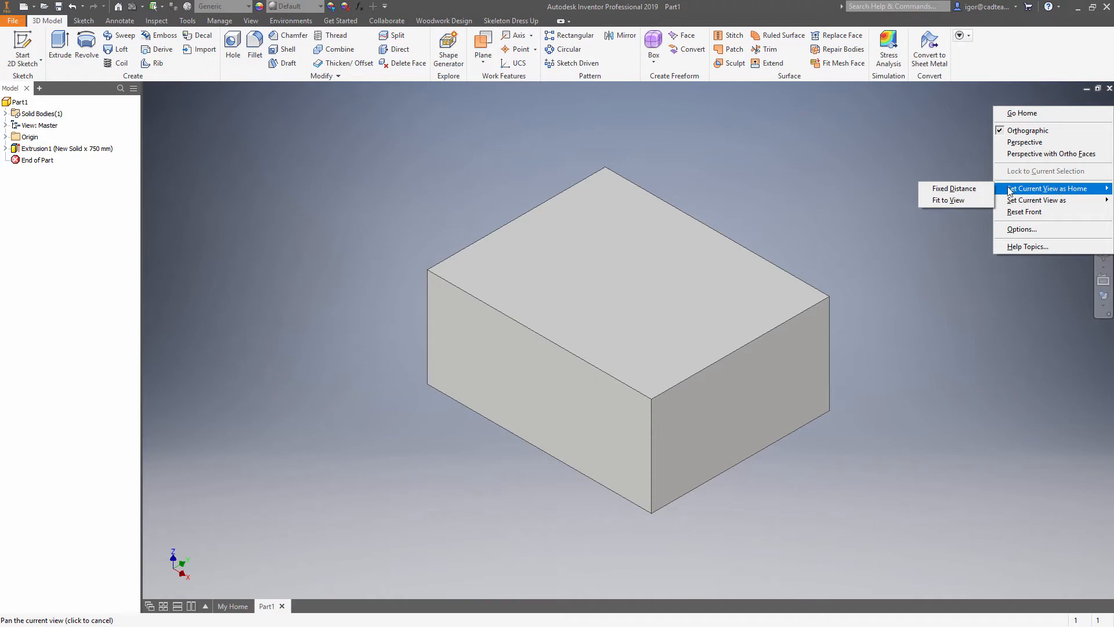
left_click(974, 202)
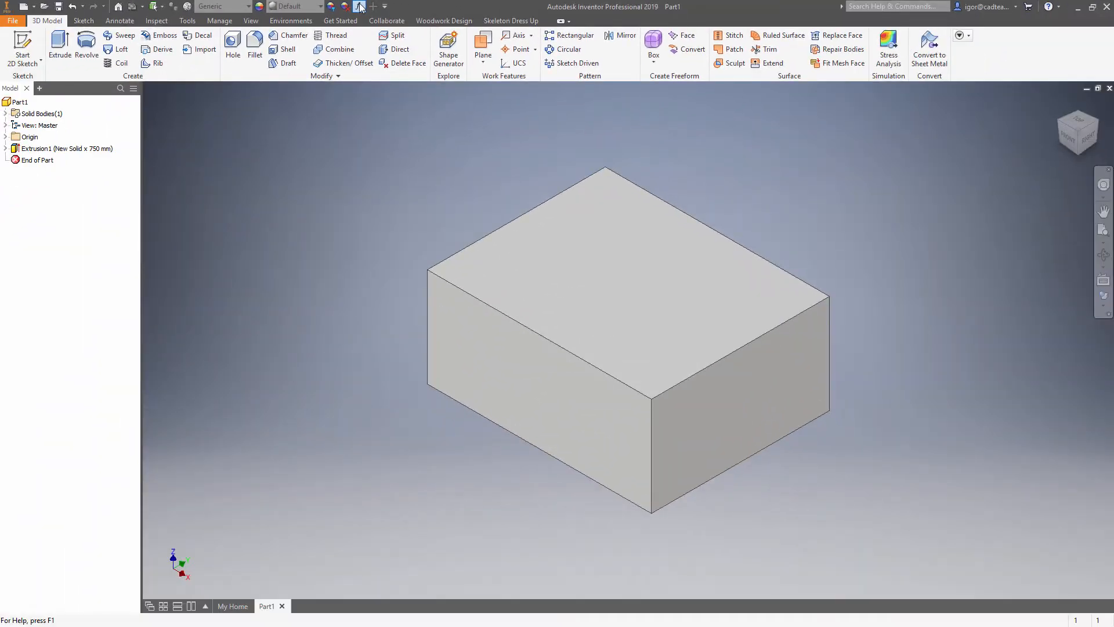
- Set the equation of the Width model parameter to 1700 mm + 50 mm
left_click(360, 7)
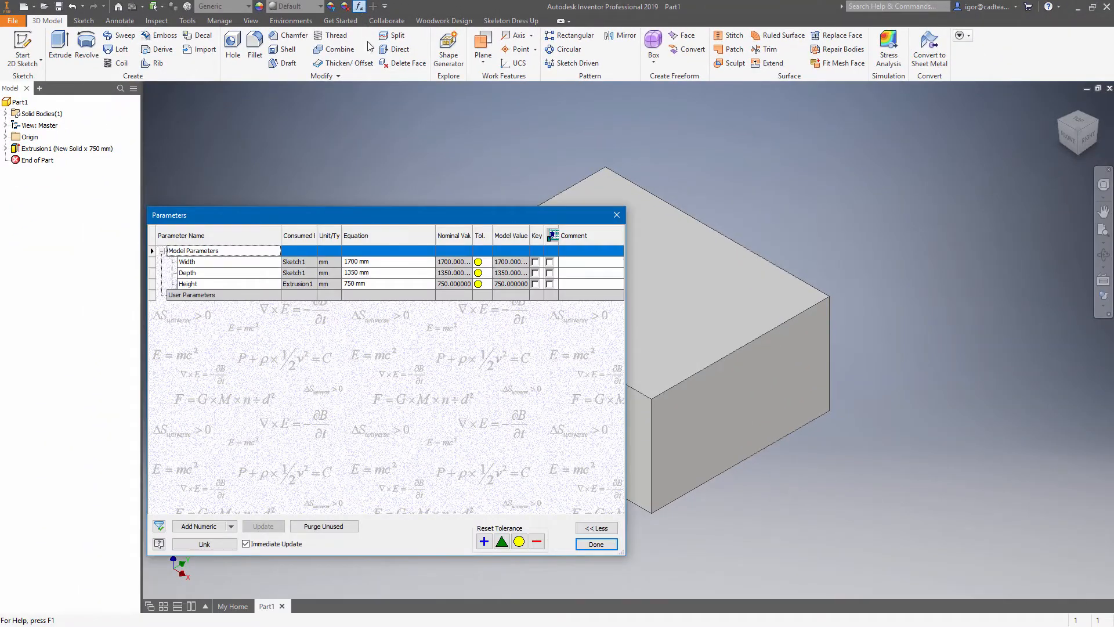
left_click(377, 261)
left_click(383, 261)
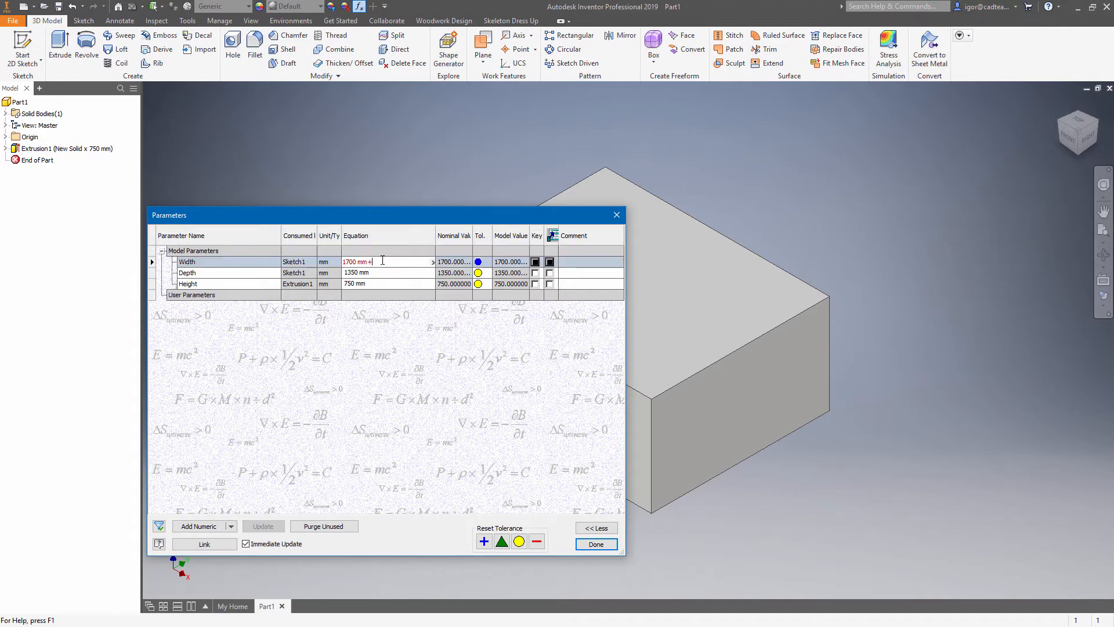
key("Return")
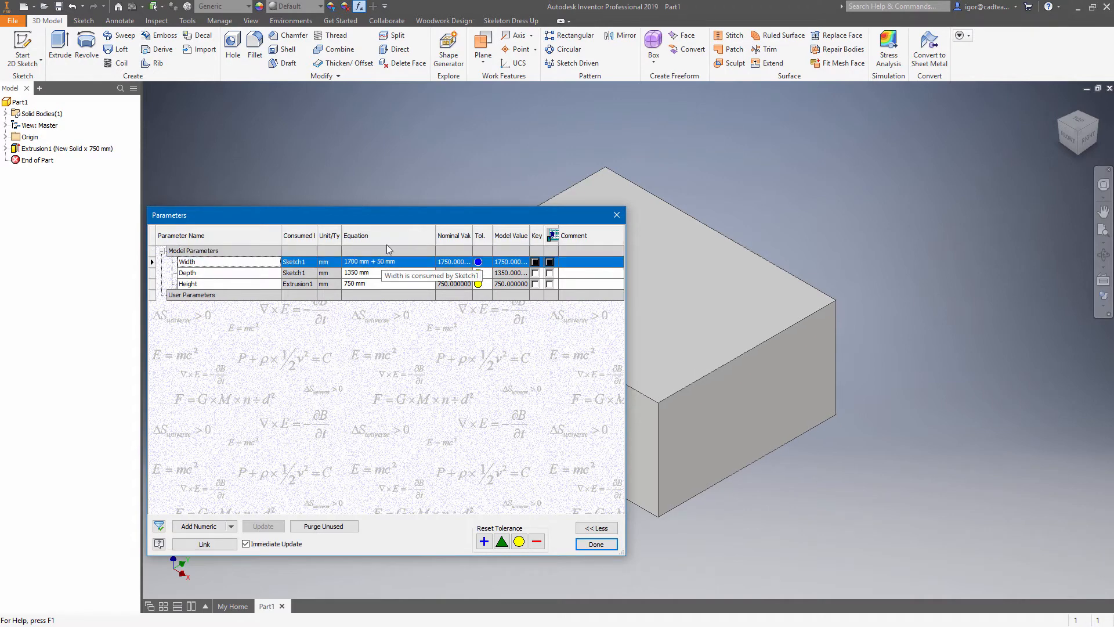
- Remove the 50 mm addition from the Width parameter so its equation is 1700 mm
left_click_drag(413, 219, 312, 222)
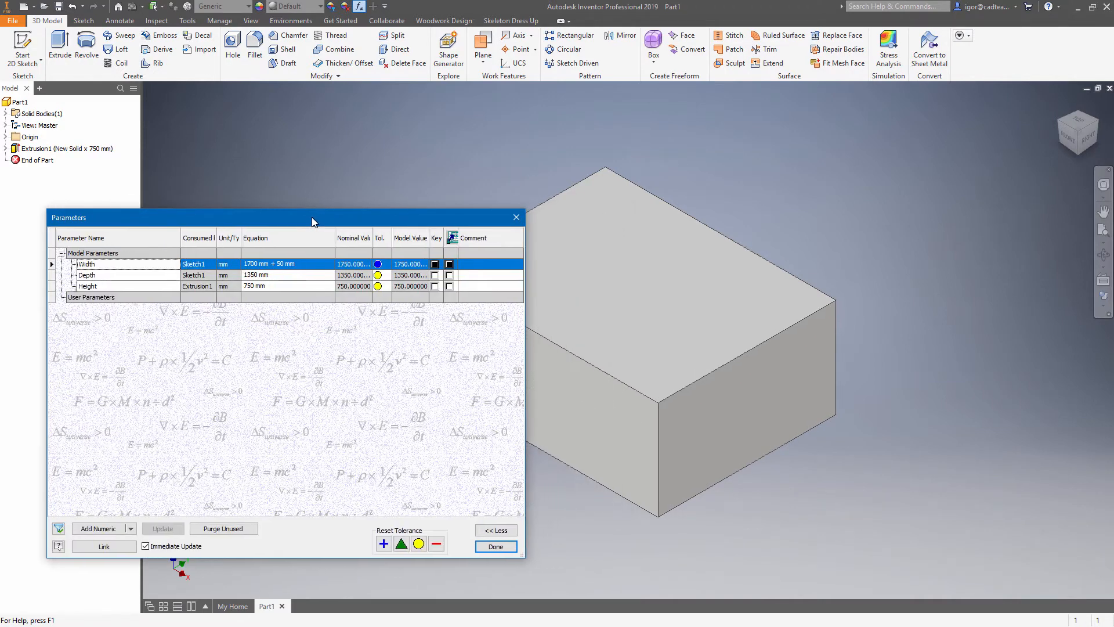
left_click(302, 263)
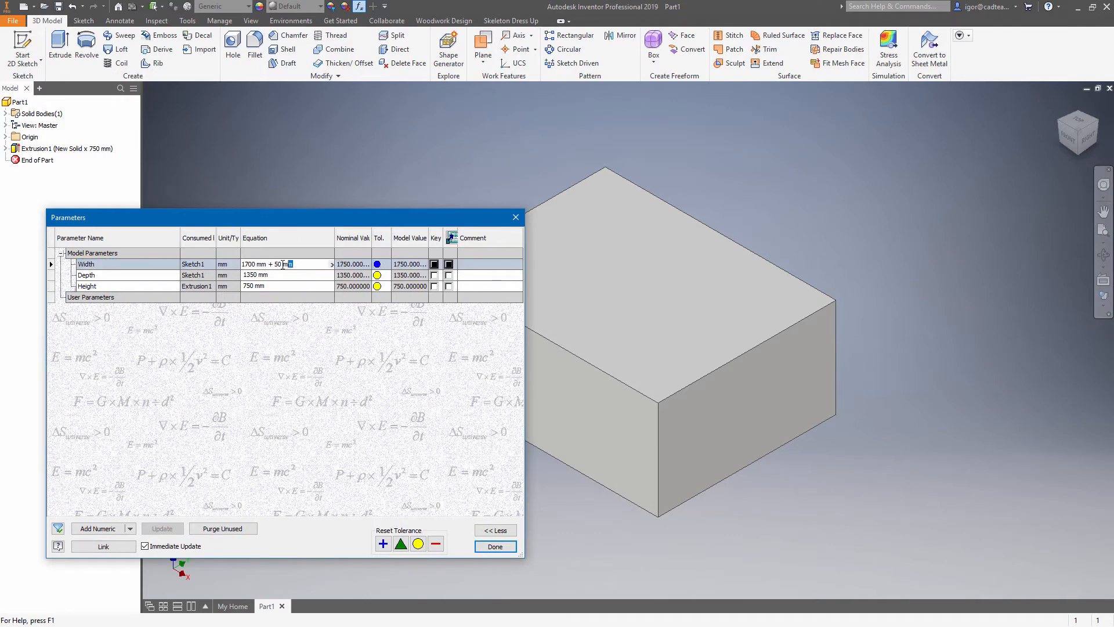
key("BackSpace")
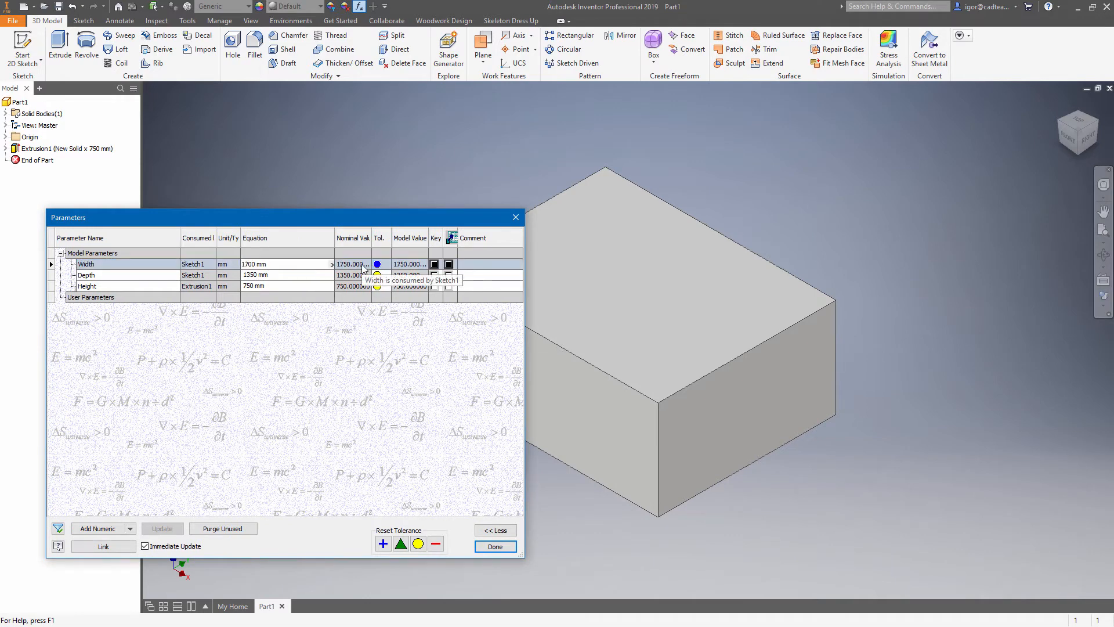
key("Return")
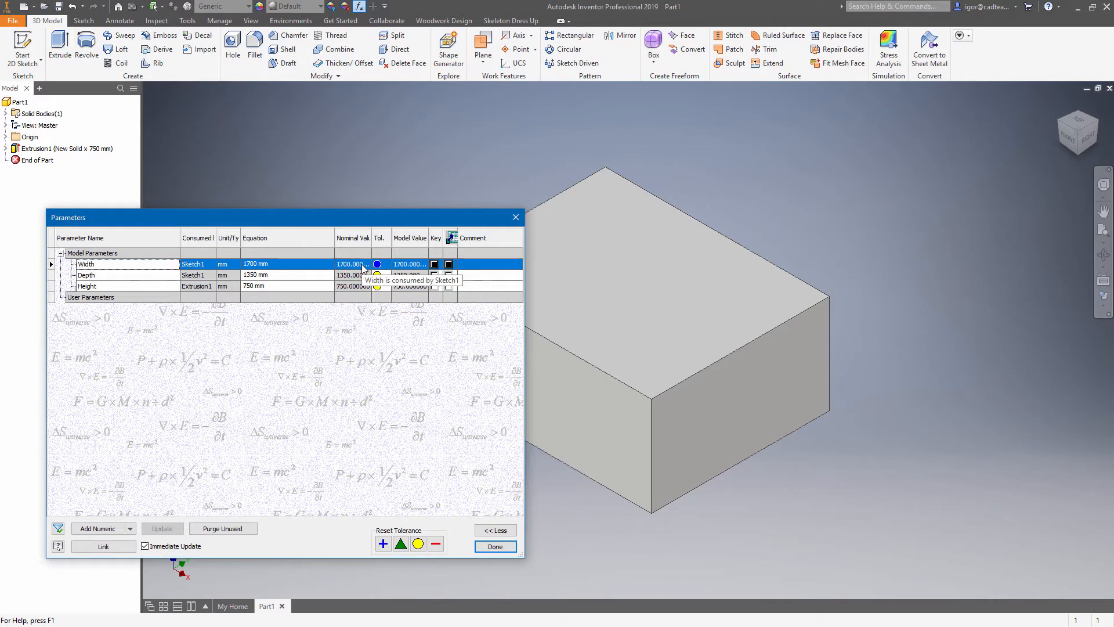
left_click(928, 455)
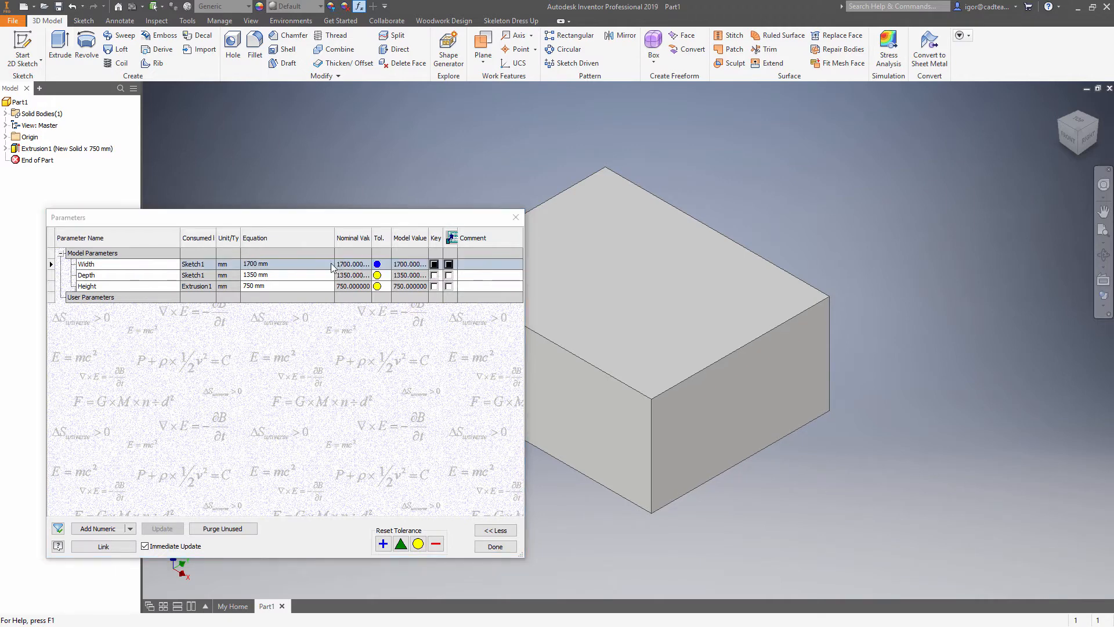
- Add a numeric user parameter Desktop_thickness with the equation 18 mm * 2 + 1 mm
left_click(91, 529)
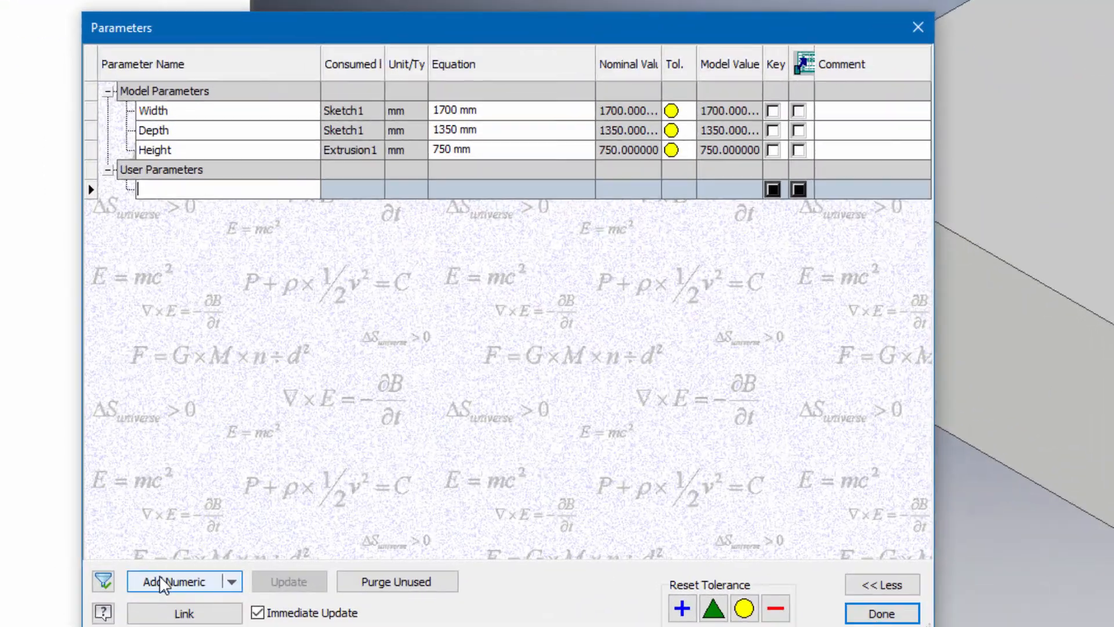
type("Desktop_thickness")
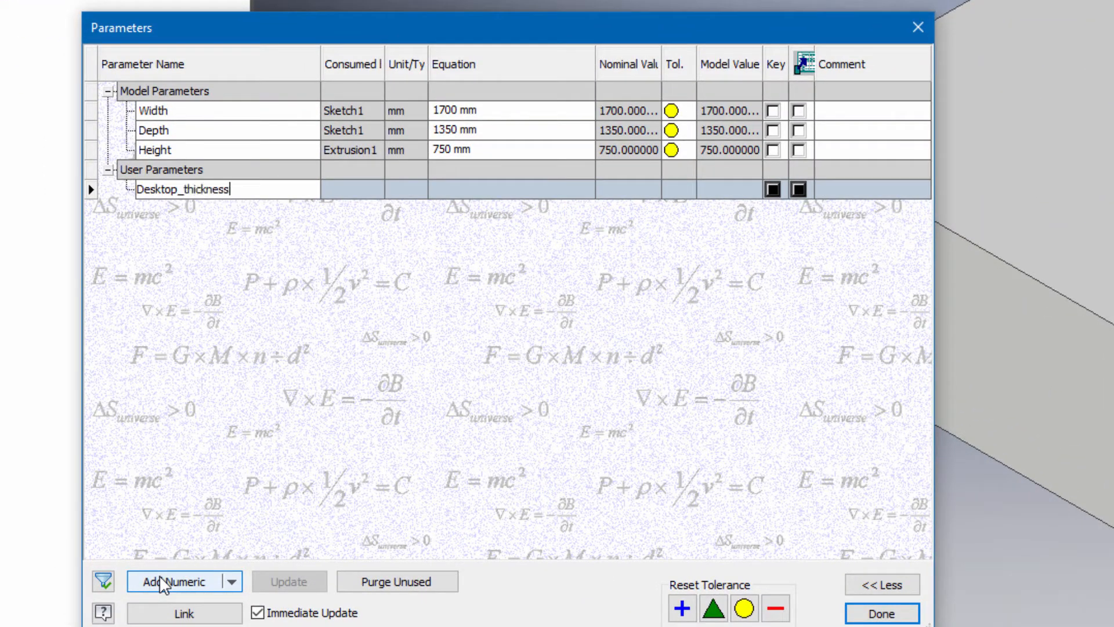
left_click(454, 191)
type("18")
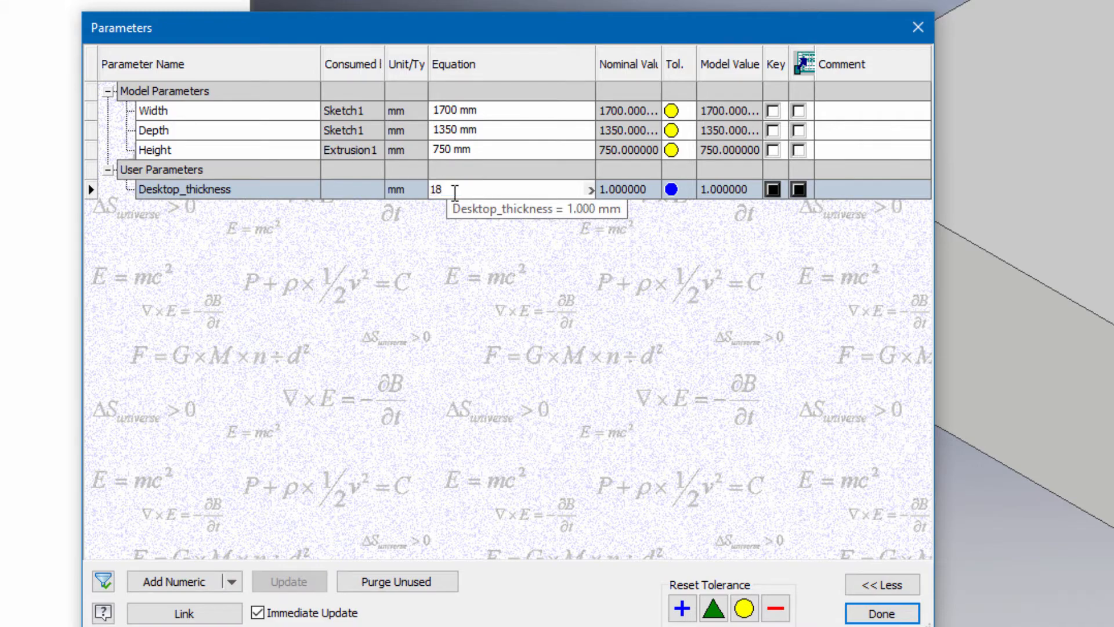
type("*2+1")
key("Return")
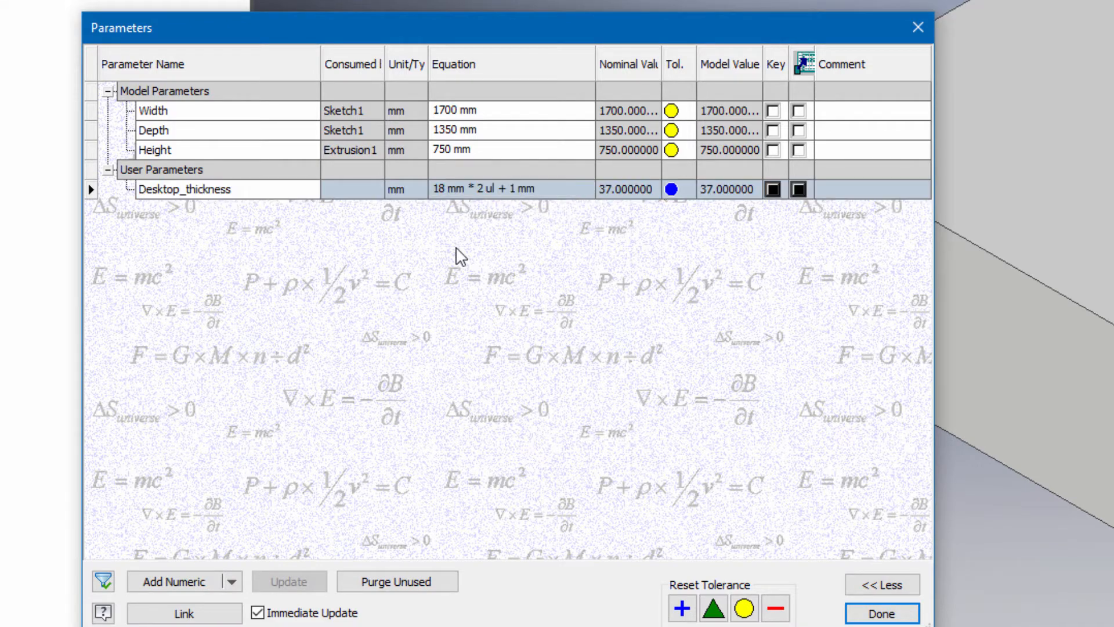
- Add a numeric user parameter Body_Panel_Thickness of 18 mm and finish editing the parameters
left_click(179, 582)
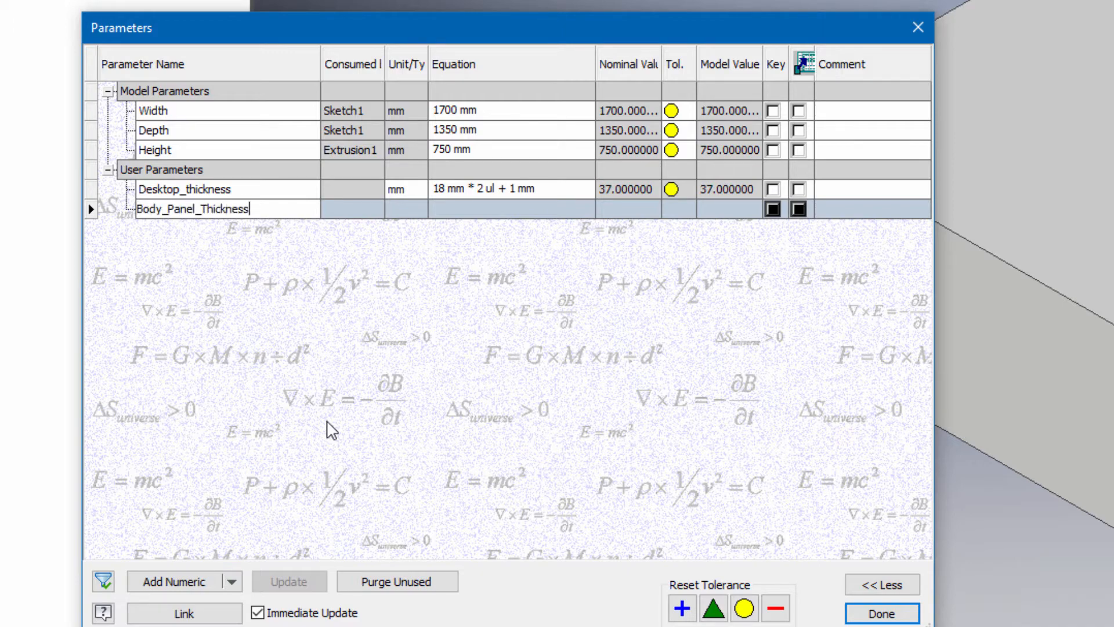
key("Return")
left_click(472, 209)
type("18")
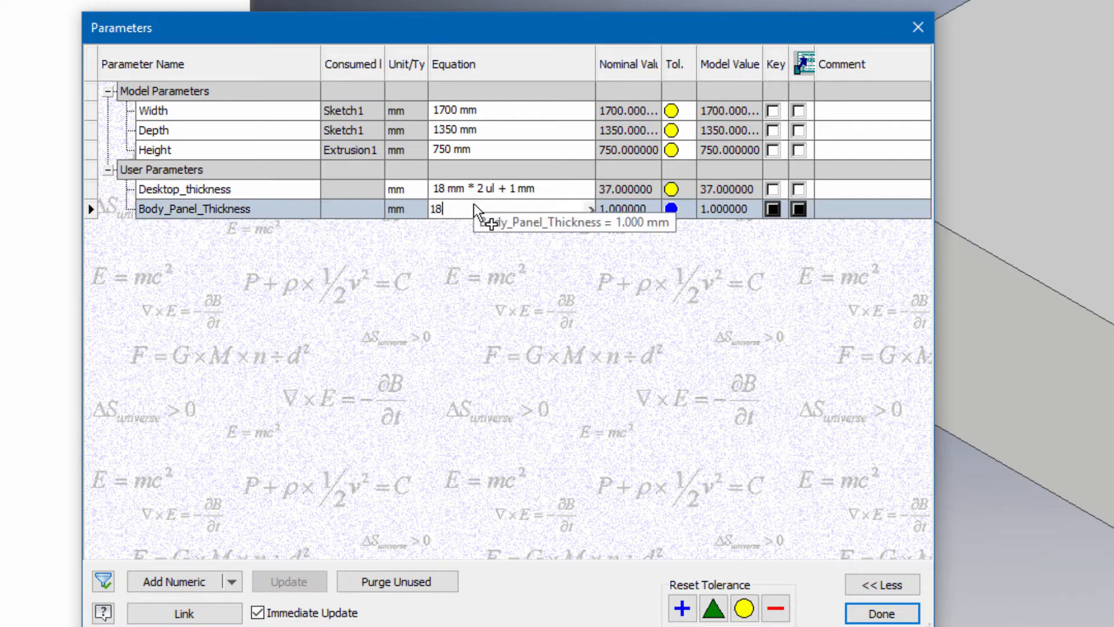
key("Return")
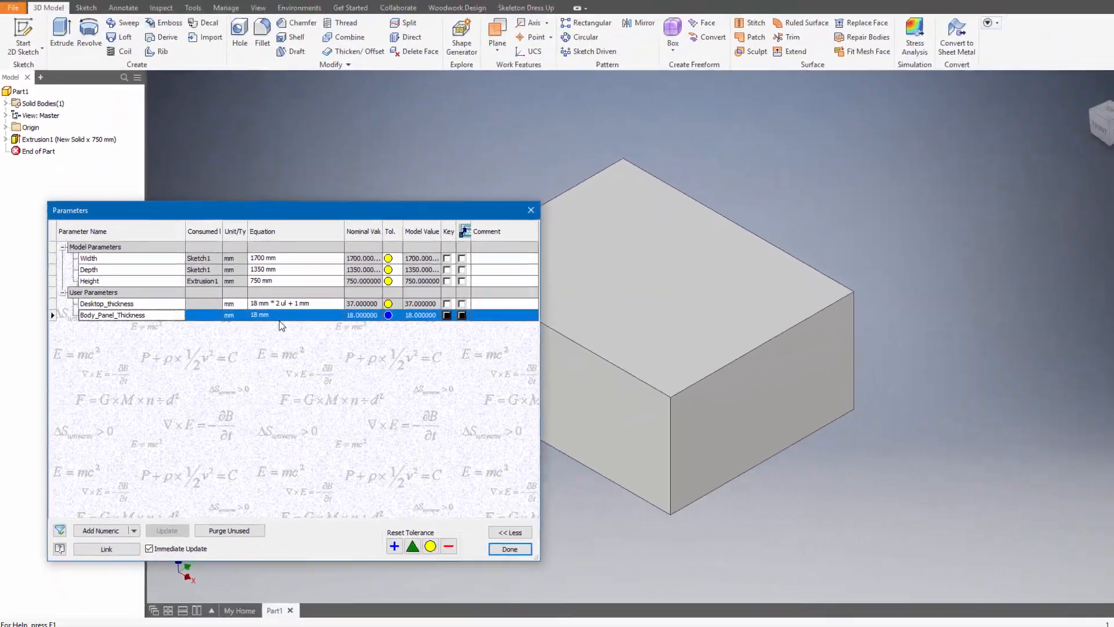
left_click(509, 549)
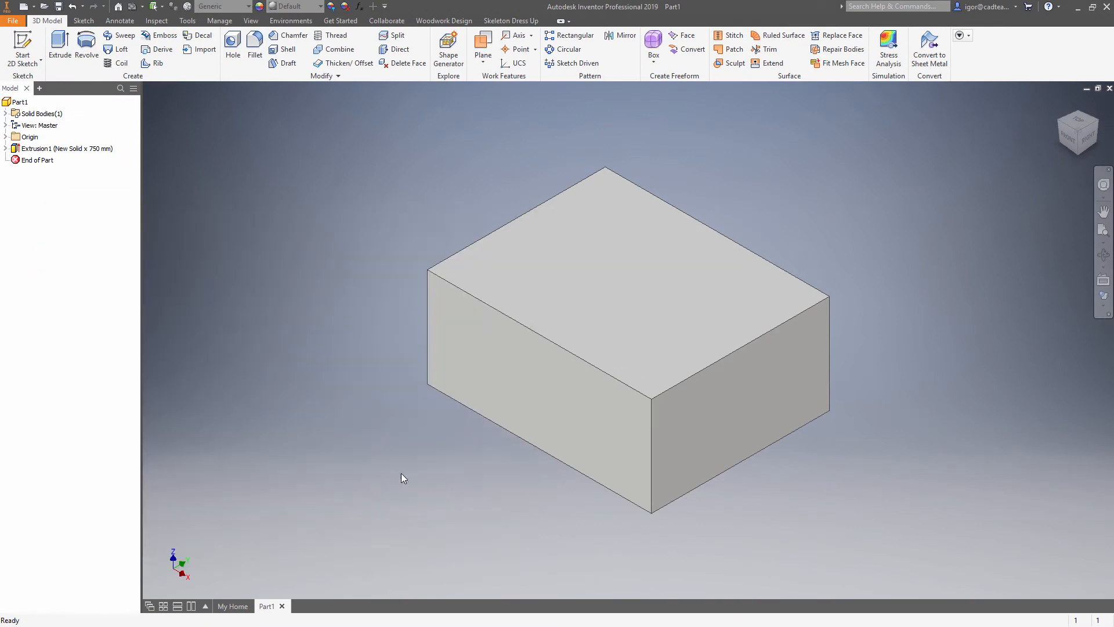
- Start a sketch on the block's top face, project the face outline, and rotate the view so the TOP label reads upright
left_click(600, 294)
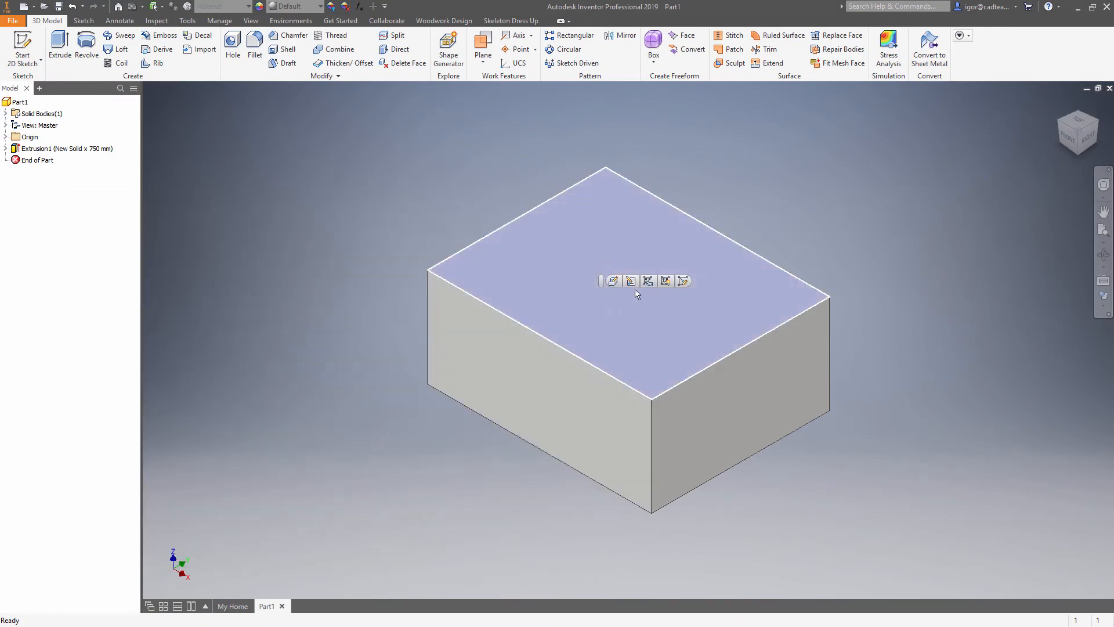
left_click(684, 282)
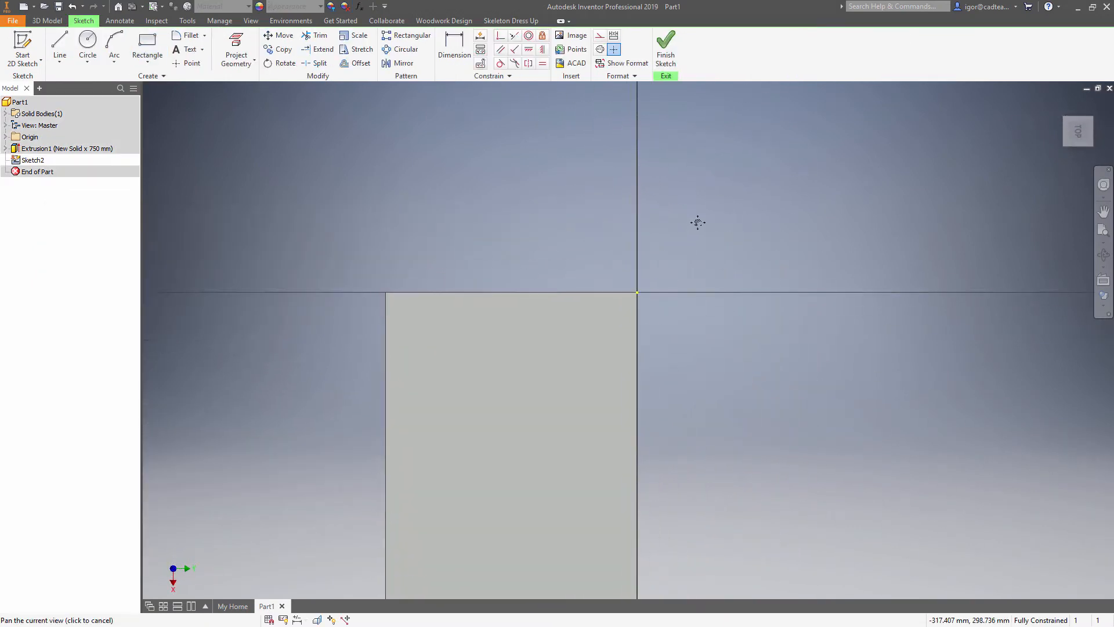
left_click(235, 47)
left_click(597, 302)
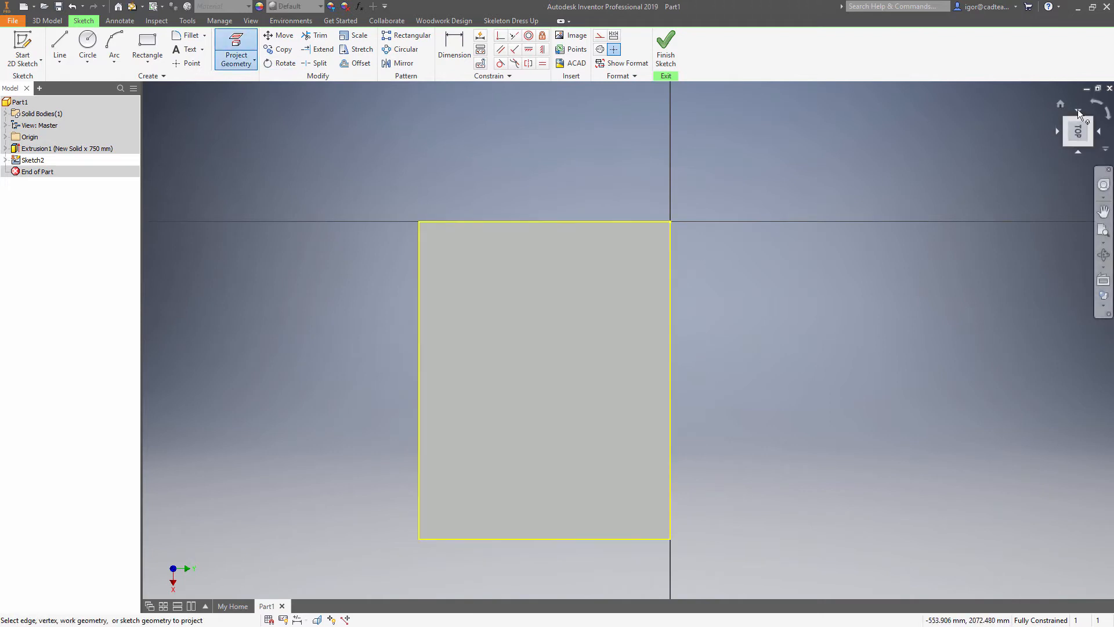
left_click(1099, 105)
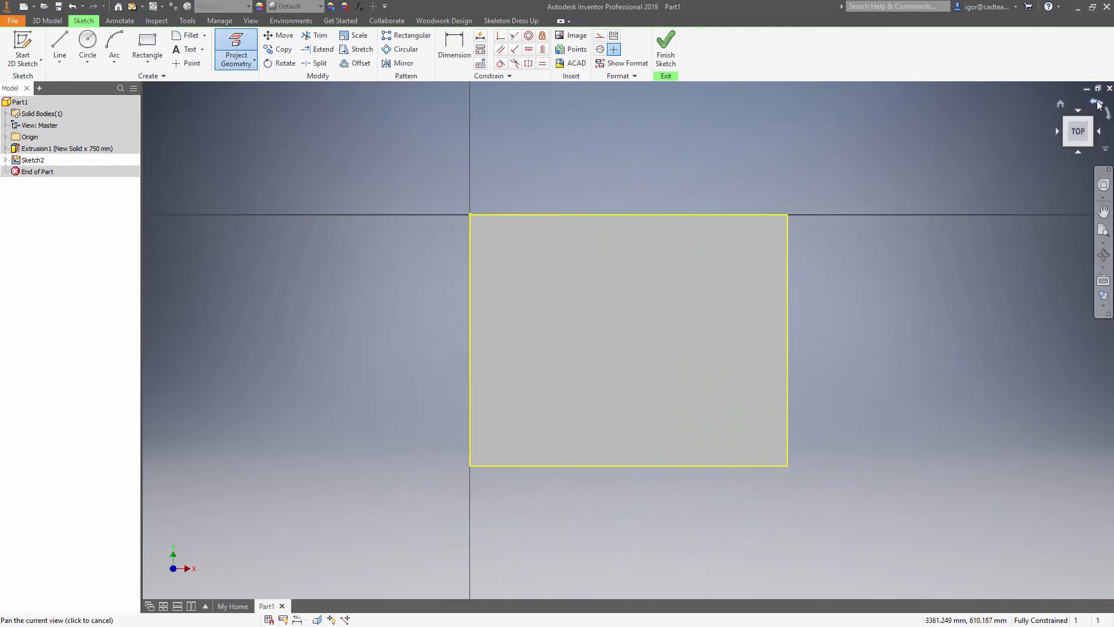
key("Escape")
- Draw a three-segment line from the front edge, 300 mm perpendicular to it, diagonally to a peak, and down to the right edge
right_click(894, 361)
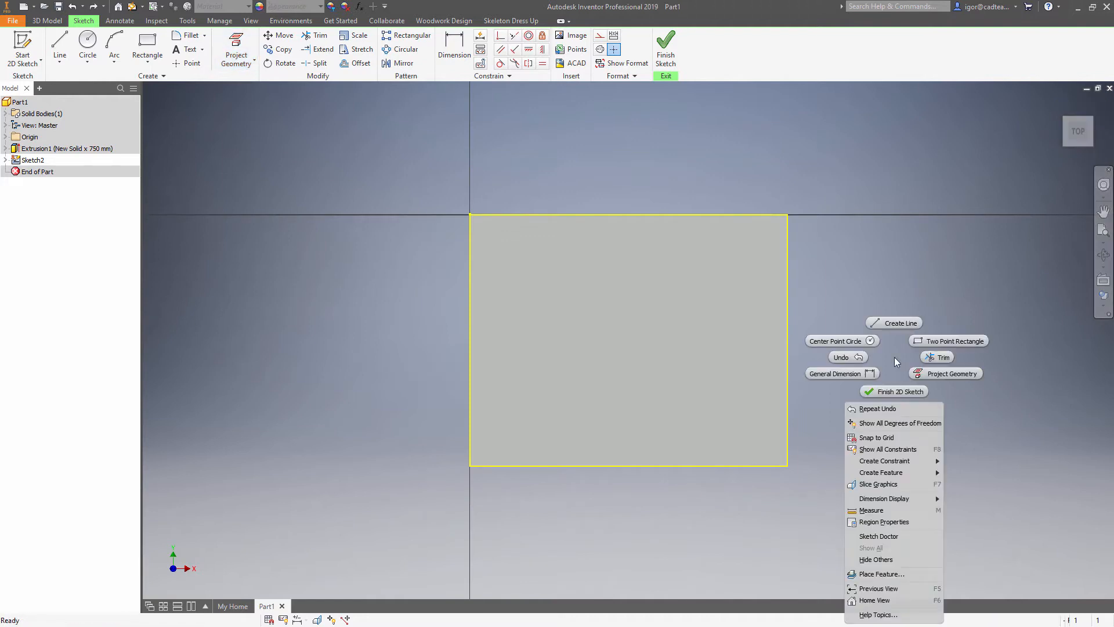
left_click(893, 323)
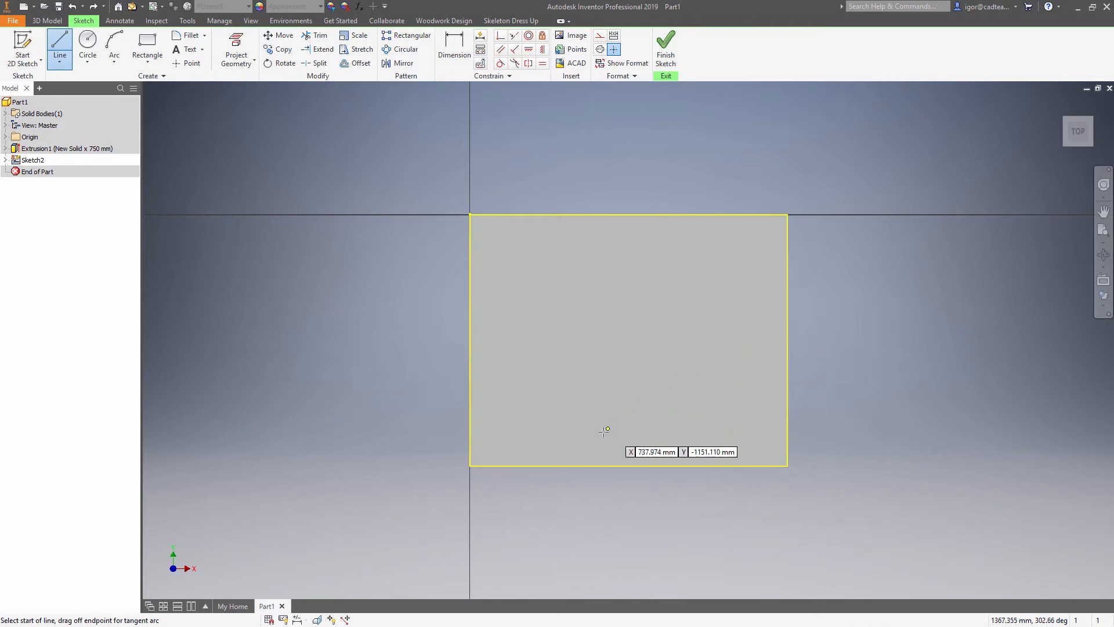
left_click(568, 466)
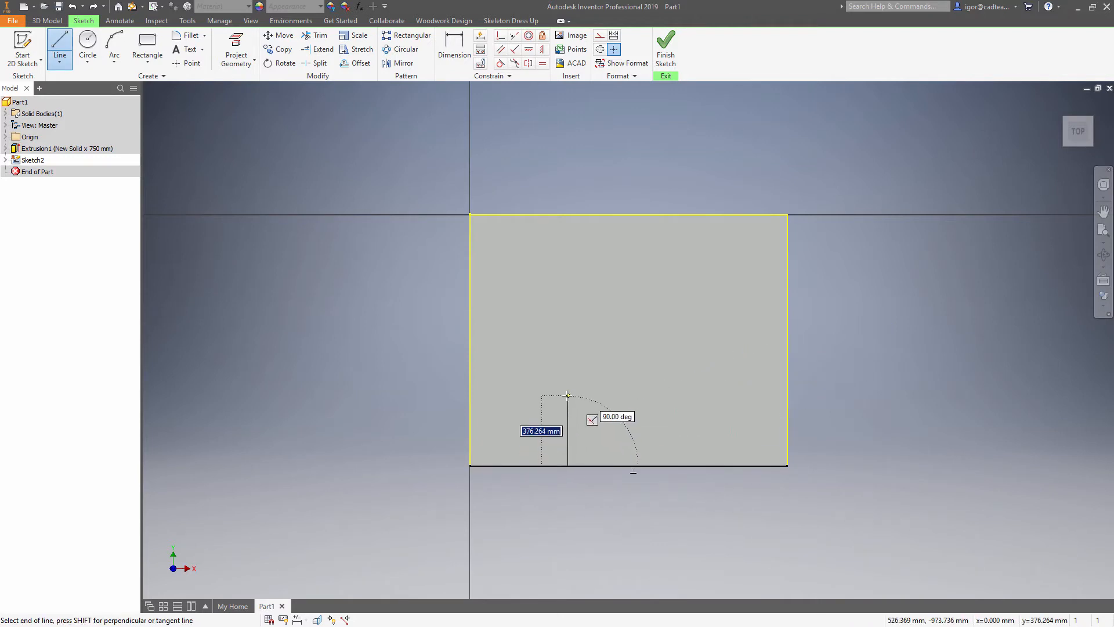
type("300")
key("Return")
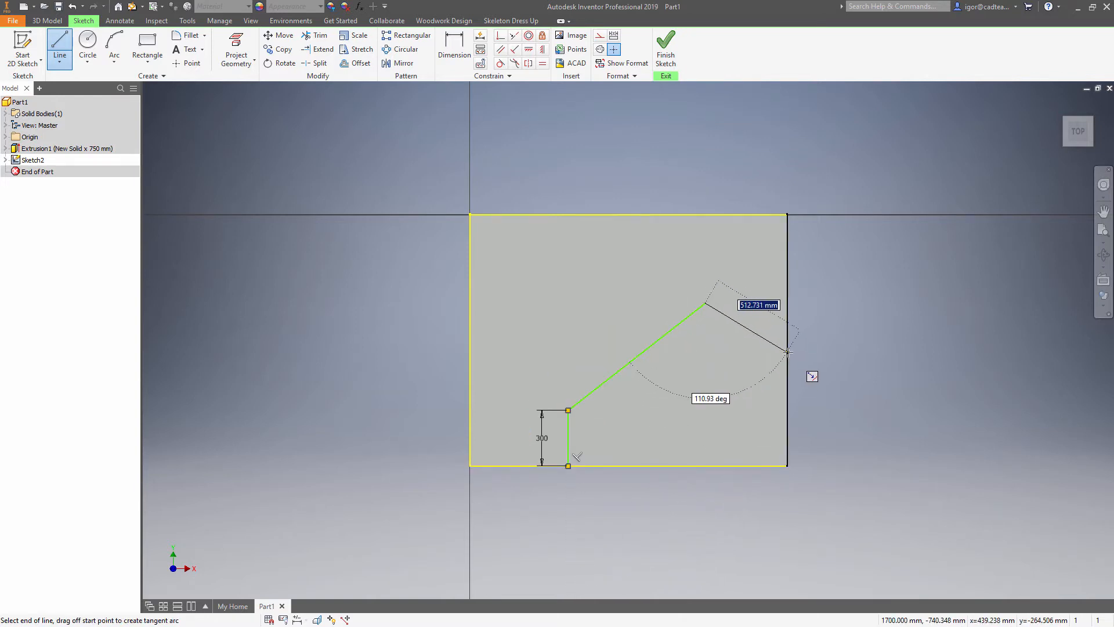
left_click(787, 352)
key("Escape")
- Dimension the line's peak at 600 mm and its endpoint on the right edge at 700 mm from the back edge
key("d")
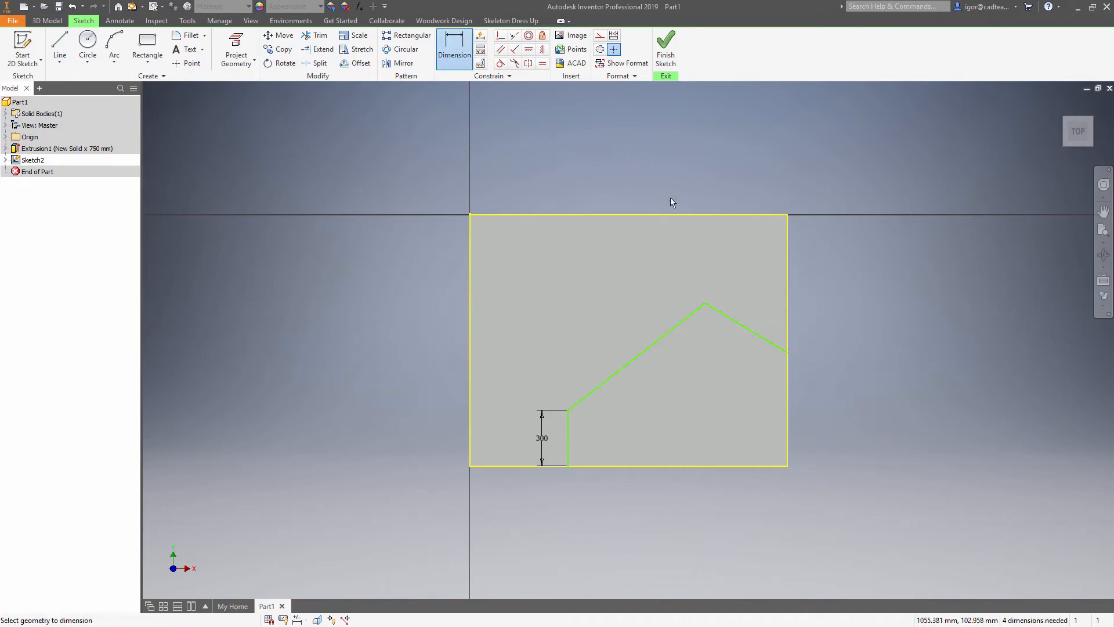
left_click(684, 215)
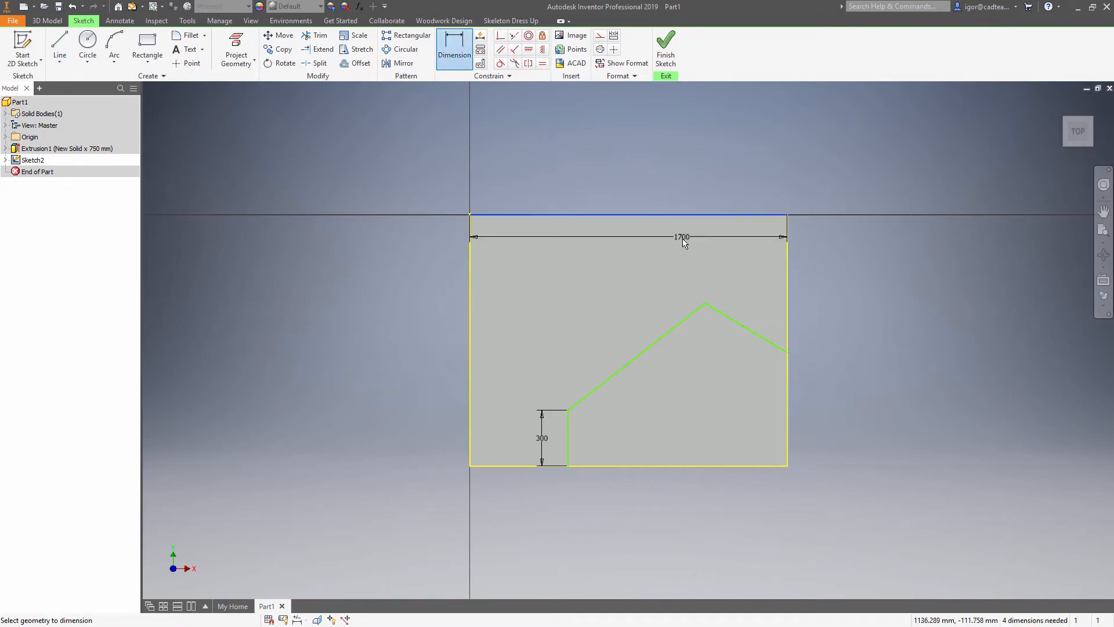
left_click(706, 304)
left_click(814, 276)
type("600")
key("Return")
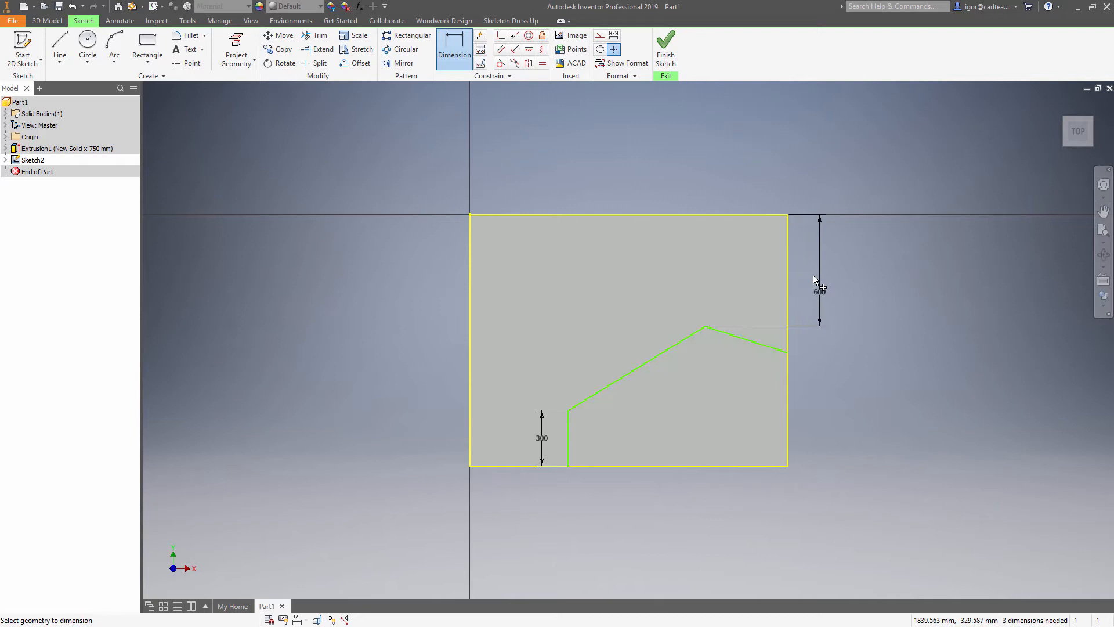
left_click(772, 215)
left_click(788, 352)
left_click(880, 318)
type("700")
key("Return")
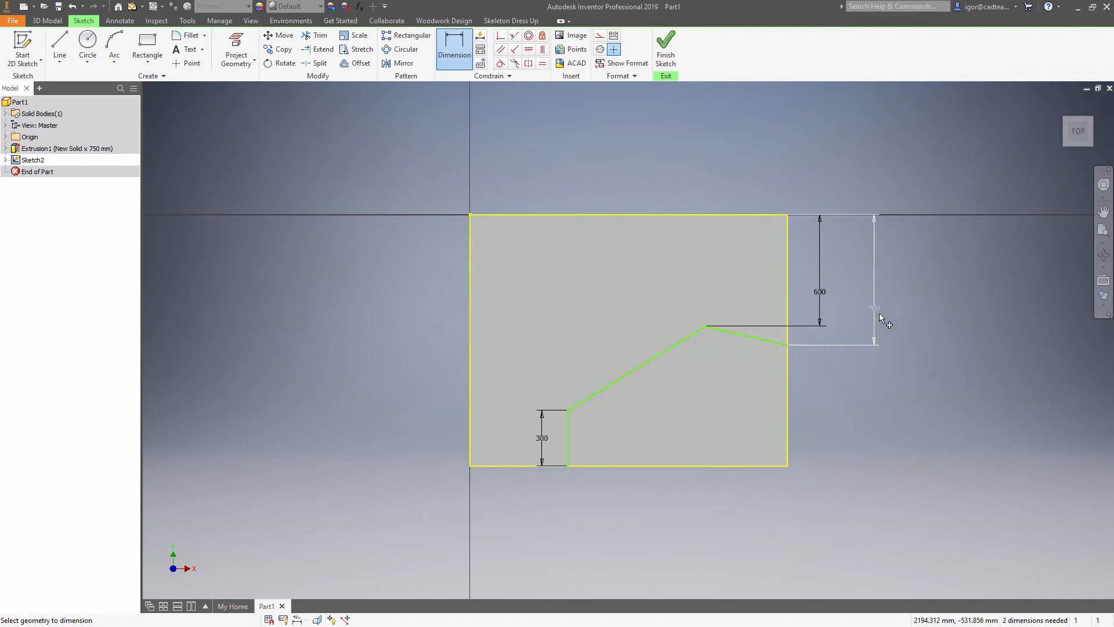
- Dimension the 300 mm segment 570 mm from the left edge and the peak 450 mm from the right edge, and finish the sketch
left_click(470, 444)
left_click(569, 454)
left_click(540, 493)
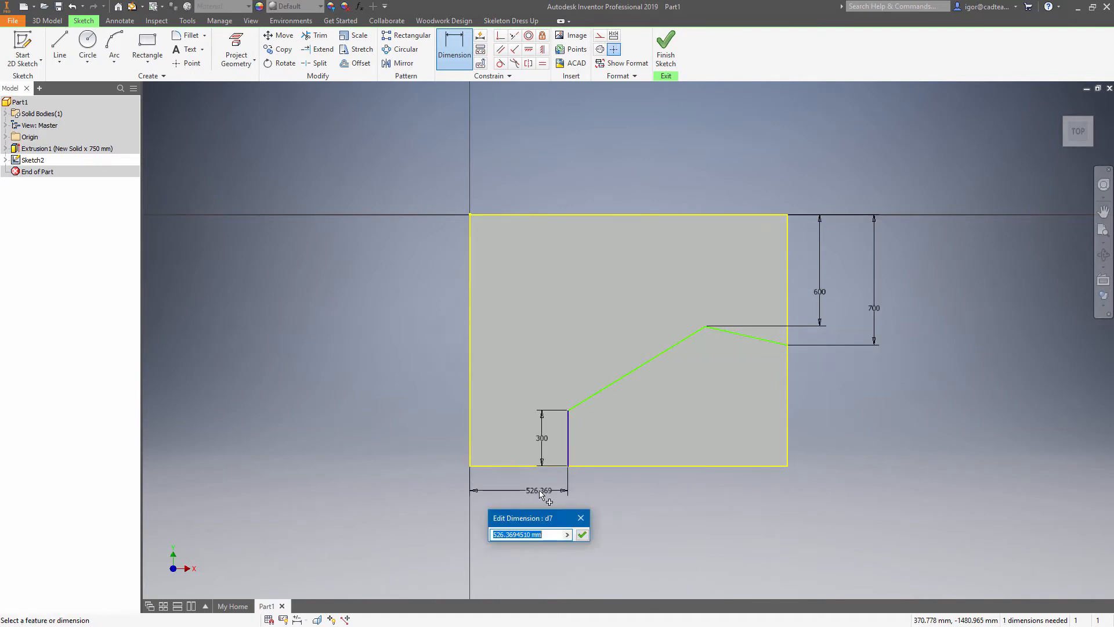
type("570")
key("Return")
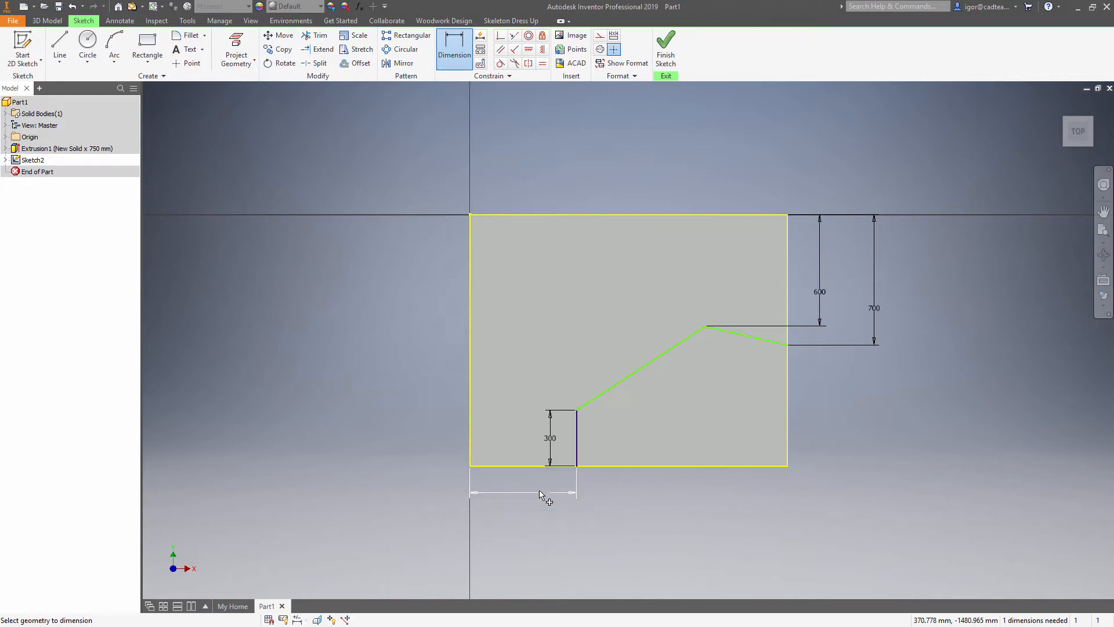
left_click(788, 312)
left_click(705, 326)
left_click(758, 187)
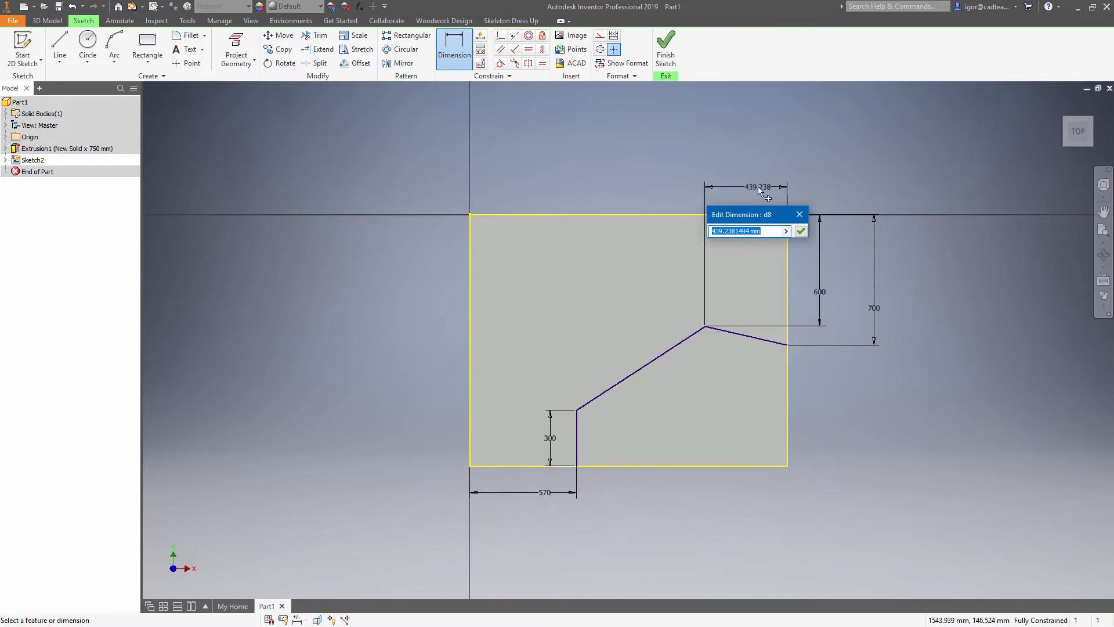
type("450")
key("Return")
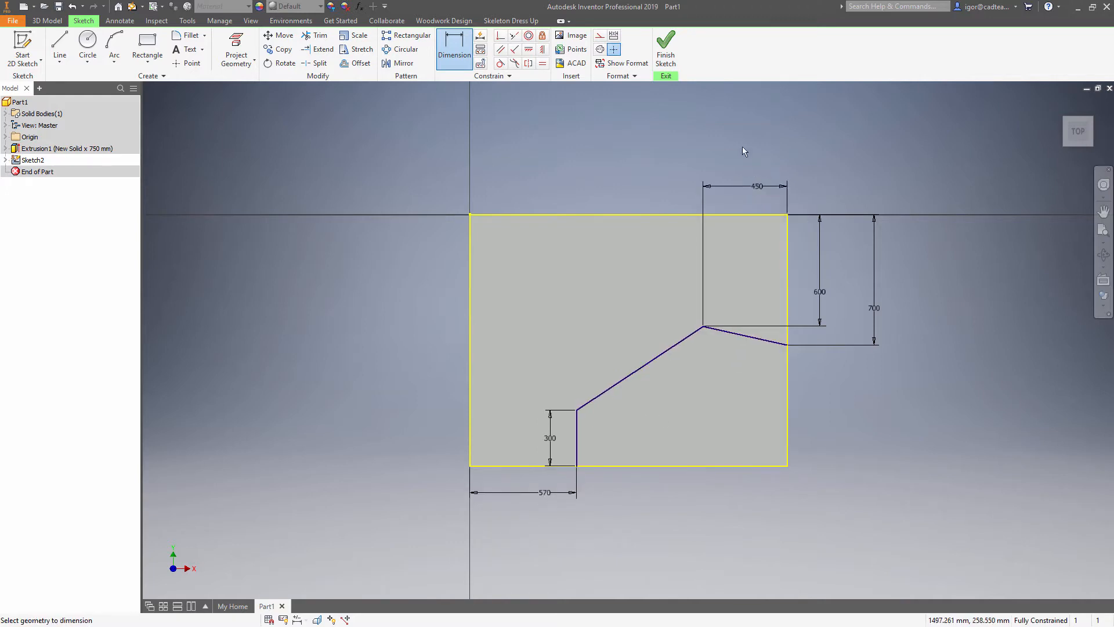
left_click(666, 52)
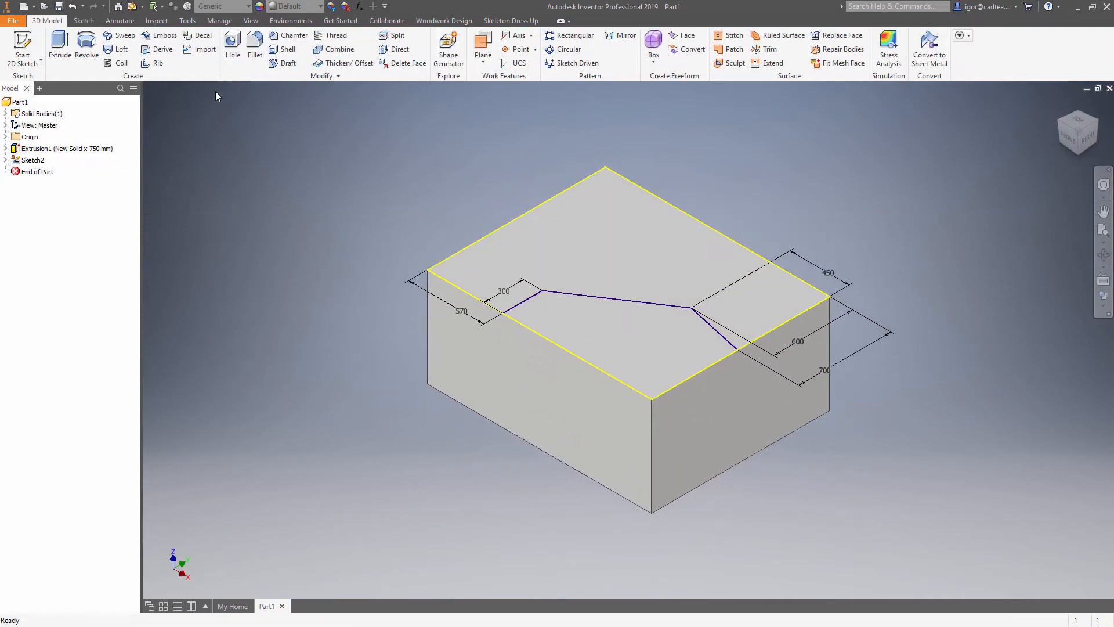
- Cut the front corner profile bounded by the sketched line through the entire block with Extrude, using the All extent
left_click(59, 49)
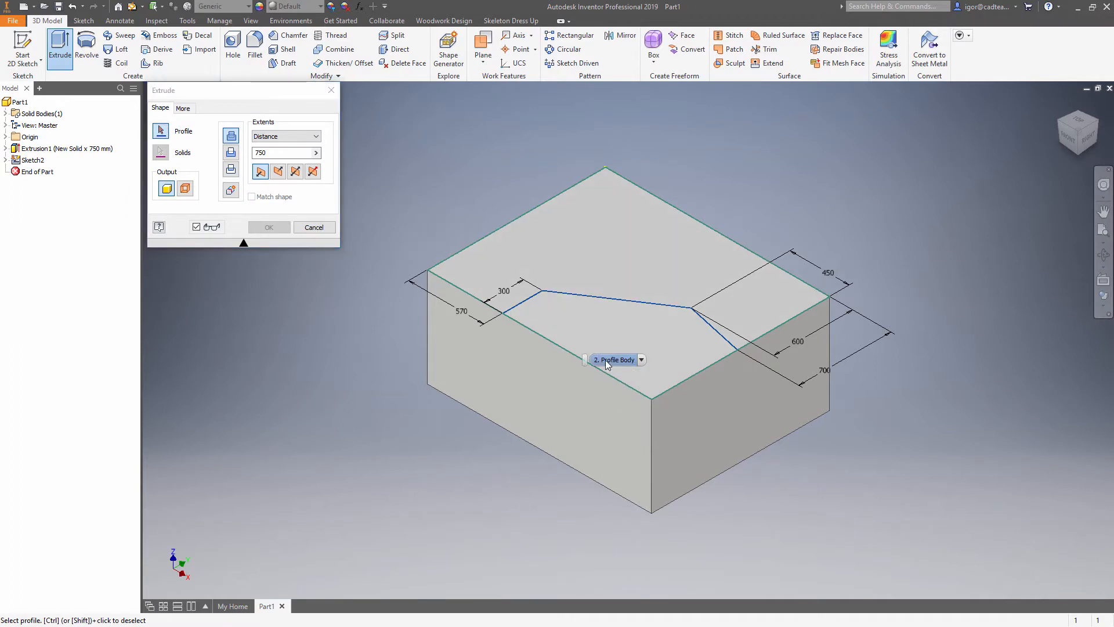
left_click(605, 360)
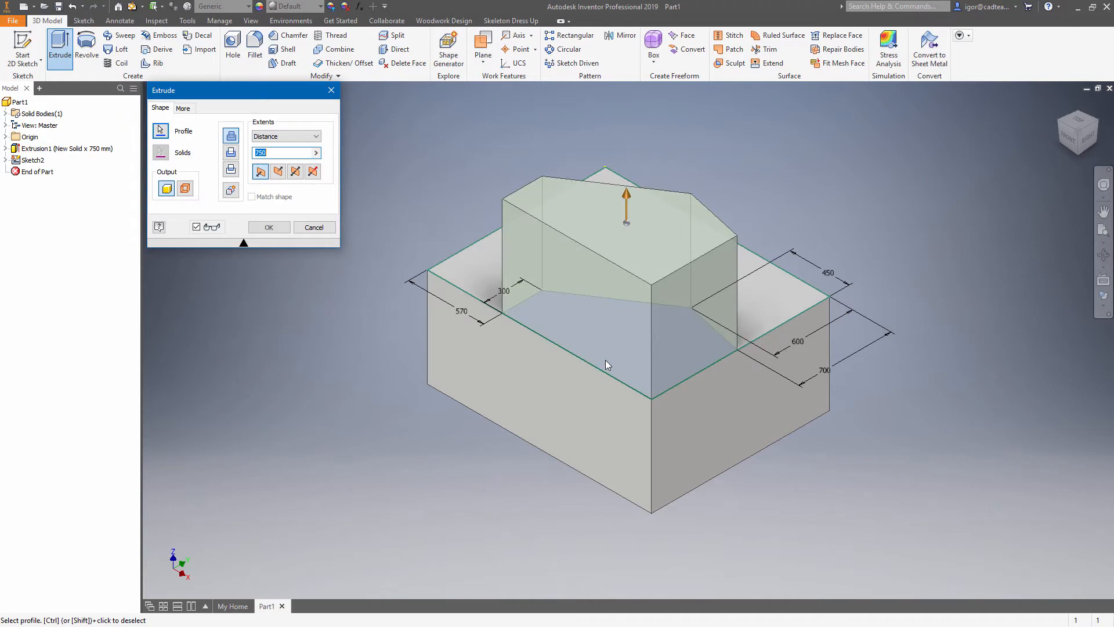
left_click(279, 136)
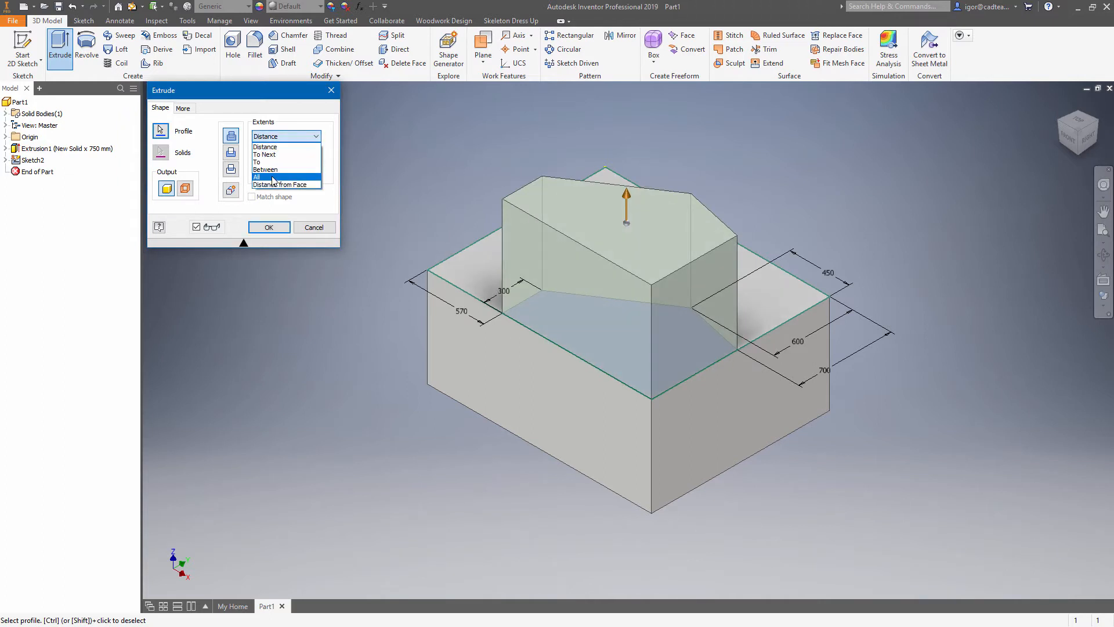
left_click(272, 178)
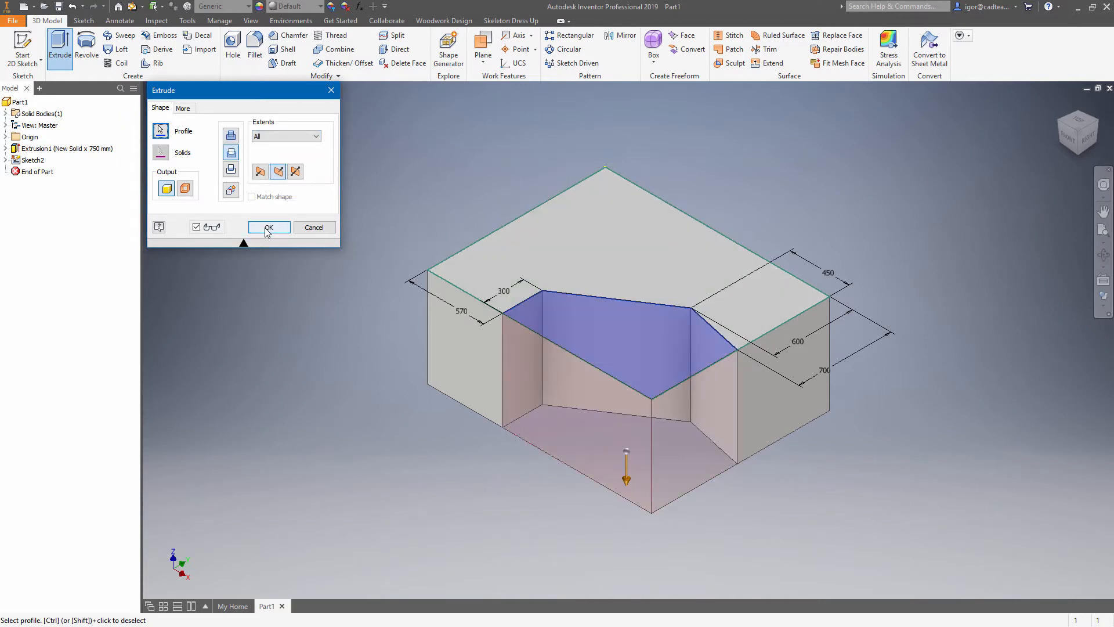
left_click(267, 227)
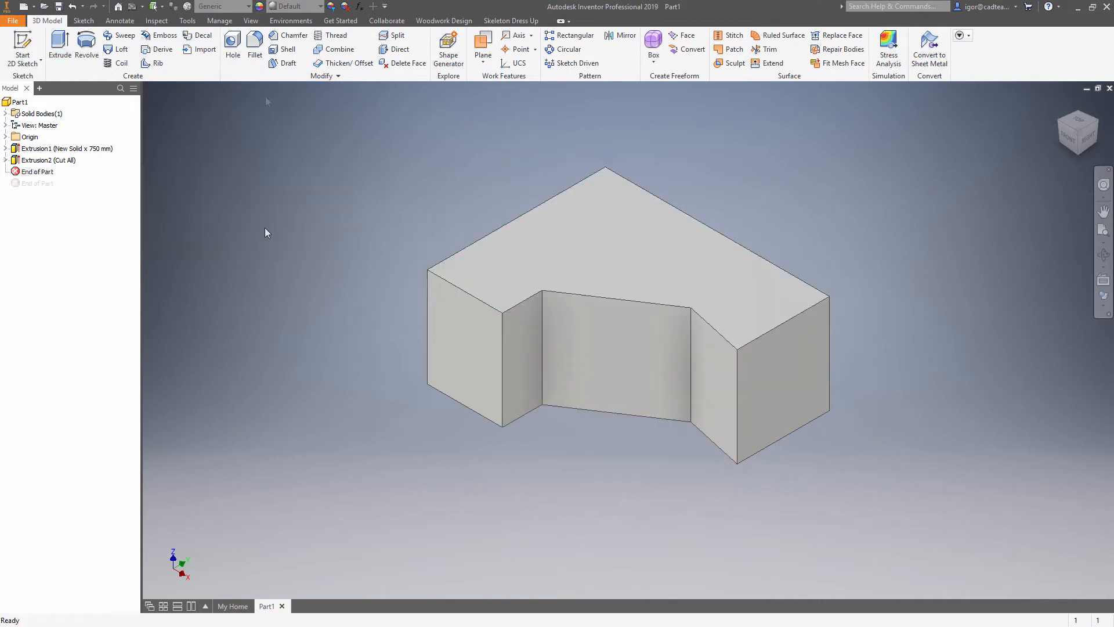
- Start a fillet on the two inner vertical edges of the front cutout and set their radius to 200 mm
left_click(543, 309)
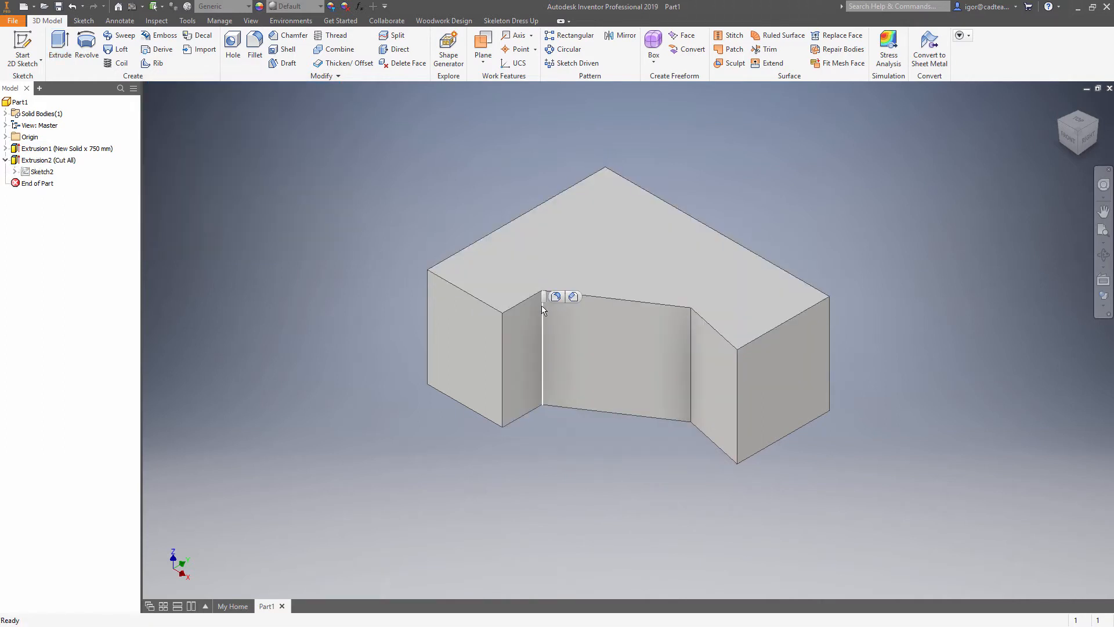
left_click(556, 297)
left_click(691, 324)
left_click_drag(681, 326, 682, 330)
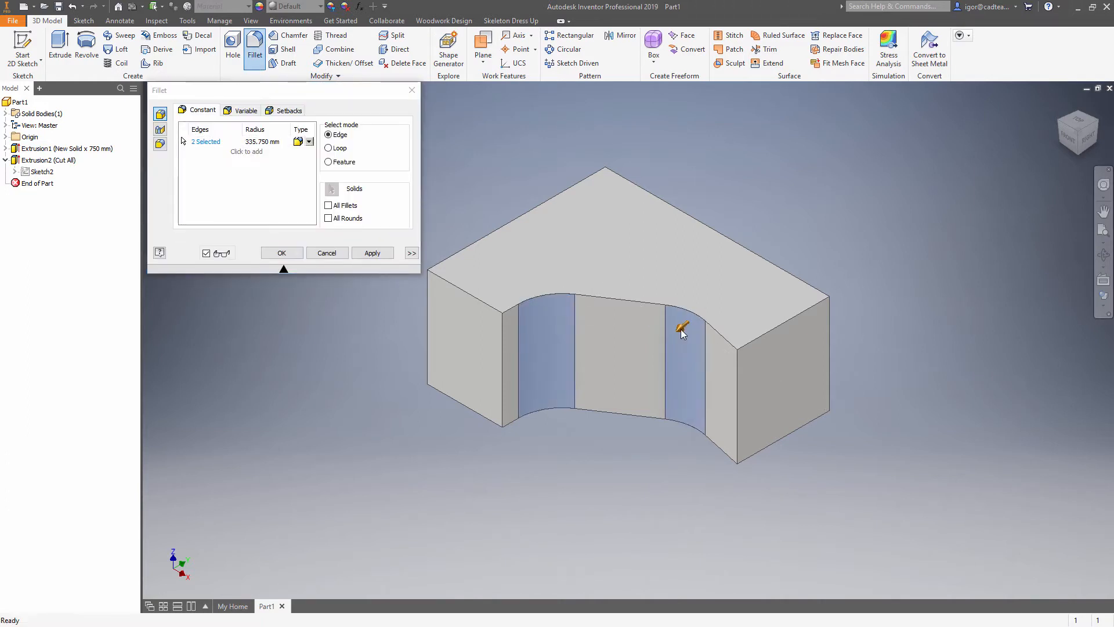
left_click(276, 143)
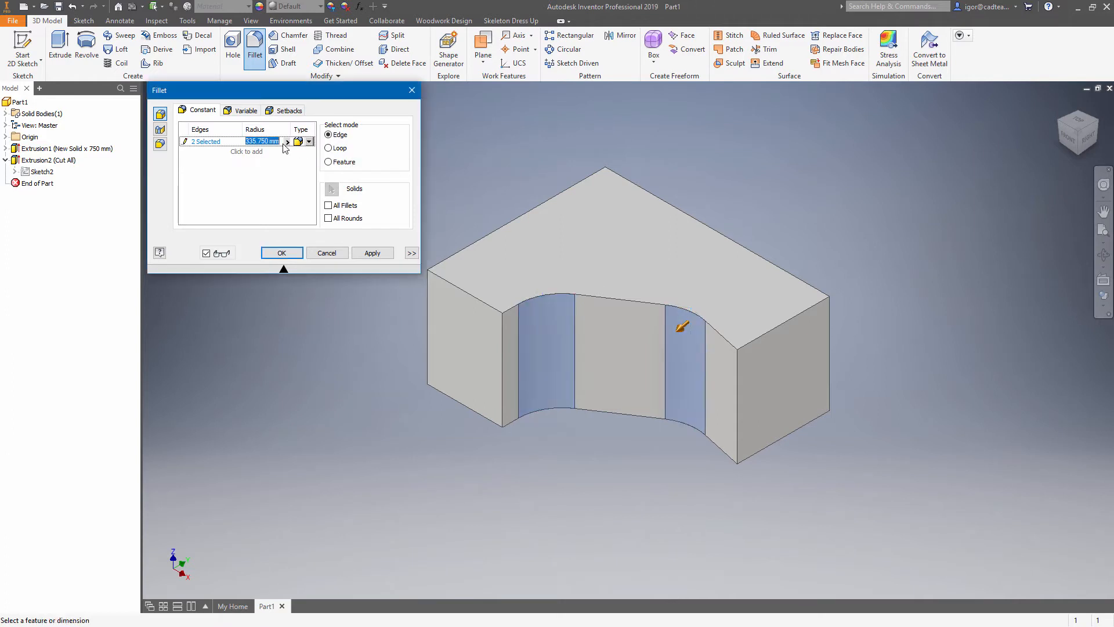
type("200")
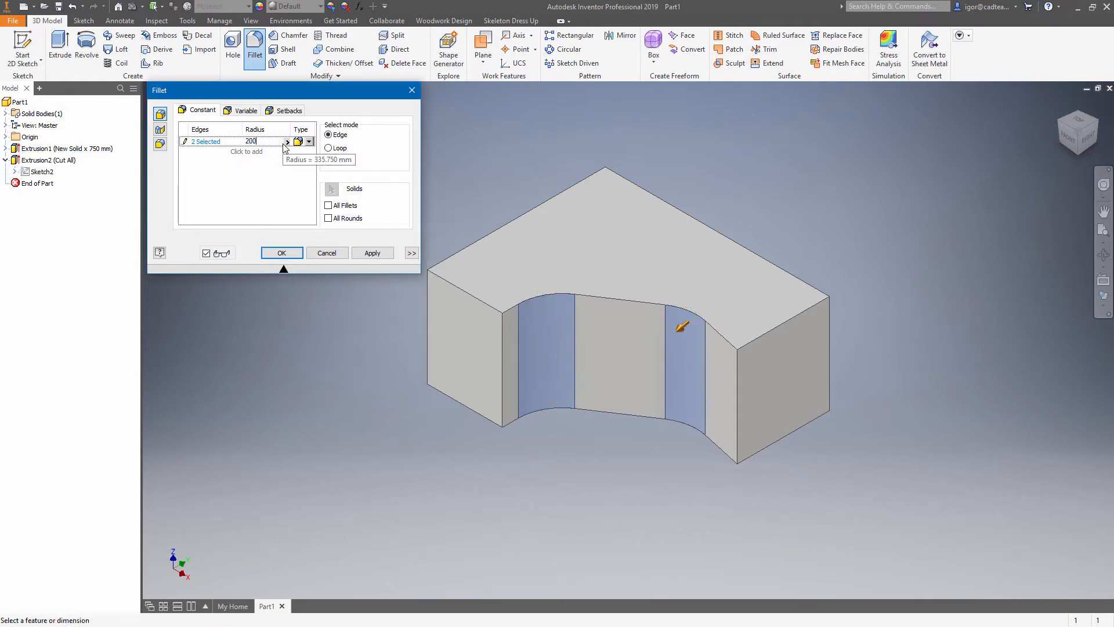
- Add a second fillet set with a 150 mm radius on the outer vertical edge at the front right corner and finish the fillet
left_click(248, 152)
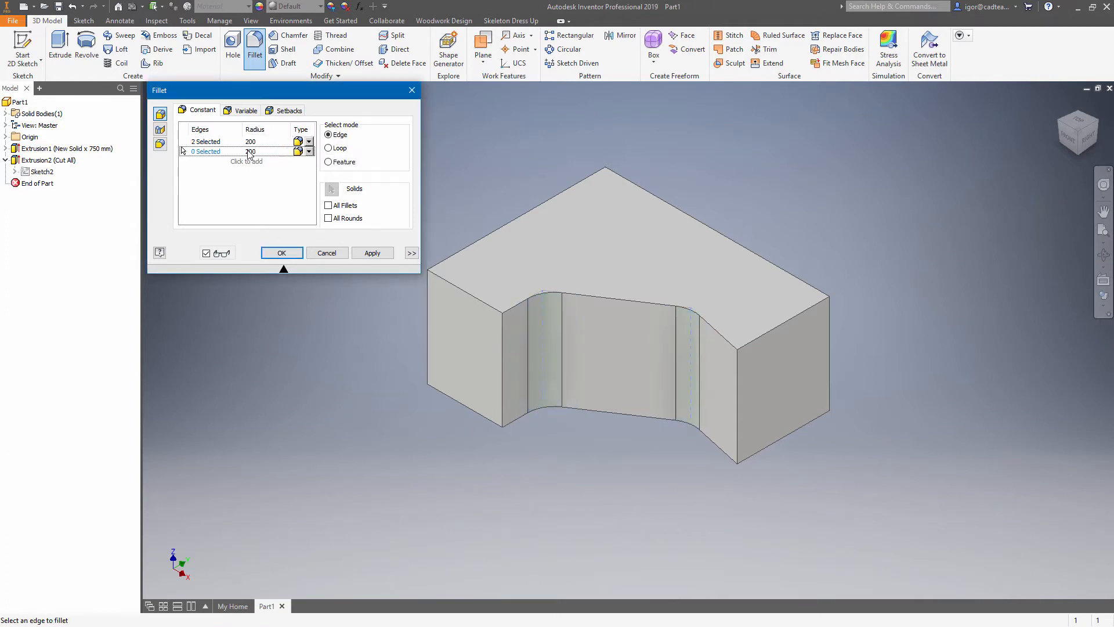
left_click(739, 378)
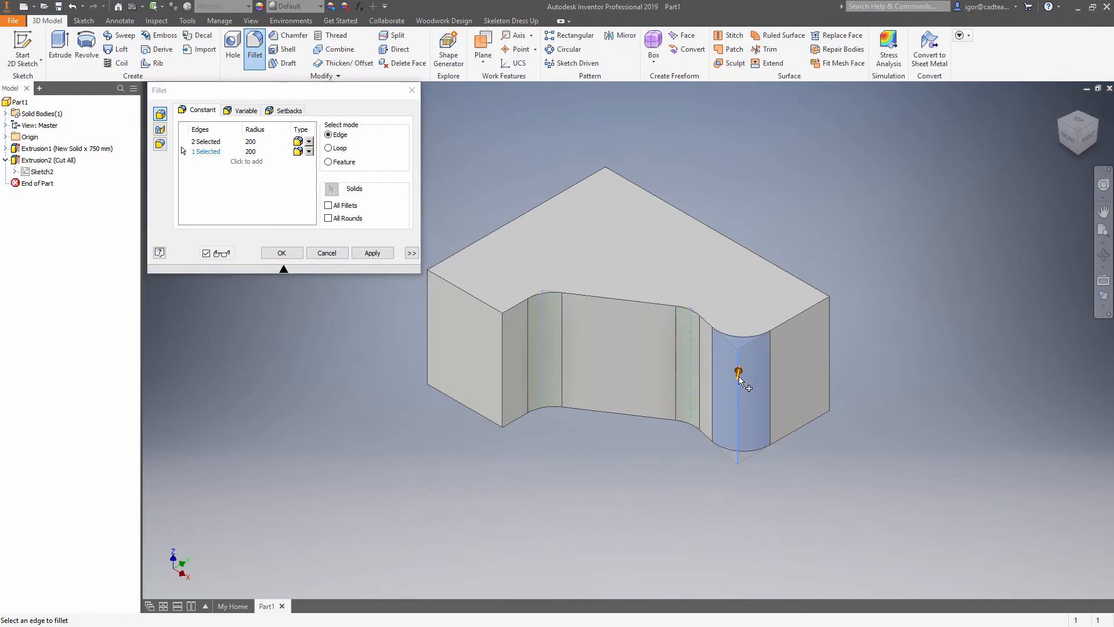
left_click_drag(739, 380, 737, 380)
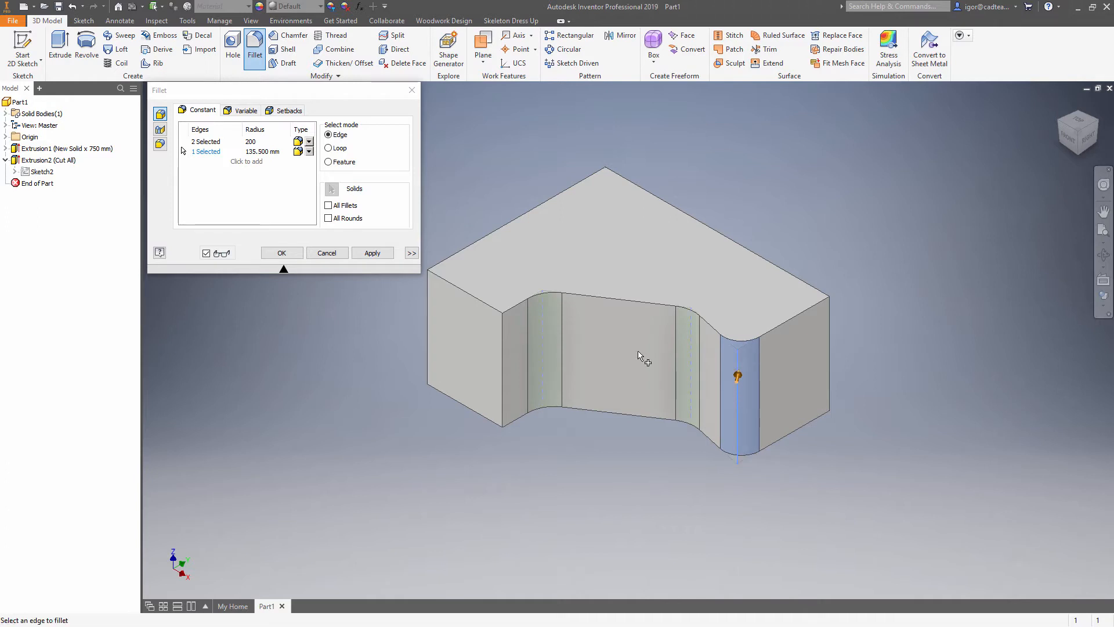
left_click(275, 152)
type("150")
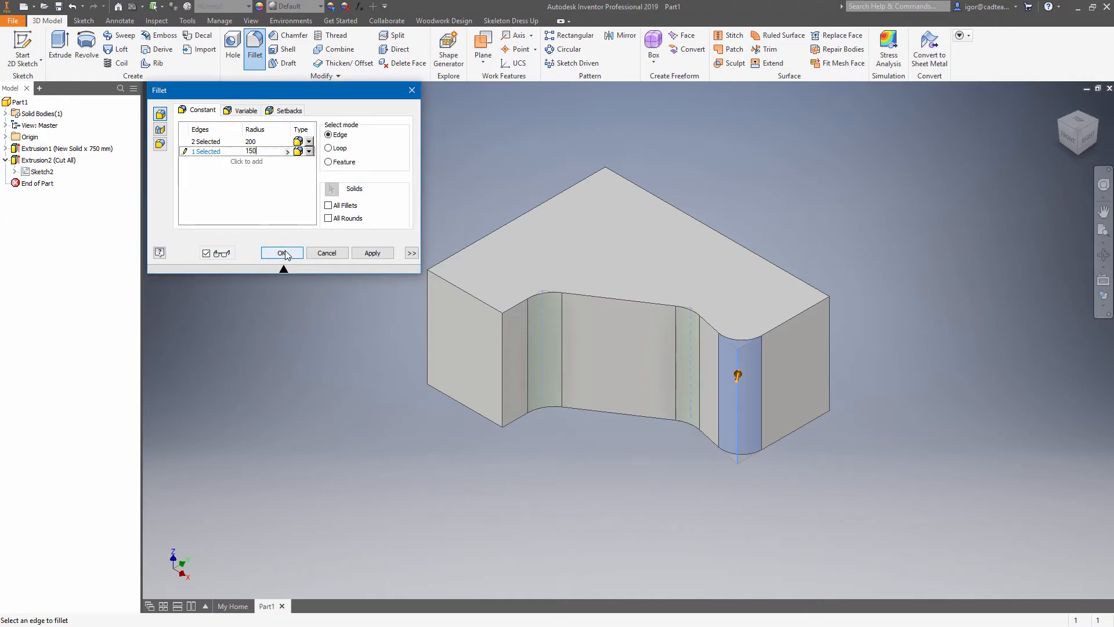
left_click(285, 252)
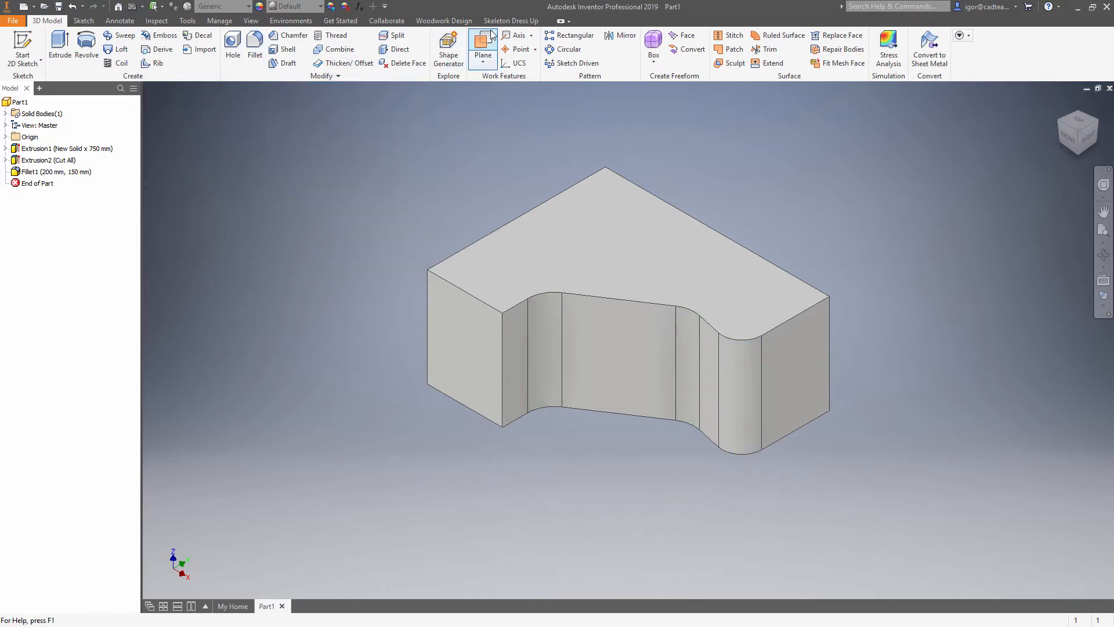
- Dress up the top face of the skeleton body with a panel using the Desktop_thickness parameter as its thickness
left_click(511, 20)
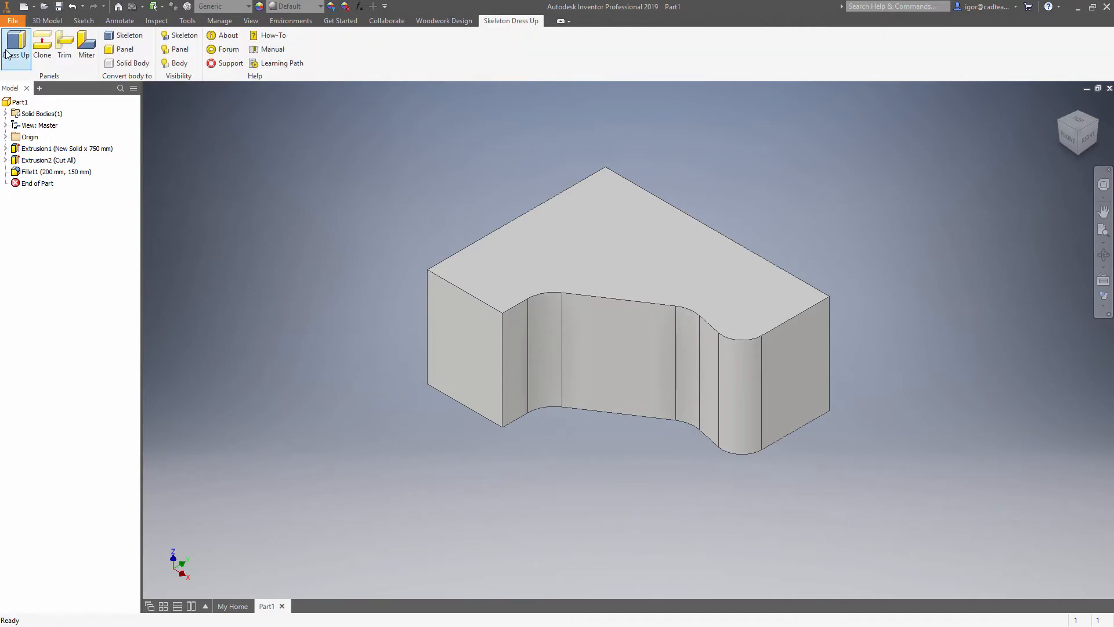
left_click(15, 50)
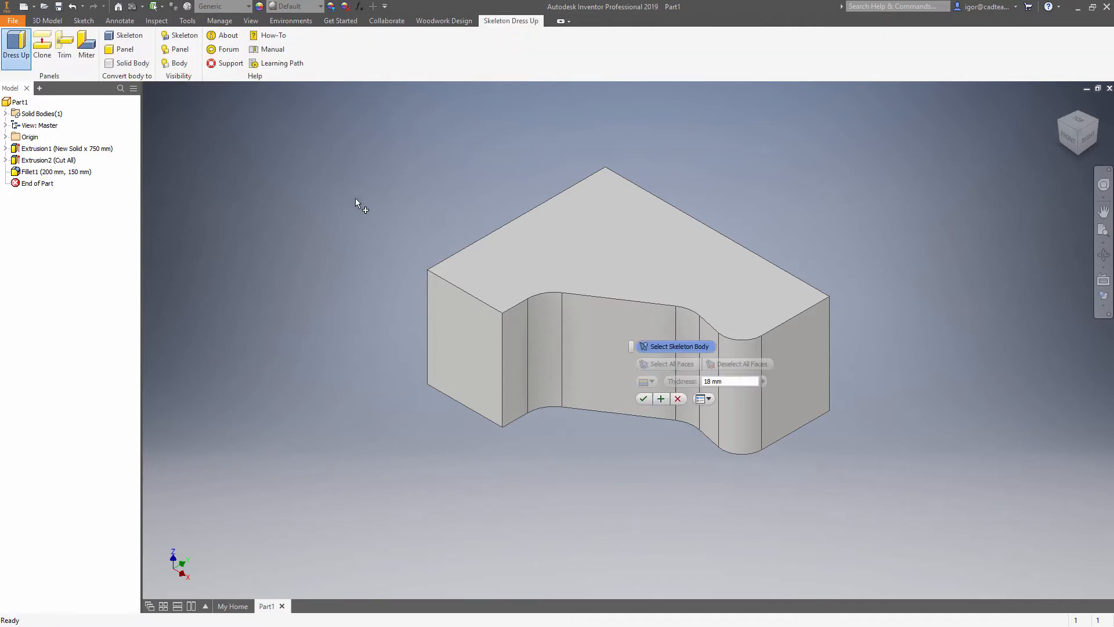
left_click(481, 256)
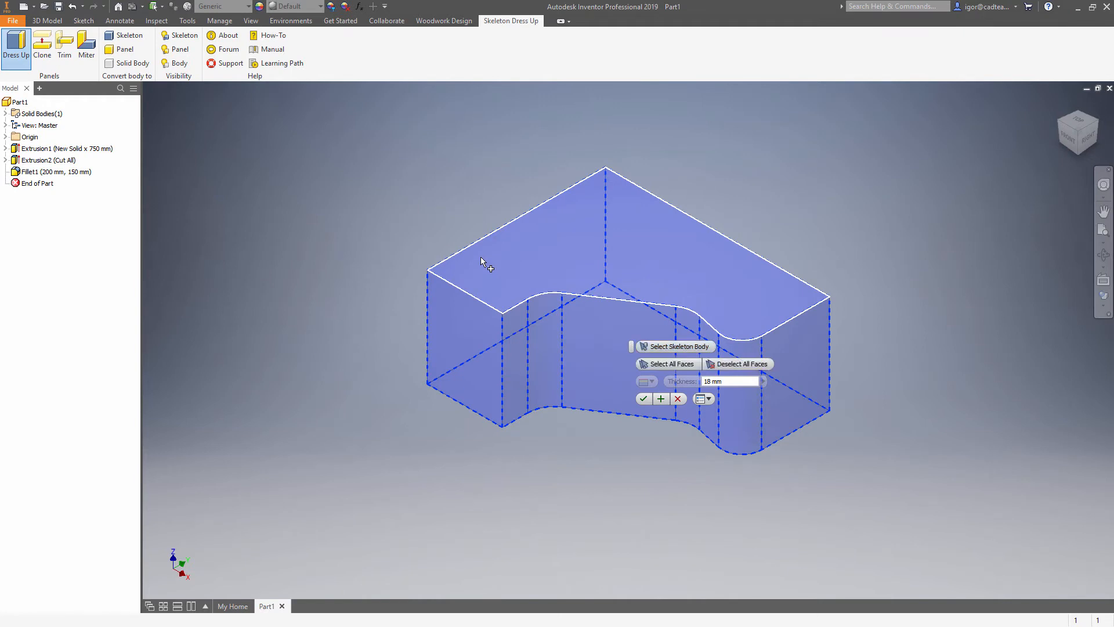
left_click(480, 257)
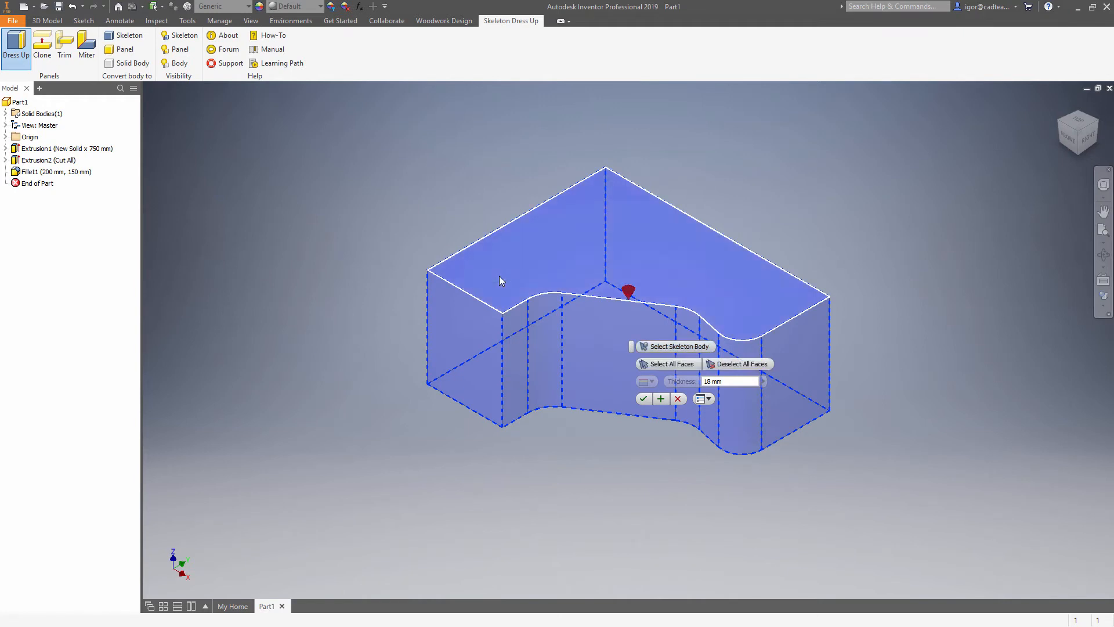
left_click(749, 381)
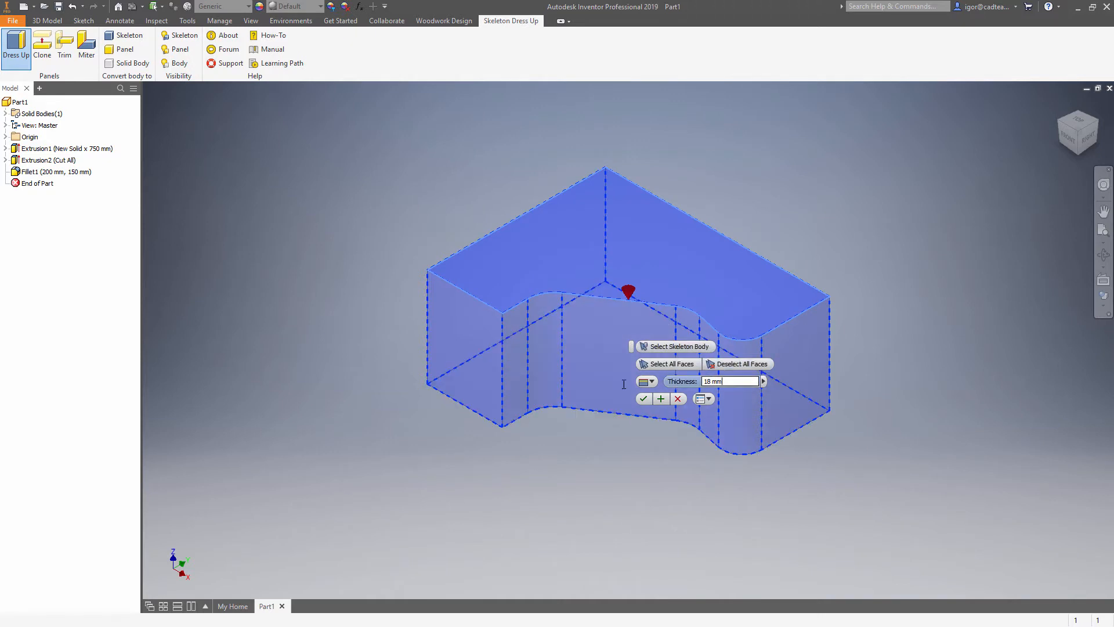
left_click(763, 382)
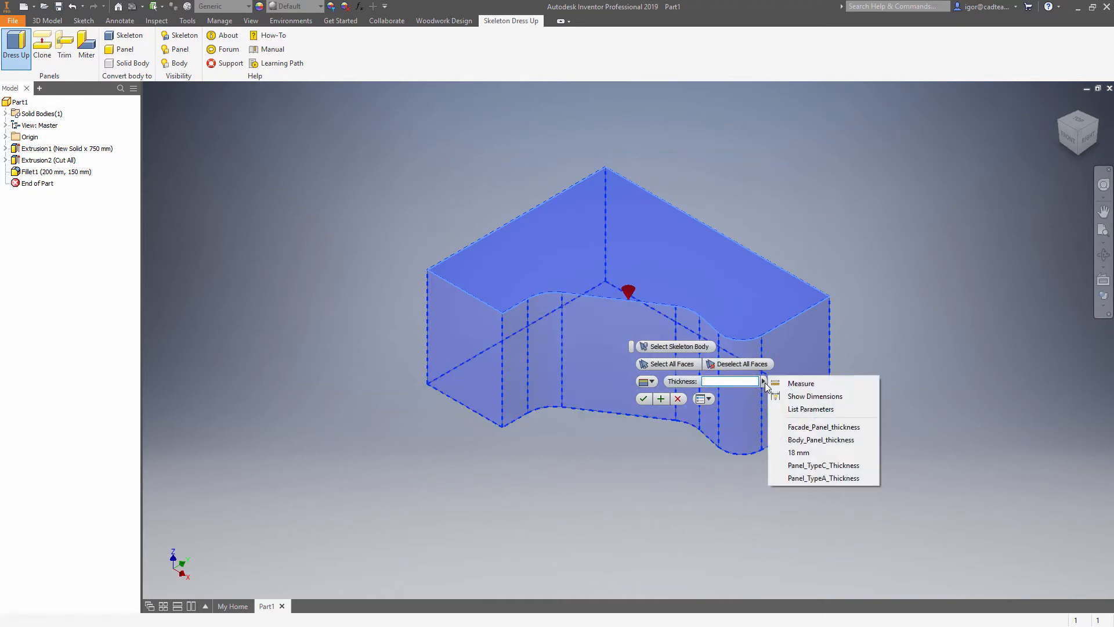
left_click(786, 408)
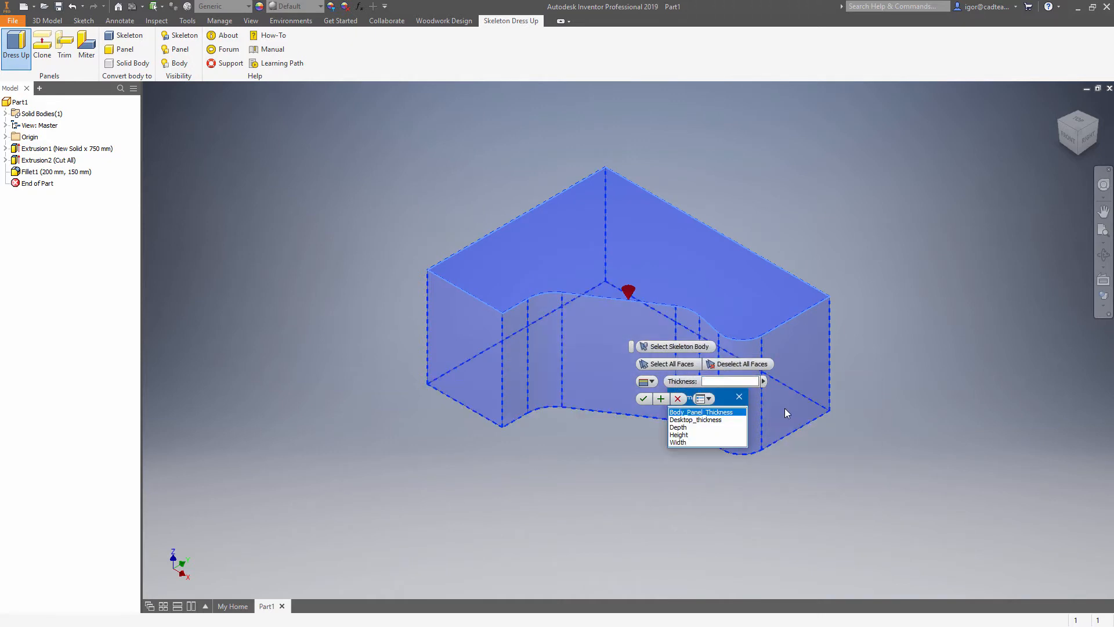
left_click(724, 419)
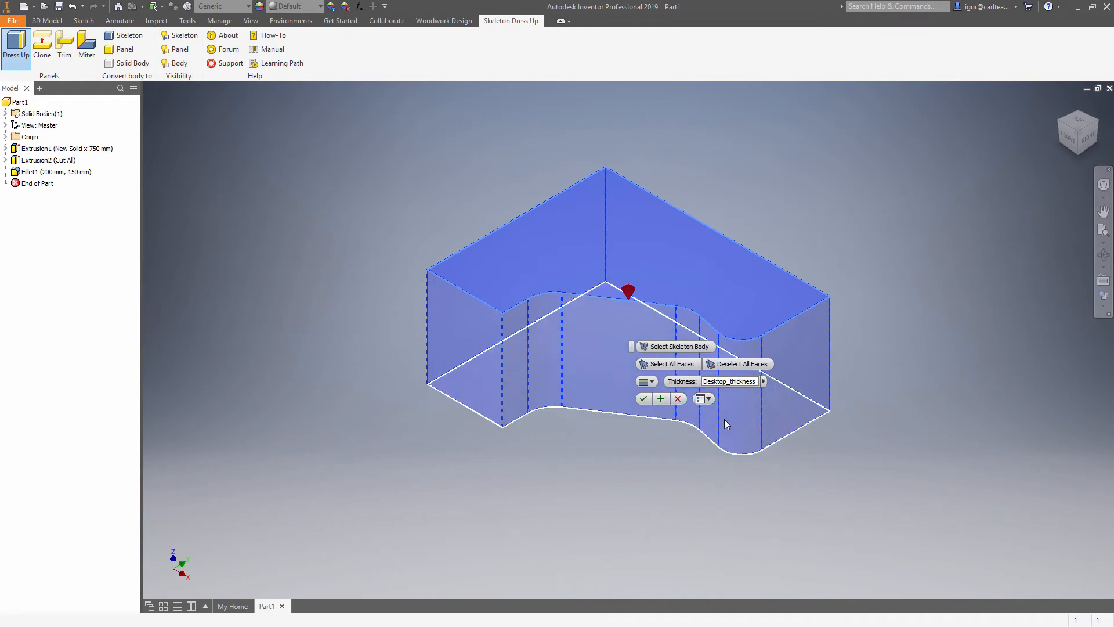
left_click(664, 402)
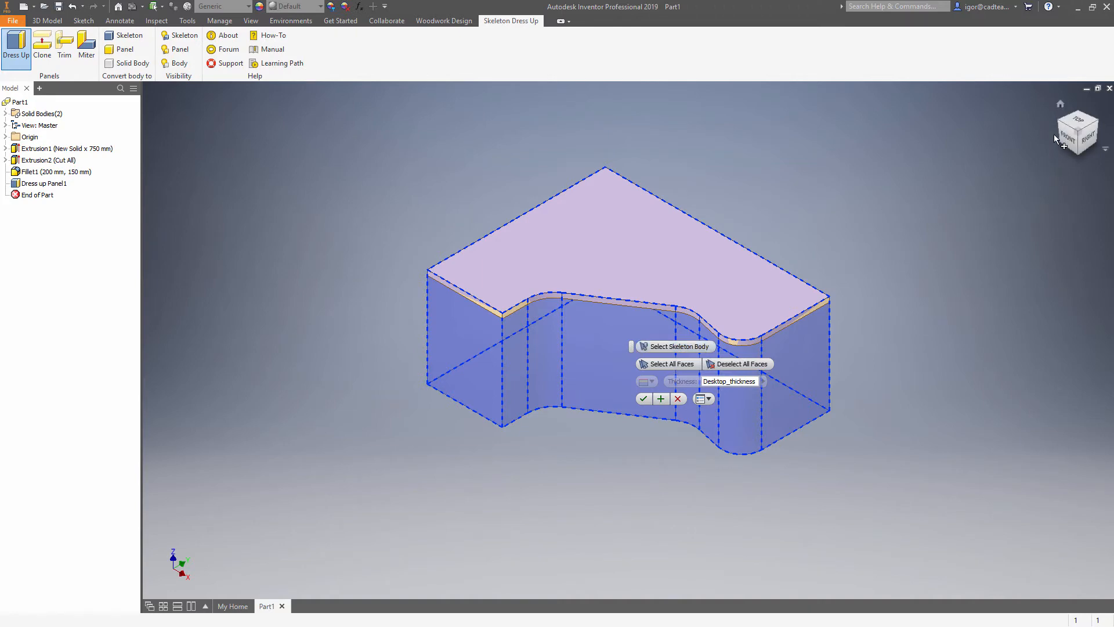
- Dress up the back and left side faces of the skeleton with panels using the Body_Panel_Thickness parameter, and finish Dress Up
left_click(1056, 118)
left_click(1057, 118)
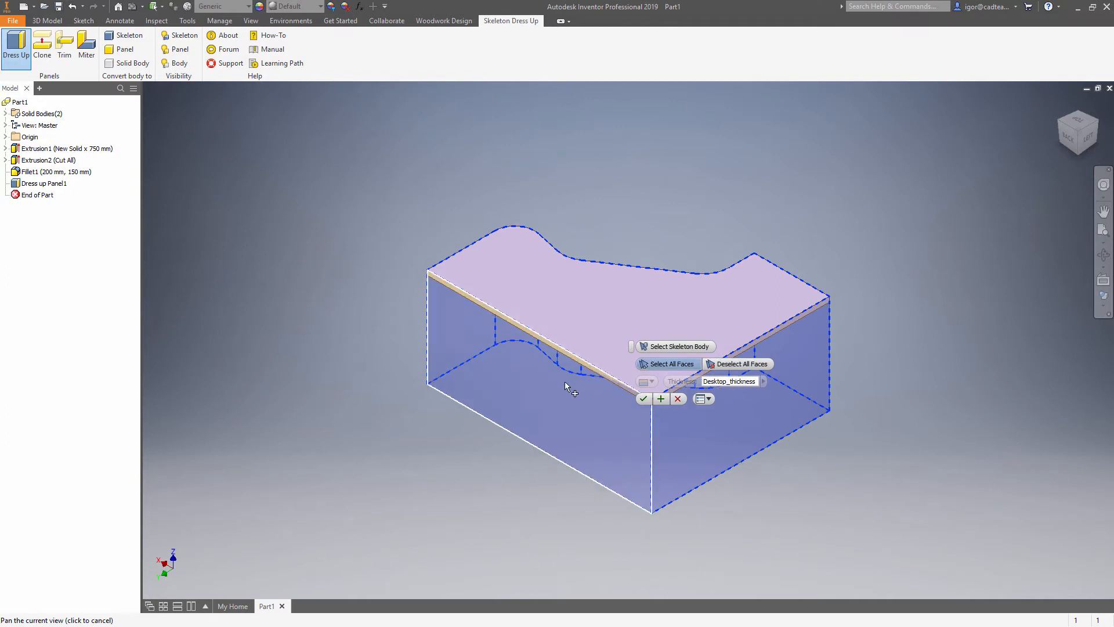
left_click(534, 391)
left_click(736, 427)
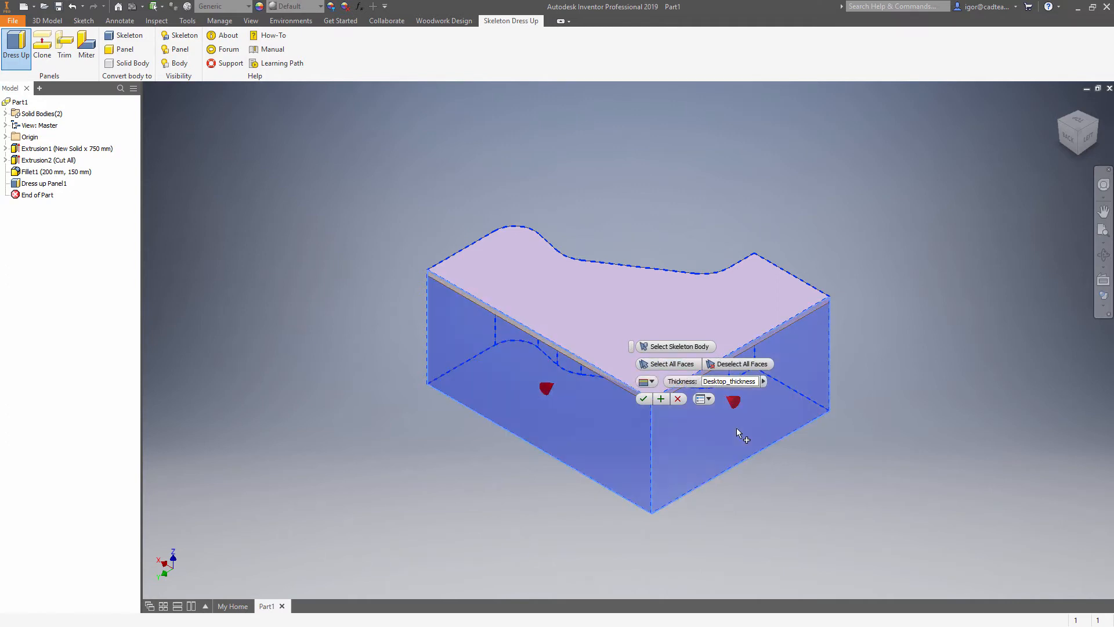
double_click(712, 382)
key("BackSpace")
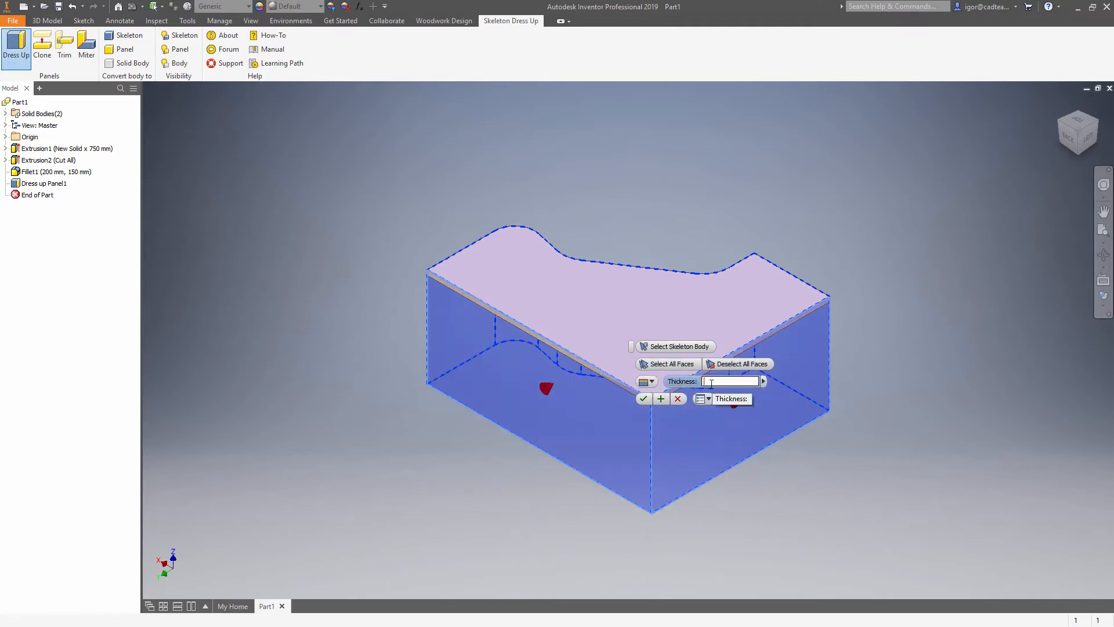
left_click(764, 382)
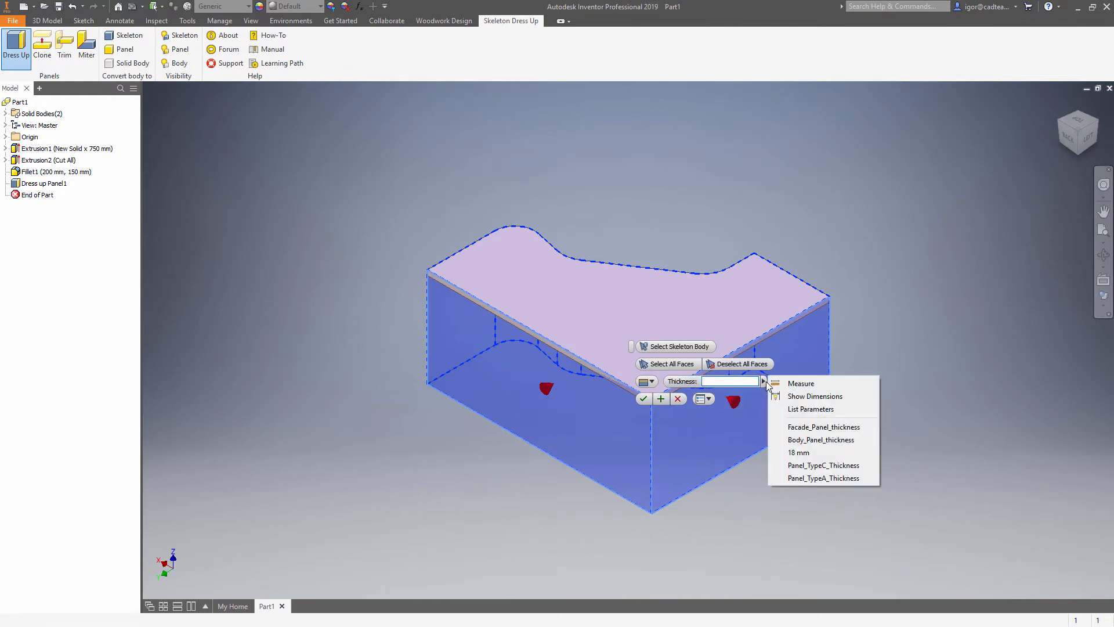
left_click(778, 409)
left_click(737, 412)
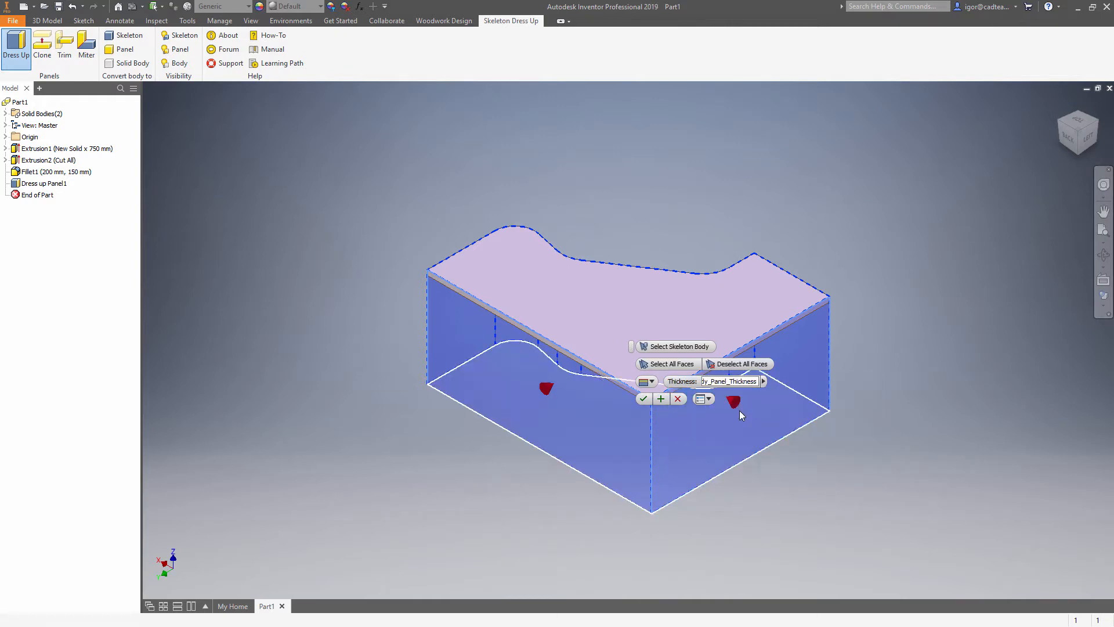
left_click(646, 399)
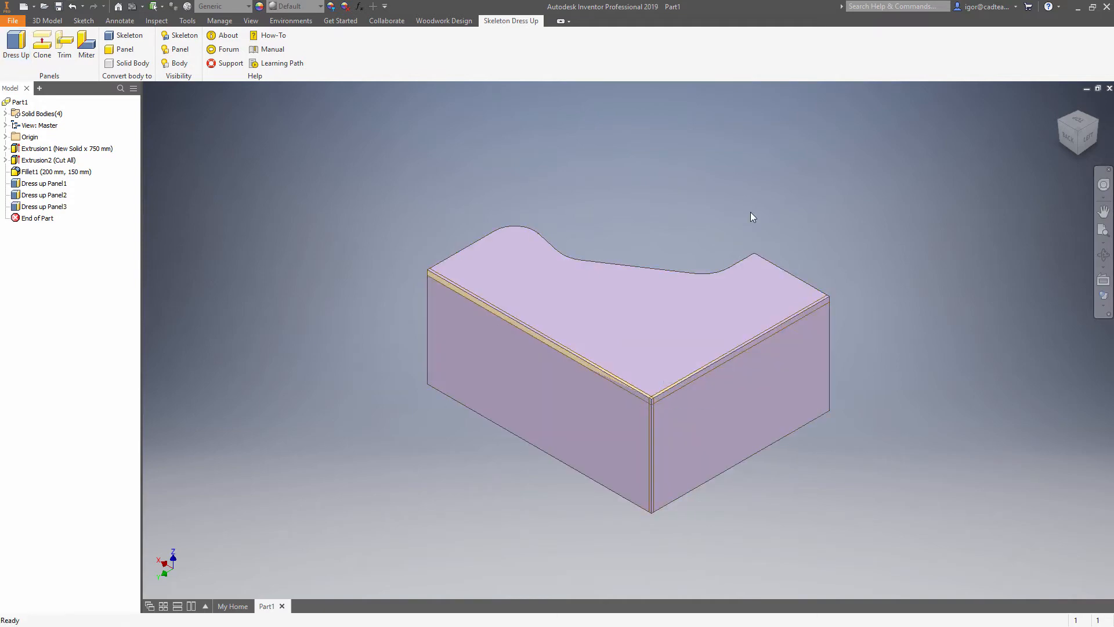
- Hide the skeleton body so only the desk panels are shown
key("F6")
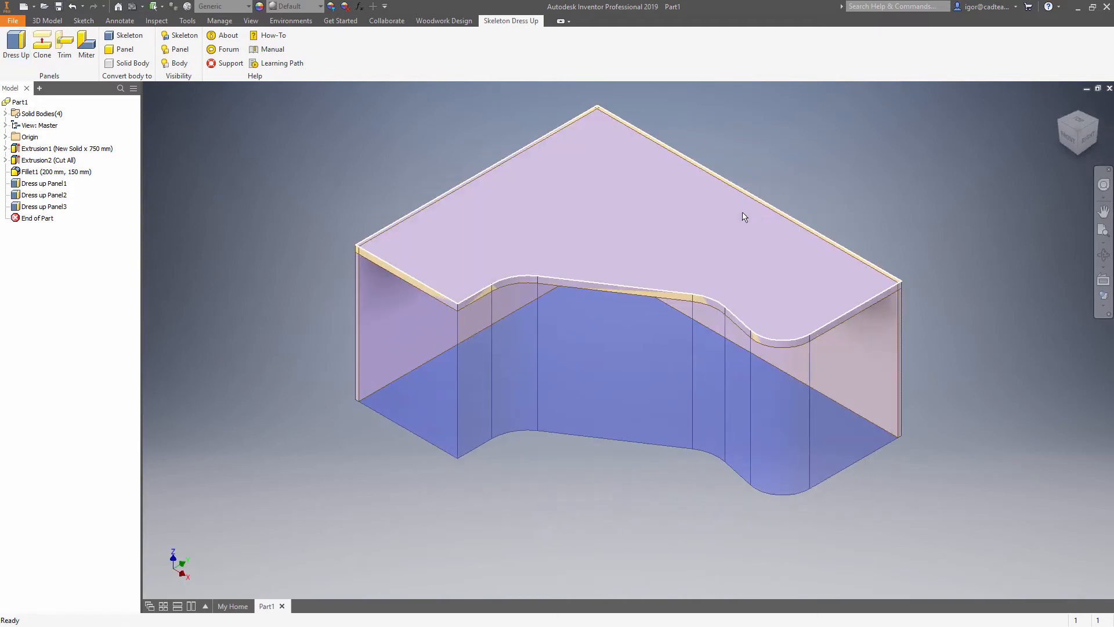
left_click(179, 35)
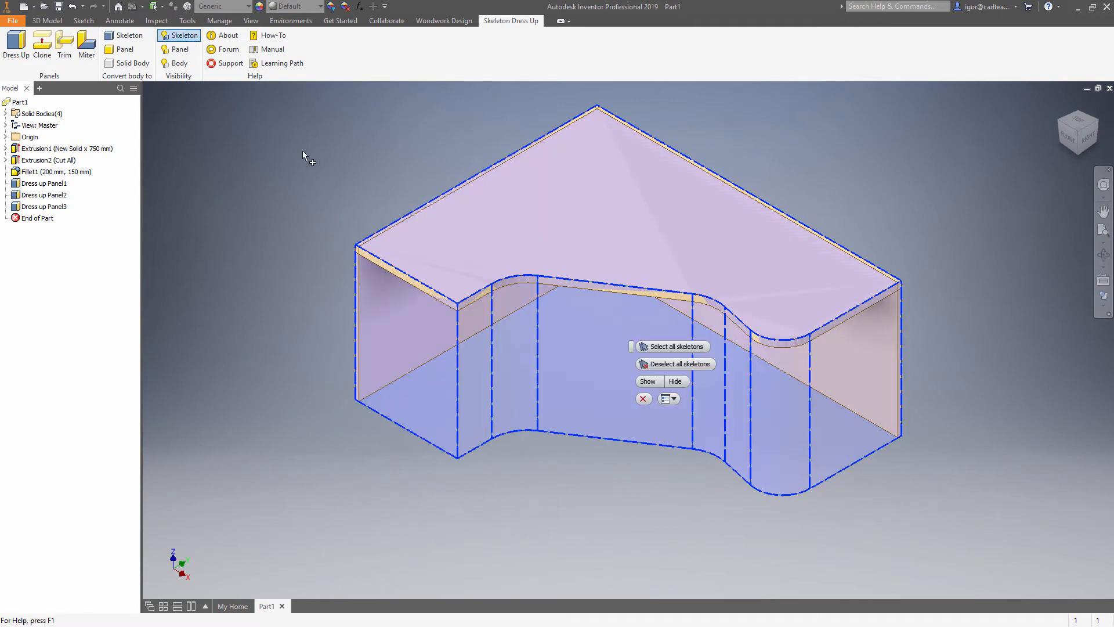
left_click(675, 381)
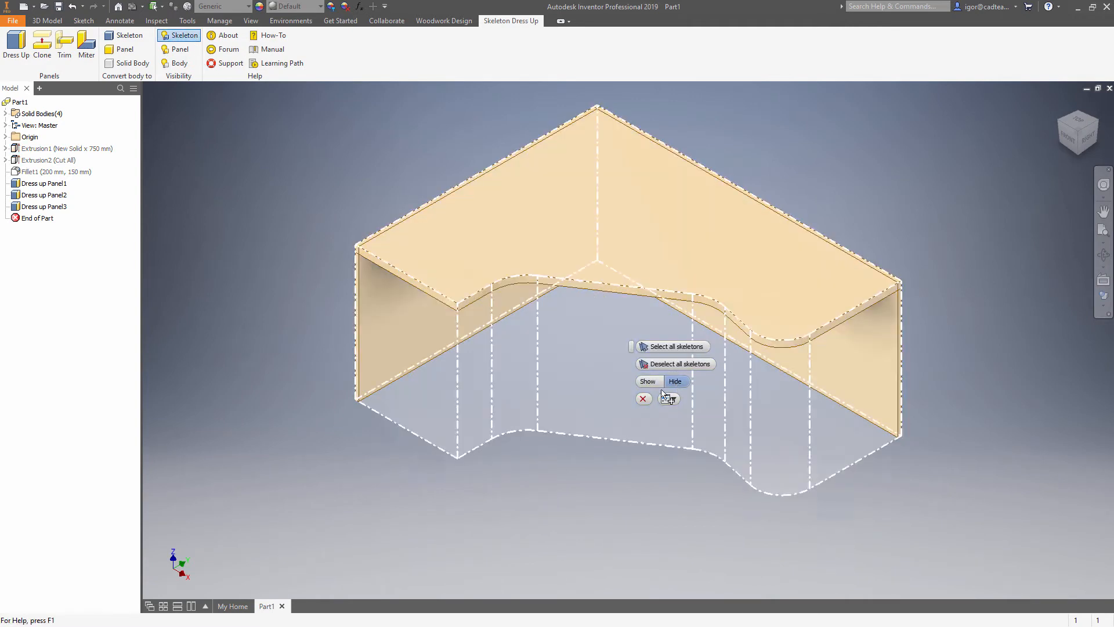
left_click(645, 399)
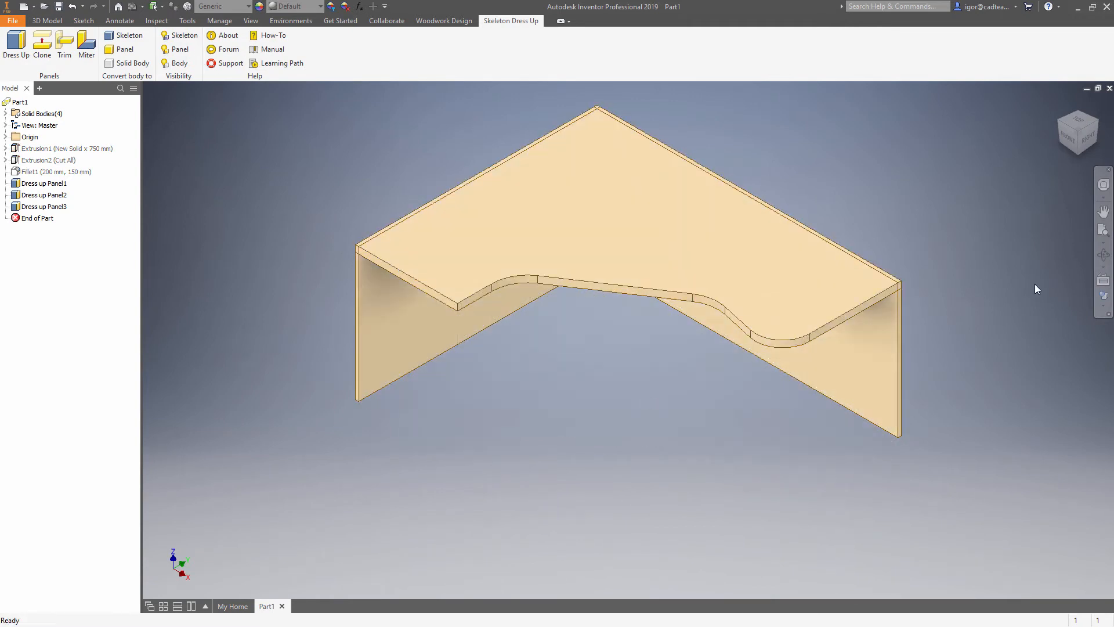
- Trim the desktop panel with the back panel as the bounding component, keeping the Trim command active
left_click(1071, 116)
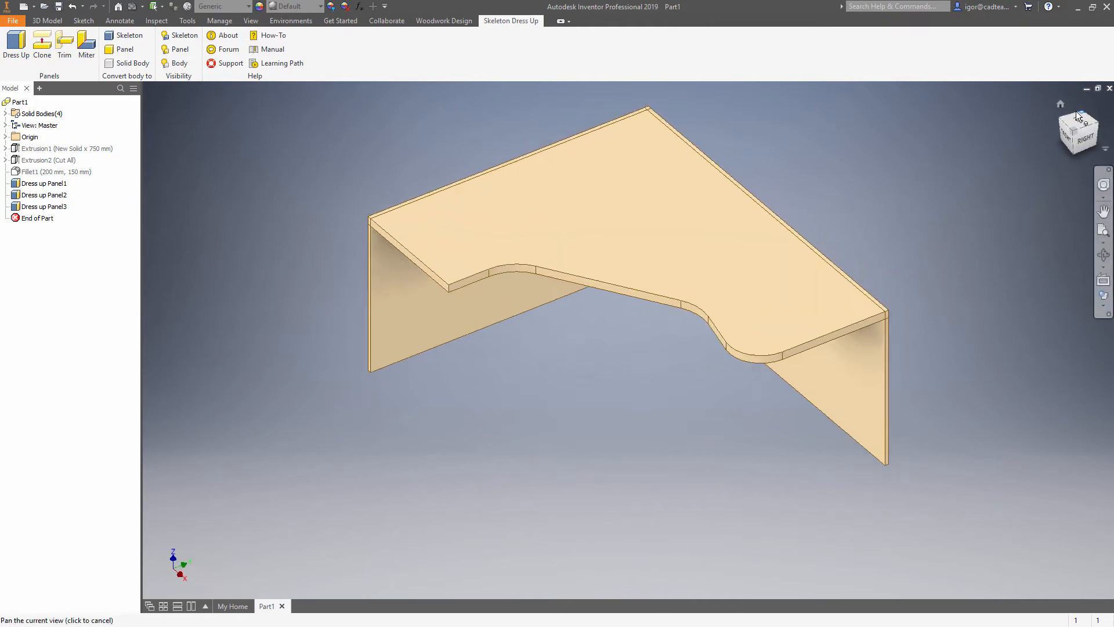
scroll(706, 492, "up", 8)
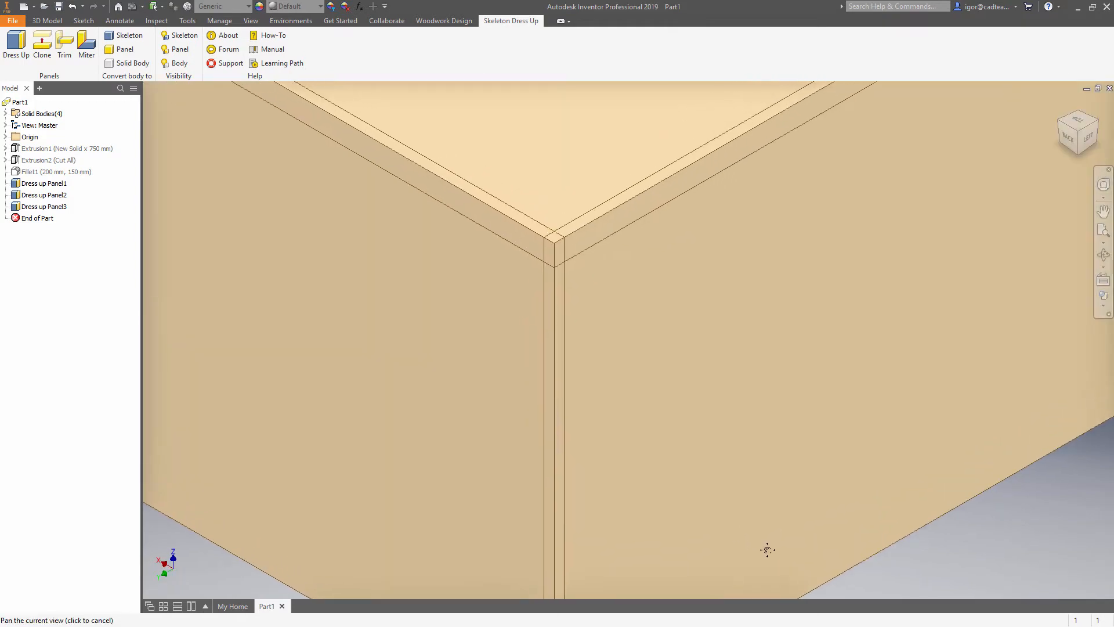
scroll(770, 539, "down", 8)
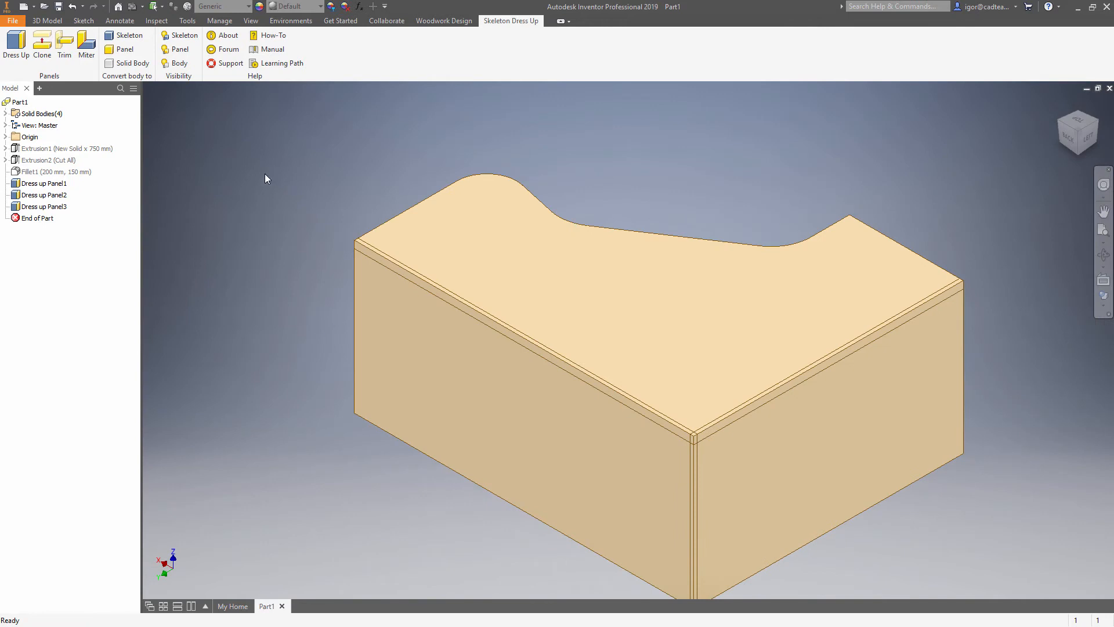
left_click(65, 43)
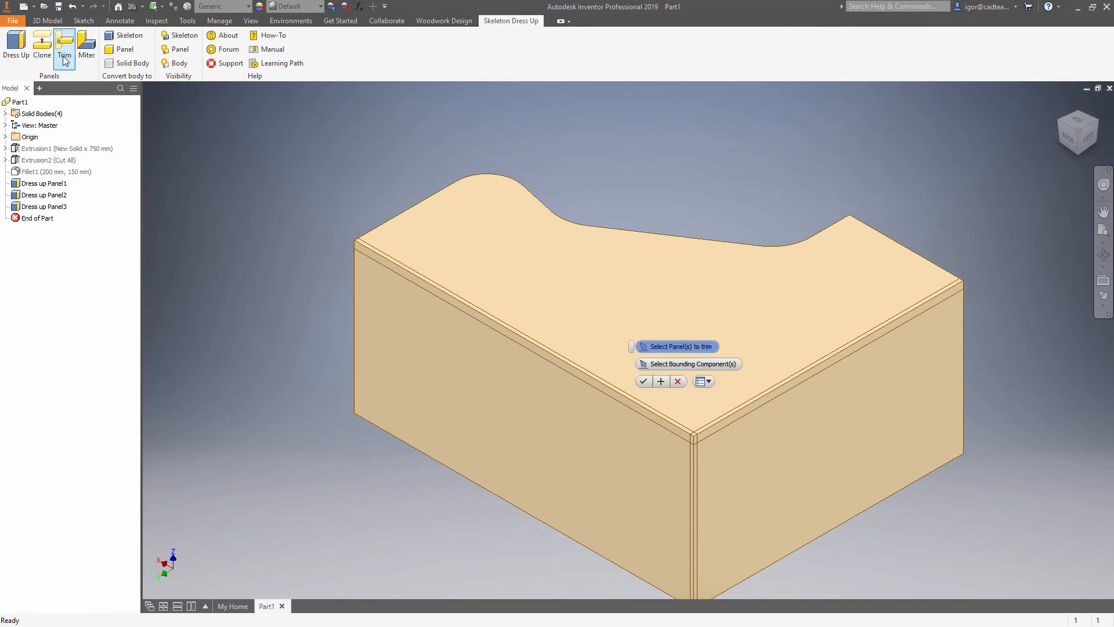
left_click(588, 341)
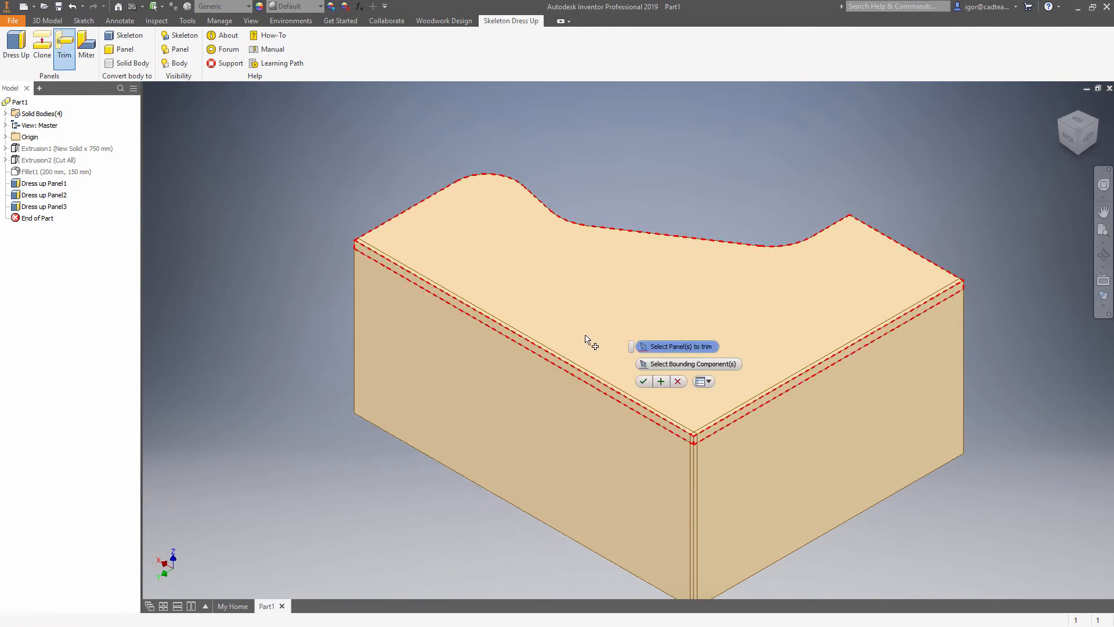
left_click(671, 368)
left_click(608, 468)
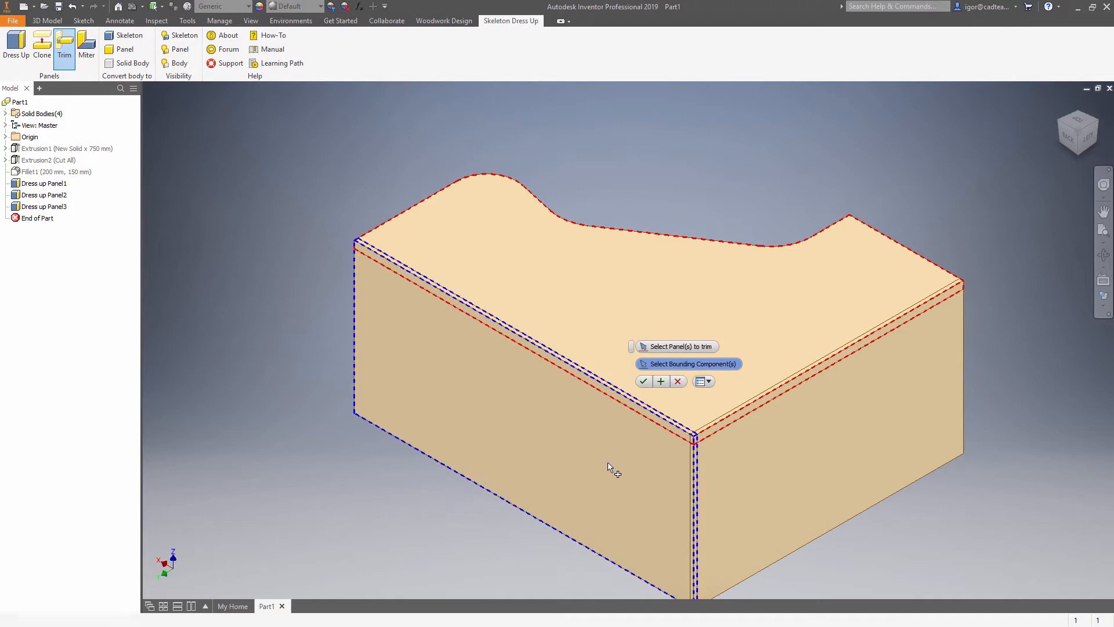
left_click(662, 381)
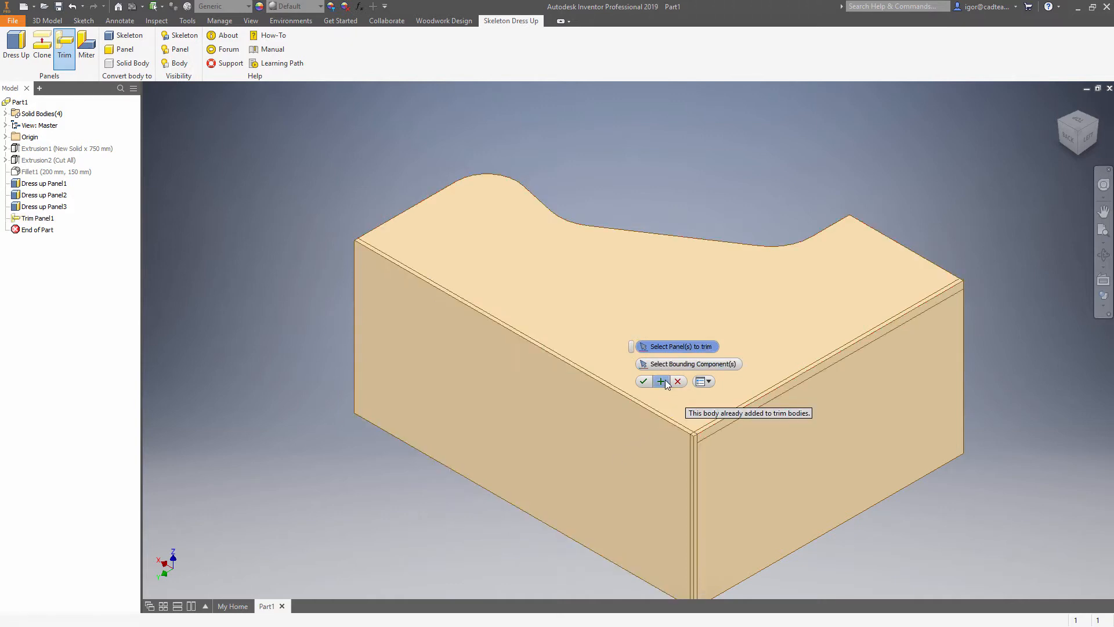
- Trim the left side panel against the adjoining desk panels, finish the Trim command, and expand the list of solid bodies
left_click(781, 477)
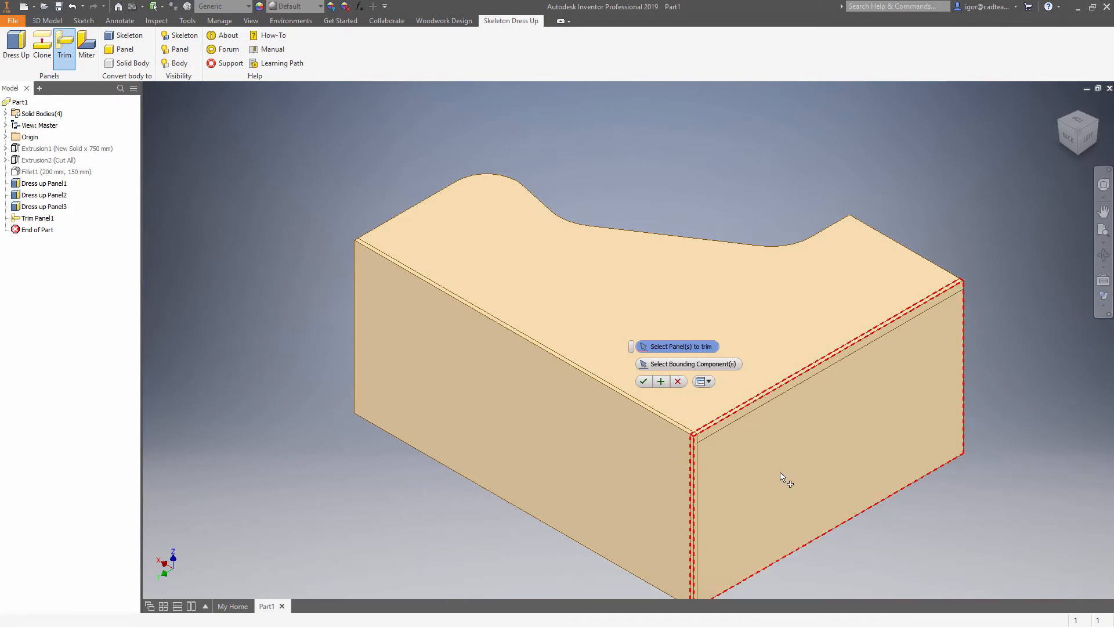
left_click(661, 382)
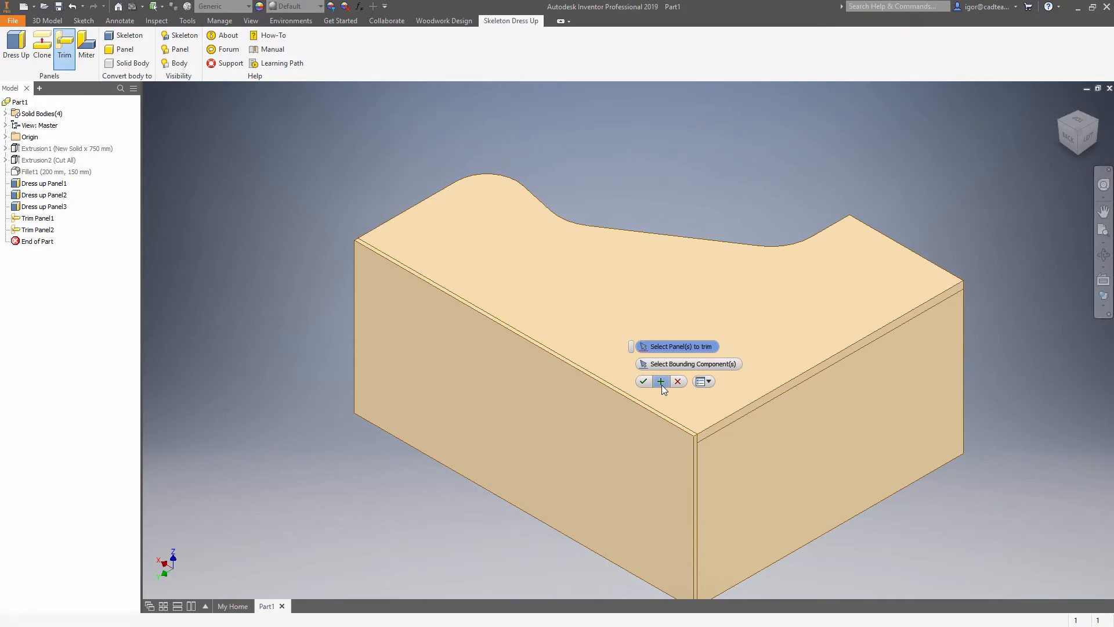
left_click(678, 381)
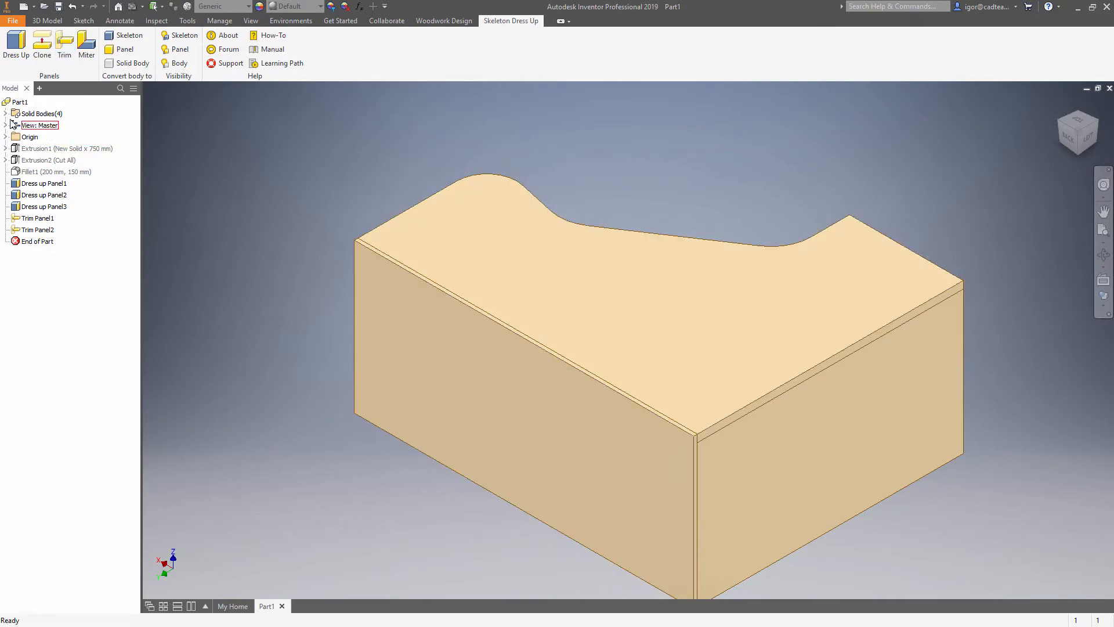
left_click(6, 114)
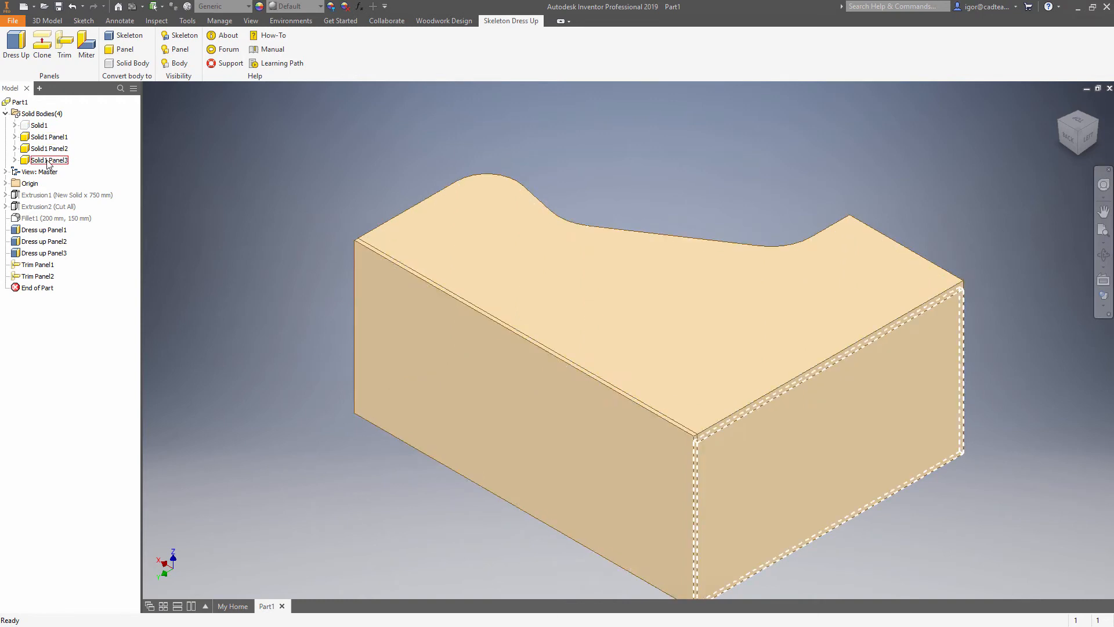
- Start a sketch on the inner face of the left side panel and project the panel's outline as construction geometry
left_click(1079, 113)
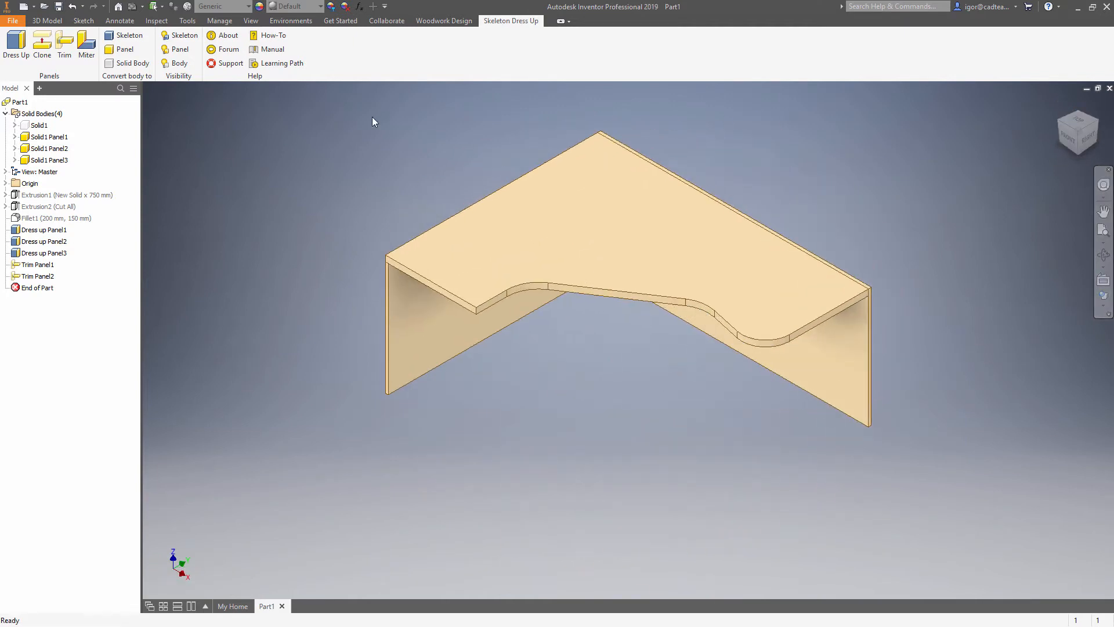
left_click(54, 23)
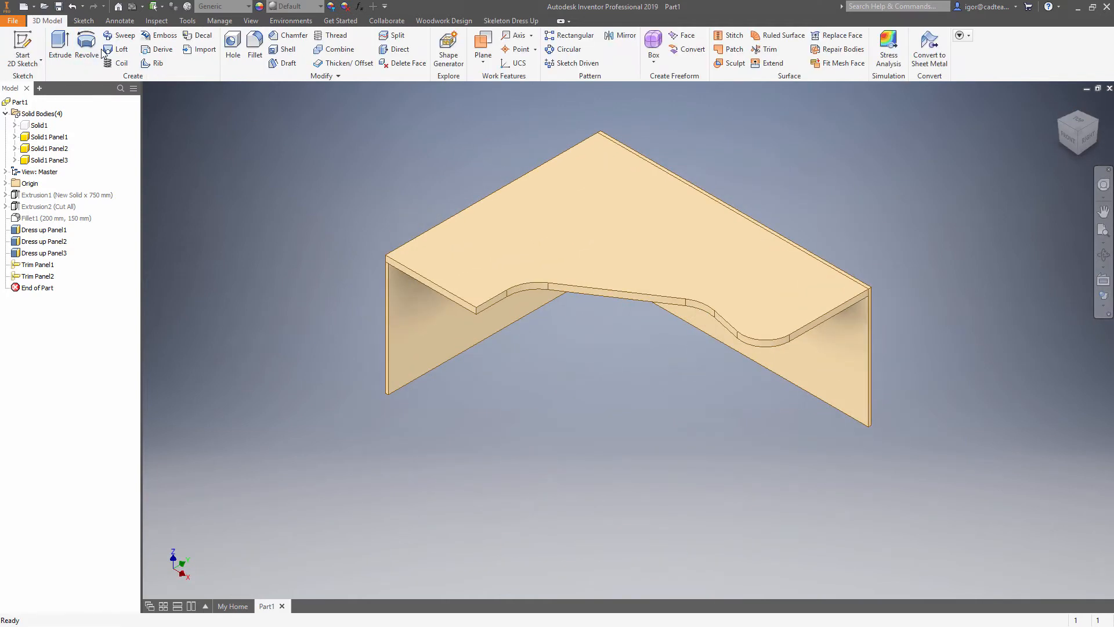
left_click(23, 49)
left_click(447, 358)
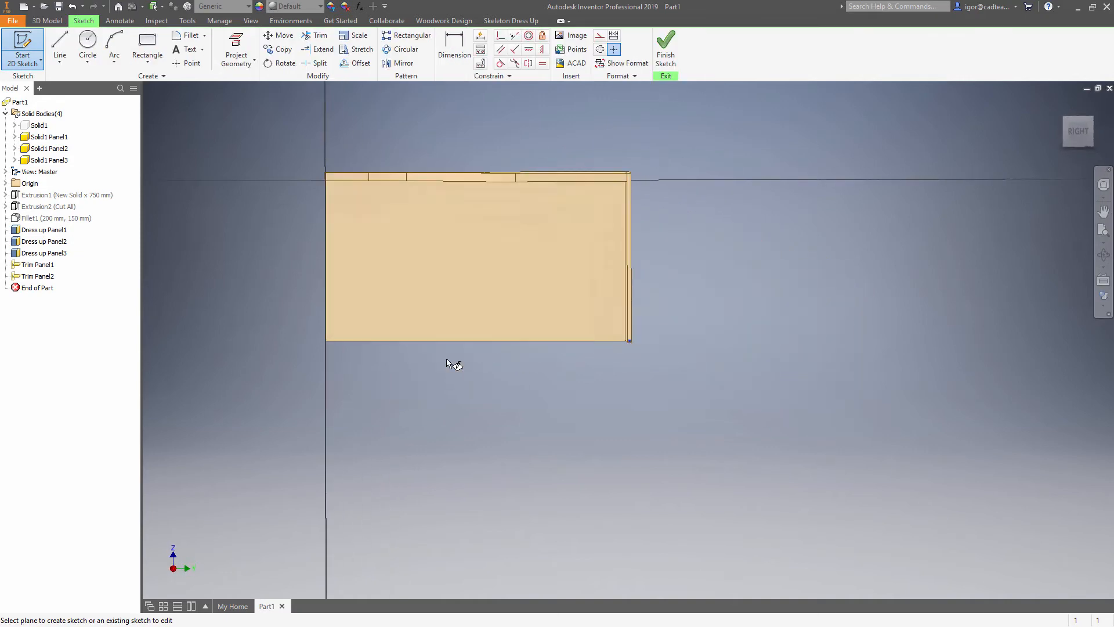
left_click(236, 49)
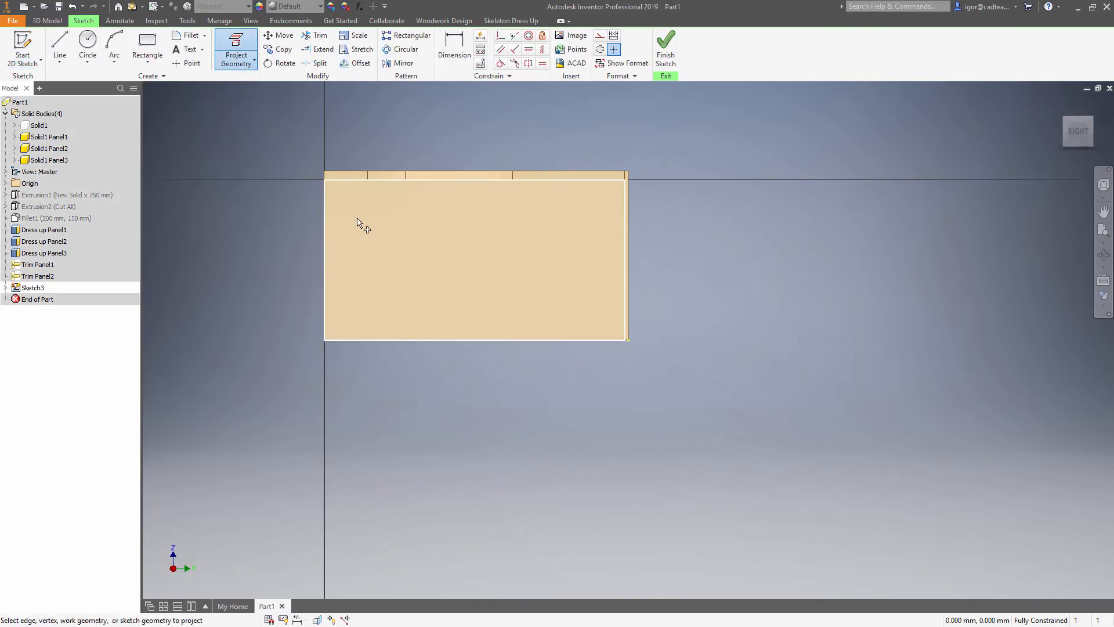
left_click_drag(266, 141, 703, 393)
right_click(719, 342)
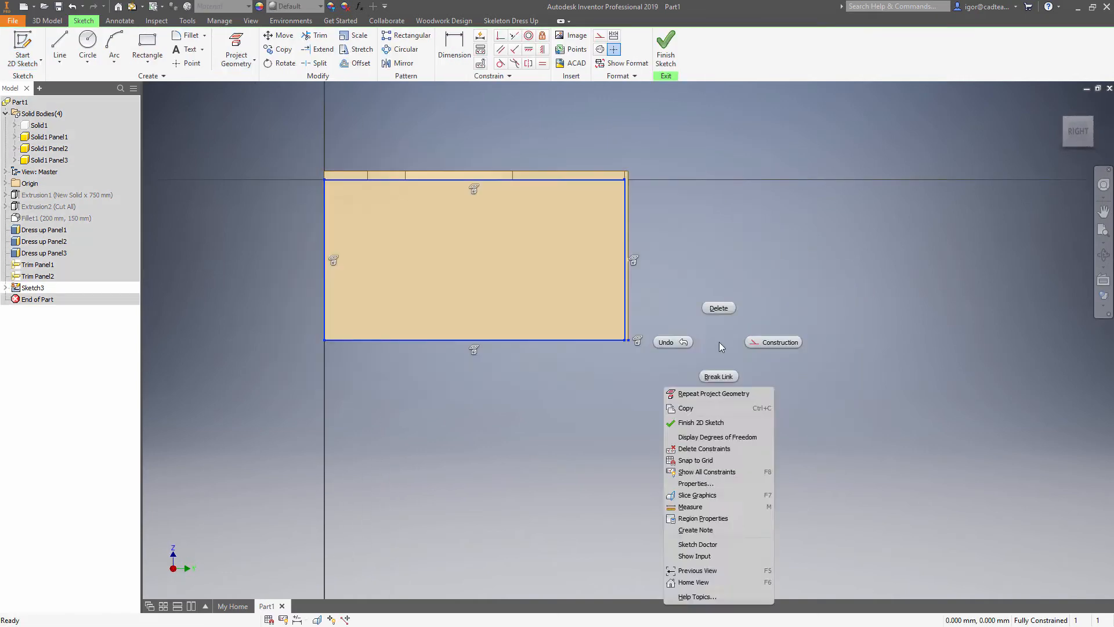
left_click(753, 342)
- Sketch a two-point rectangle about 489 mm high, standing on the panel's bottom edge about 83 mm from its front edge
right_click(754, 343)
left_click(800, 326)
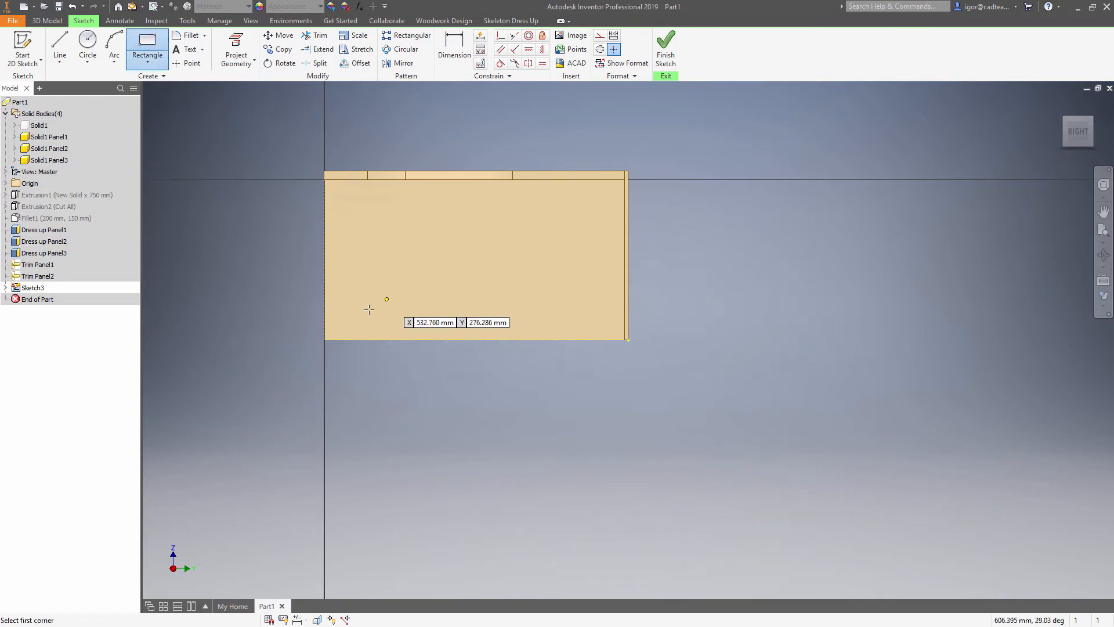
left_click(343, 340)
left_click(421, 229)
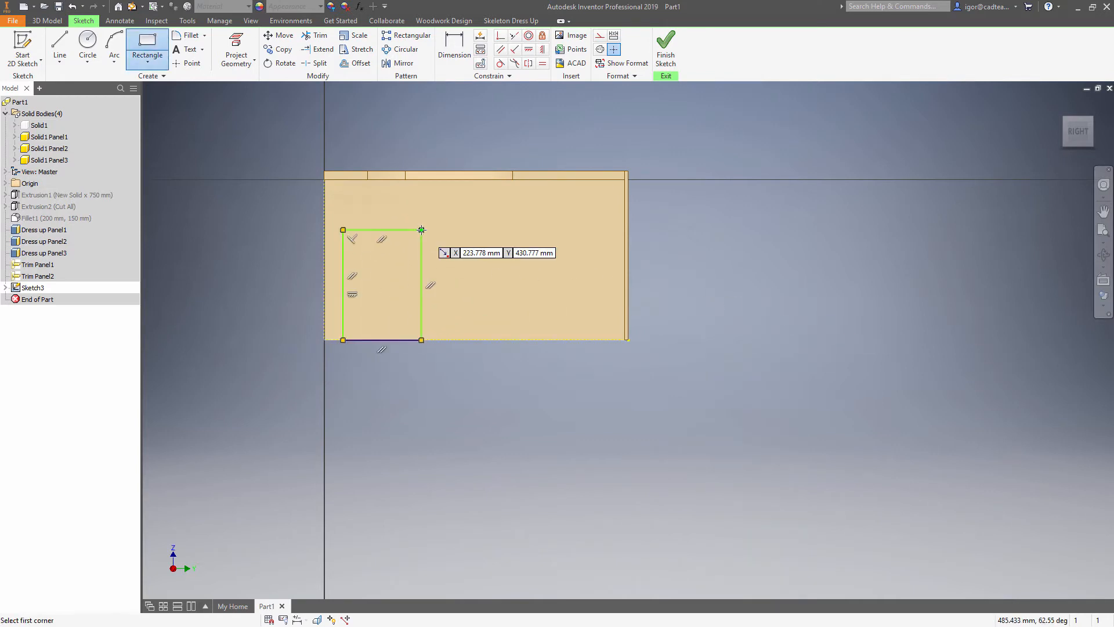
left_click(422, 229)
key("Escape")
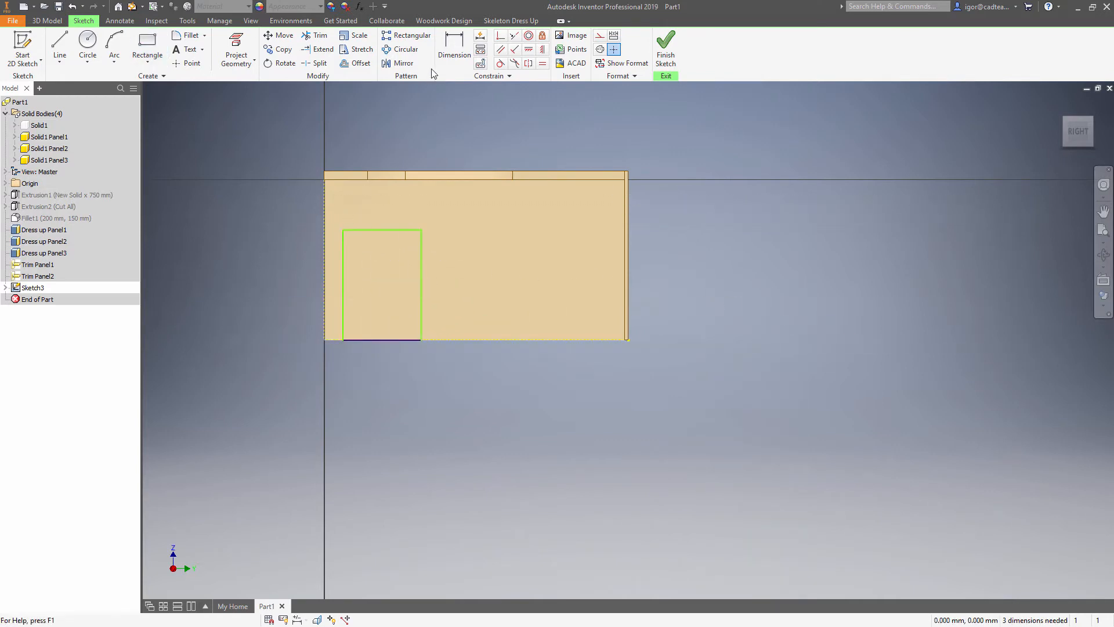
- Dimension the rectangle to a height of 560 mm and a width of 300 mm
left_click(453, 55)
left_click(343, 289)
left_click(287, 282)
type("560")
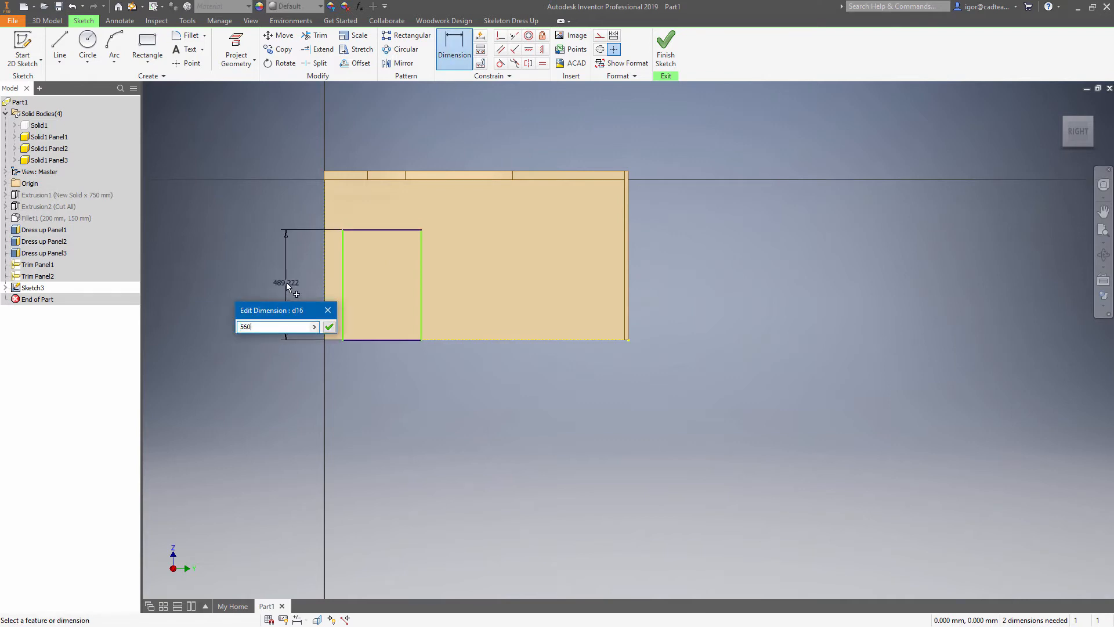
key("Return")
left_click(401, 214)
left_click(405, 205)
type("300")
key("Return")
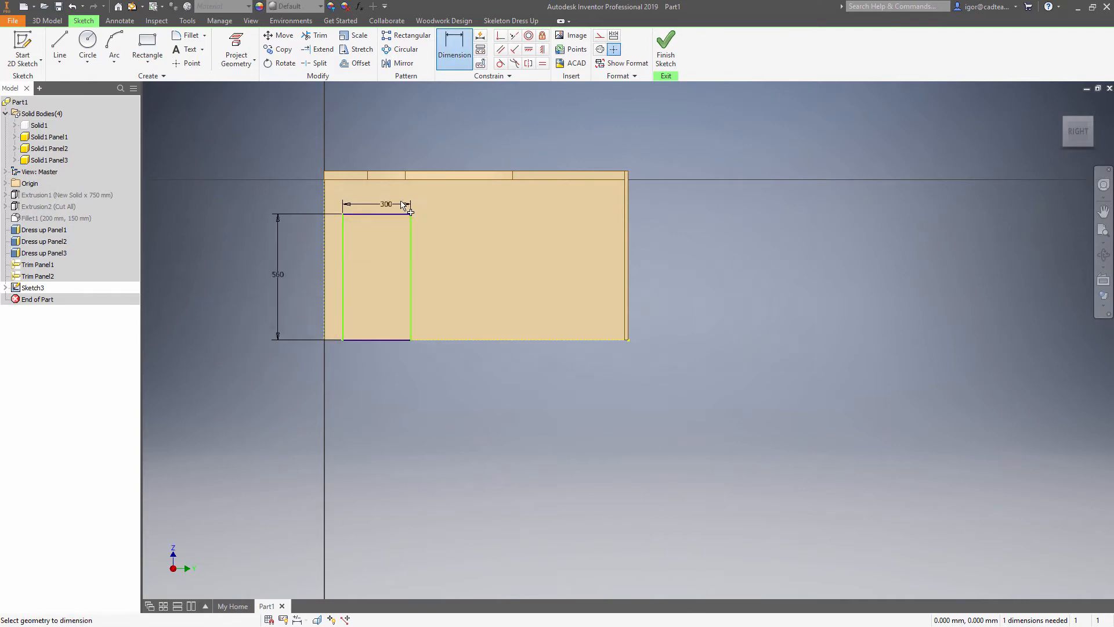
- Dimension the rectangle 60 mm from the panel's front edge and finish the sketch
left_click(343, 251)
left_click(325, 259)
left_click(338, 355)
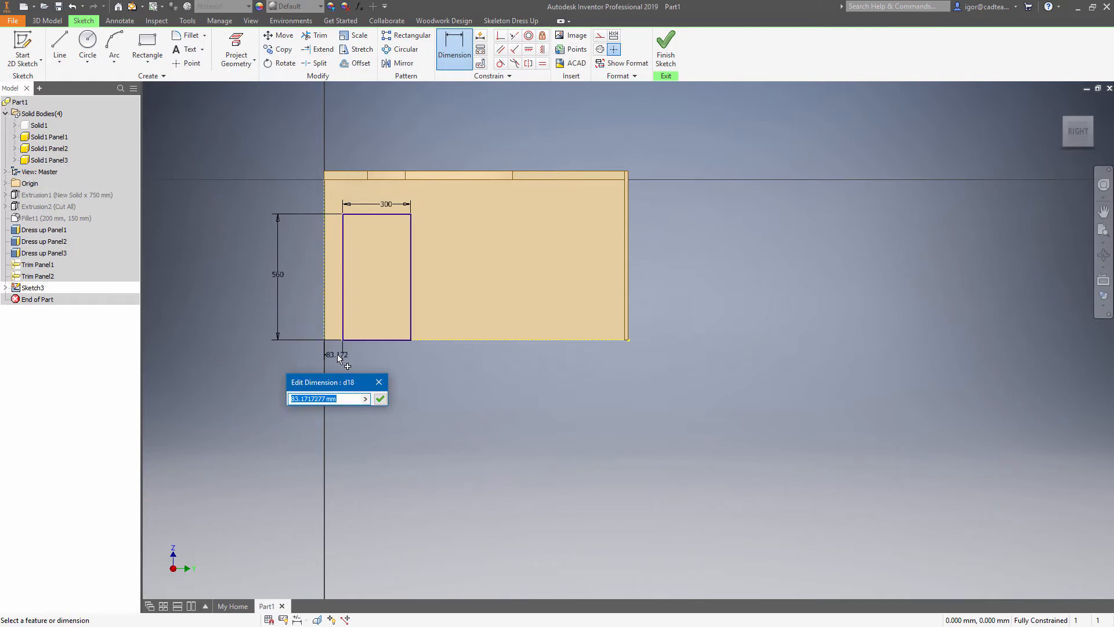
type("60")
key("Return")
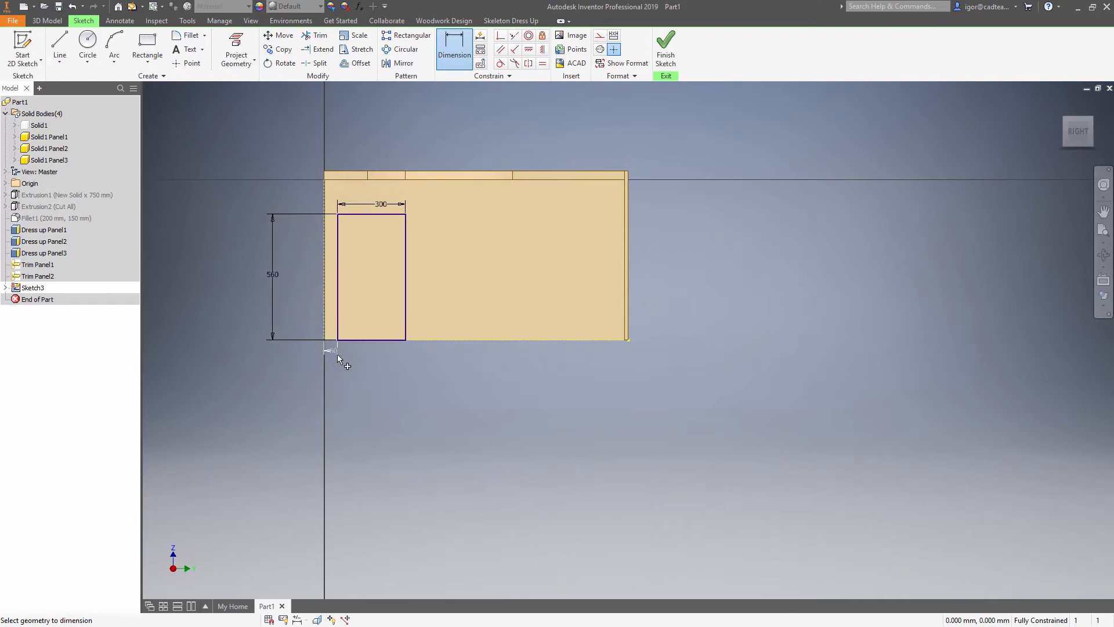
left_click(666, 47)
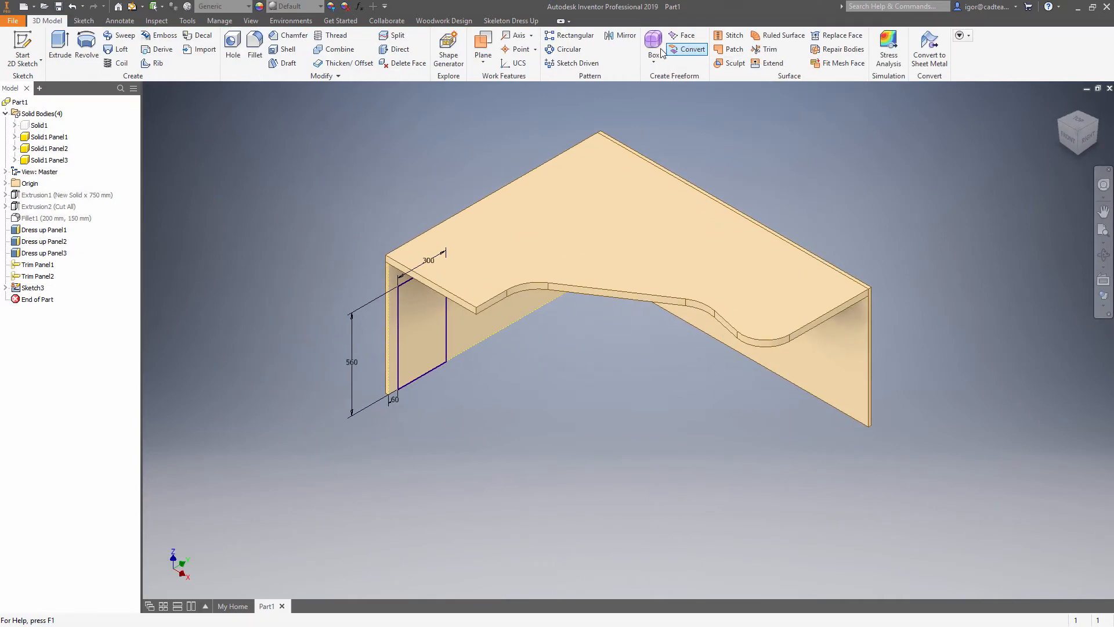
- Extrude the rectangle 500 mm as a new solid to form the block under the left end of the desktop
left_click(60, 49)
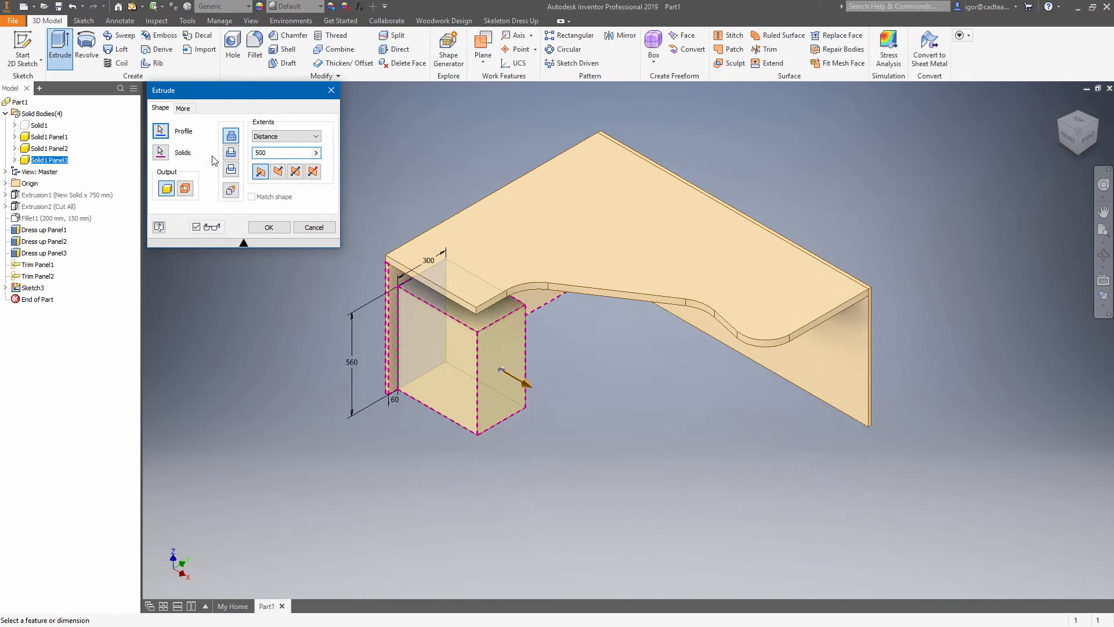
left_click(230, 195)
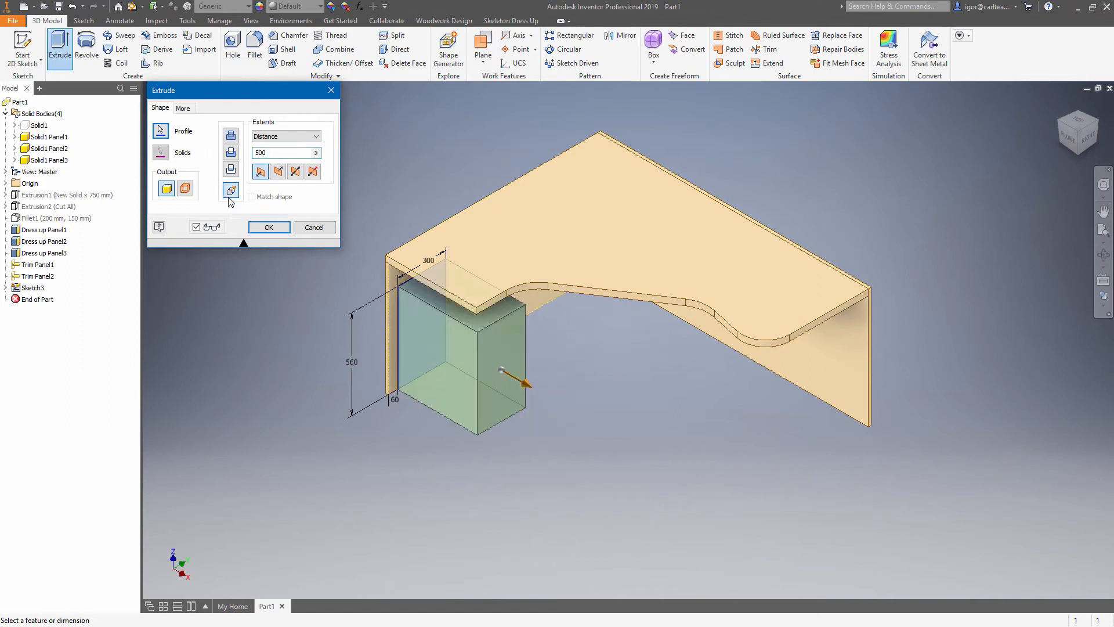
left_click(254, 225)
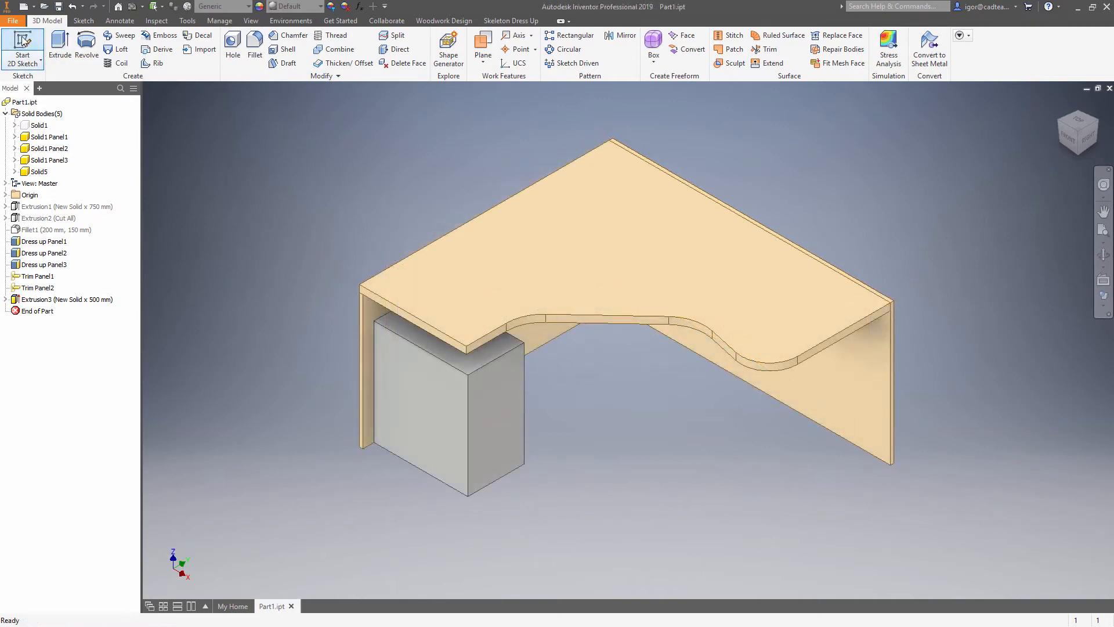
- Start a sketch on the inner face of the back panel and draw a two-point rectangle near the panel's free end
left_click(24, 40)
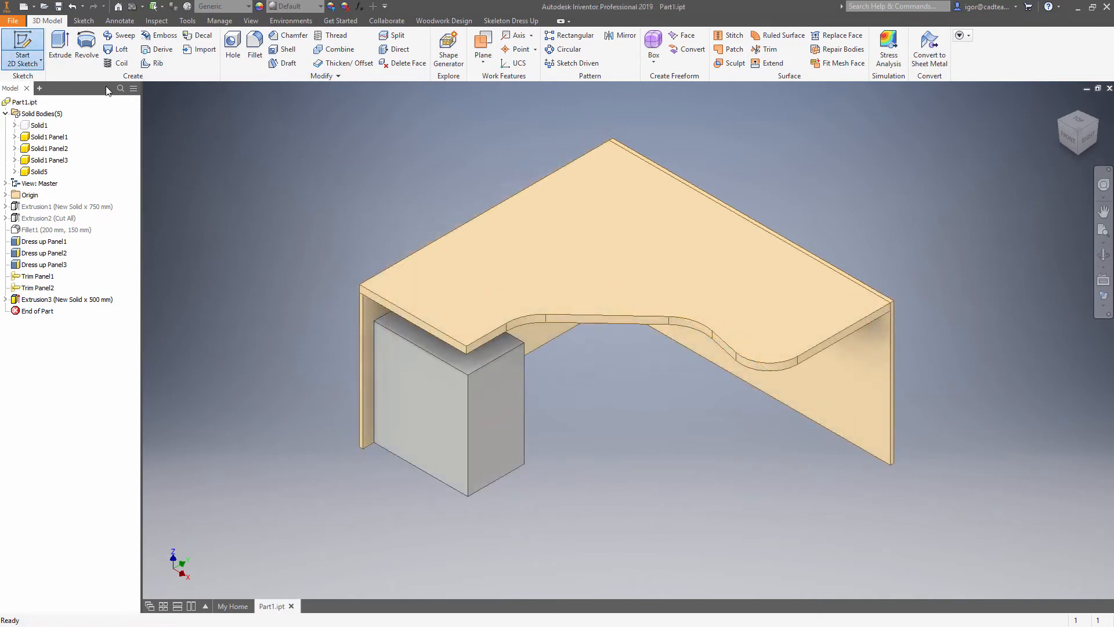
left_click(863, 403)
left_click(931, 318)
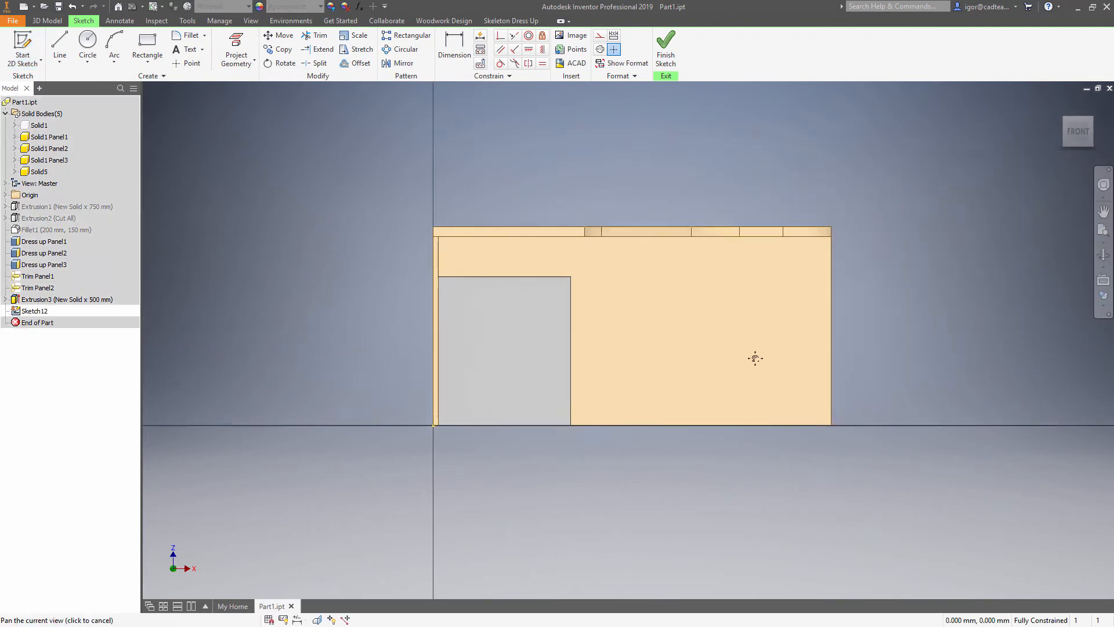
right_click(845, 374)
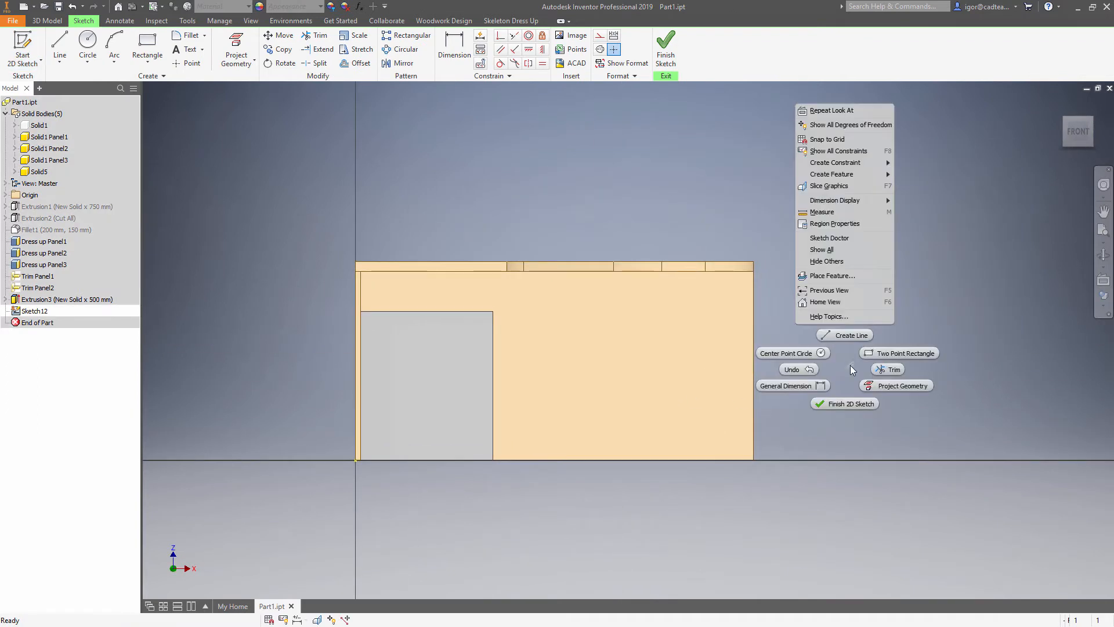
left_click(917, 353)
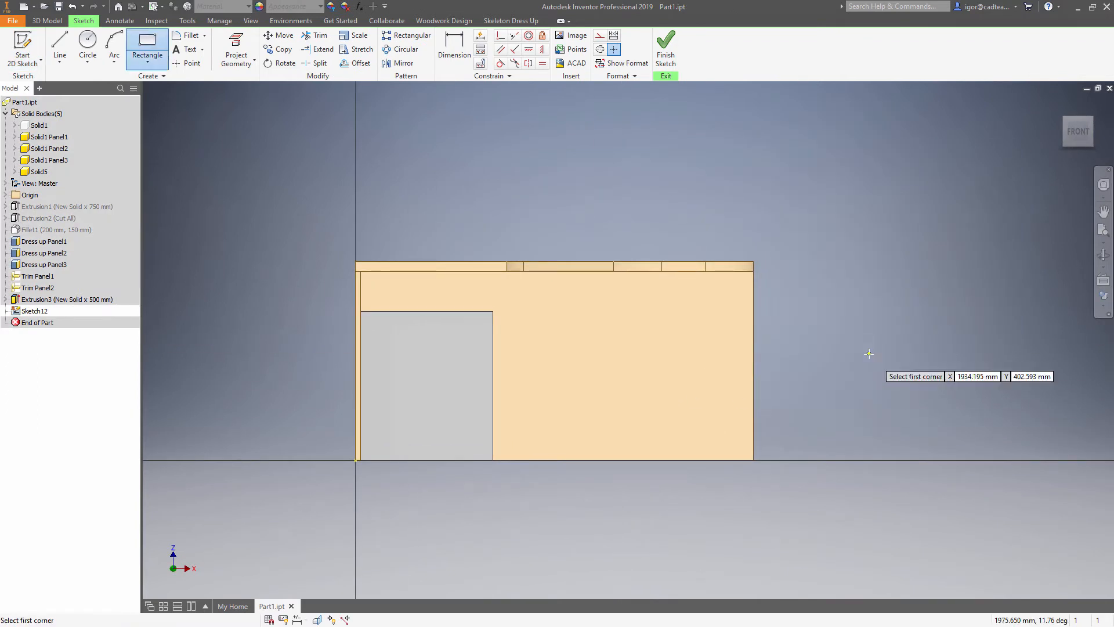
left_click(634, 322)
left_click(736, 442)
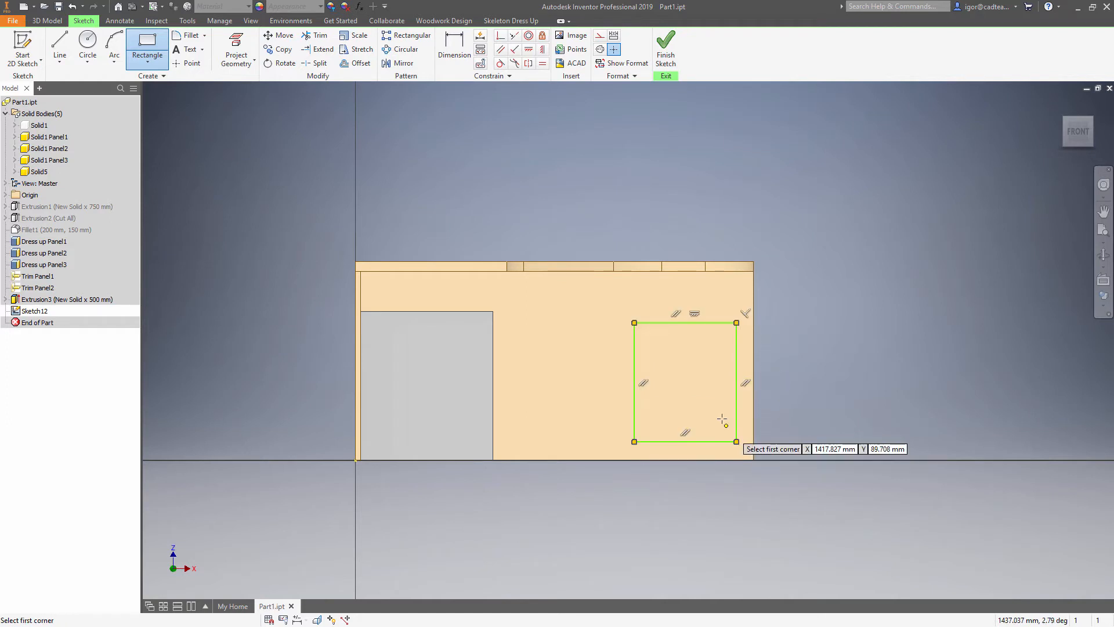
- Dimension the back panel rectangle to a height of 560 mm and a width of 430 mm
key("d")
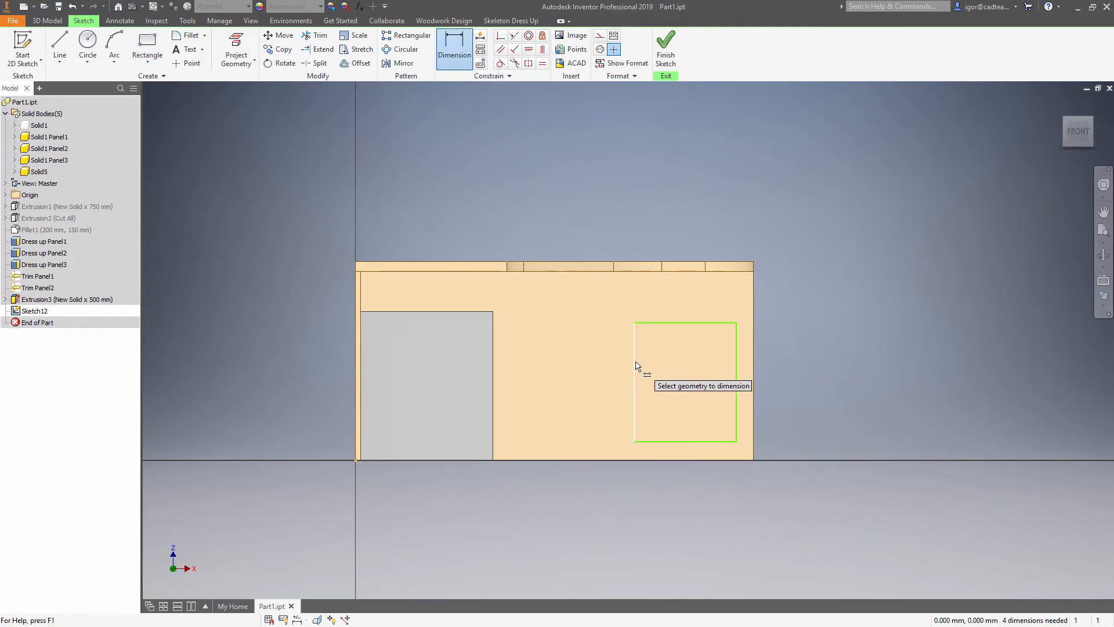
left_click(636, 365)
left_click(604, 367)
type("560")
key("Return")
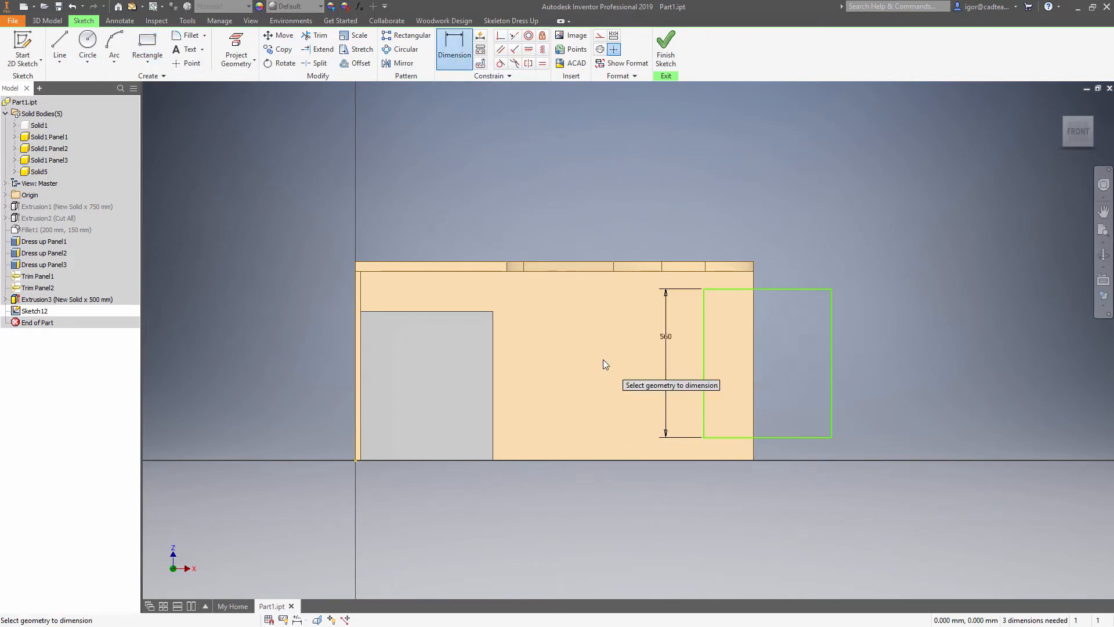
left_click(776, 288)
left_click(772, 231)
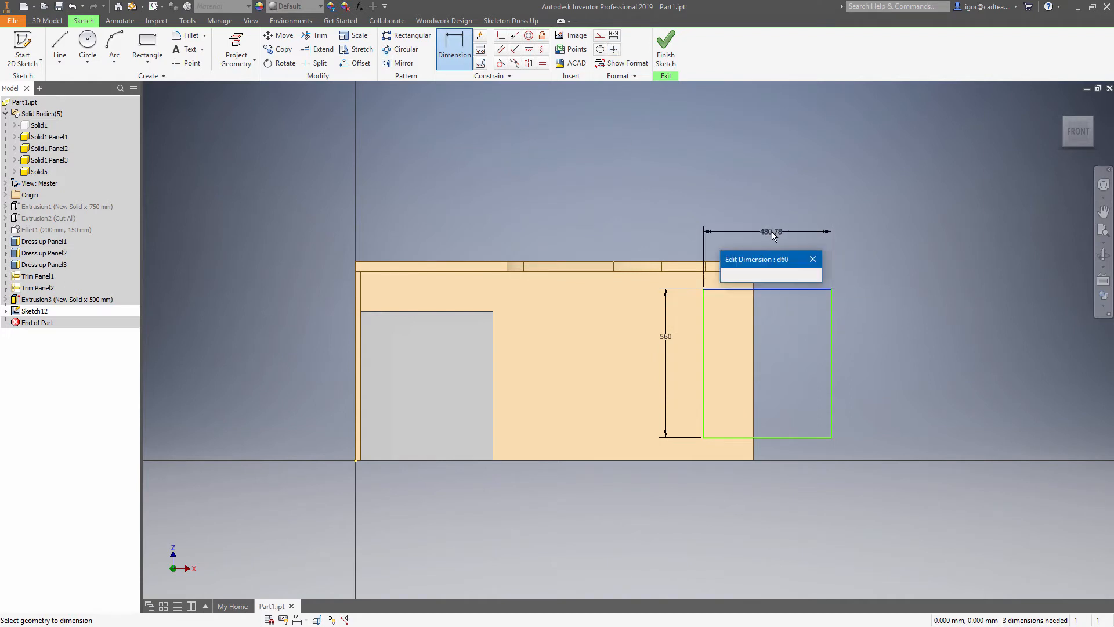
type("430")
key("Return")
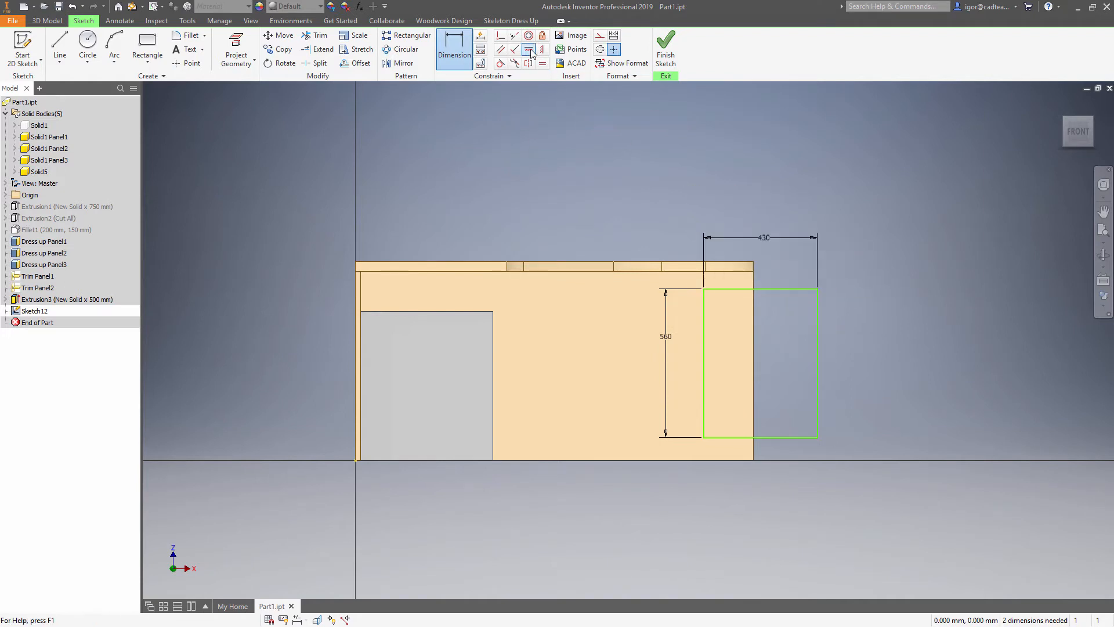
- Make the rectangle's outer side and bottom line collinear with the back panel's end and bottom edges, and finish the sketch
left_click(529, 63)
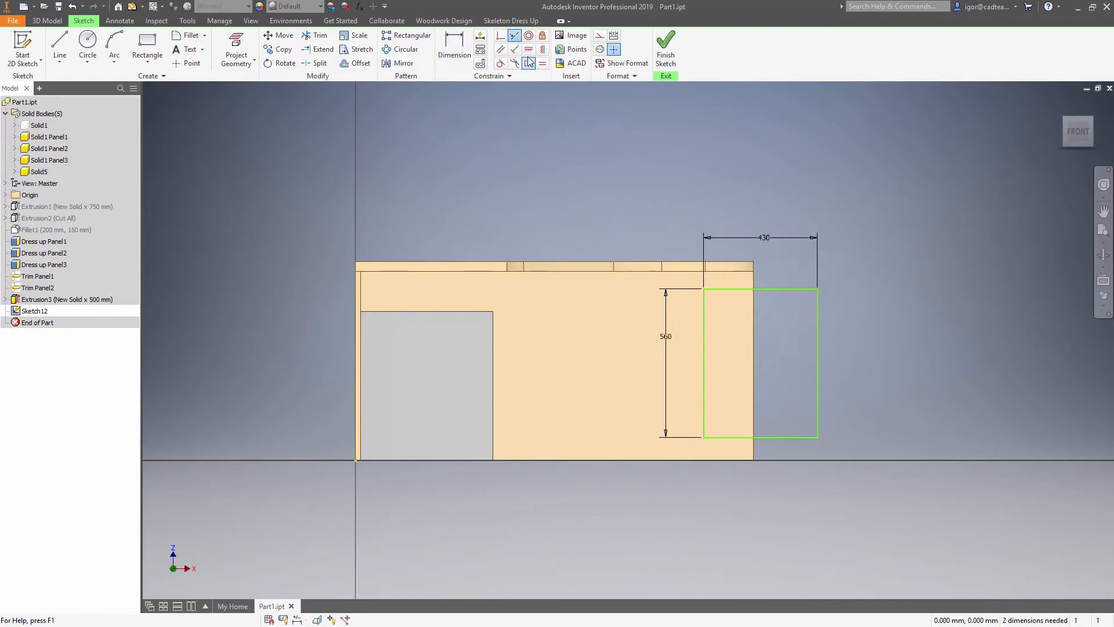
left_click(818, 329)
left_click(755, 330)
left_click(712, 436)
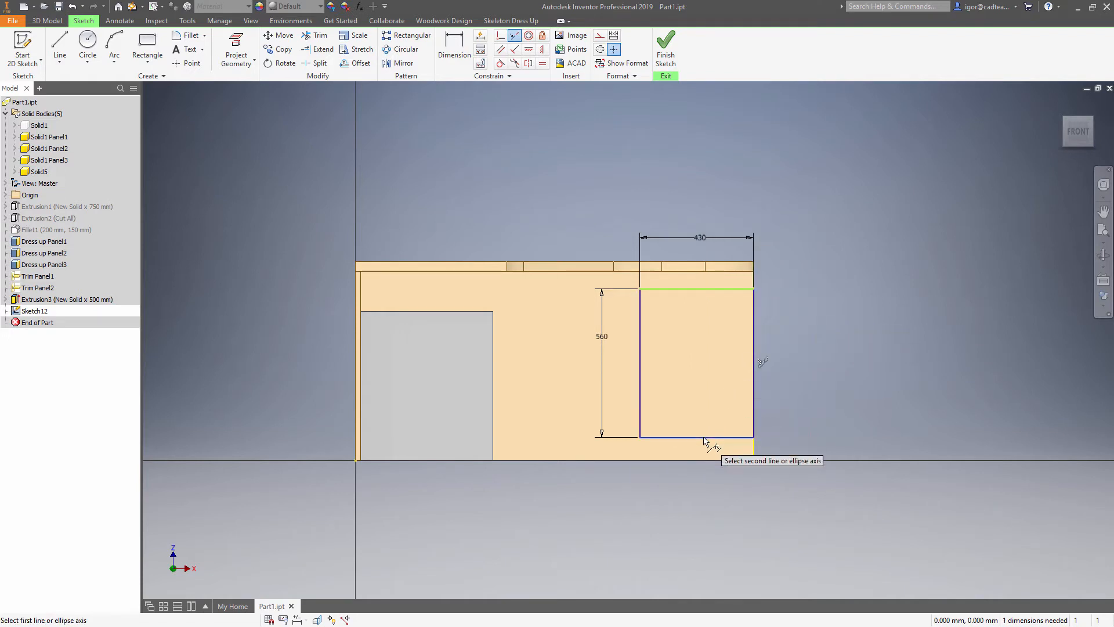
left_click(648, 461)
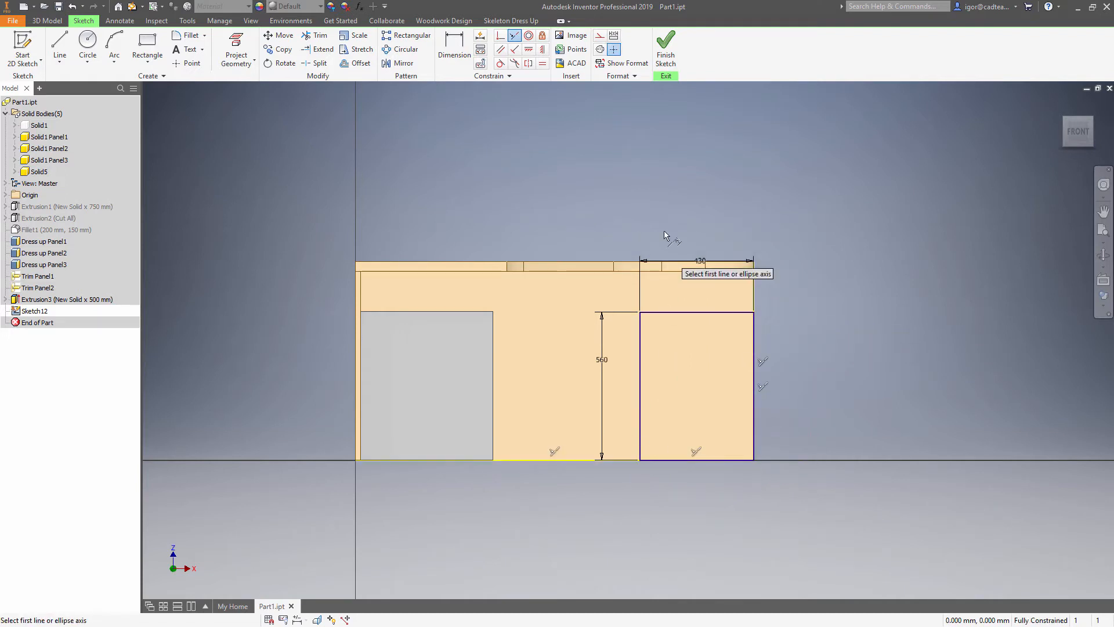
left_click(666, 49)
- Extrude the 430 by 560 mm rectangle 570 mm as a new solid under the other end of the desktop
key("e")
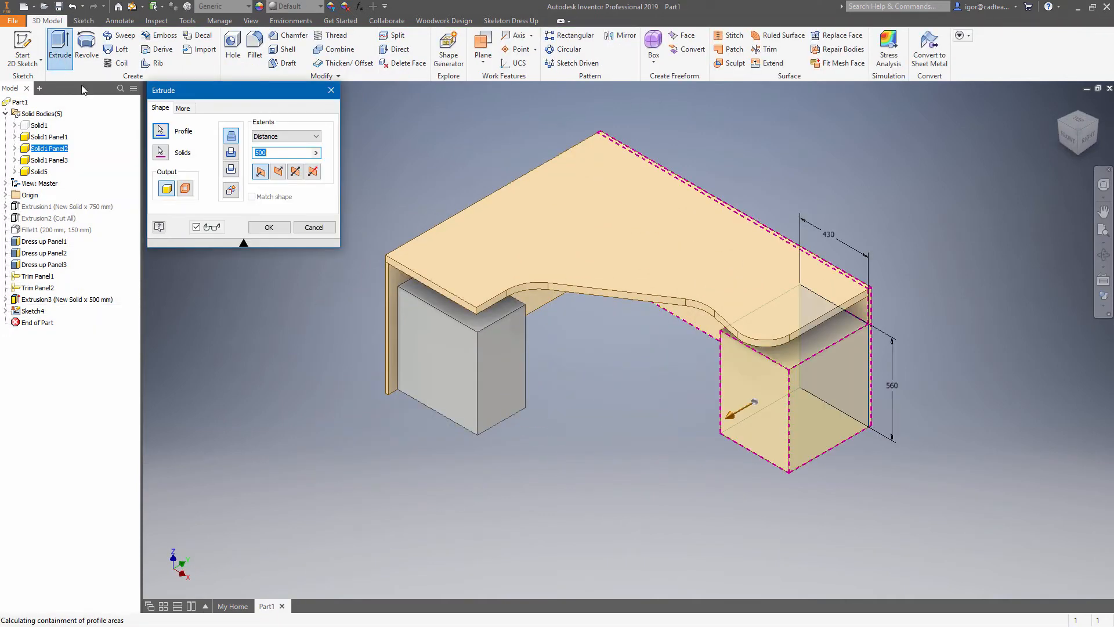
left_click_drag(304, 154, 181, 153)
type("570")
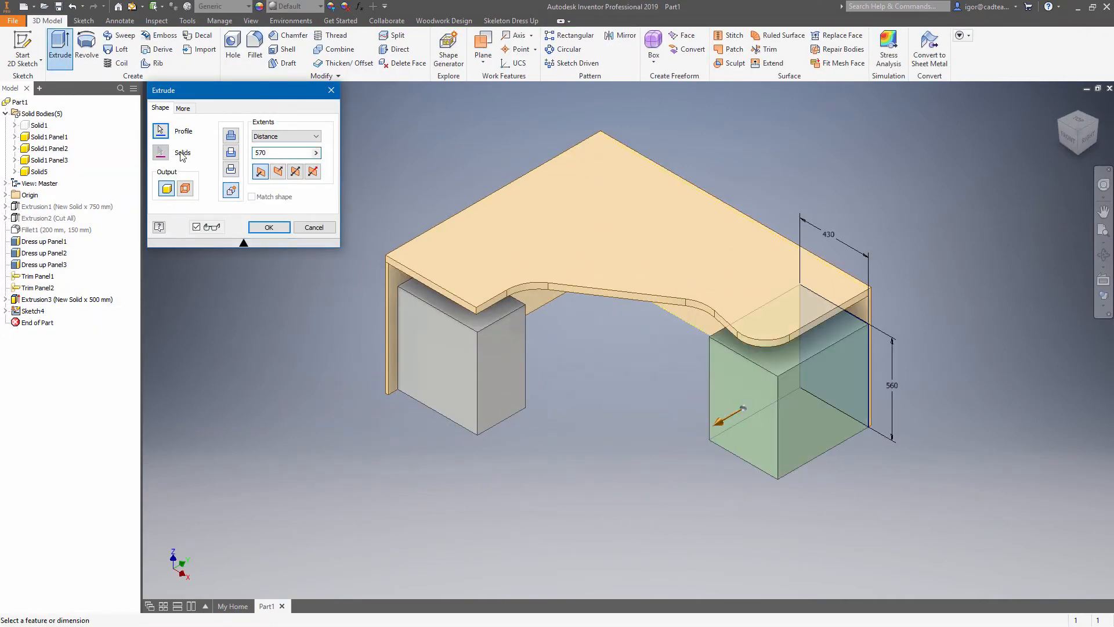
key("Return")
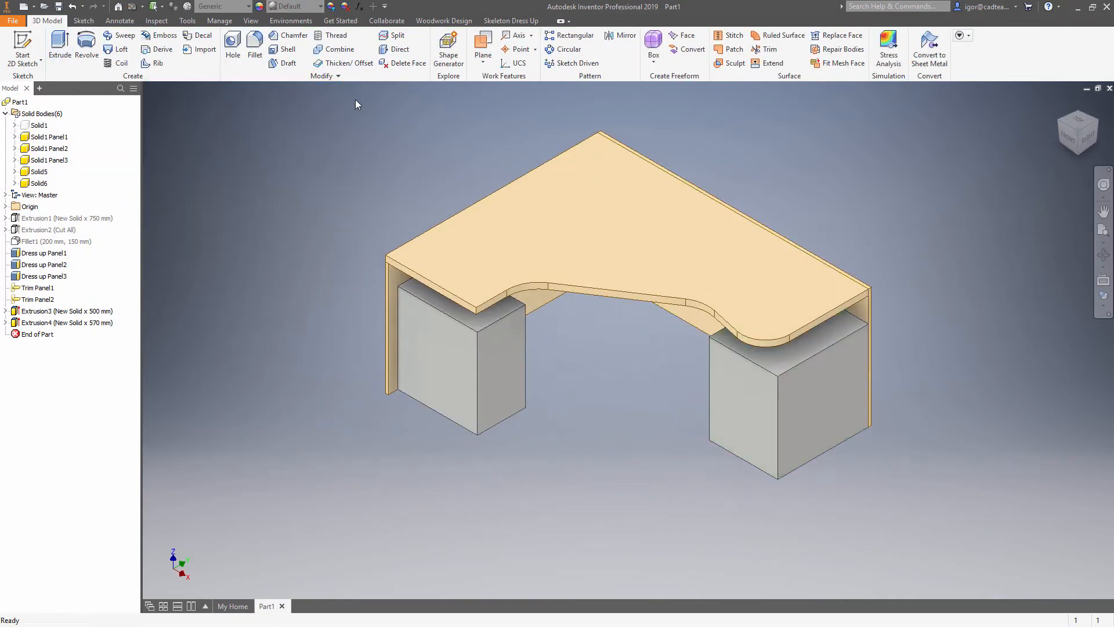
- Convert both pedestal blocks under the desktop into skeleton bodies
left_click(502, 25)
left_click(125, 35)
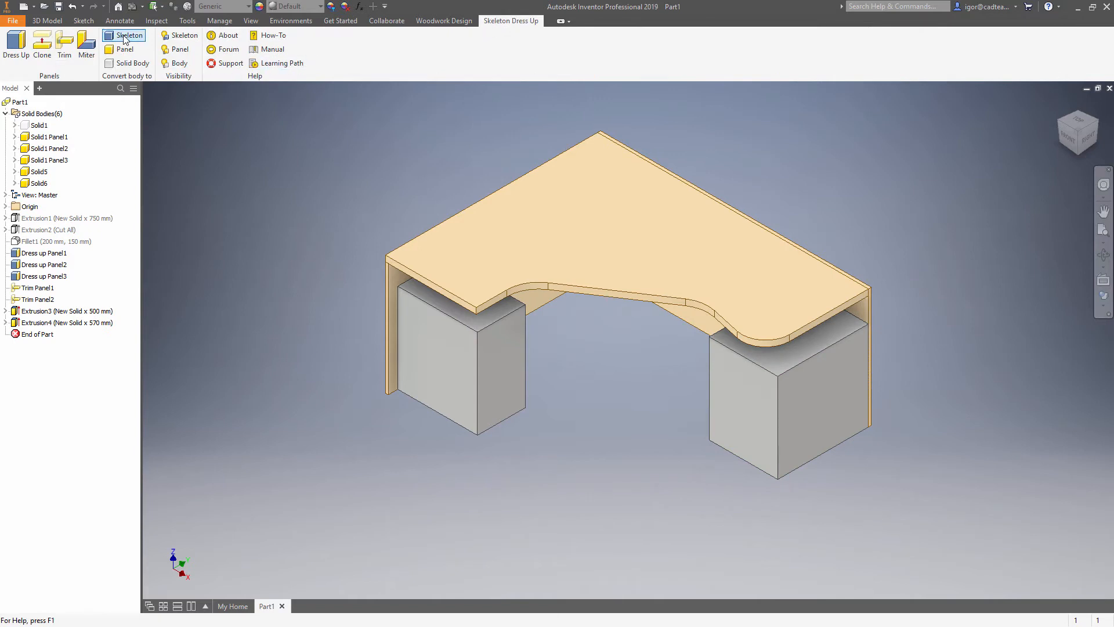
left_click(458, 363)
left_click(747, 435)
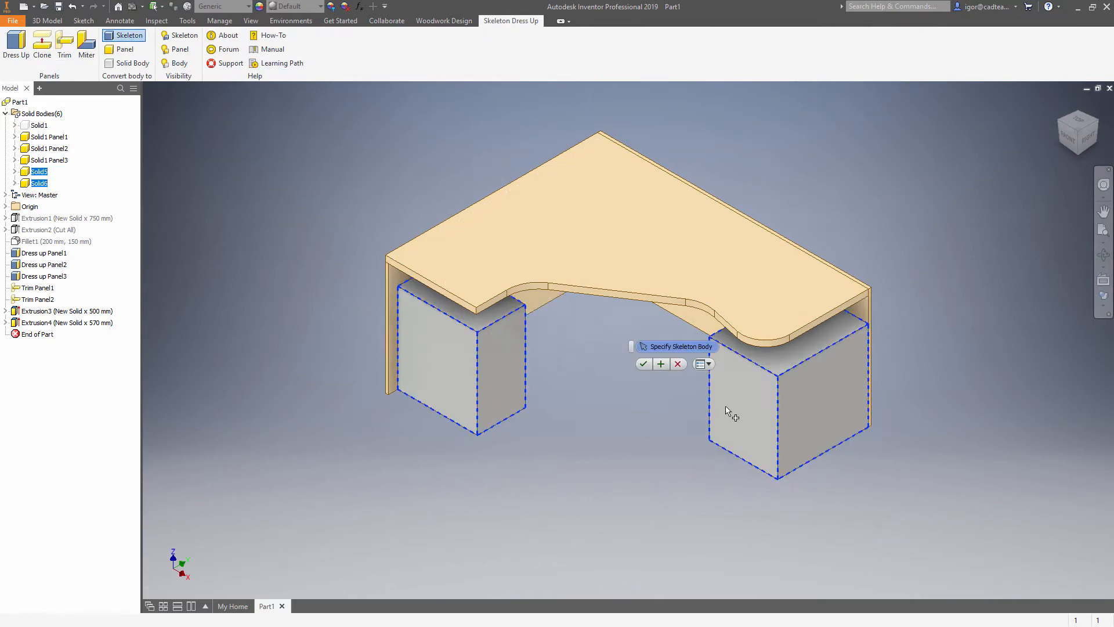
left_click(644, 364)
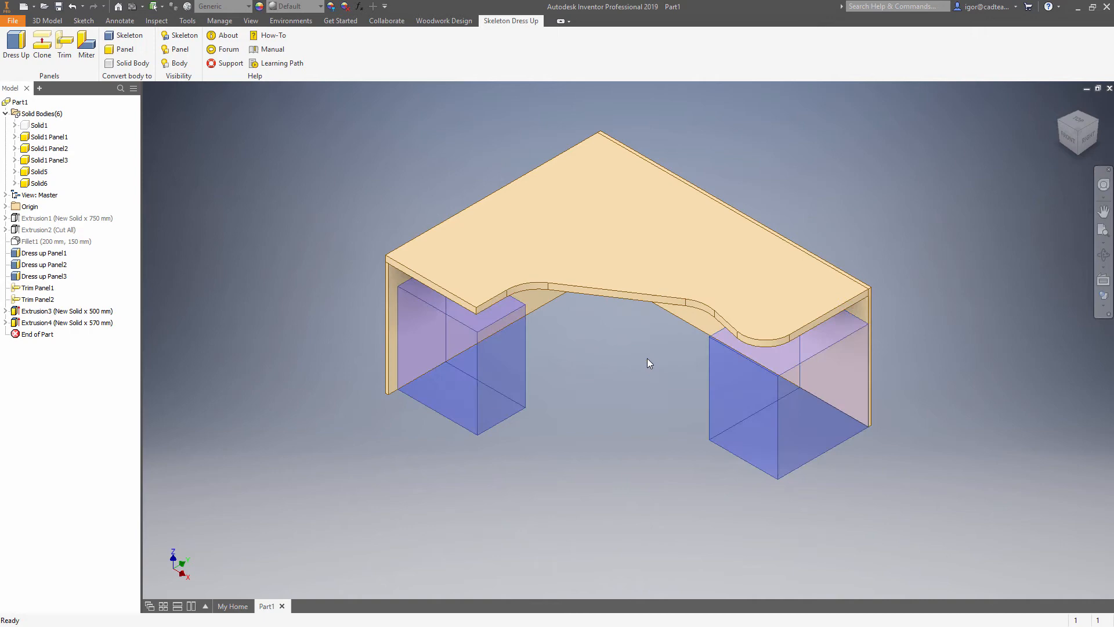
- Start a sketch on the front face of the 430 mm wide pedestal and project that face's outline into it
left_click(729, 391)
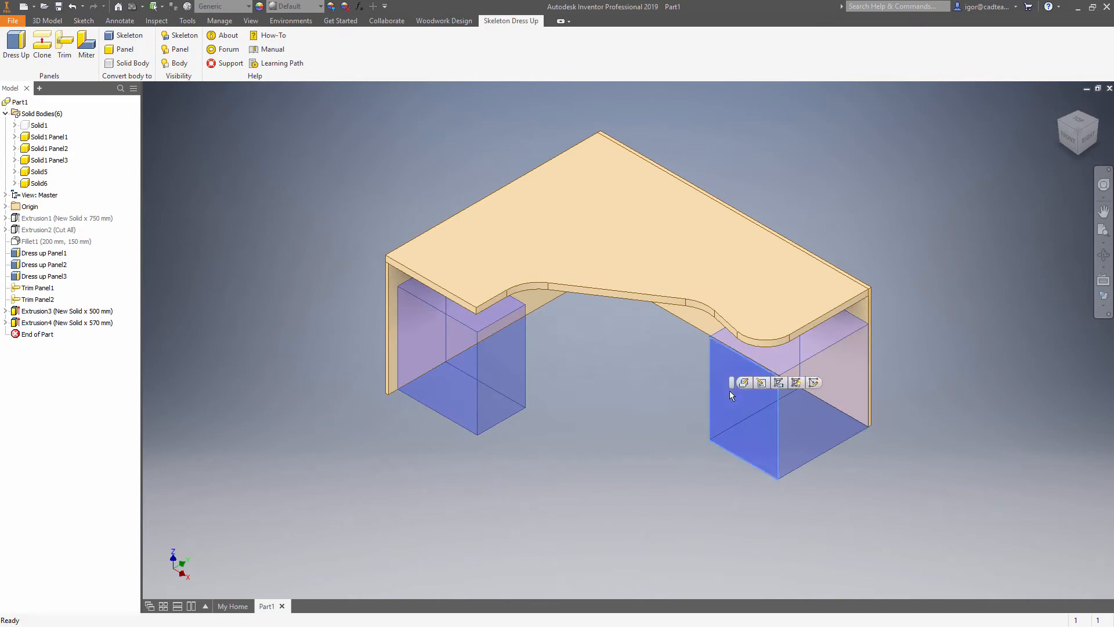
left_click(814, 383)
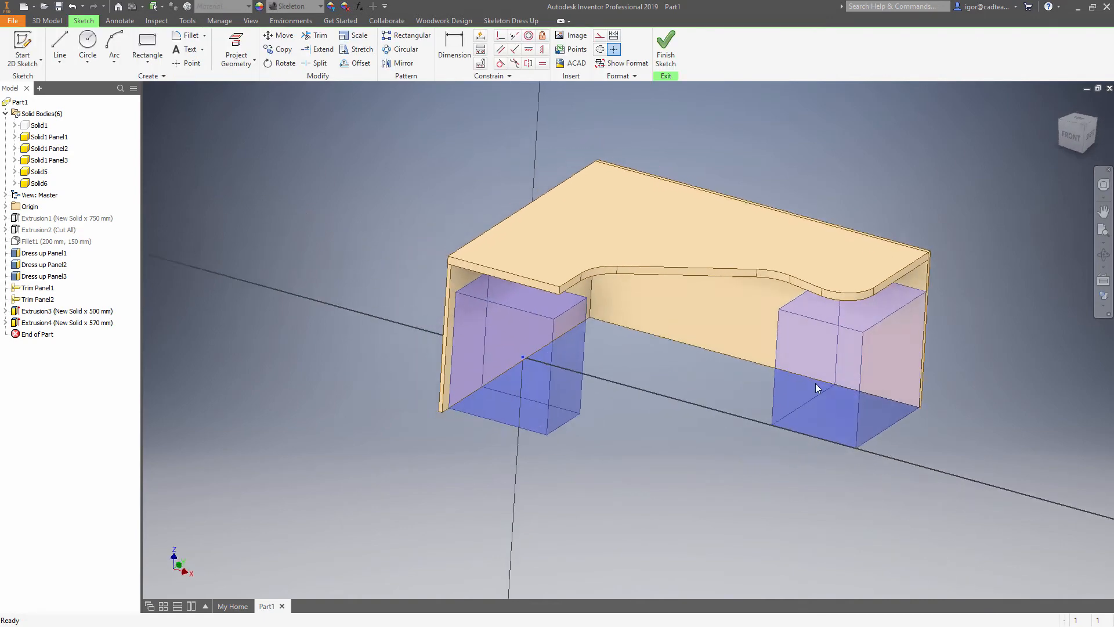
mouse_move(817, 362)
middle_mouse_down()
mouse_move(689, 402)
mouse_move(672, 423)
middle_mouse_up()
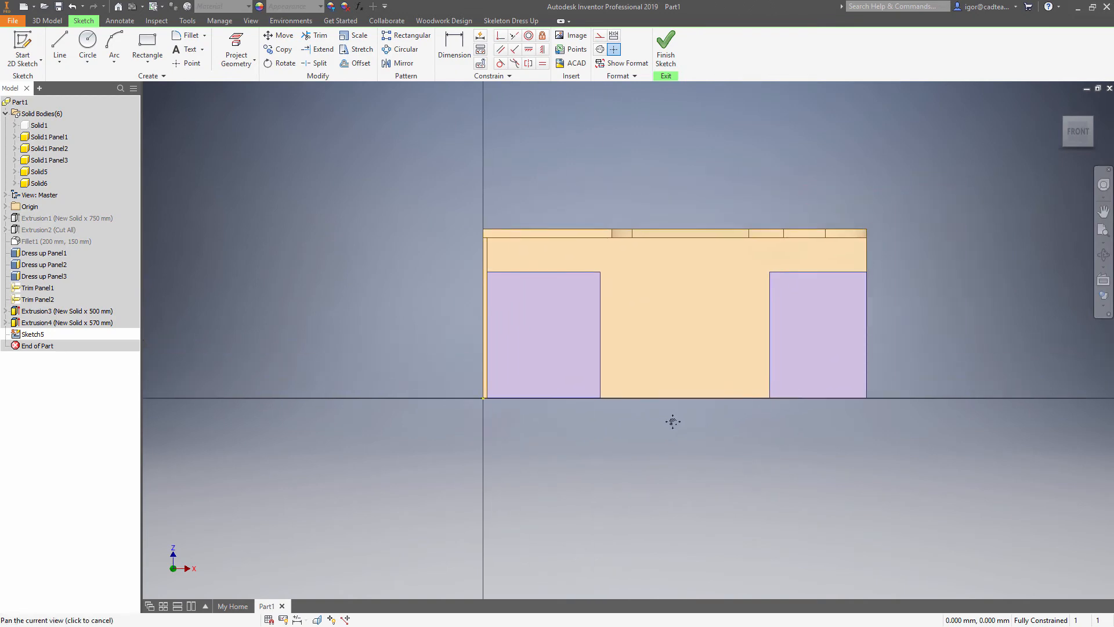
left_click(242, 45)
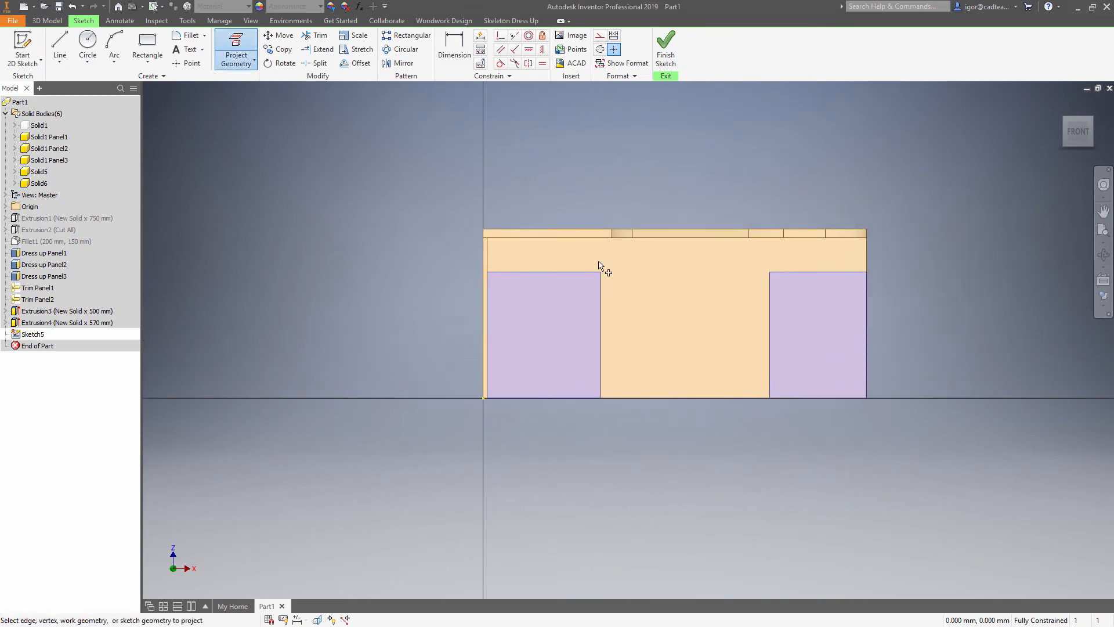
left_click(854, 376)
right_click(950, 298)
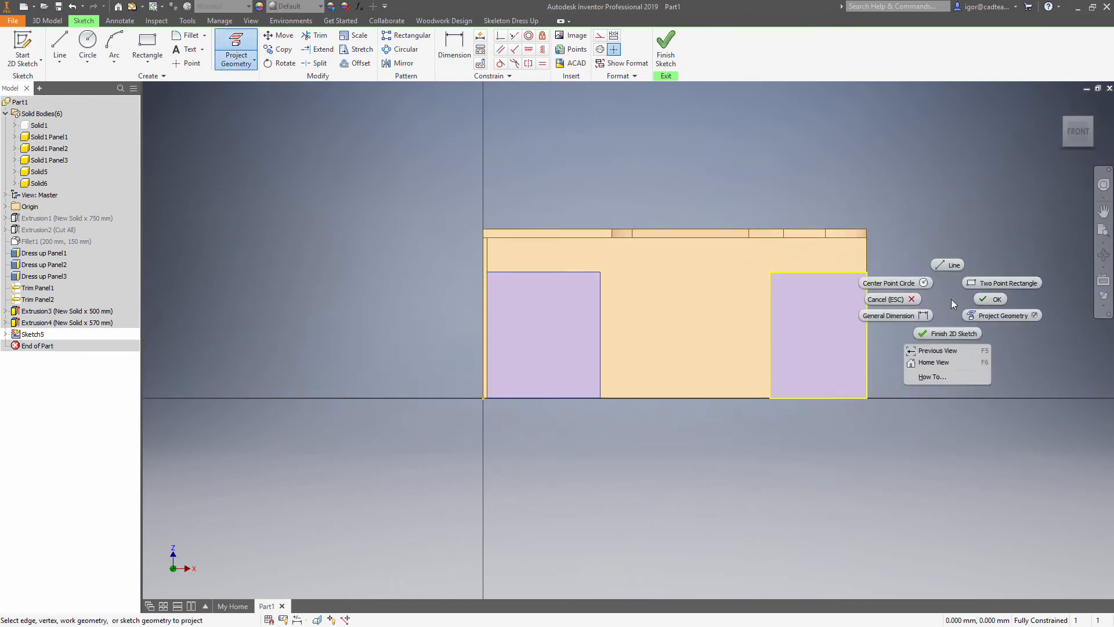
left_click(915, 294)
- Change the projected pedestal face outline to construction lines
left_click_drag(761, 270, 924, 476)
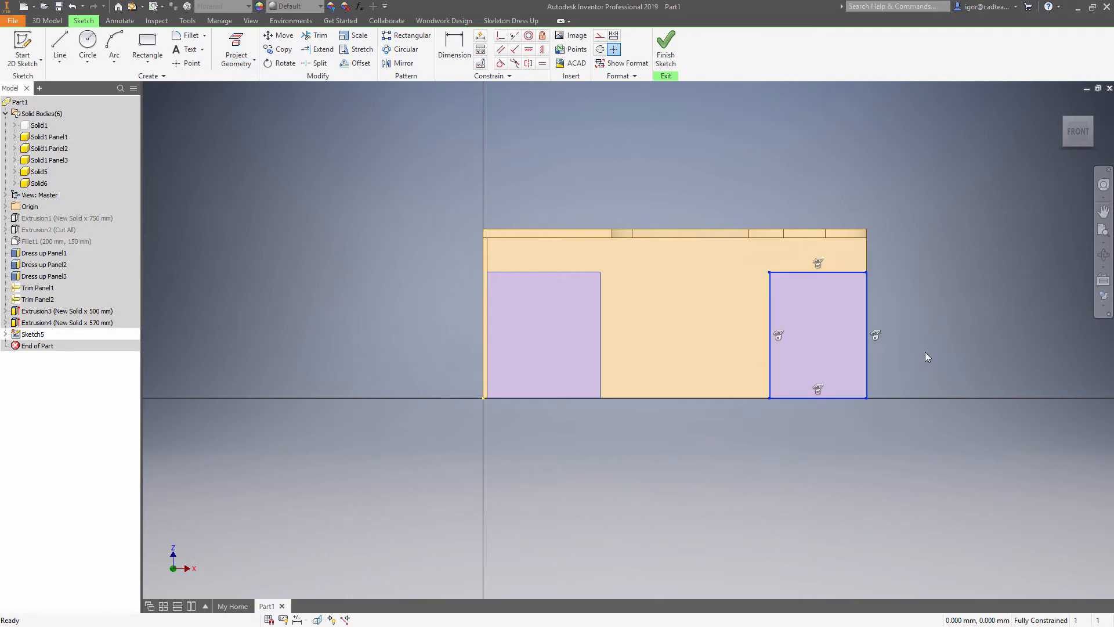
right_click(926, 352)
left_click(972, 351)
left_click(973, 356)
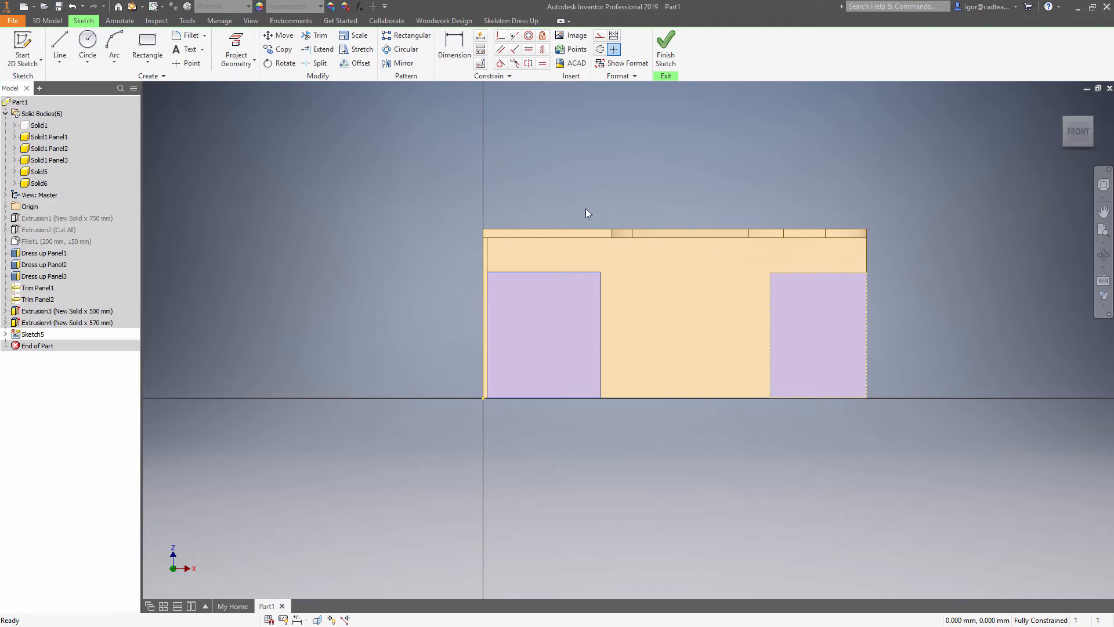
- Offset the projected outline inward by the Body_Panel_Thickness parameter
left_click(355, 63)
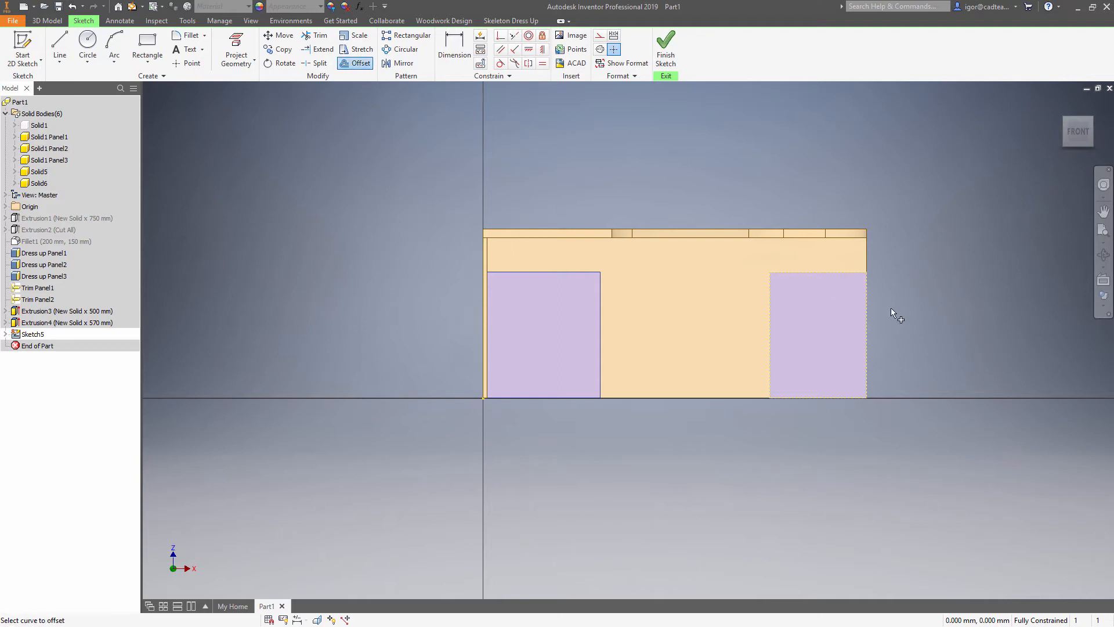
left_click(854, 276)
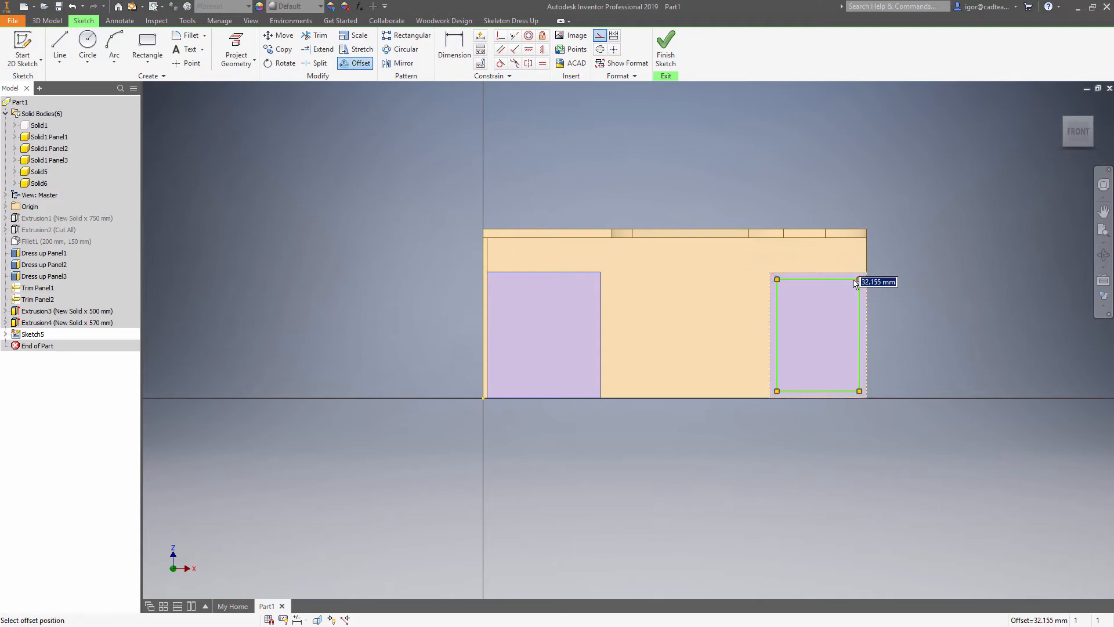
type("f")
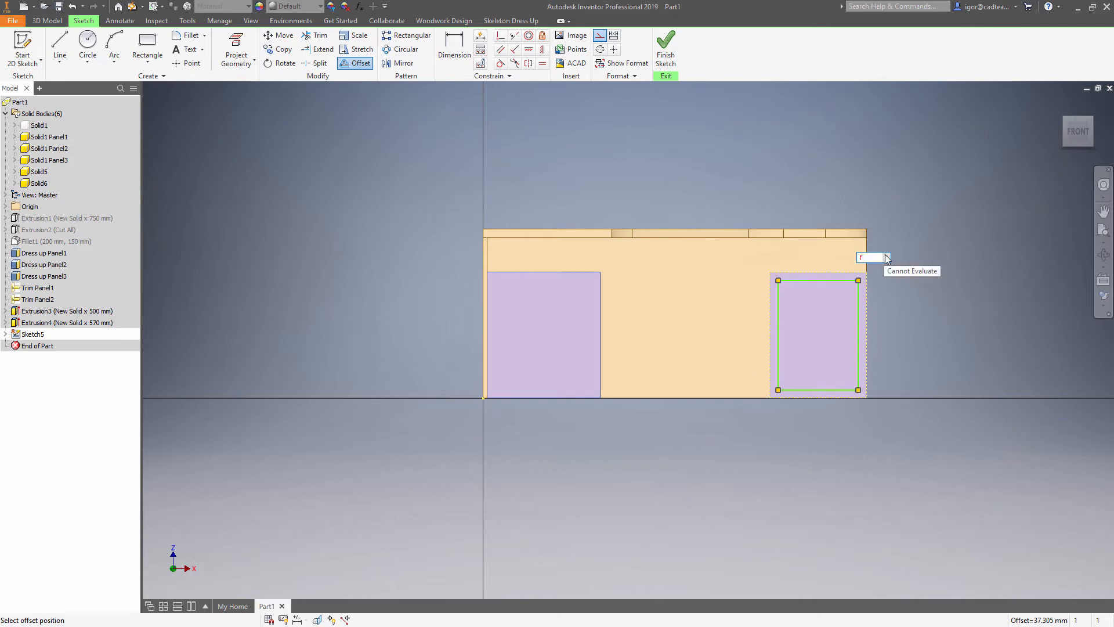
left_click(887, 258)
left_click(900, 256)
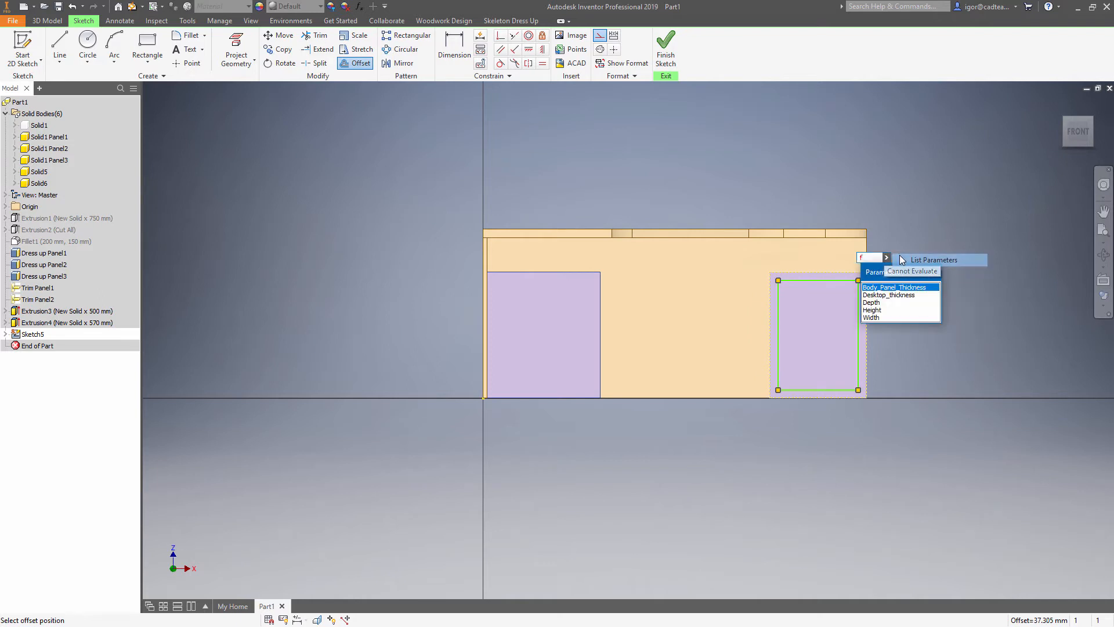
left_click(920, 288)
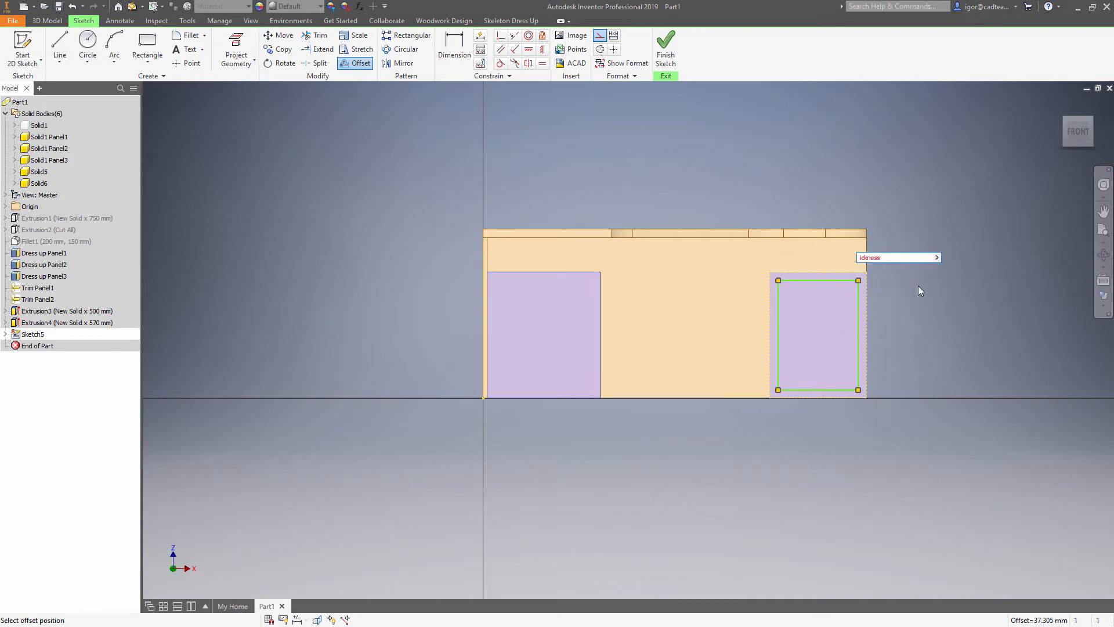
scroll(919, 285, "up", 4)
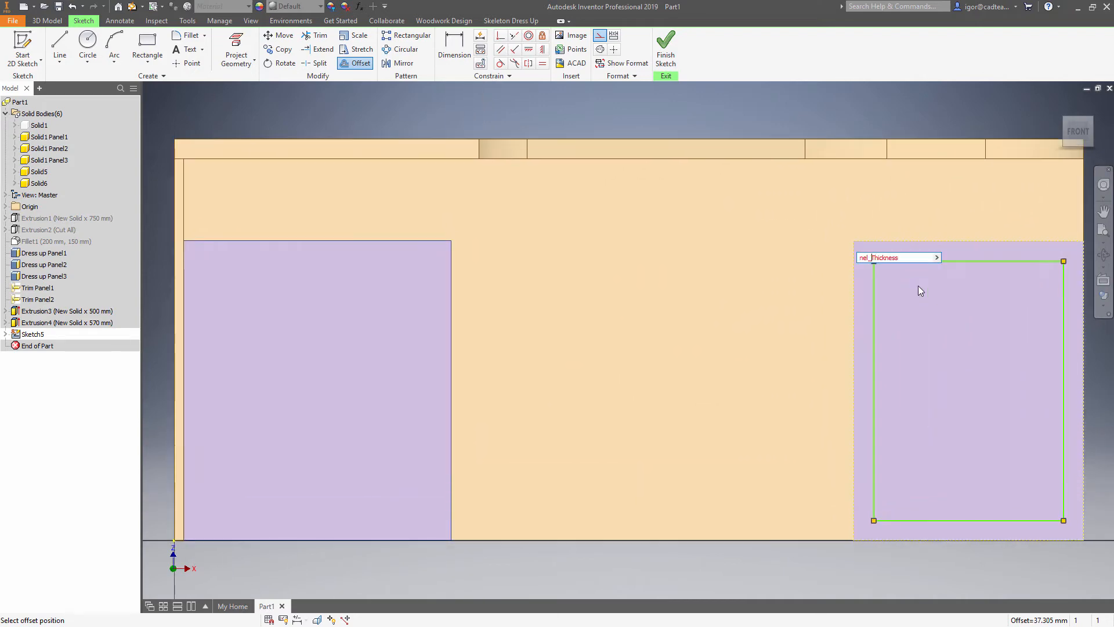
key("Left")
key("Left")
key("Left")
key("Left")
key("Left")
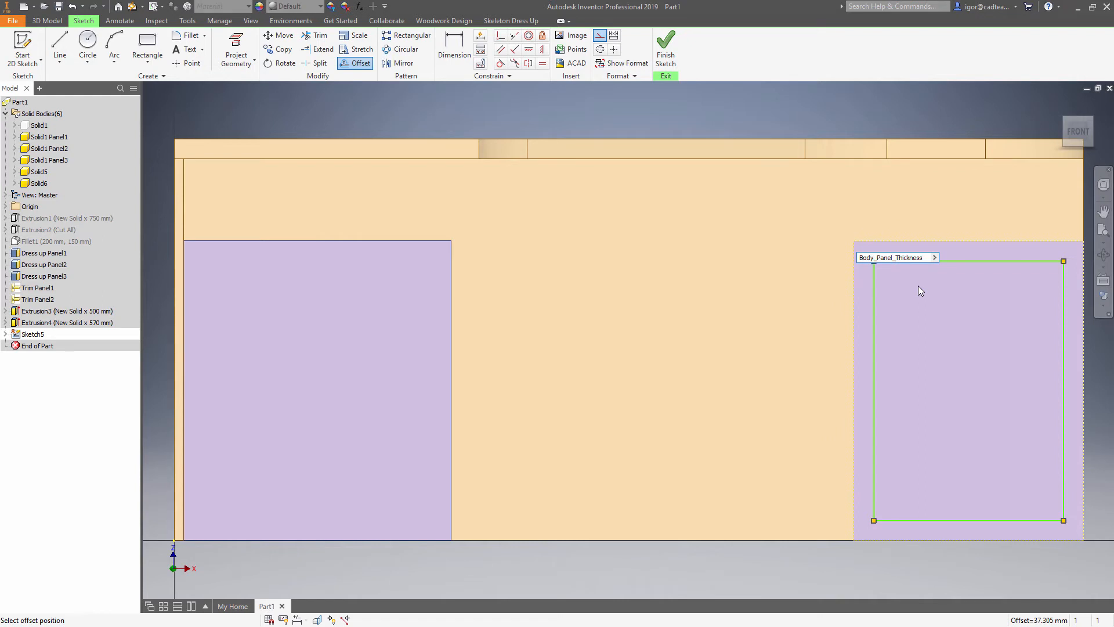
key("Return")
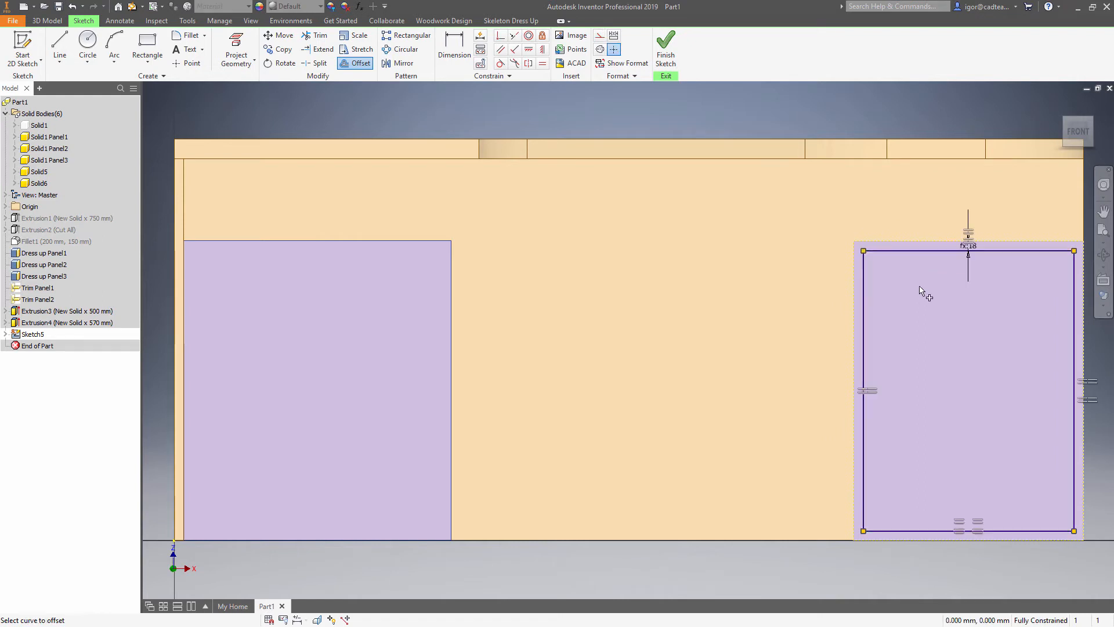
- Change the inner offset rectangle to construction lines along with the projected outline
middle_click_drag(926, 293, 761, 289)
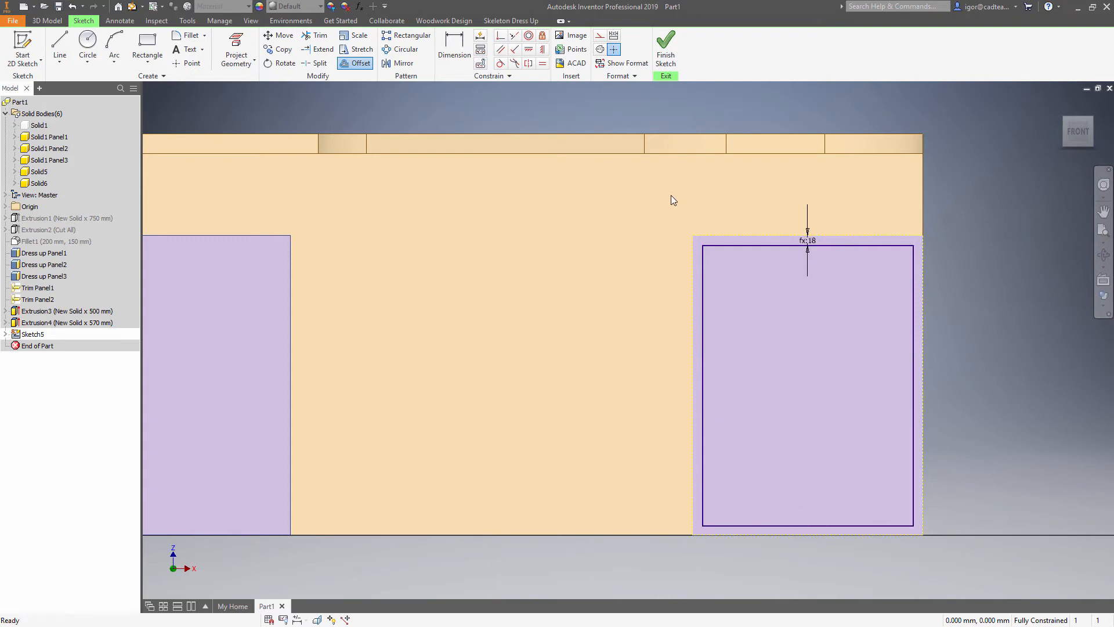
key("Escape")
mouse_move(665, 223)
left_mouse_down()
mouse_move(934, 458)
mouse_move(1052, 599)
left_mouse_up()
right_click(996, 436)
left_click(1041, 438)
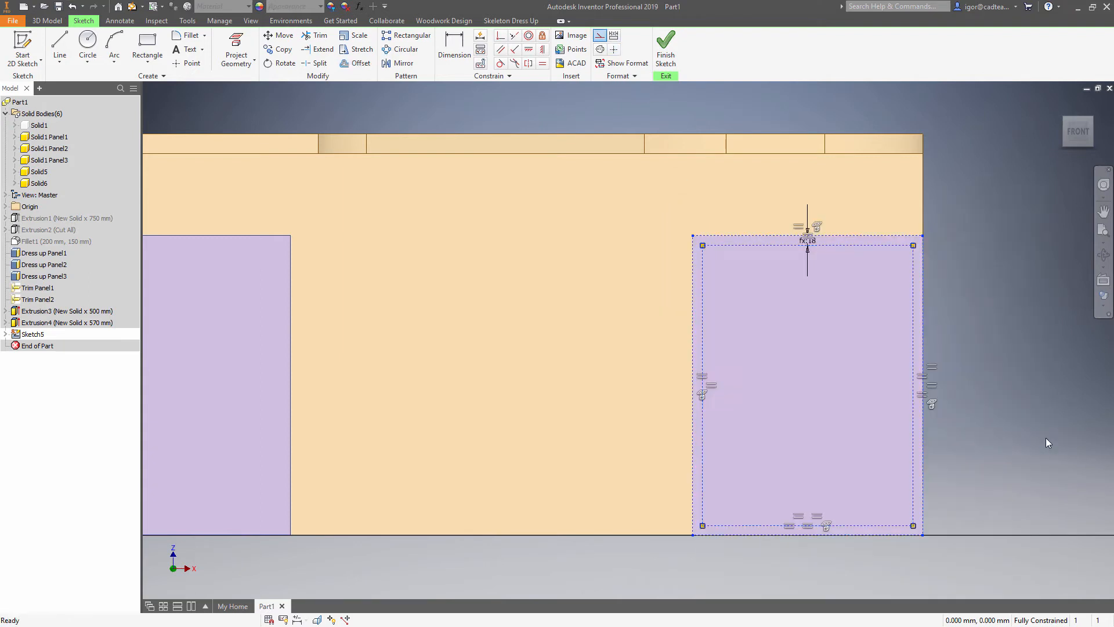
- Draw a two-point rectangle about 160 mm high across the full width of the offset outline, from its bottom corner
middle_click_drag(1011, 391, 897, 385)
right_click(909, 384)
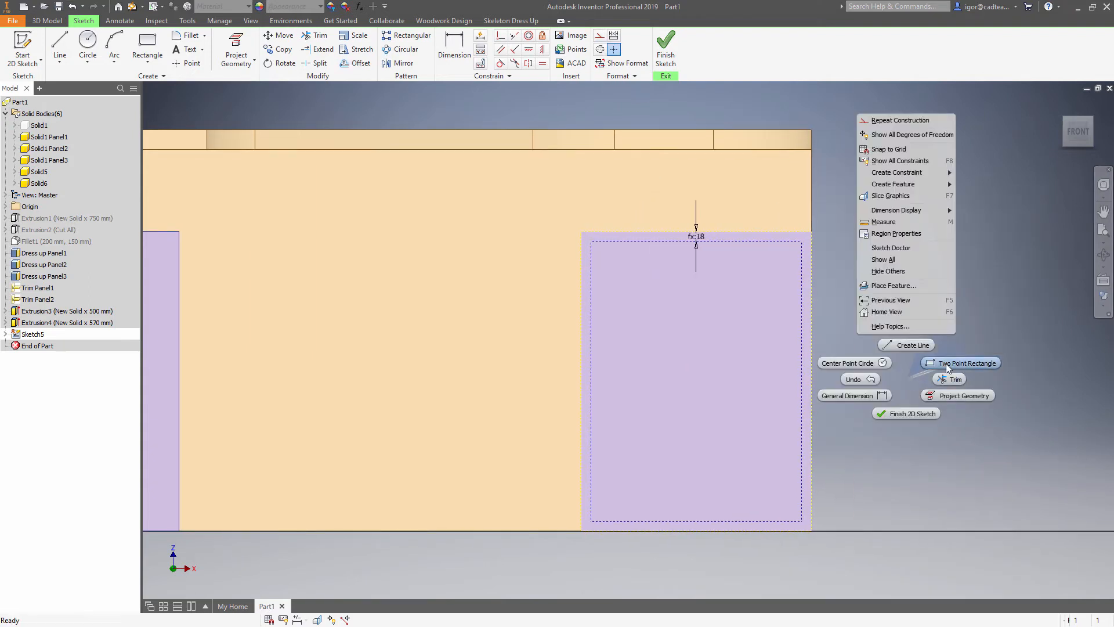
left_click(952, 365)
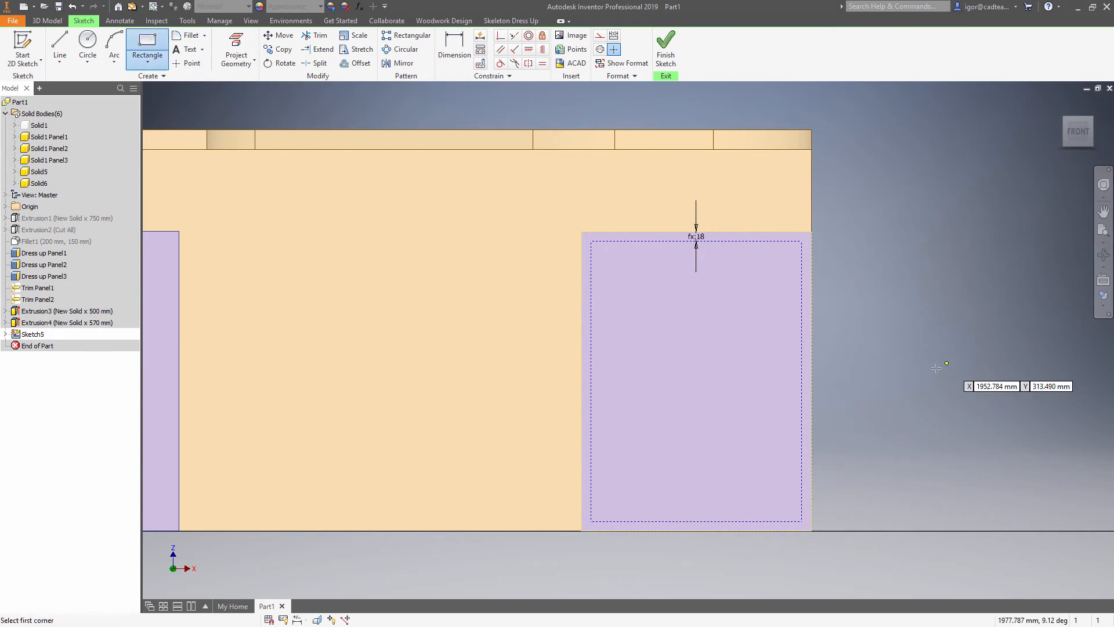
left_click(802, 521)
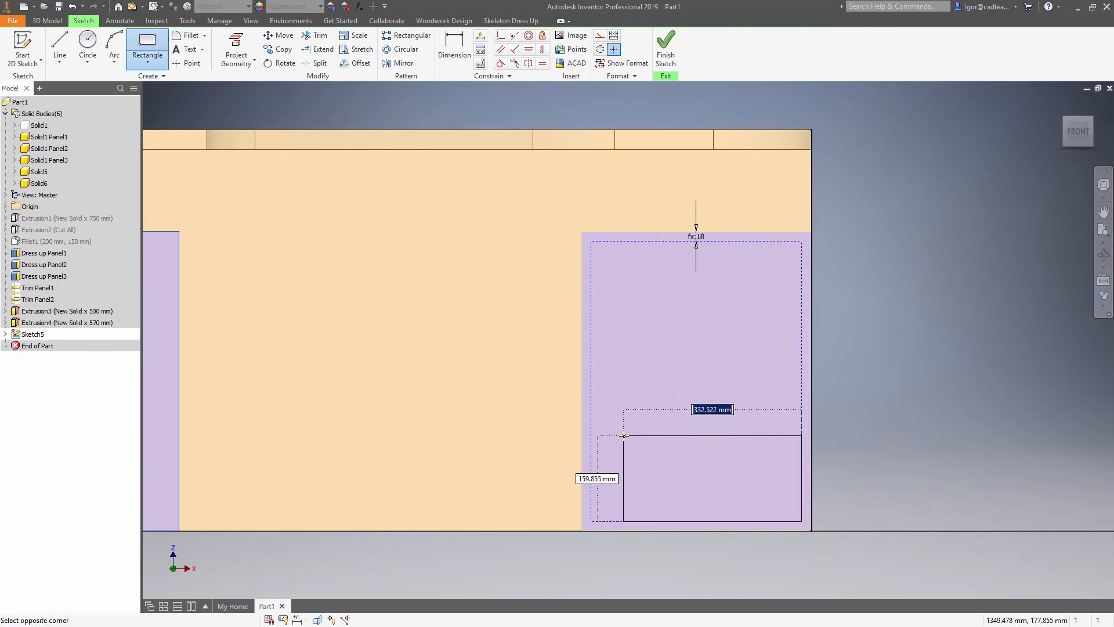
left_click(592, 435)
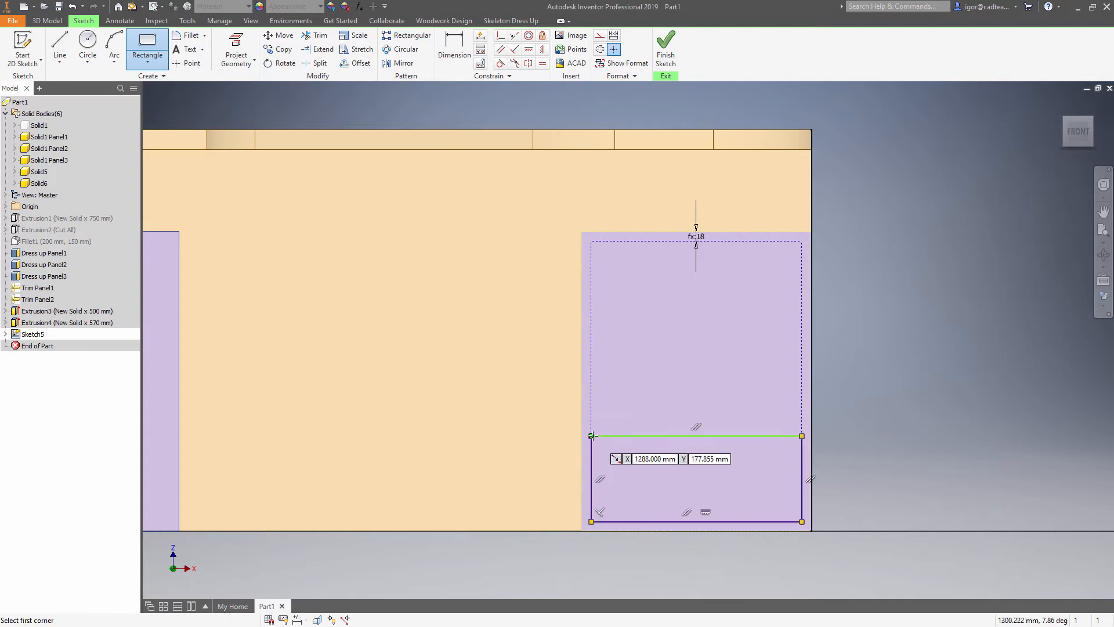
- Add a driven dimension for the full height between the offset outline's top and bottom lines
left_click(454, 49)
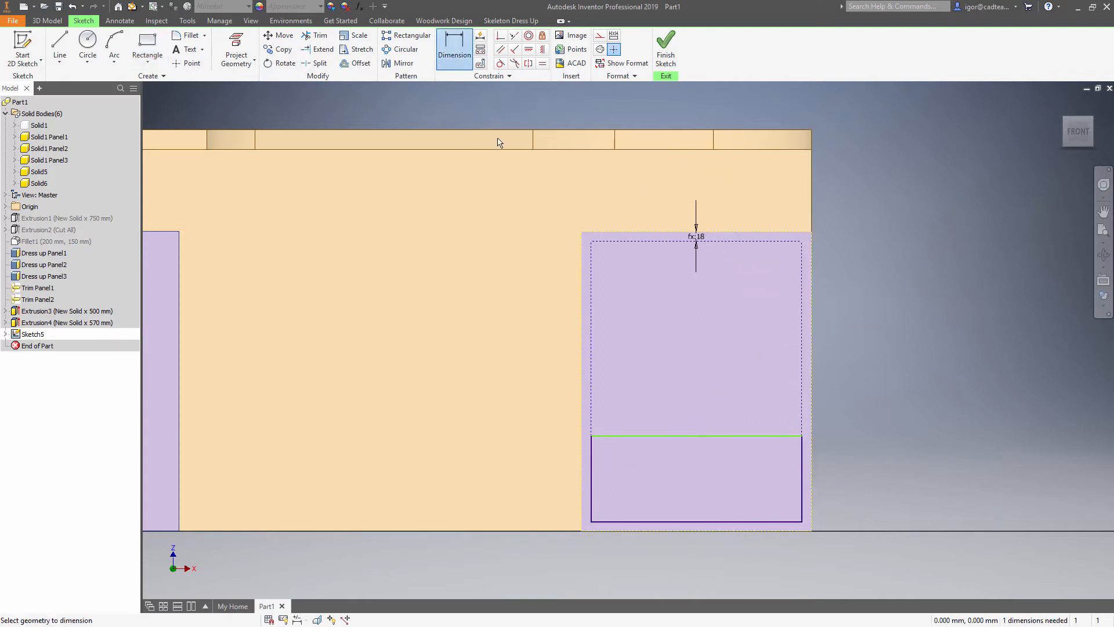
left_click(617, 241)
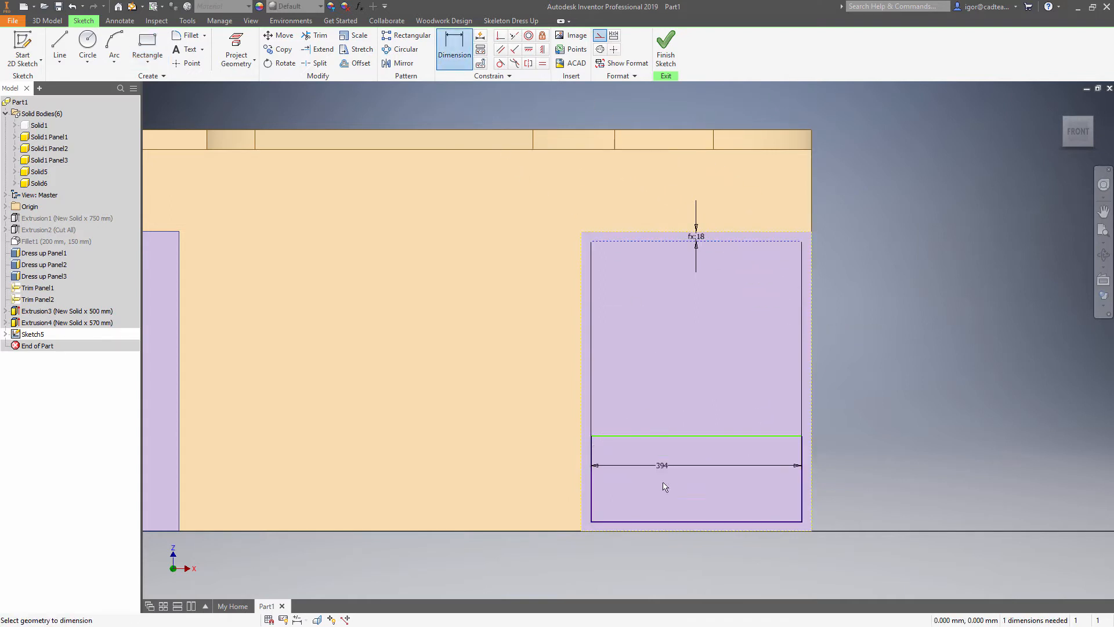
left_click(670, 523)
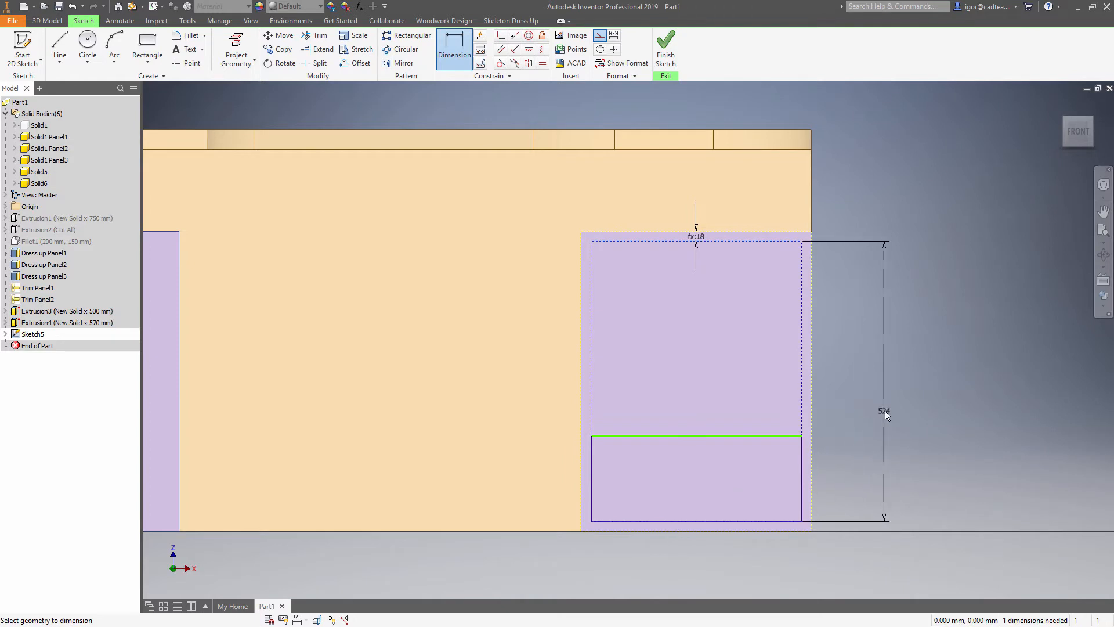
left_click(886, 412)
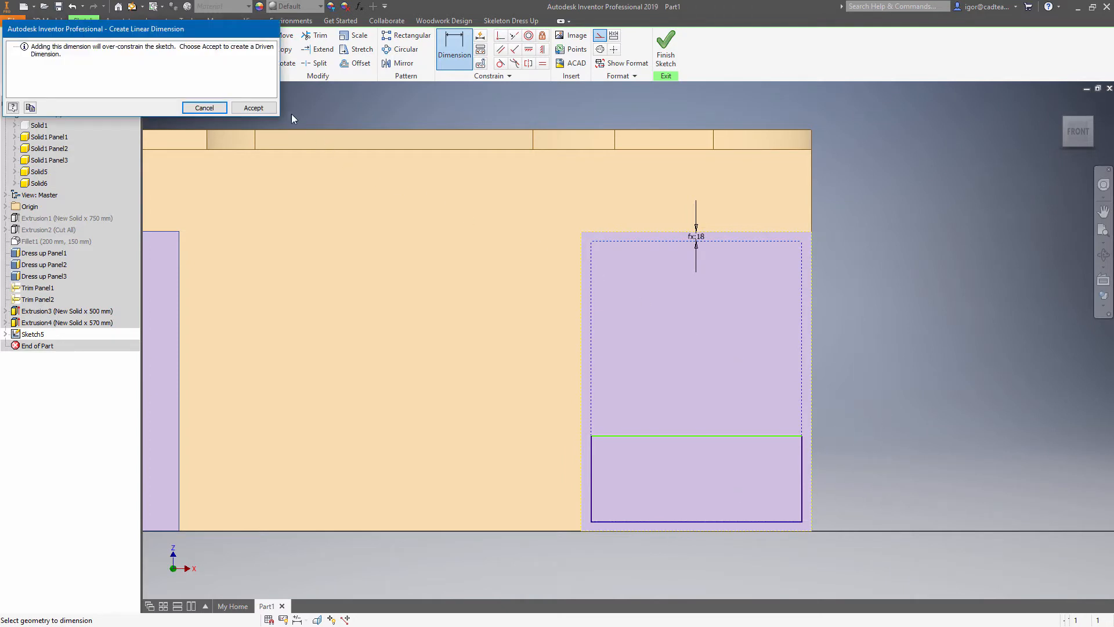
left_click(272, 108)
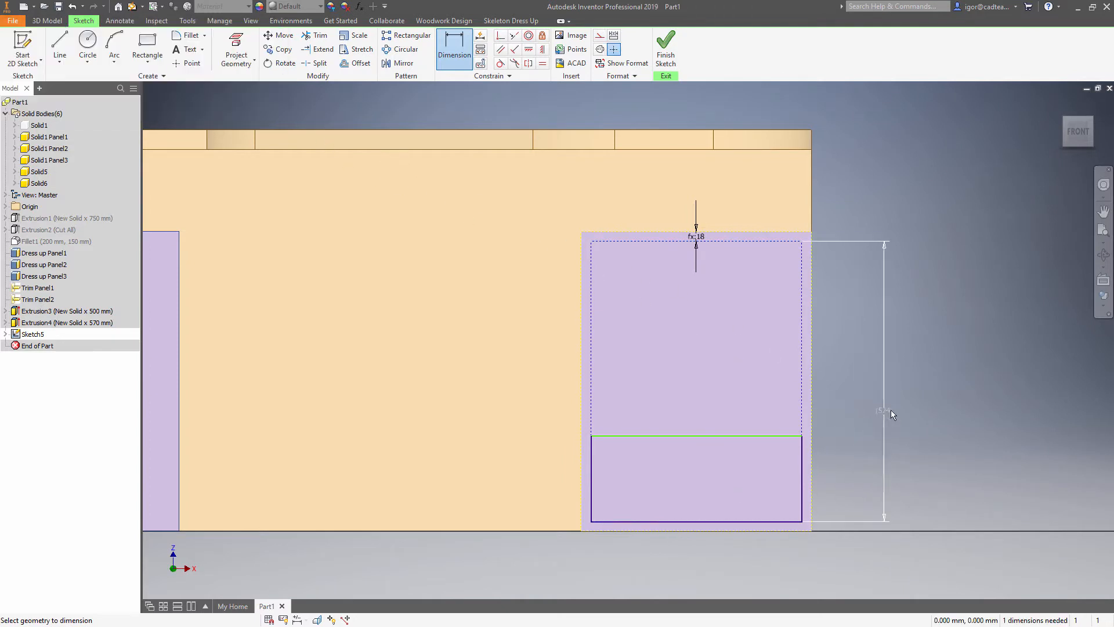
- Rename the driven height dimension to Space_for_drawers in its dimension properties
right_click(890, 409)
left_click(889, 443)
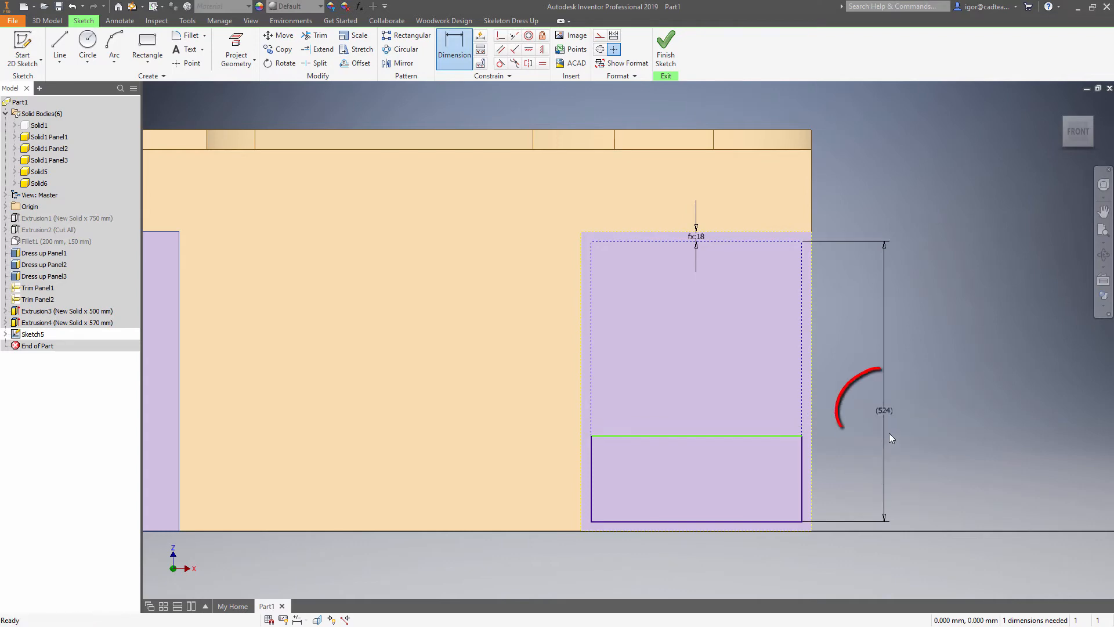
right_click(889, 412)
left_click(888, 444)
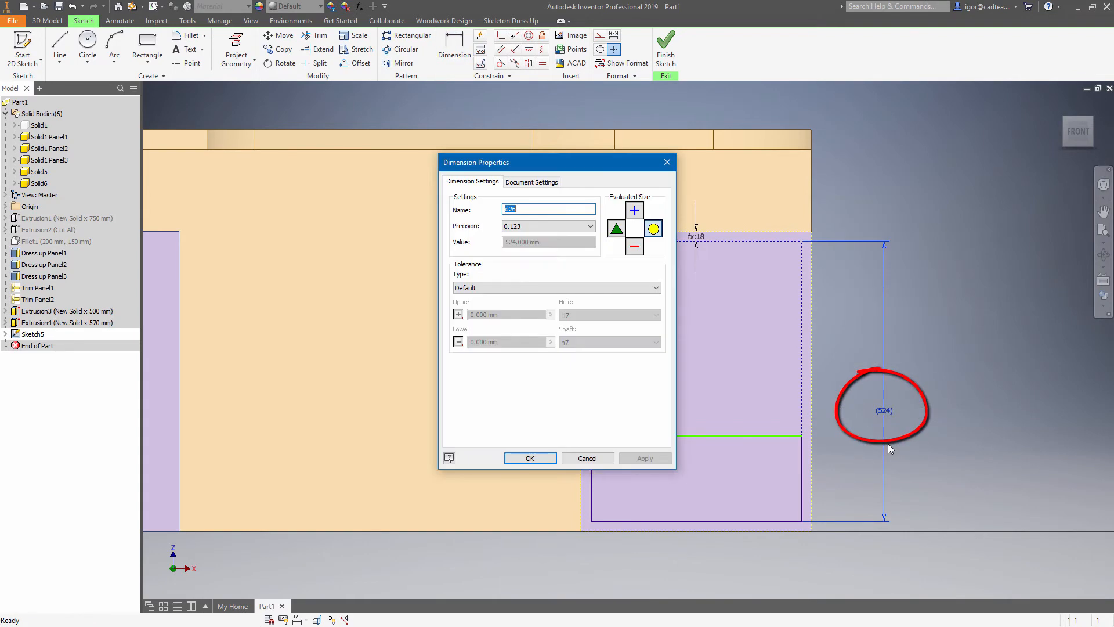
type("Space_")
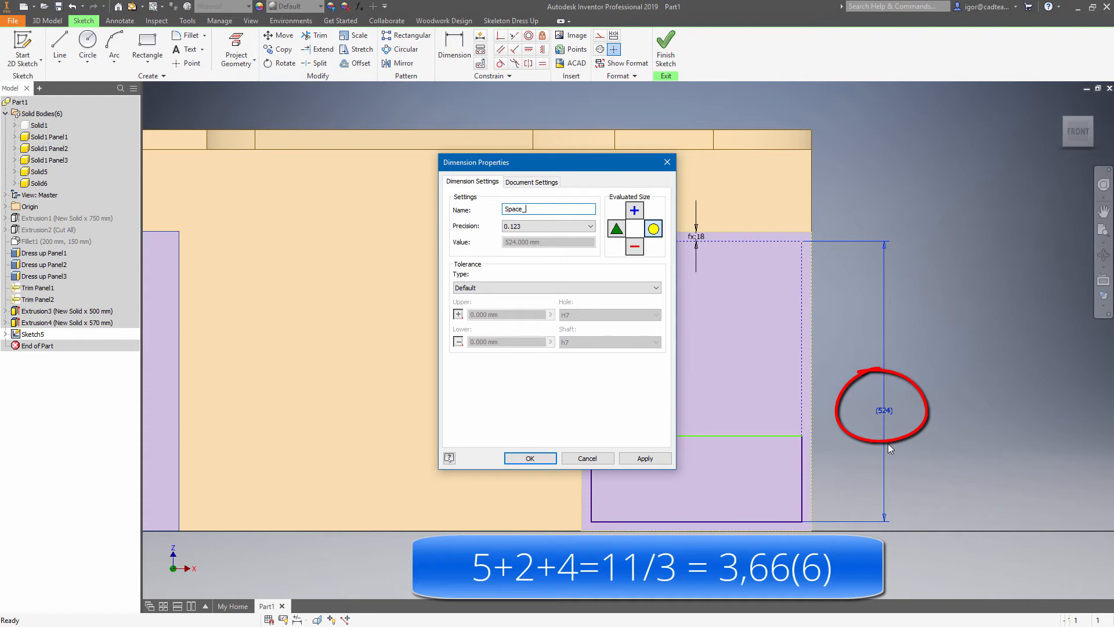
type("for_drawers")
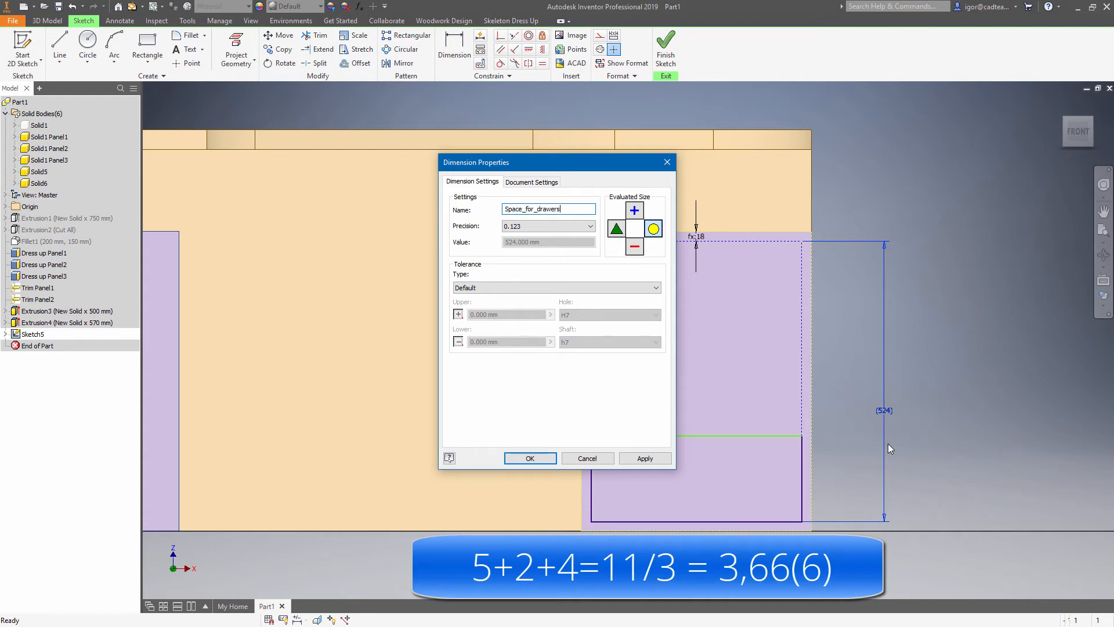
left_click(539, 459)
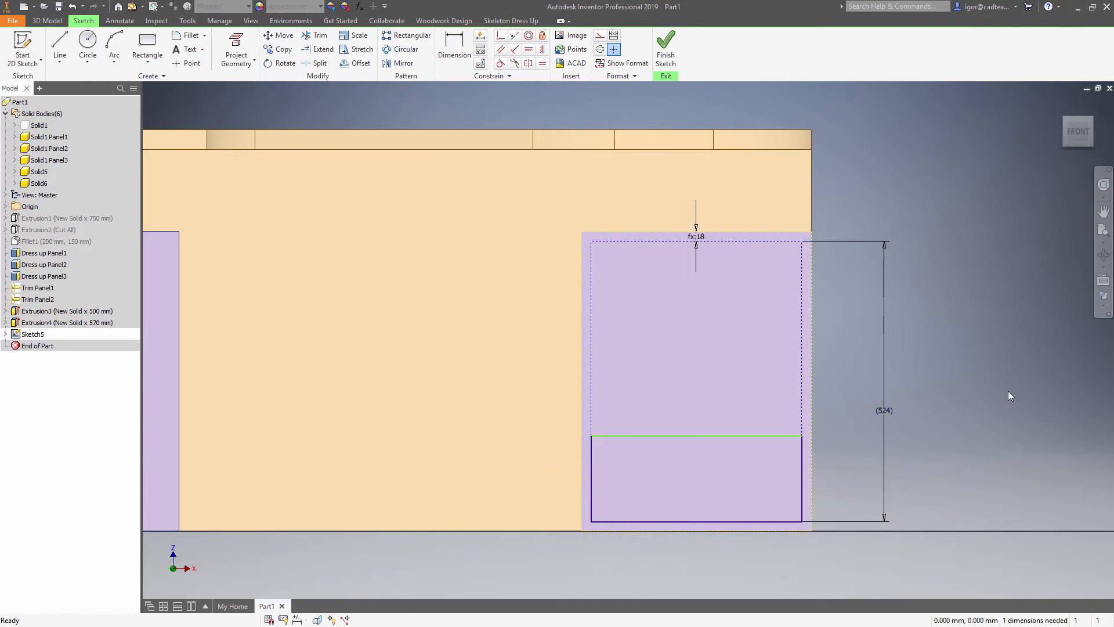
- List all parameters in the Parameters dialog and rename the Sketch3 parameter d16 as Box_height
left_click(359, 7)
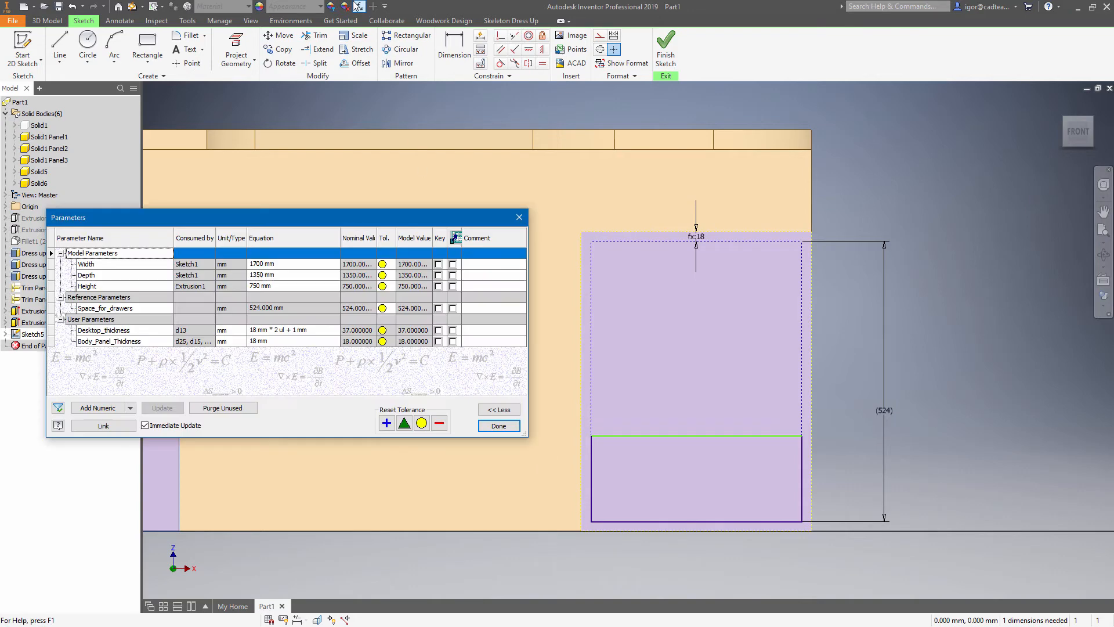
left_click(58, 408)
left_click(76, 425)
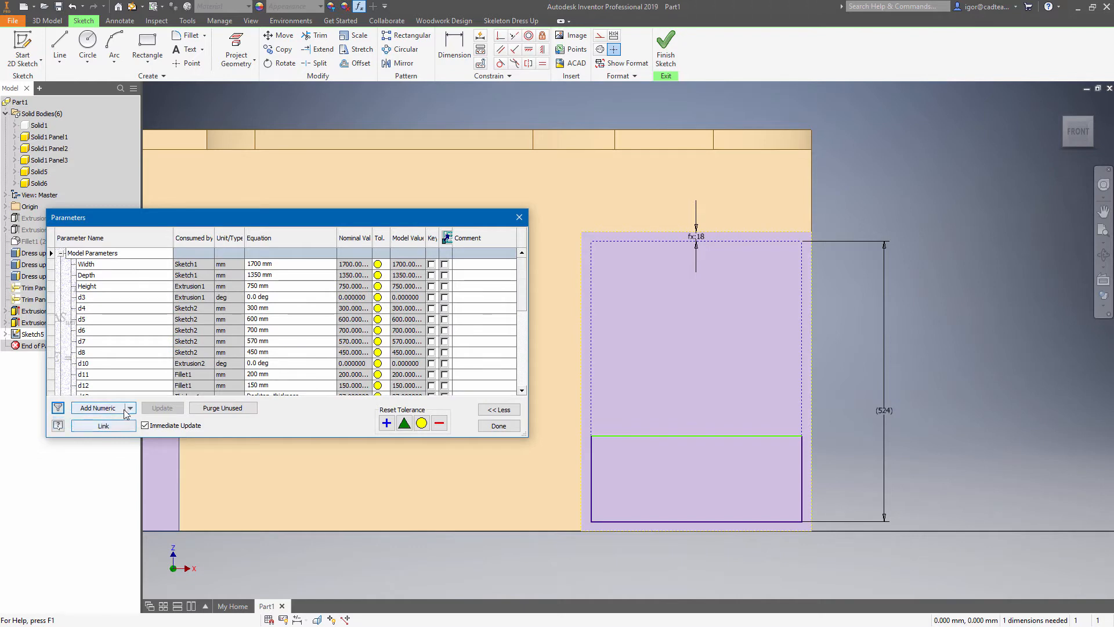
left_click_drag(274, 210, 275, 18)
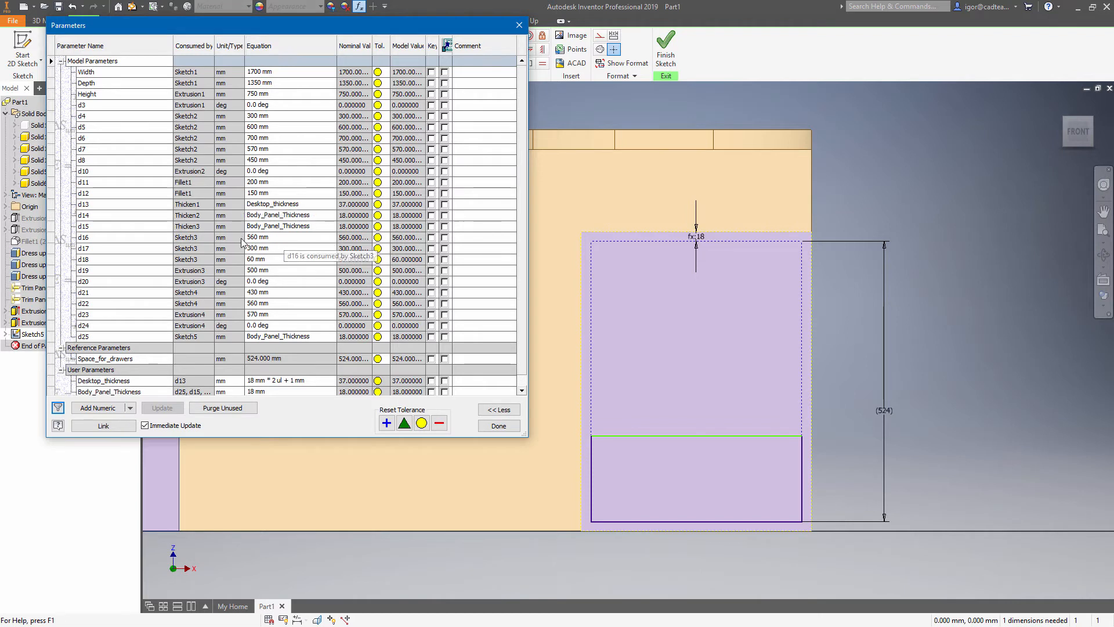
left_click(123, 239)
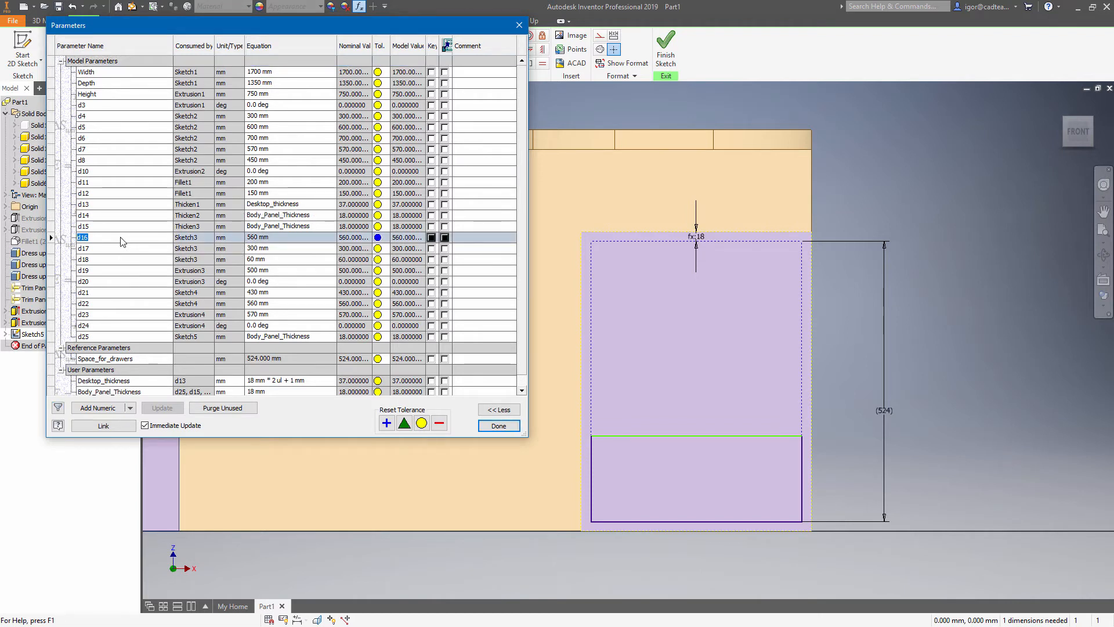
type("Box_height")
key("Return")
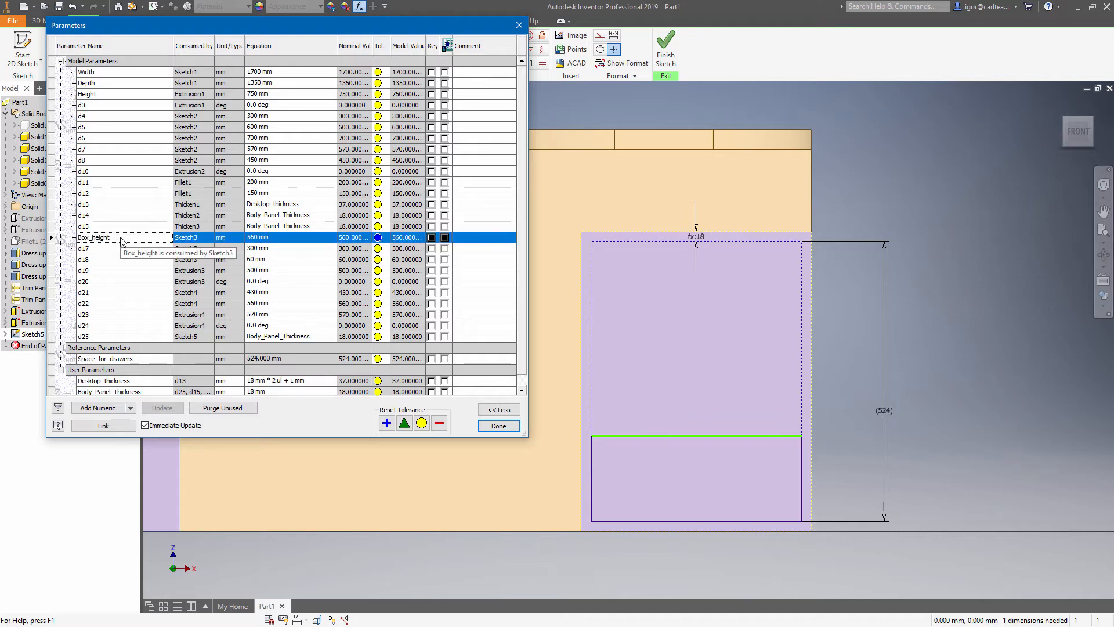
- Set Box_height to 561 mm and make the Sketch4 parameter d22 equal to Box_height
left_click(256, 238)
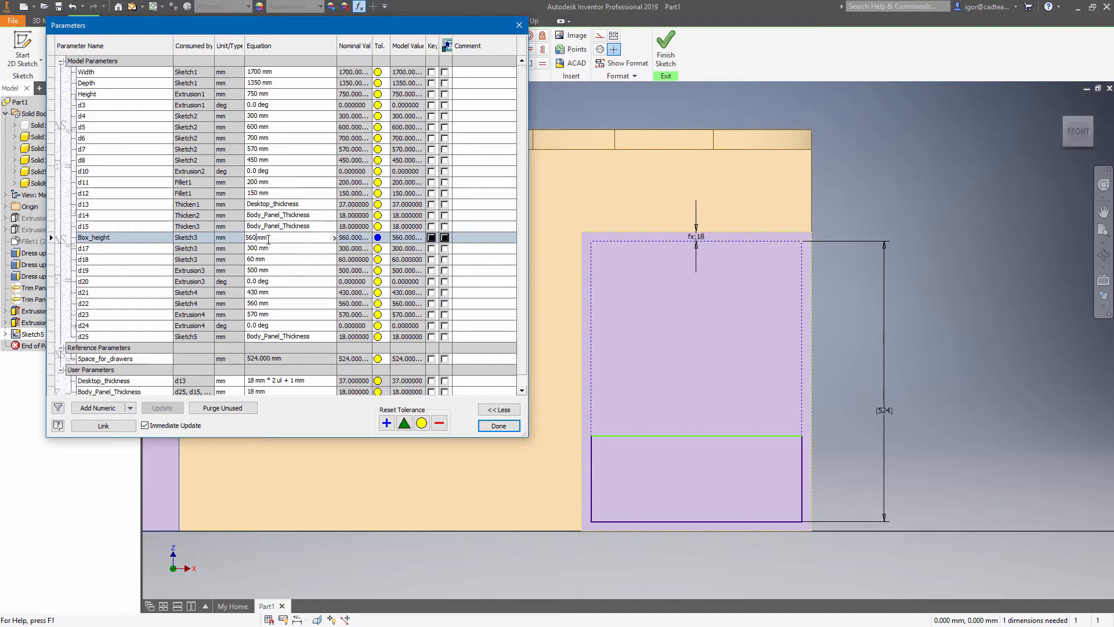
key("Return")
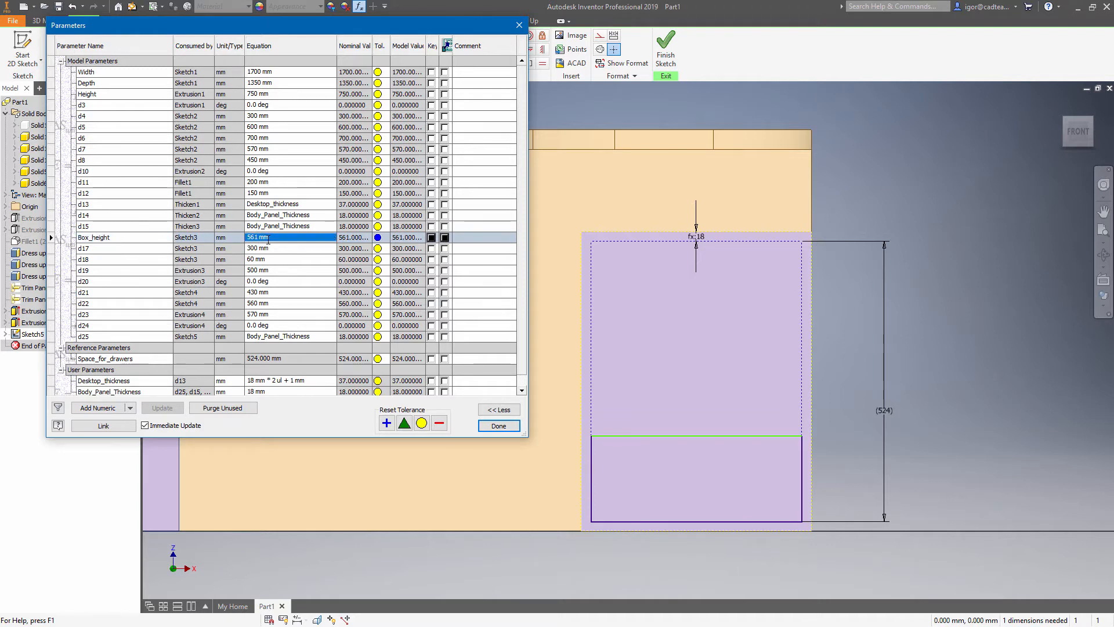
left_click(147, 240)
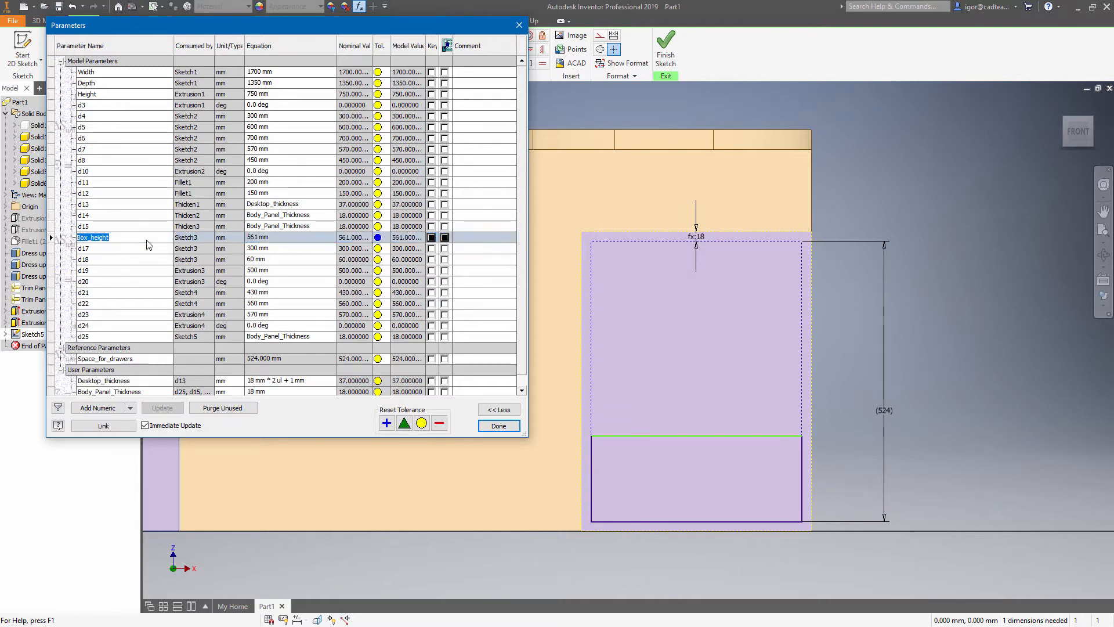
left_click(267, 303)
type("Box_height")
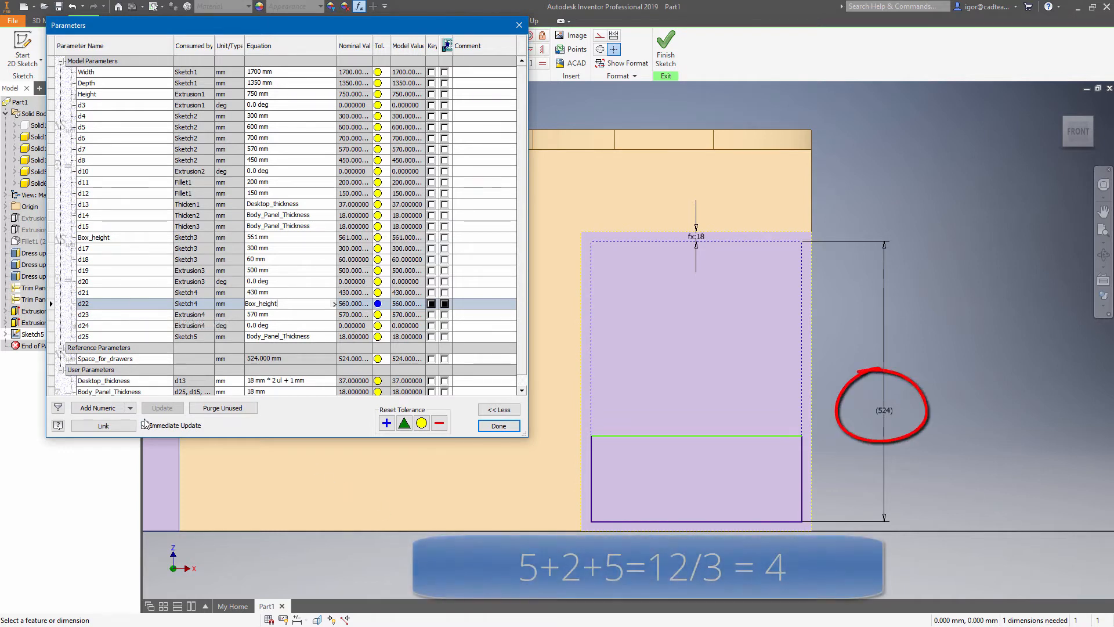
key("Return")
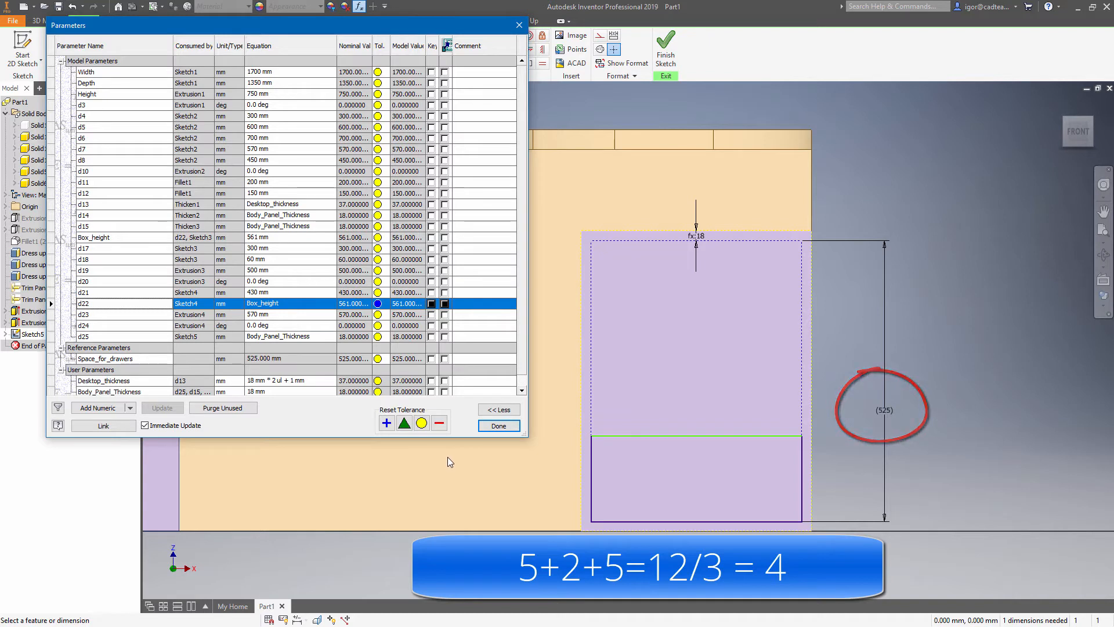
- Filter the parameter list to the renamed and user parameters only, and close the Parameters dialog
left_click(904, 472)
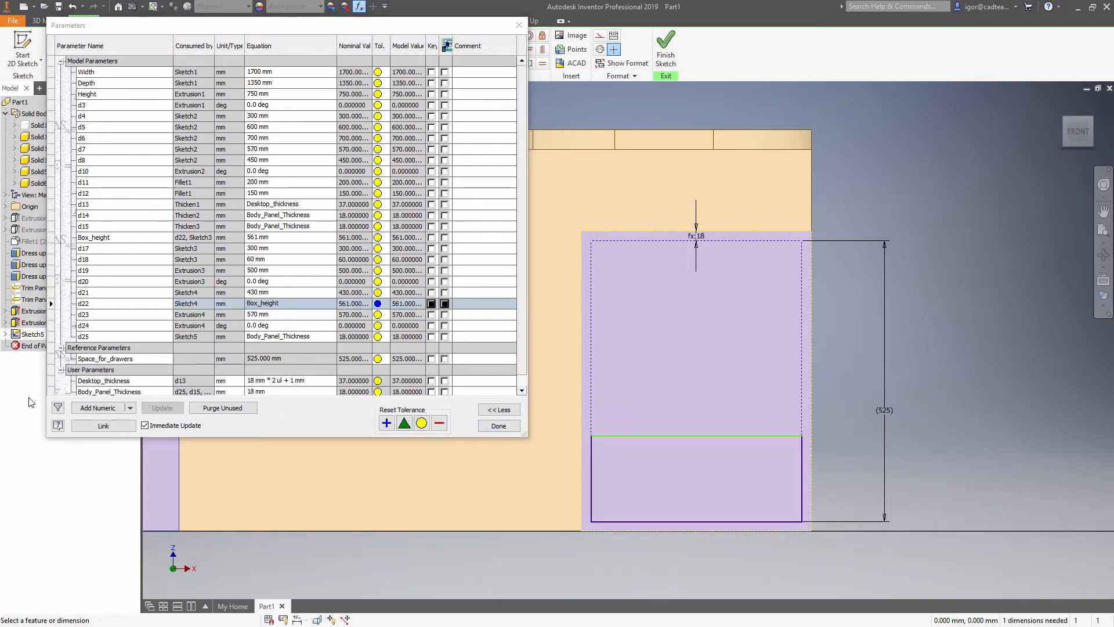
left_click(58, 408)
left_click(119, 465)
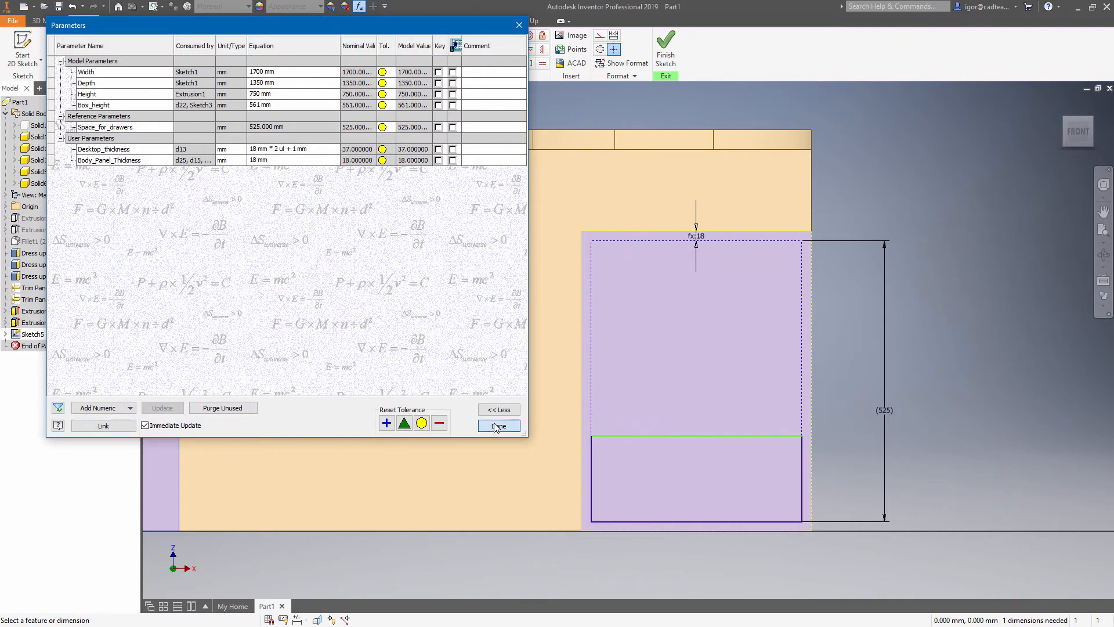
left_click(486, 426)
- Dimension the lower rectangle's height with the expression Facade_height=Space_for_drawers/3
left_click(460, 51)
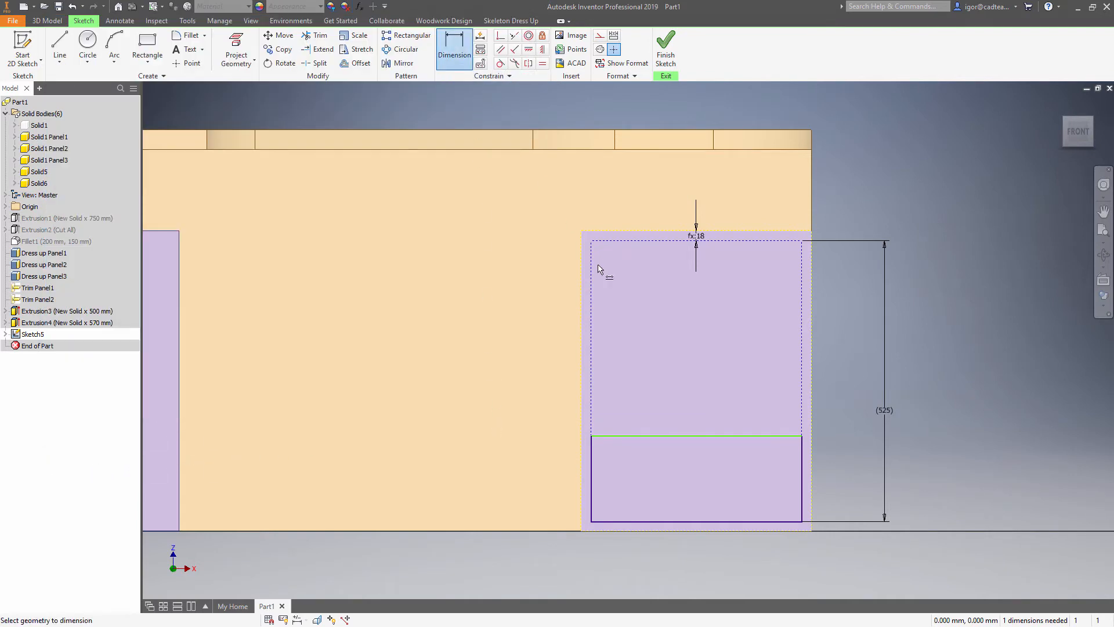
left_click(670, 436)
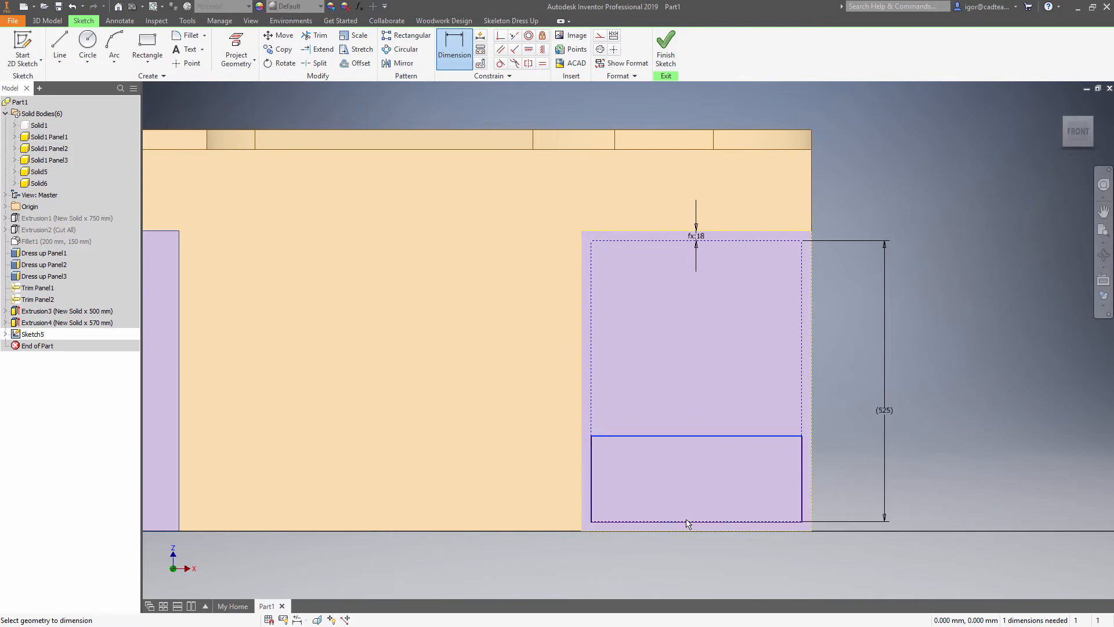
left_click(687, 521)
left_click(843, 489)
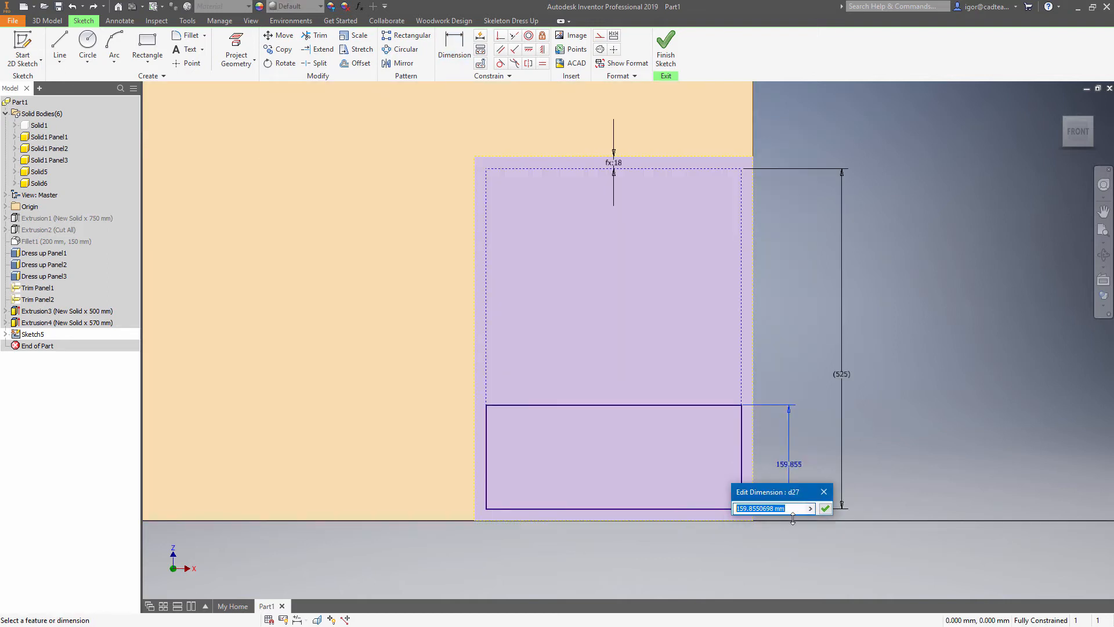
type("Facade_height=")
left_click(849, 377)
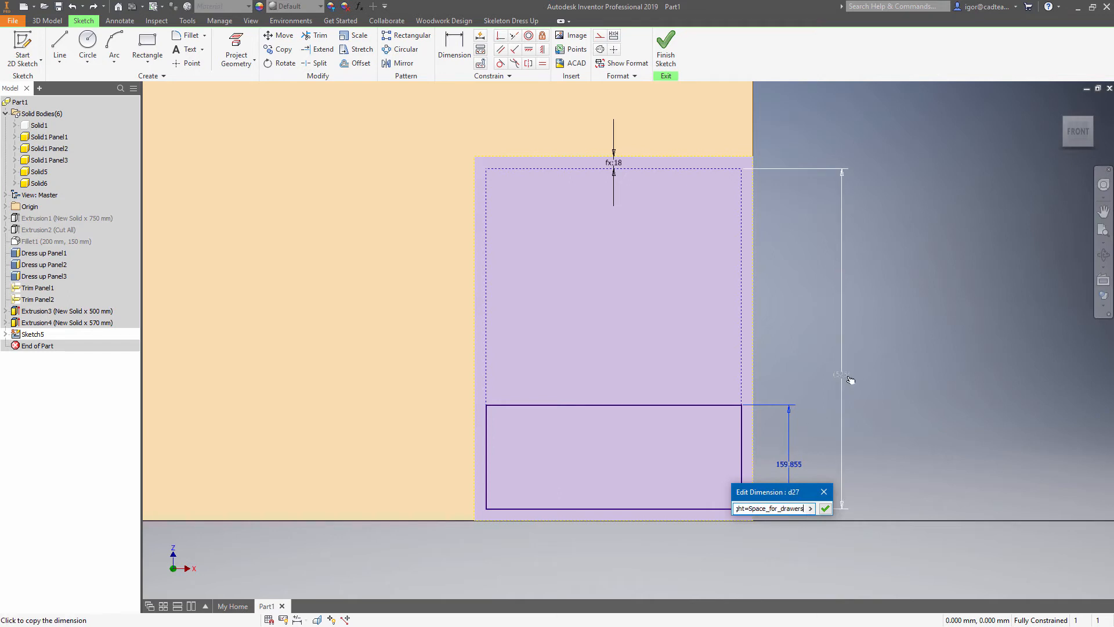
type("/3")
key("Return")
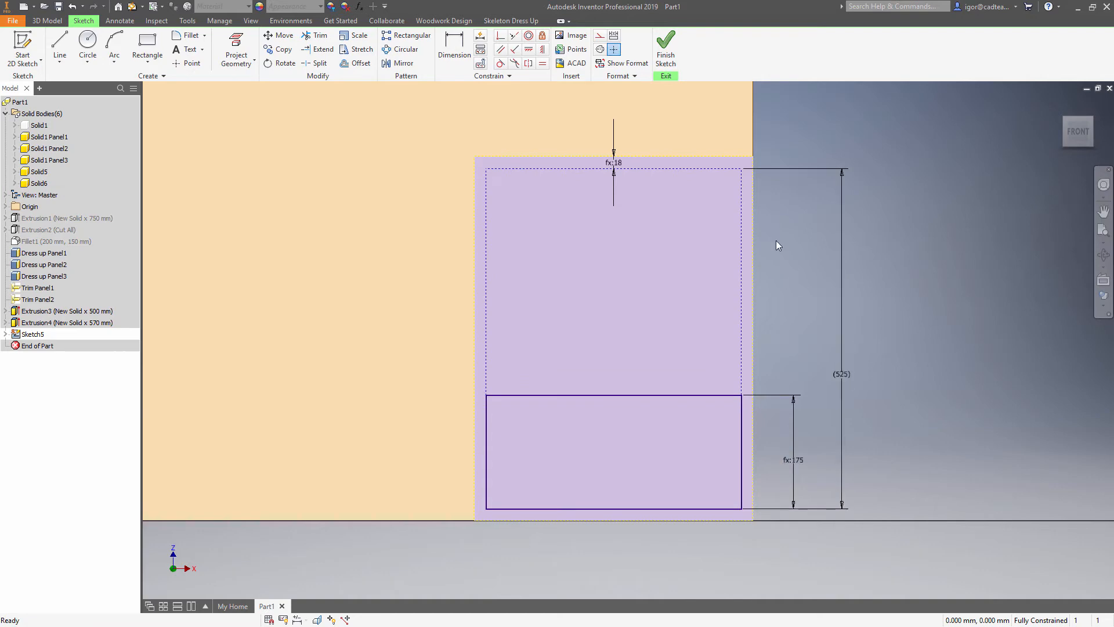
- Finish the sketch and extrude the lower rectangle by Body_Panel_Thickness into the pedestal as a new solid
left_click(676, 57)
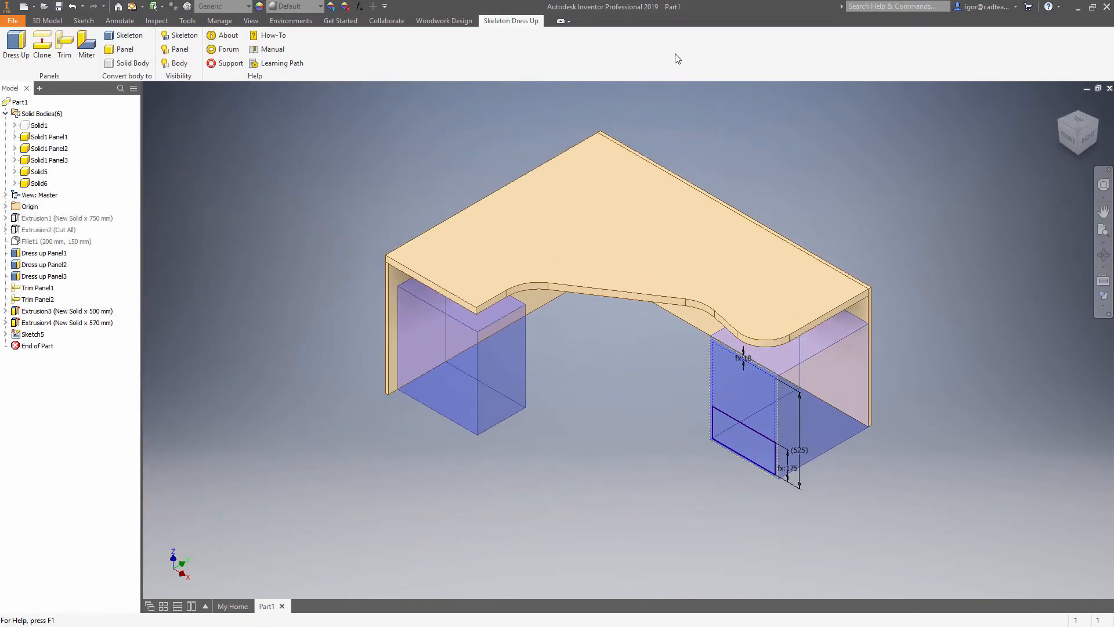
left_click(56, 22)
left_click(60, 45)
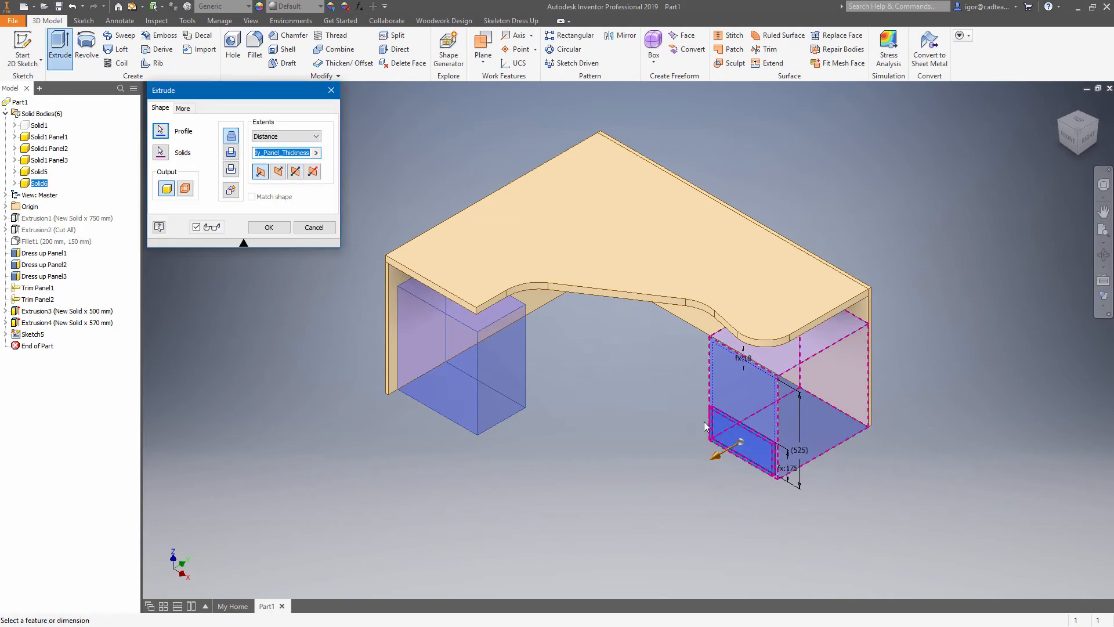
left_click(315, 153)
left_click(337, 180)
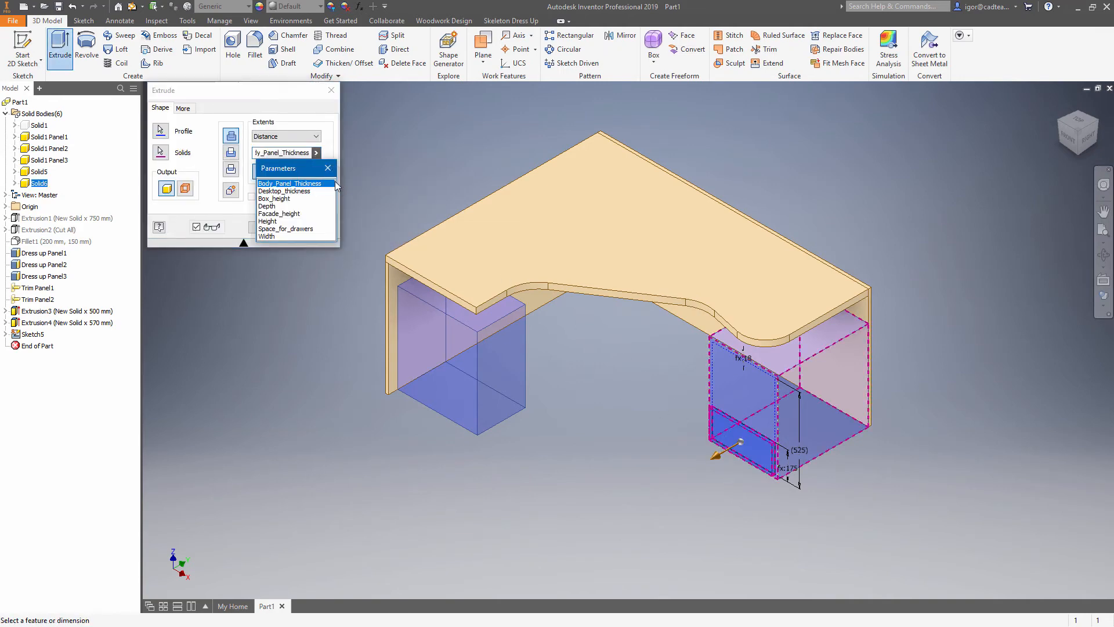
left_click(314, 184)
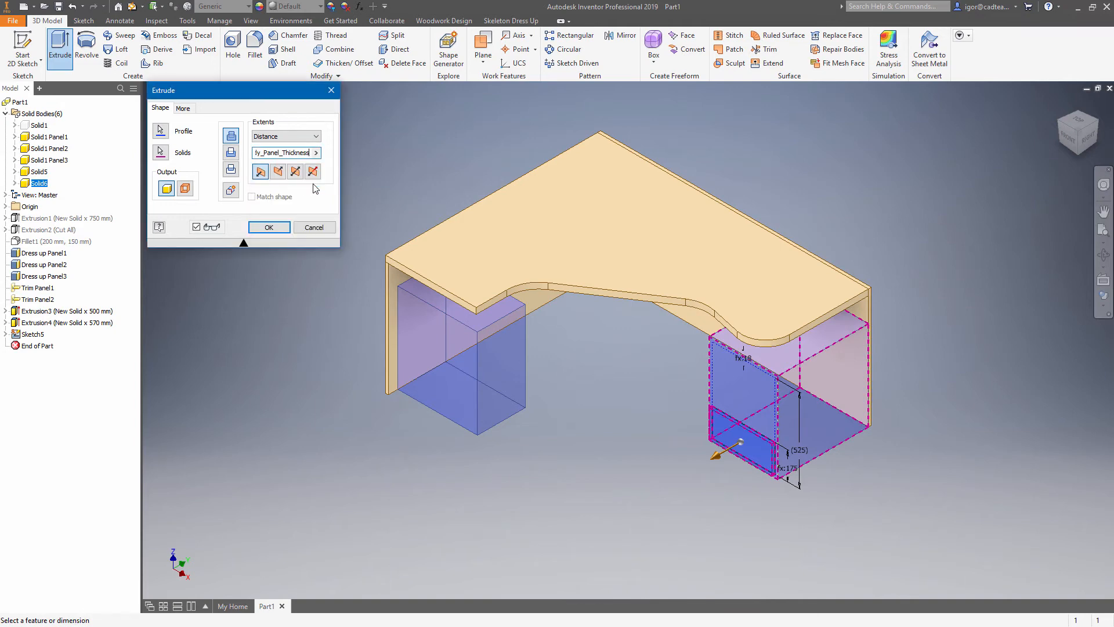
left_click(235, 195)
left_click(278, 171)
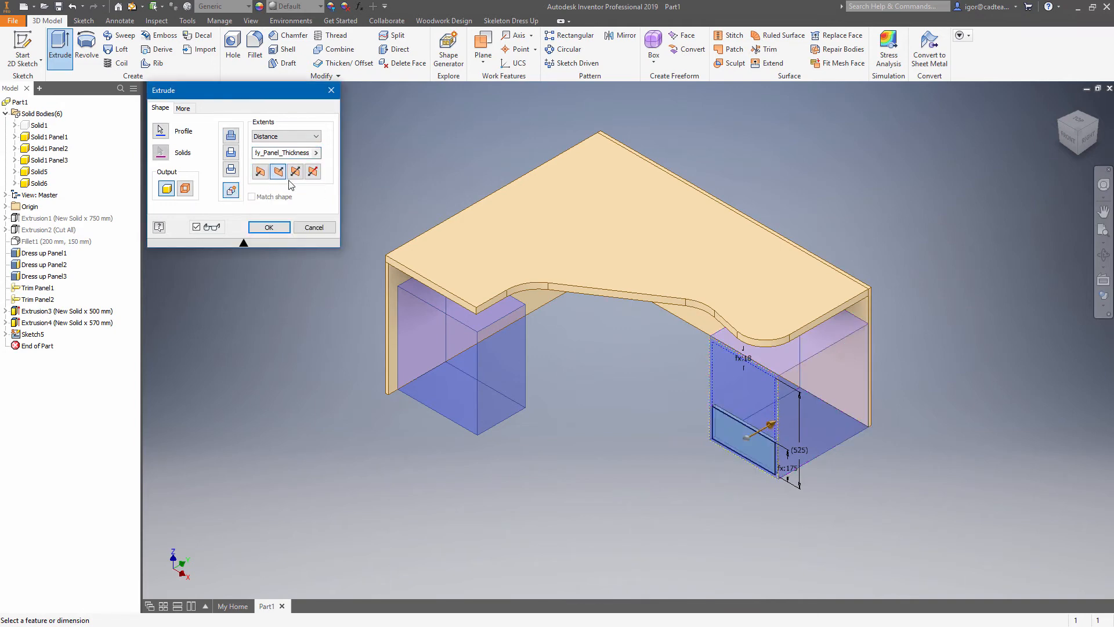
scroll(780, 490, "down", 5)
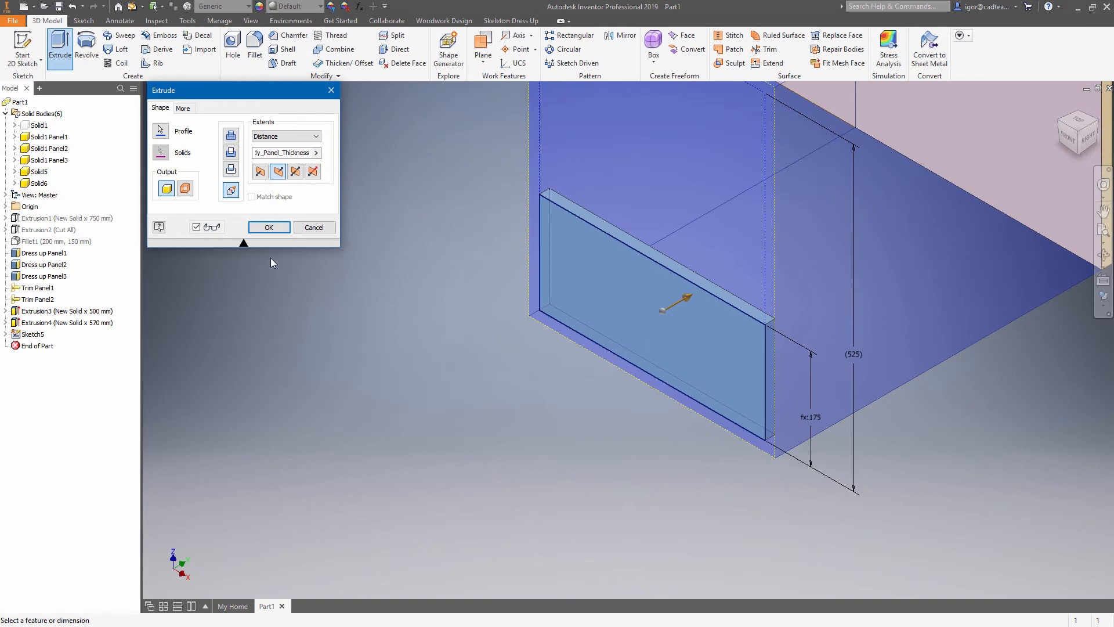
left_click(267, 229)
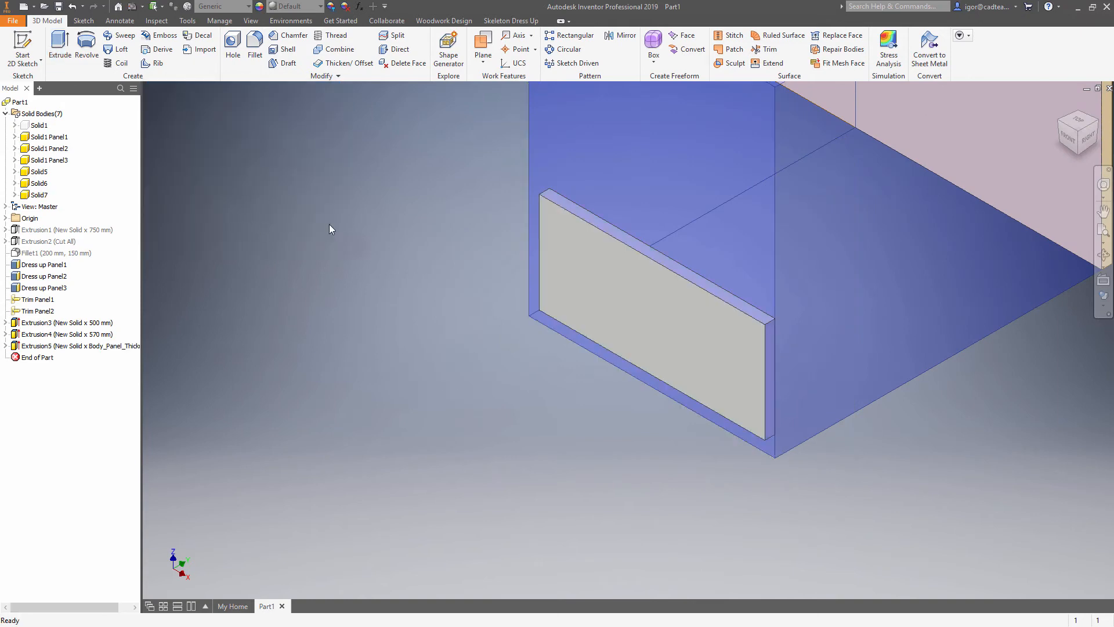
- Hide the Solid6 pedestal skeleton around the new facade panel
scroll(342, 230, "up", 3)
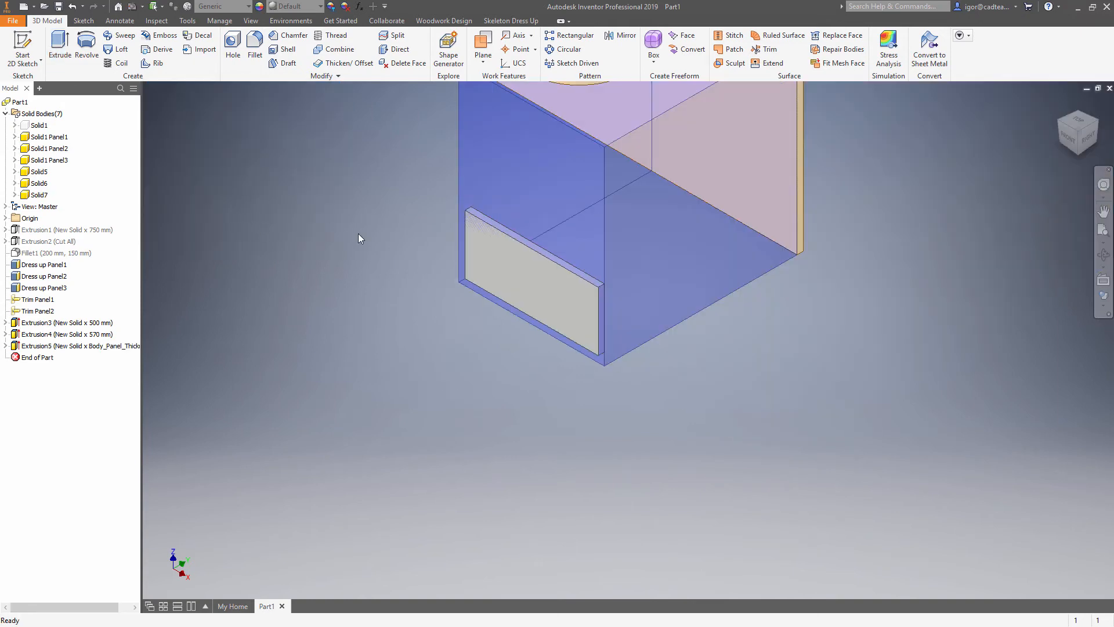
left_click(38, 183)
right_click(38, 184)
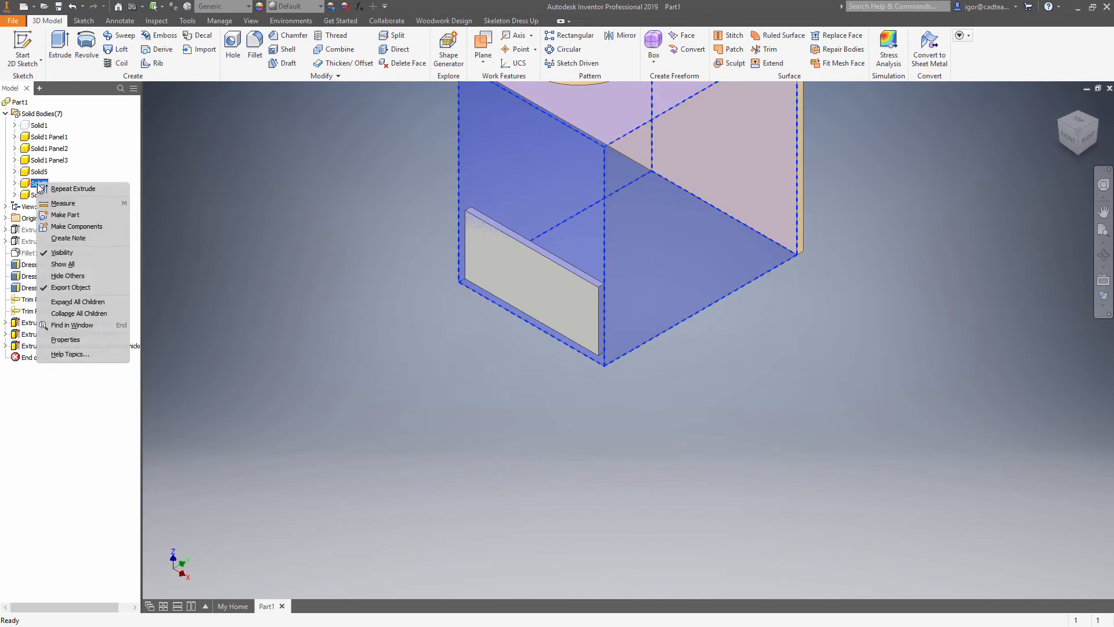
left_click(61, 253)
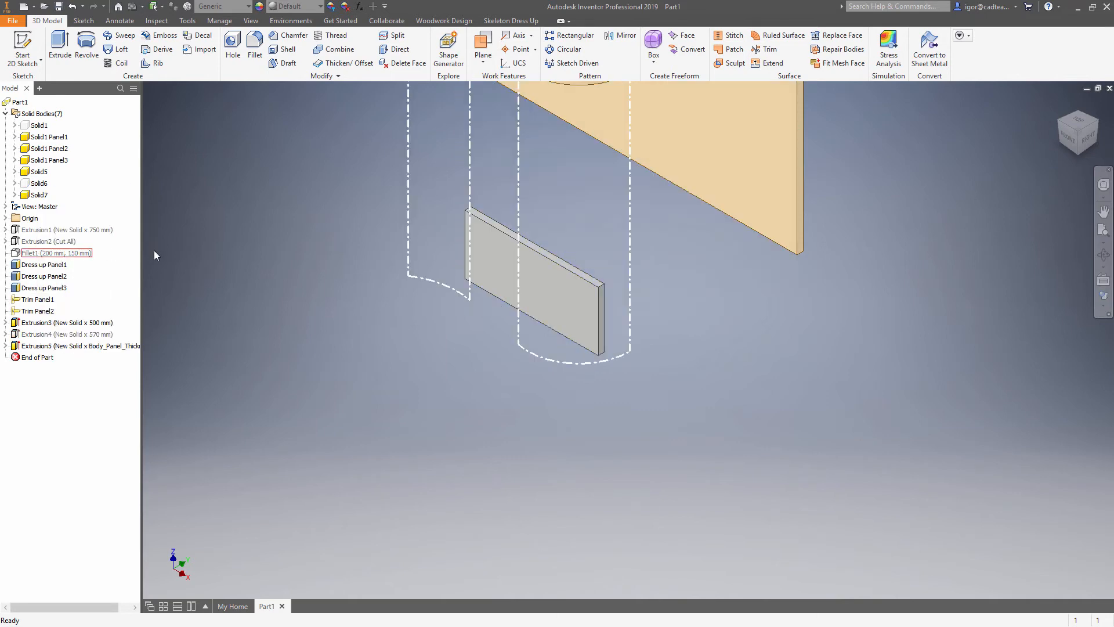
- Start a sketch on the facade panel's front face, project its outline and hide the constraint symbols
left_click(22, 45)
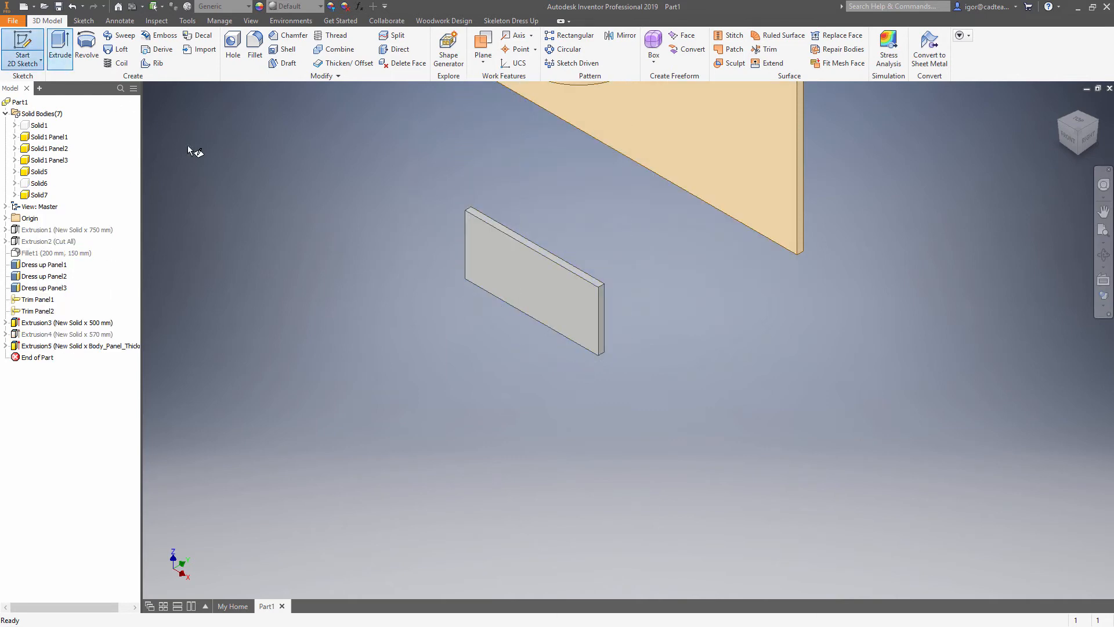
left_click(494, 257)
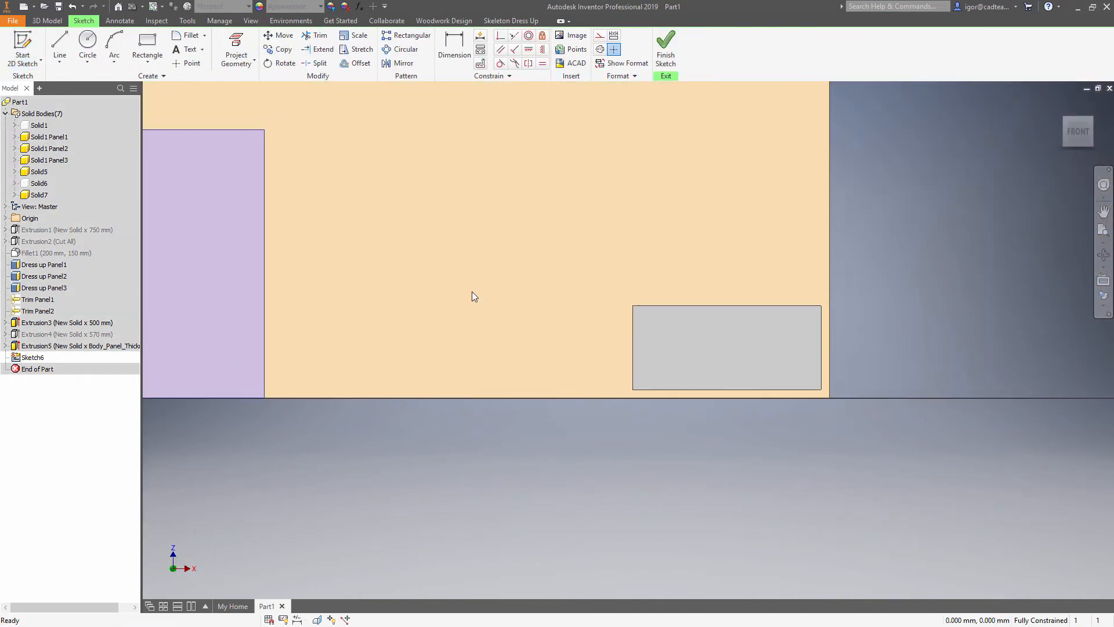
left_click(254, 47)
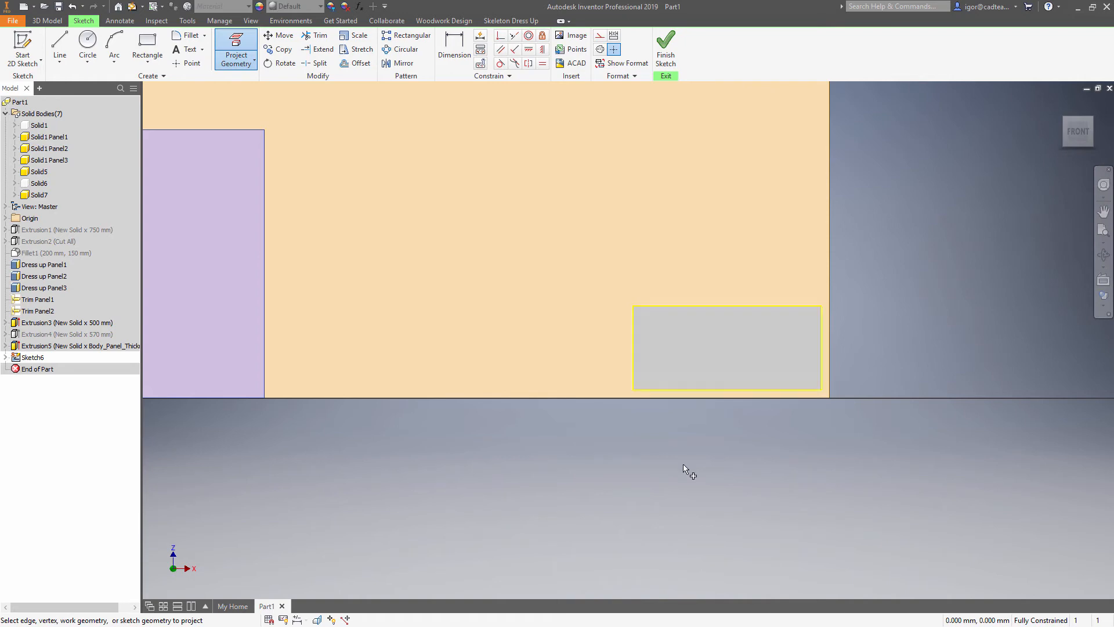
right_click(708, 467)
left_click(724, 465)
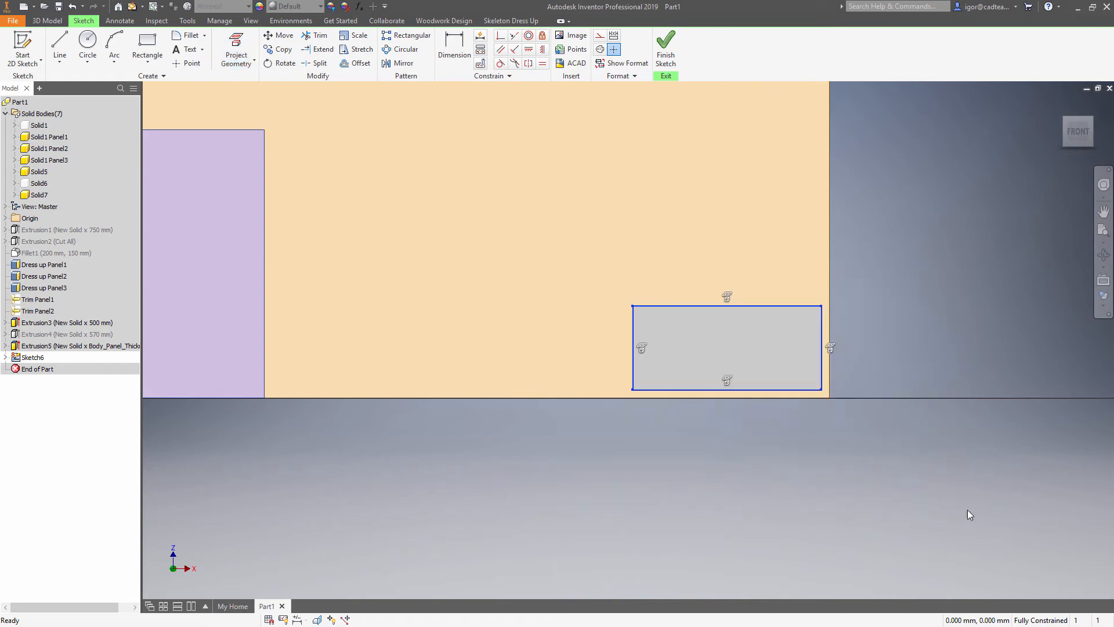
right_click(872, 472)
left_click(909, 472)
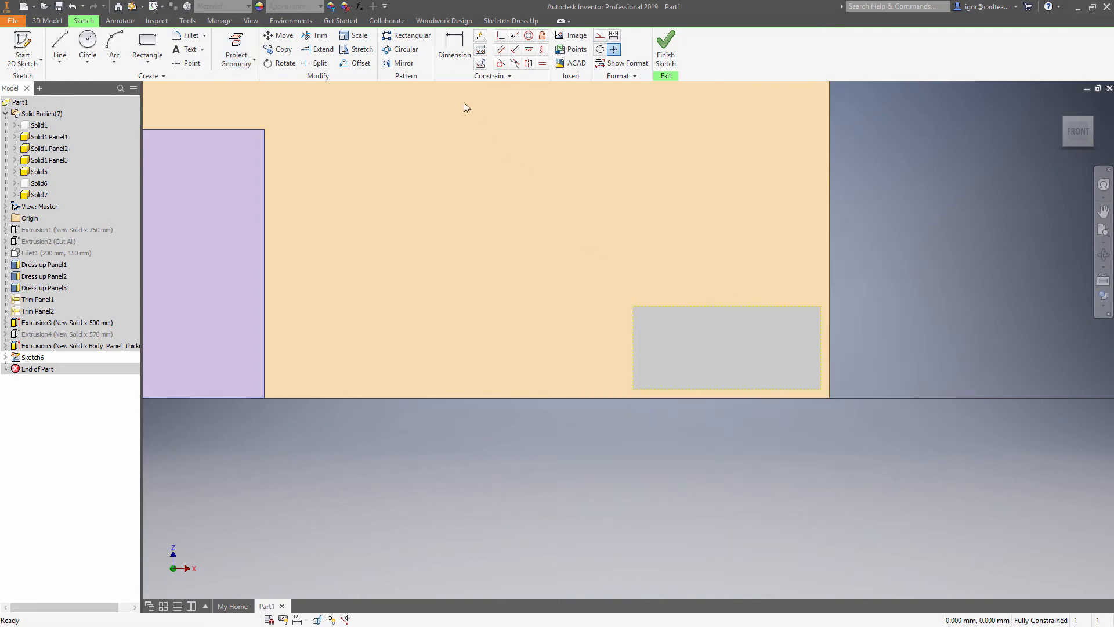
- Offset the projected facade outline inward by 1.5 mm and finish the sketch
left_click(372, 64)
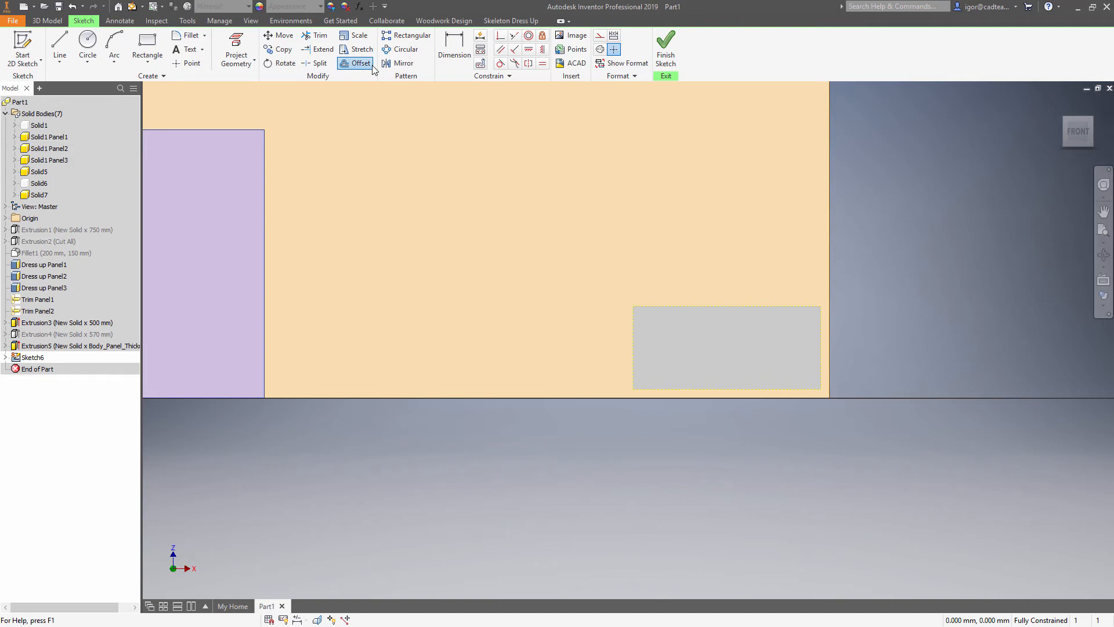
left_click(648, 308)
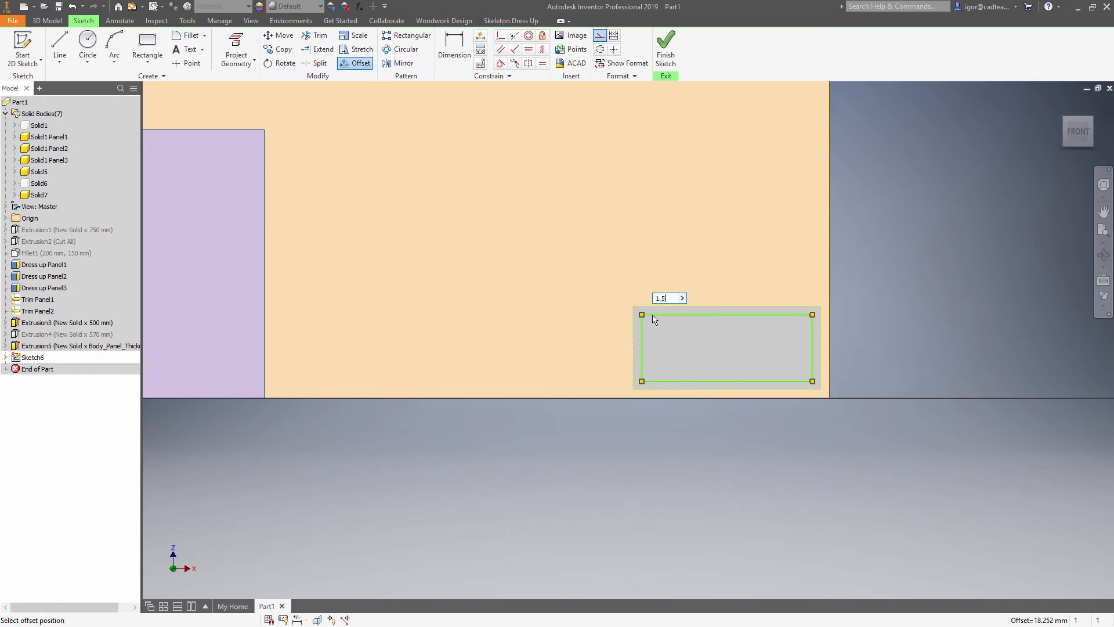
key("Return")
left_click(664, 49)
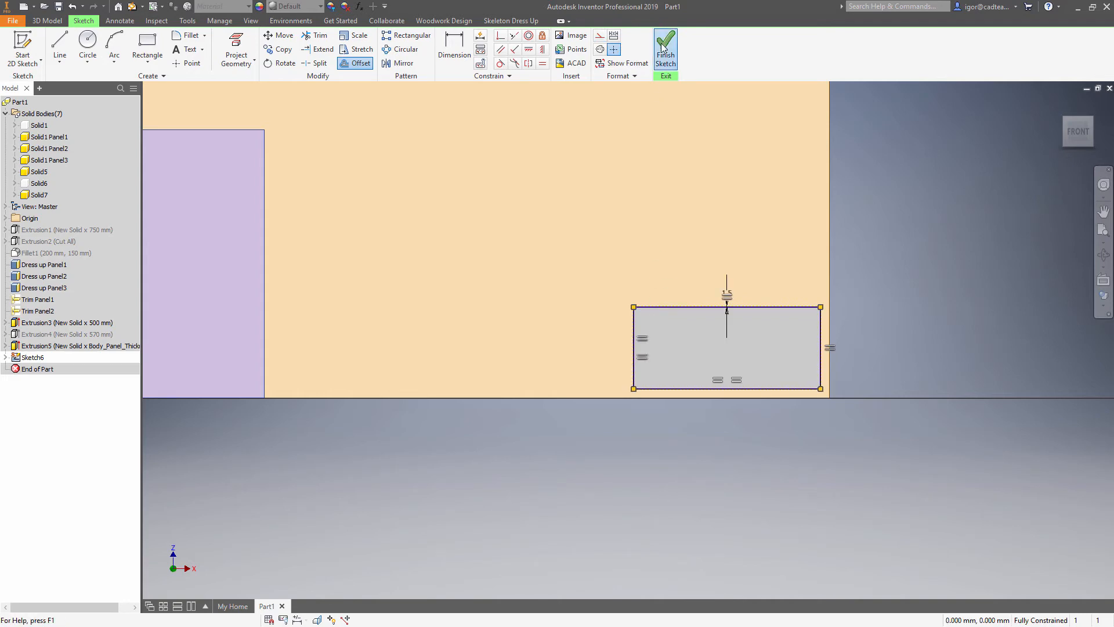
- Extrude the offset rectangle into the facade panel by Body_Panel_Thickness with the Intersect operation to leave the 1.5 mm gap
scroll(381, 128, "down", 3)
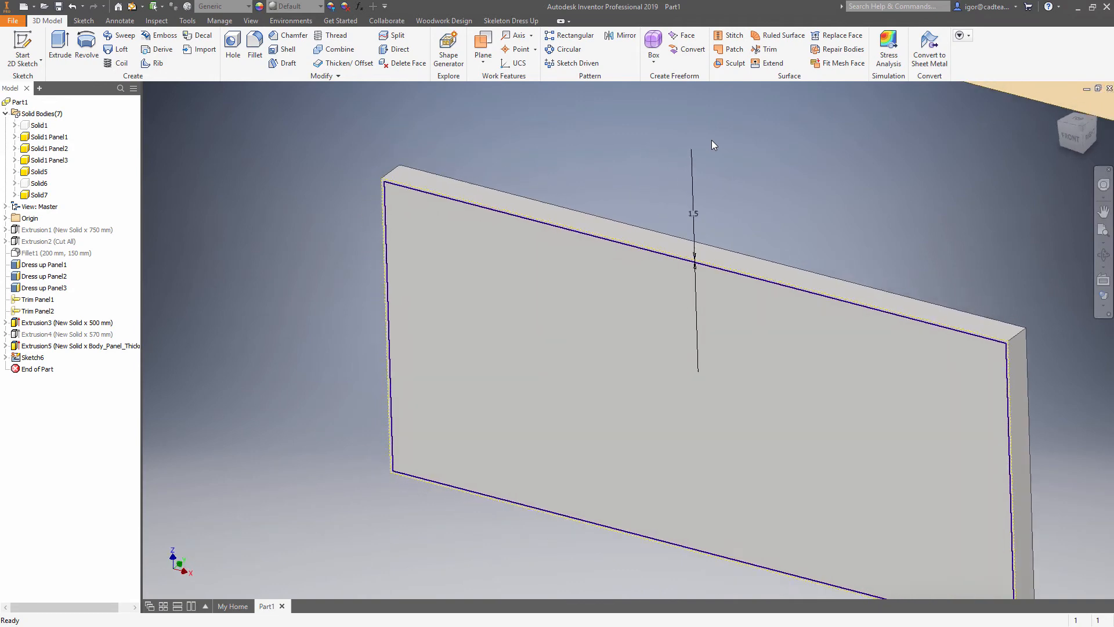
left_click(60, 50)
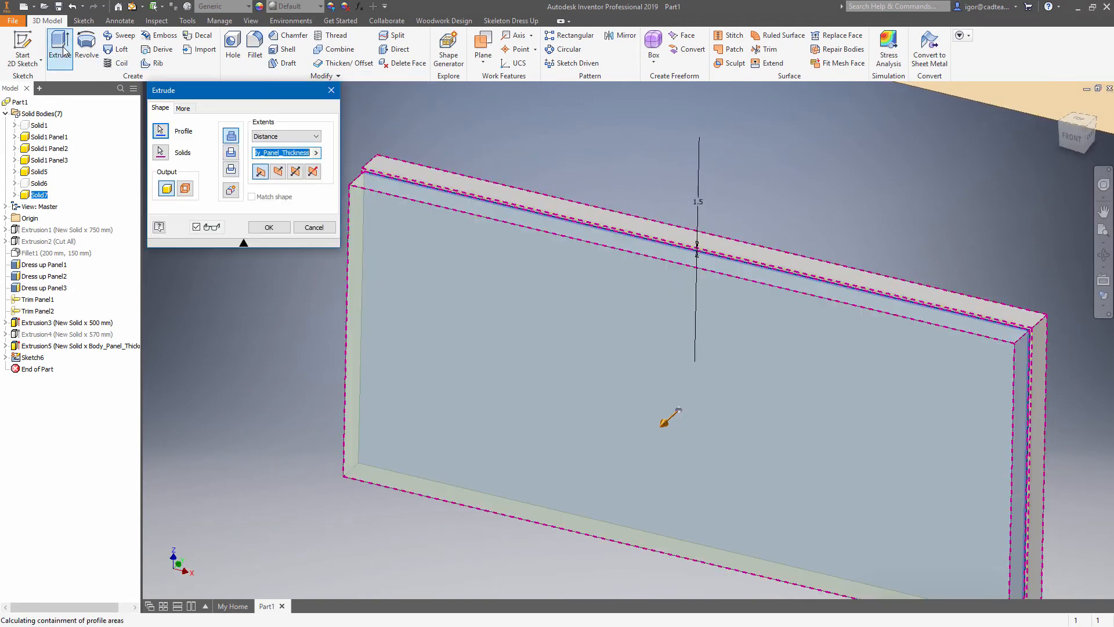
left_click(281, 173)
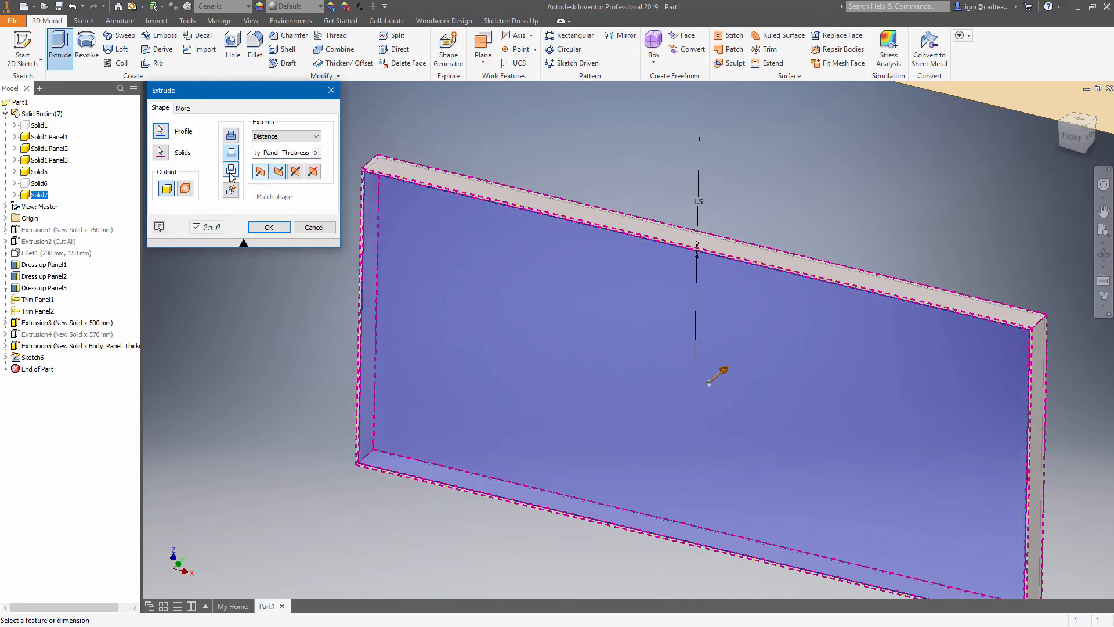
left_click(230, 173)
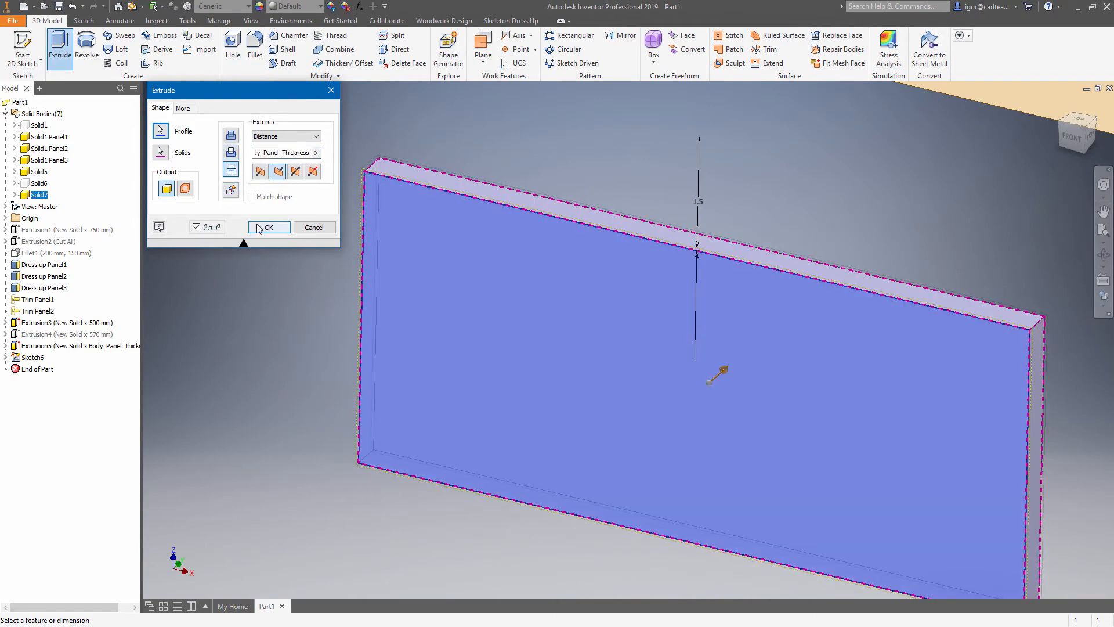
left_click(257, 225)
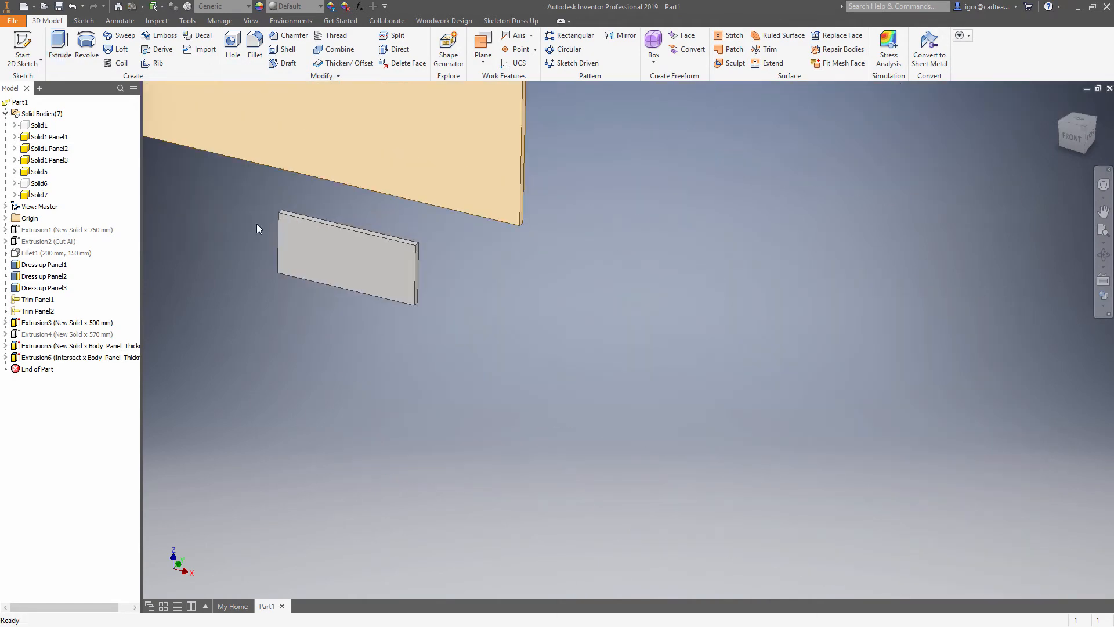
- Show the Solid6 pedestal skeleton to check the gap around the facade panel, and undo the visibility change
right_click(44, 183)
left_click(102, 241)
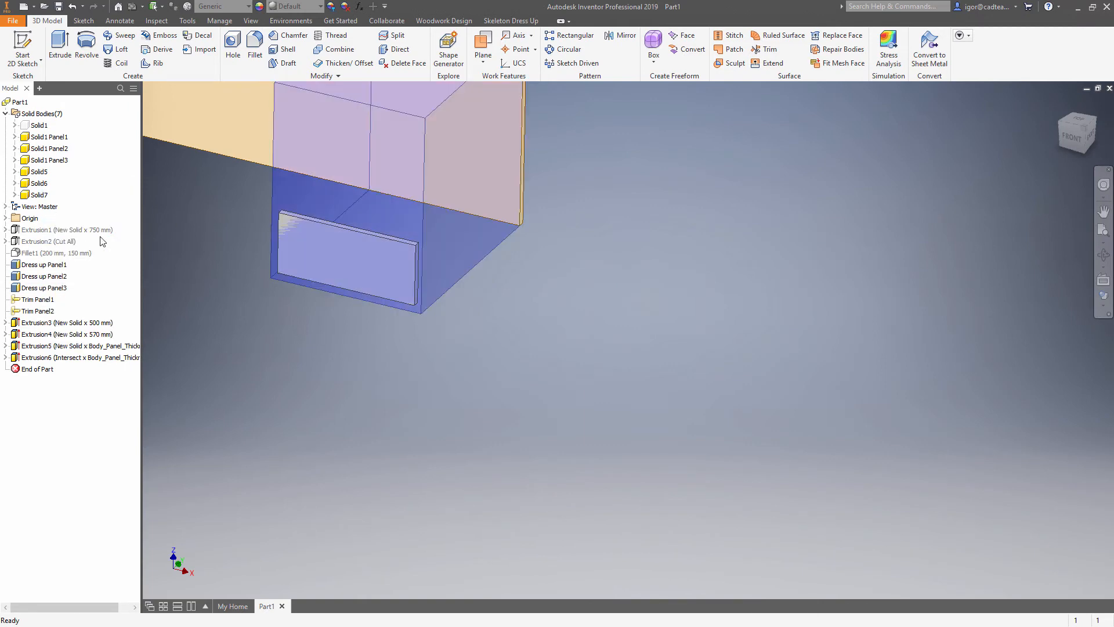
middle_click_drag(281, 261, 395, 348)
key("ctrl+z")
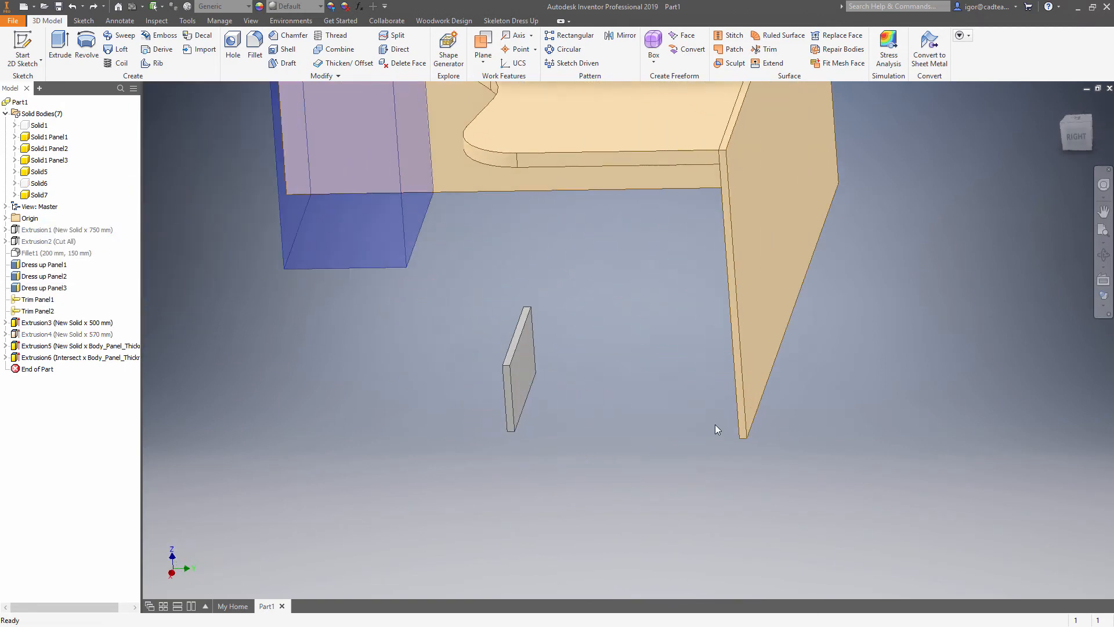
- Start a sketch on the facade panel's rear face, project the face outline and convert it to construction lines
left_click(596, 357)
left_click(678, 349)
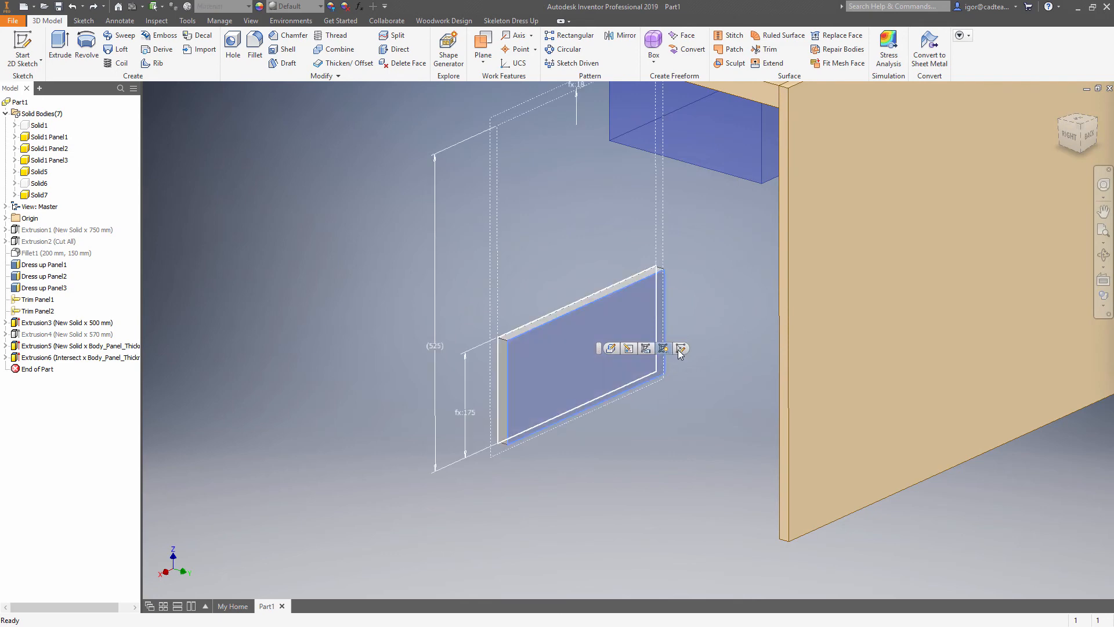
left_click(236, 49)
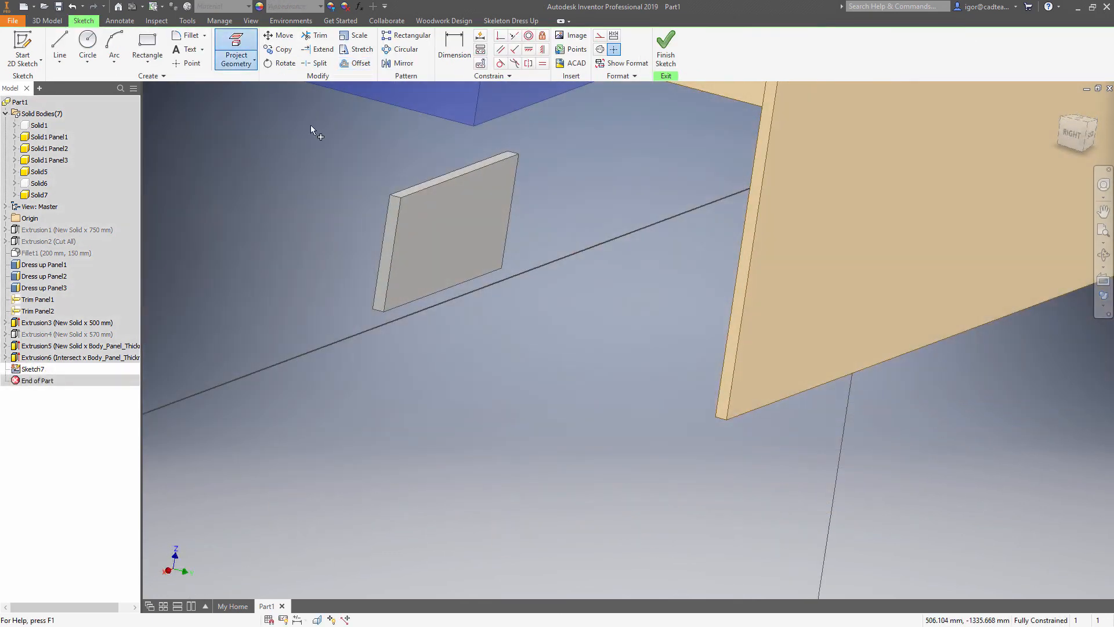
left_click(428, 253)
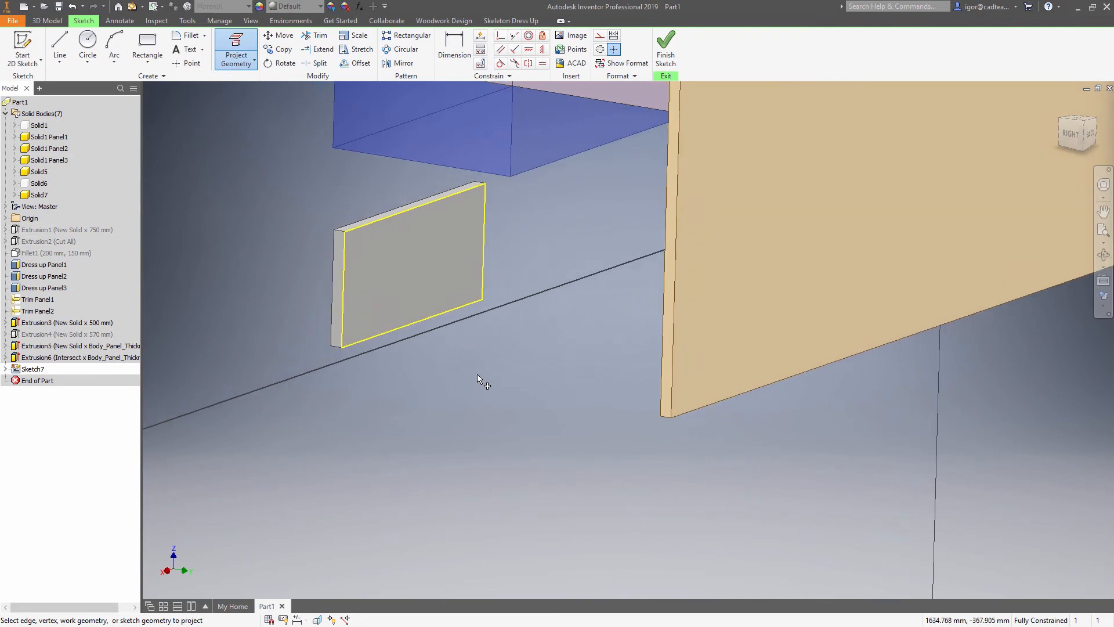
left_click_drag(264, 143, 563, 393)
right_click(561, 391)
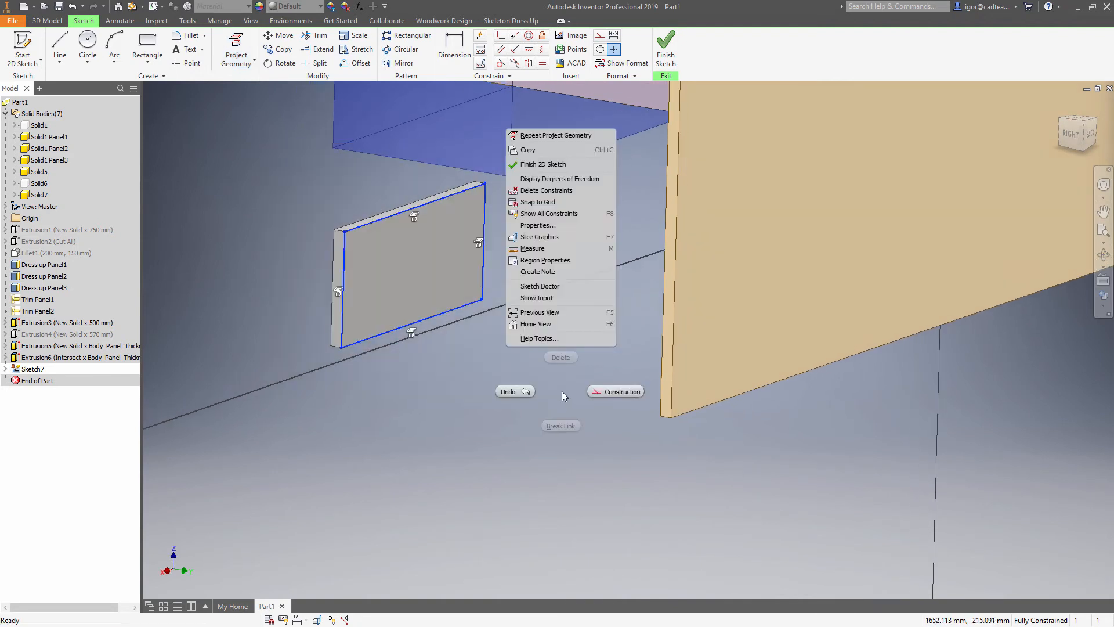
left_click(597, 390)
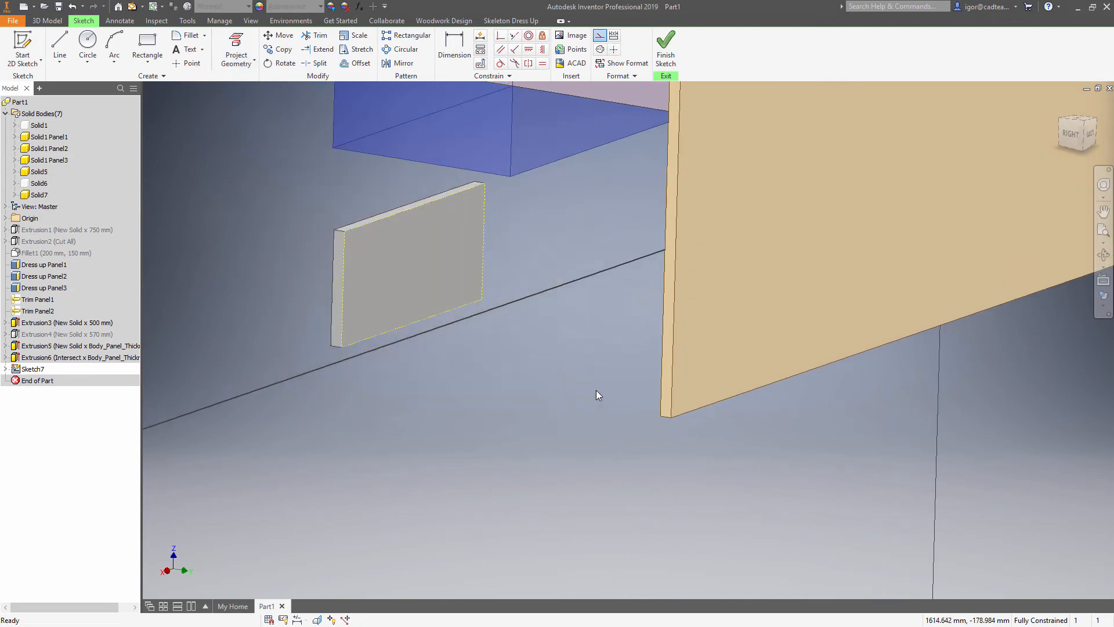
- Draw a rectangle inside the projected outline and vertically align its upper edge's midpoint with the midpoint of the outline's lower edge
left_click(147, 49)
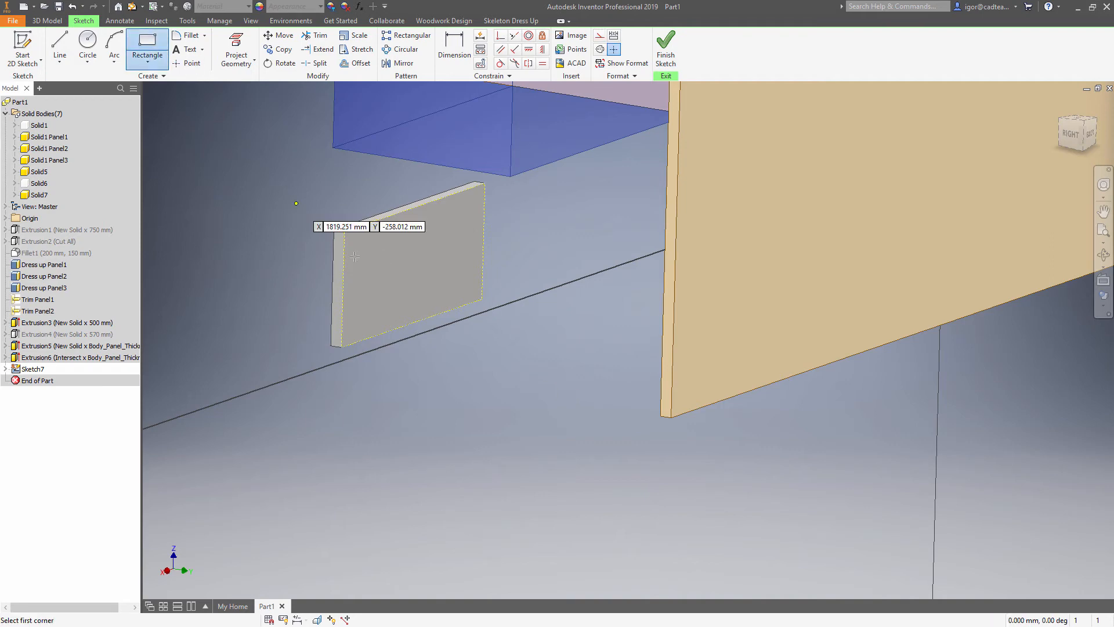
left_click(364, 249)
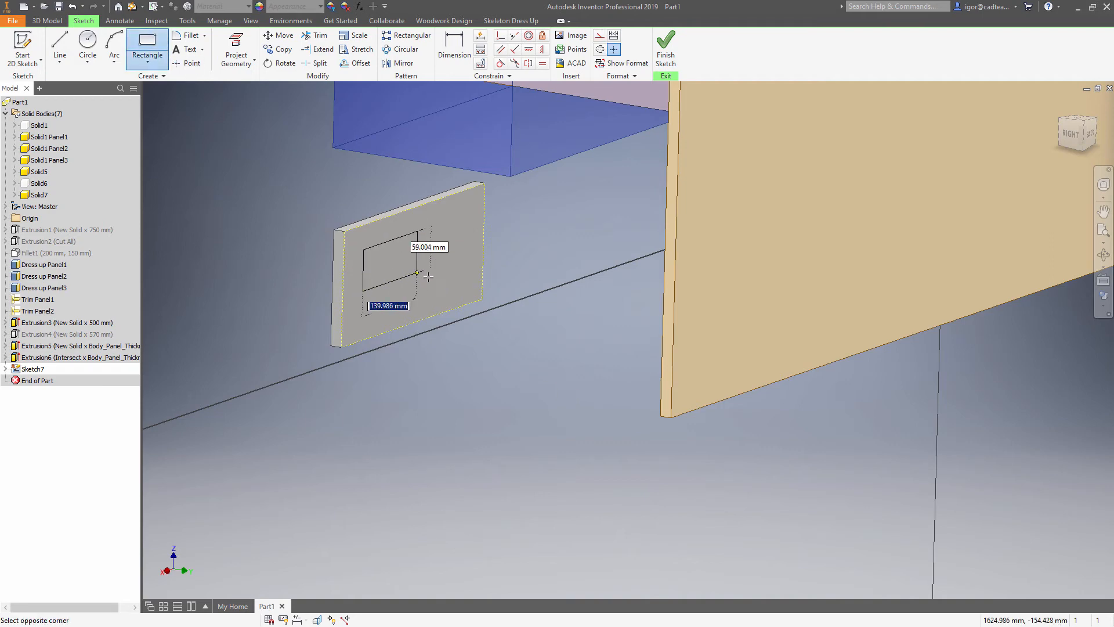
left_click(461, 285)
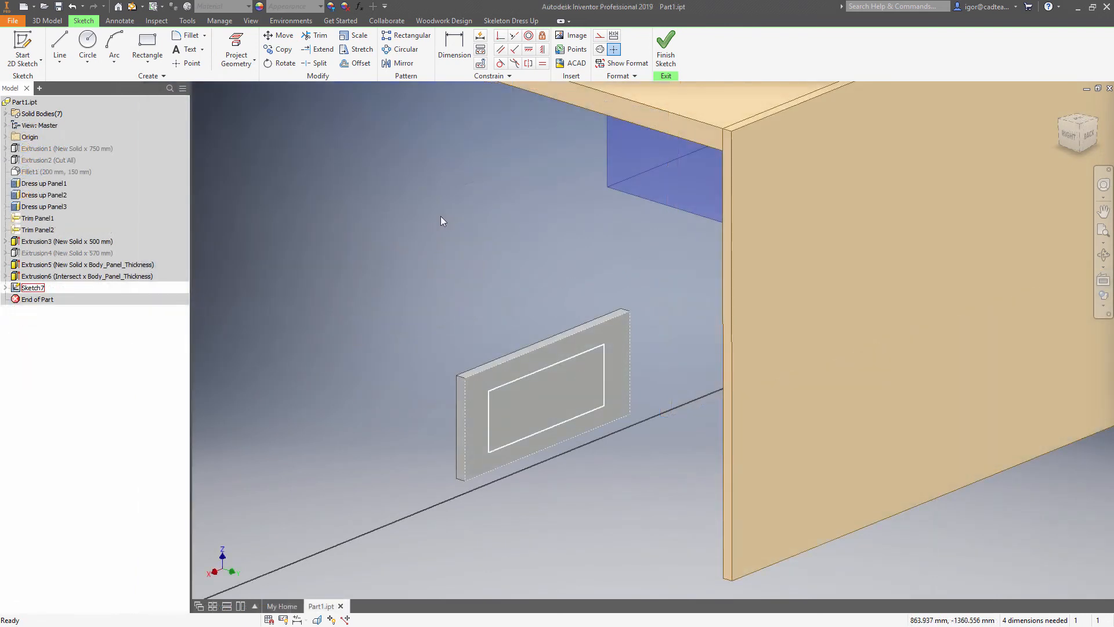
left_click(545, 49)
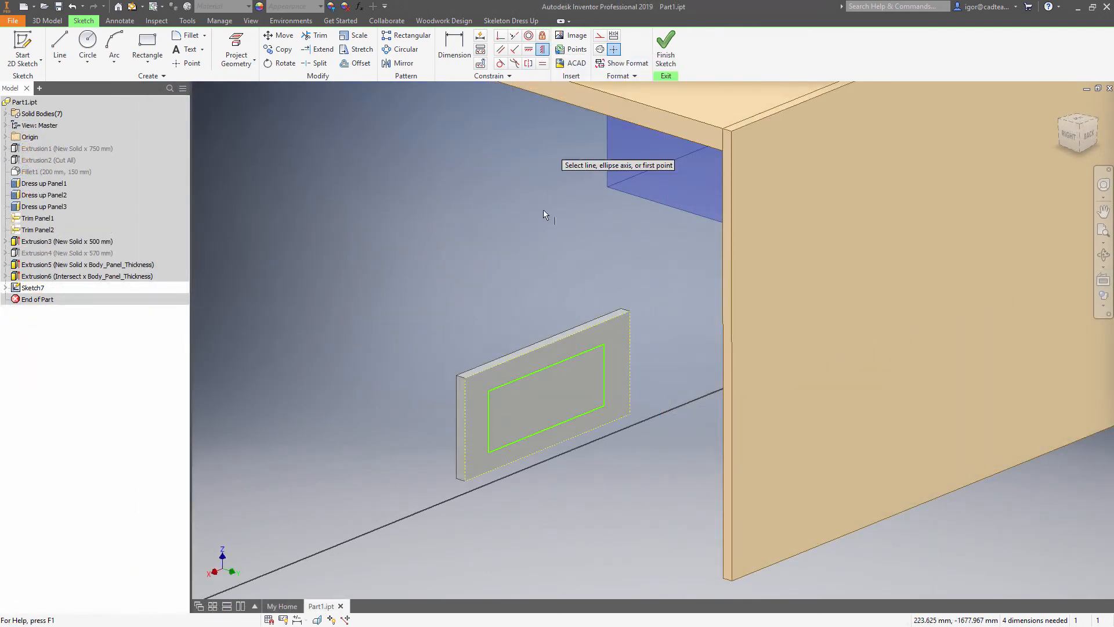
left_click(546, 367)
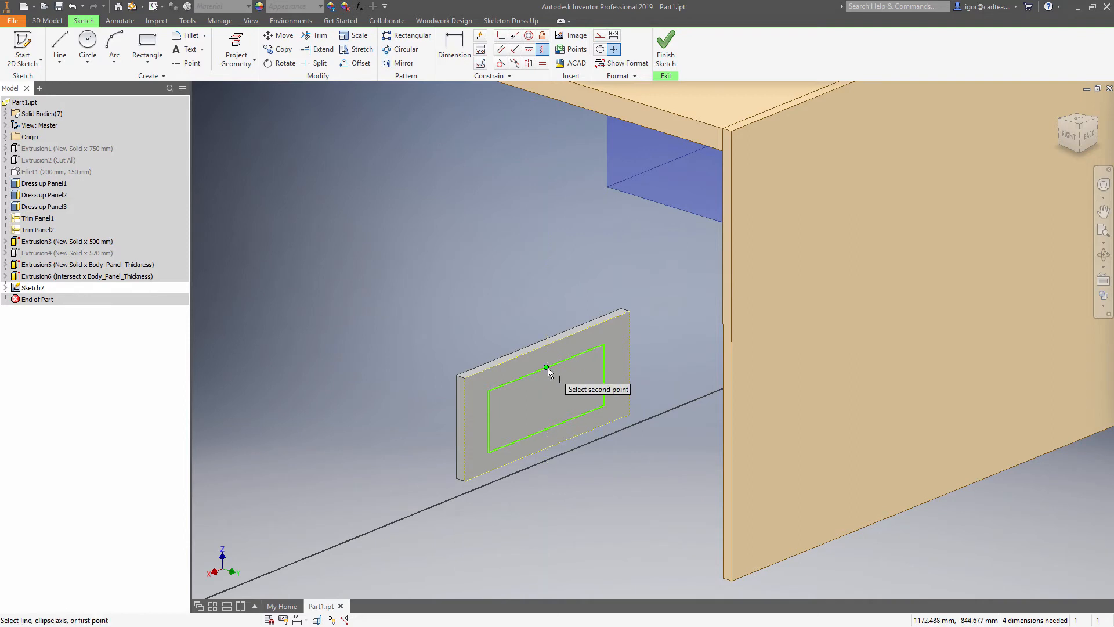
left_click(548, 448)
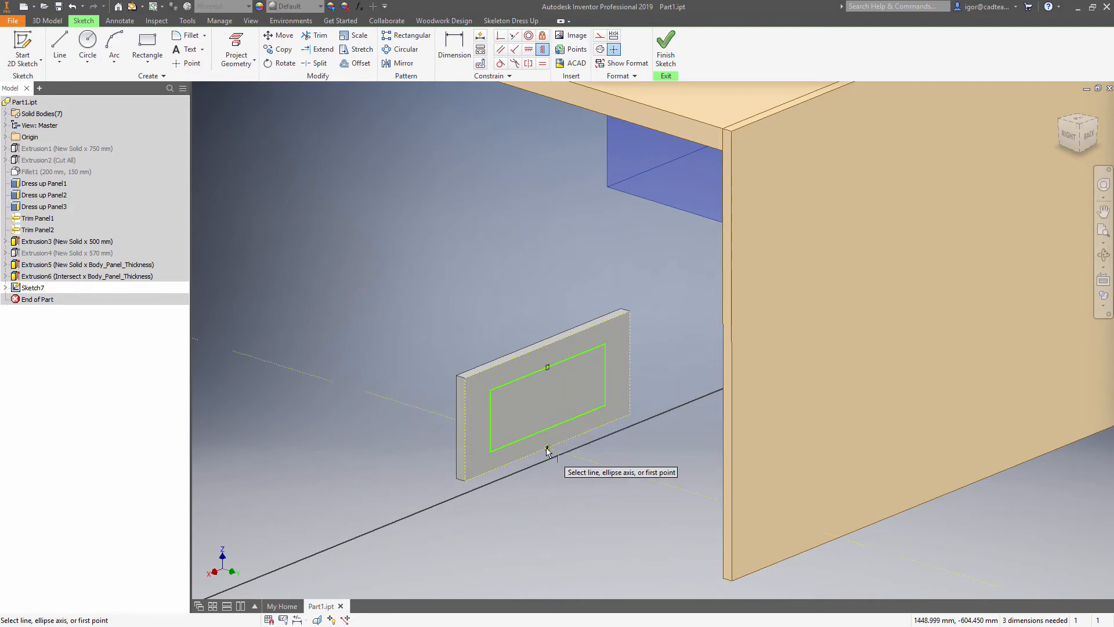
key("Escape")
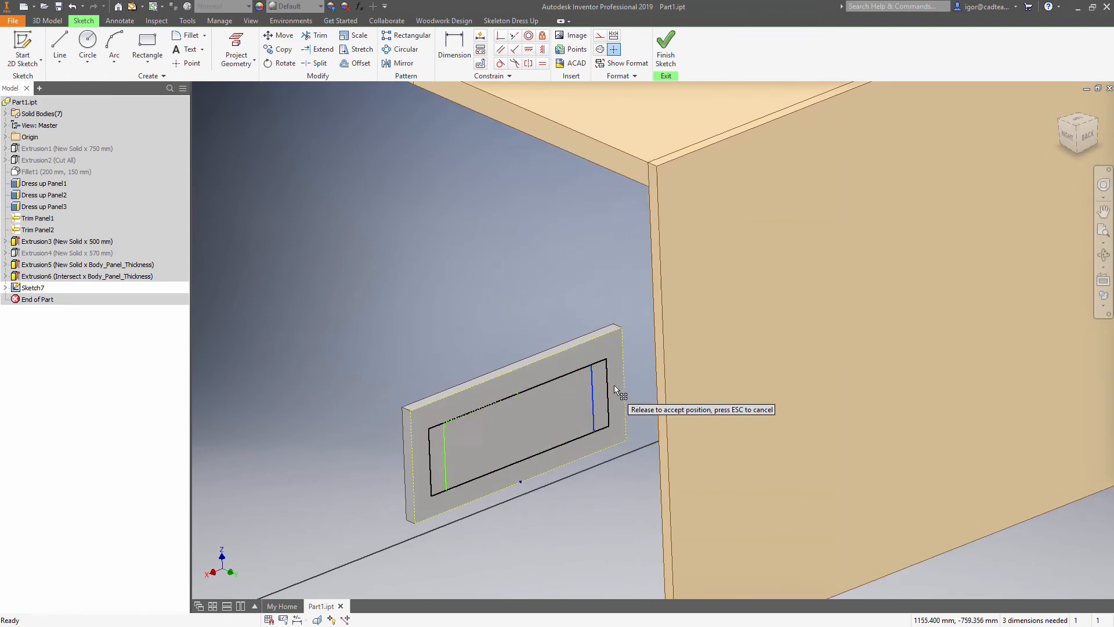
- Stretch the rectangle sideways and attach its corner to the projected outline so it spans the facade's full width
left_click(607, 392)
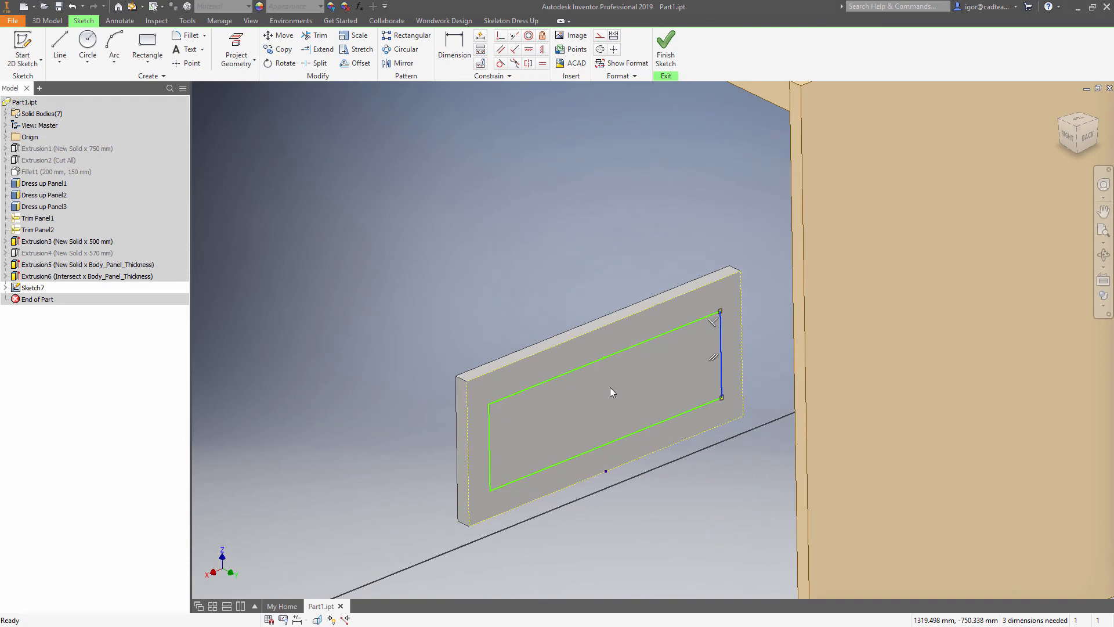
key("Escape")
left_click_drag(489, 405, 469, 409)
- Dimension the rectangle 30 mm below the facade's upper edge and 15 mm above its lower edge, and finish the sketch
left_click(454, 46)
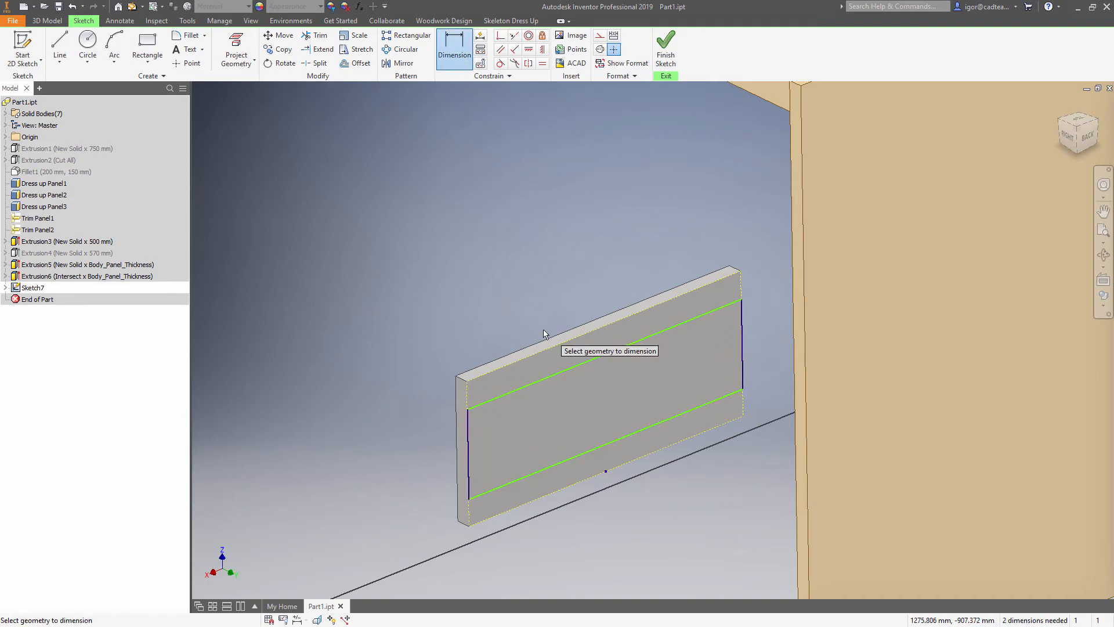
left_click(550, 375)
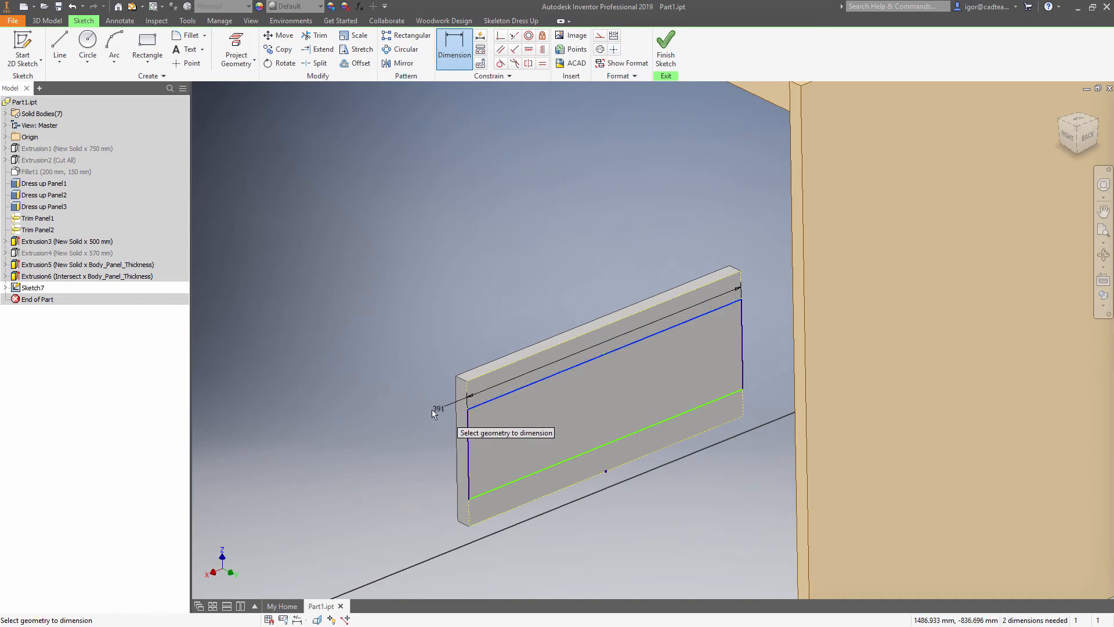
left_click(522, 358)
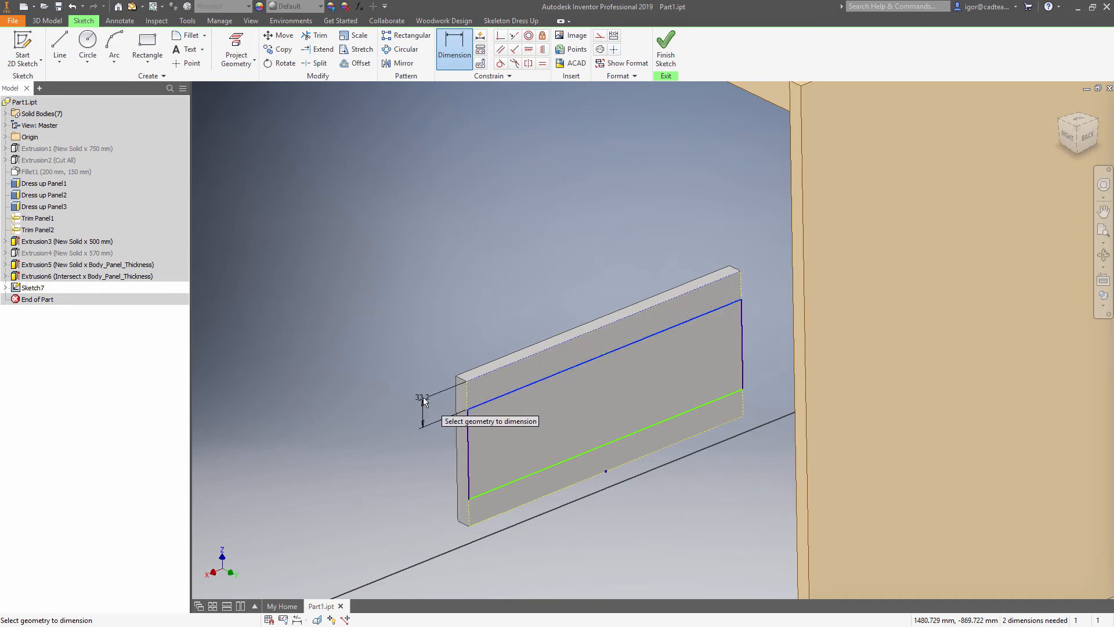
left_click(423, 401)
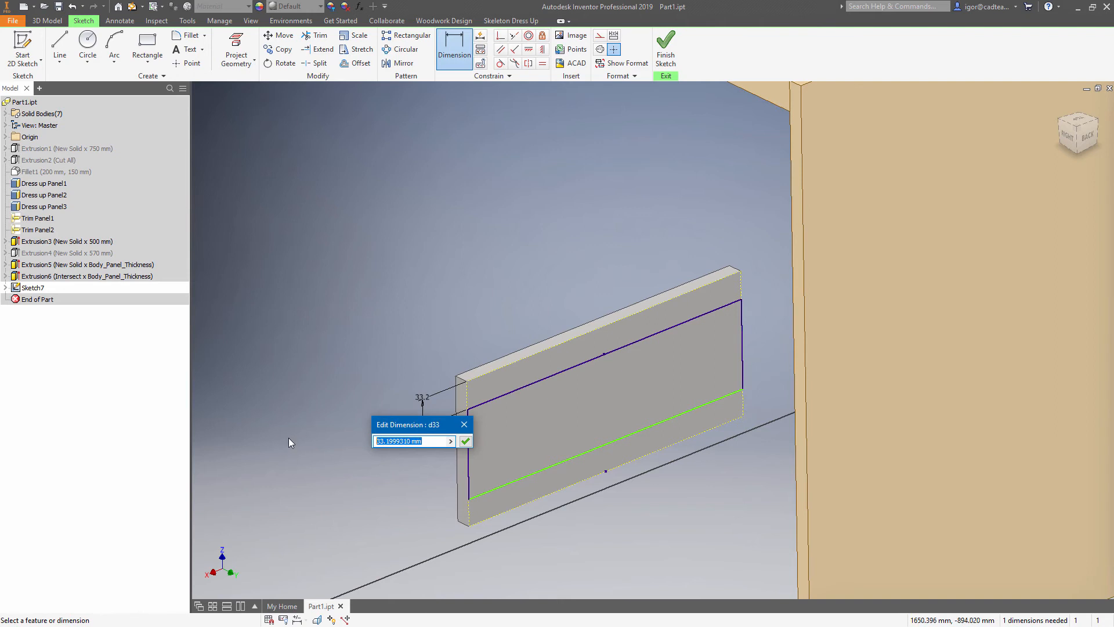
type("30")
key("Return")
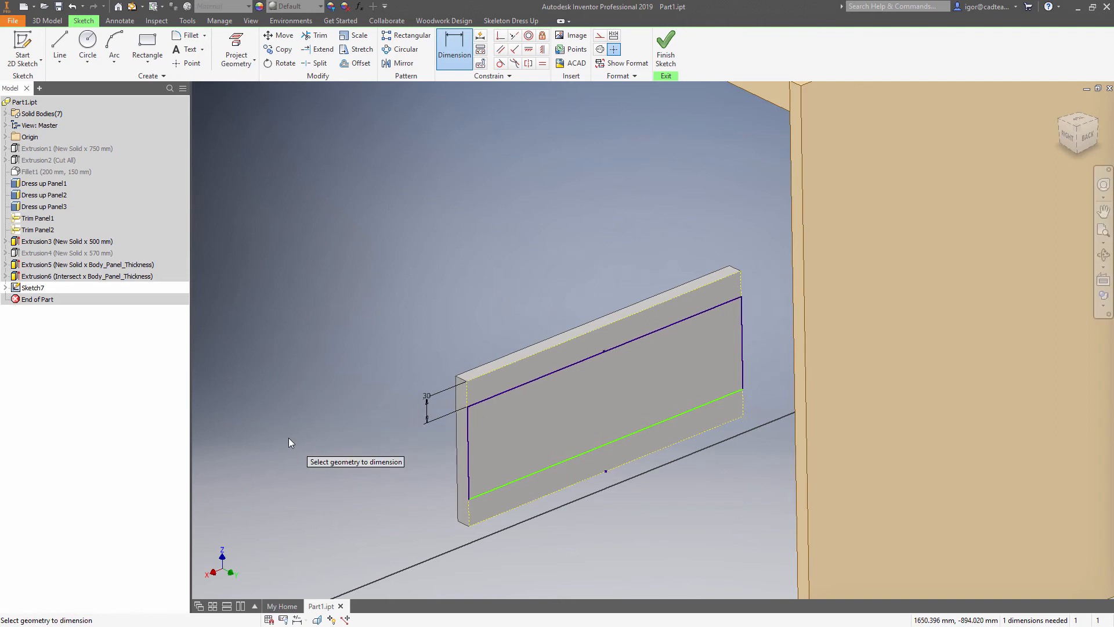
left_click(537, 471)
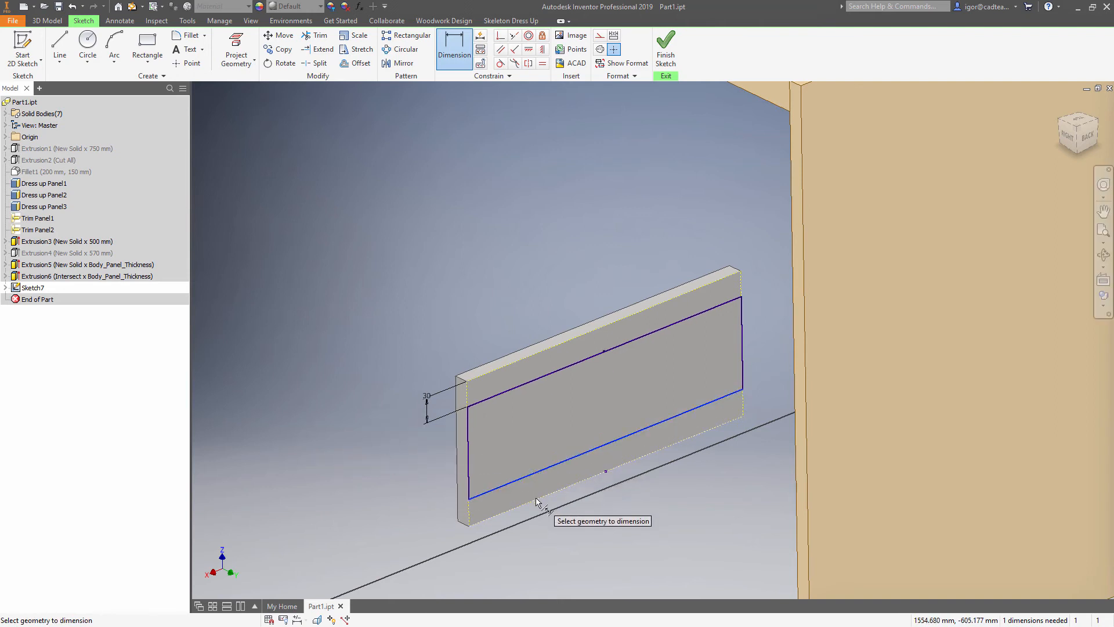
left_click(441, 525)
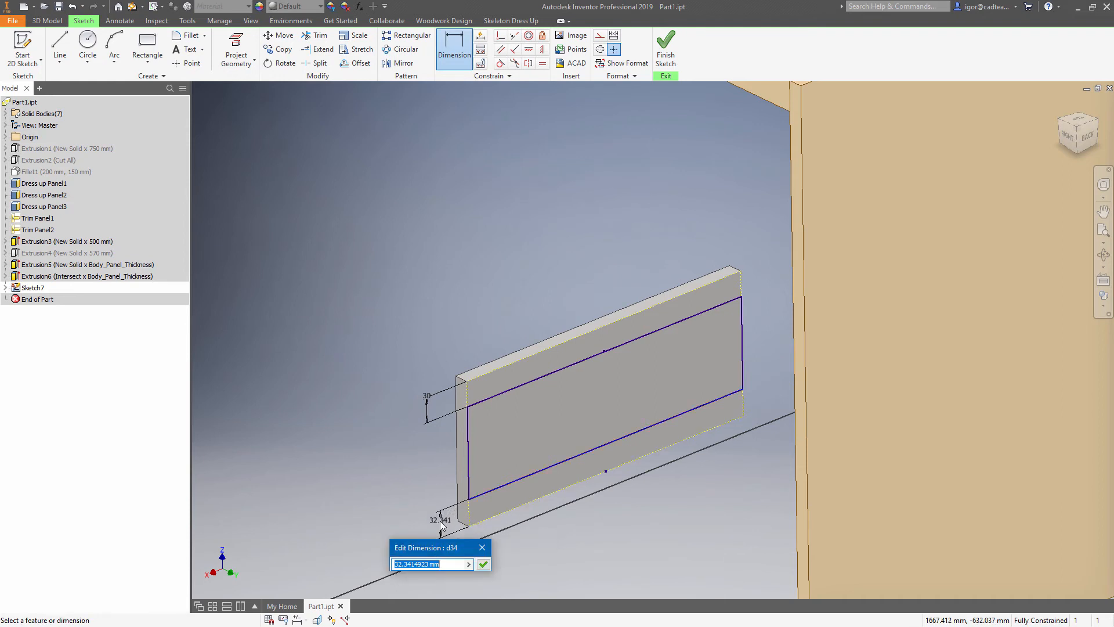
key("Return")
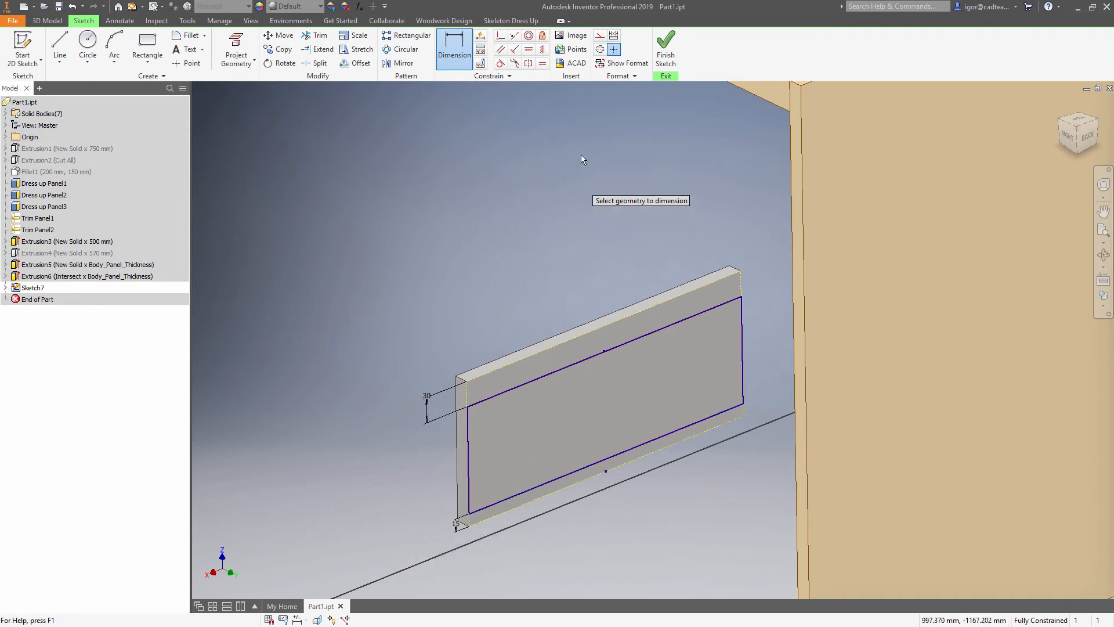
left_click(664, 65)
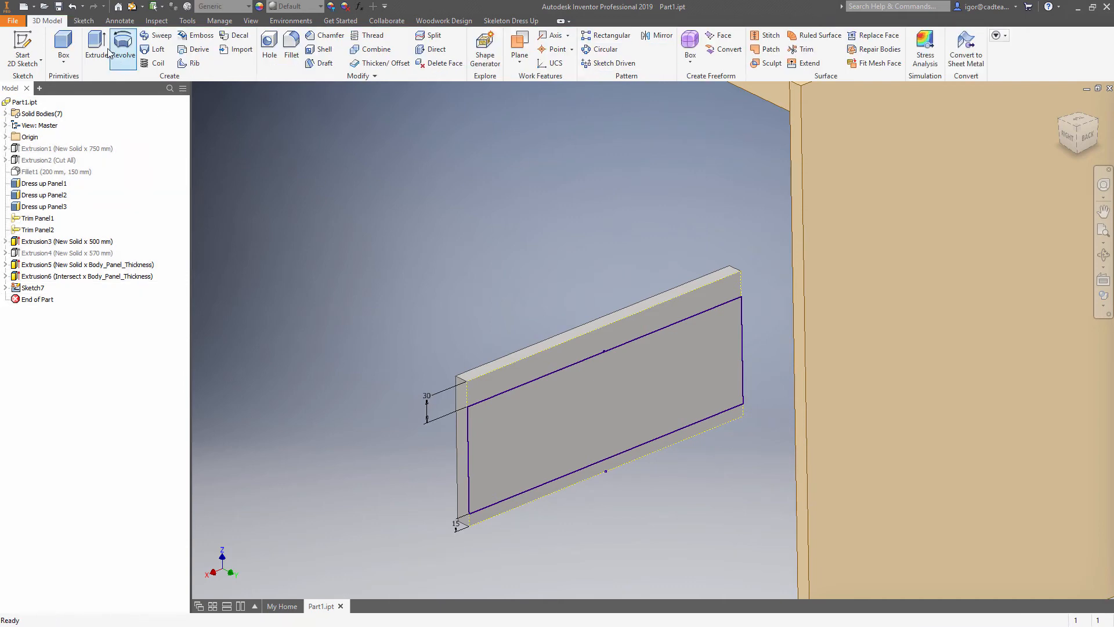
- Extrude the rectangle as a new solid up to the inner face of the desk panel behind it, using the To extent
left_click(109, 52)
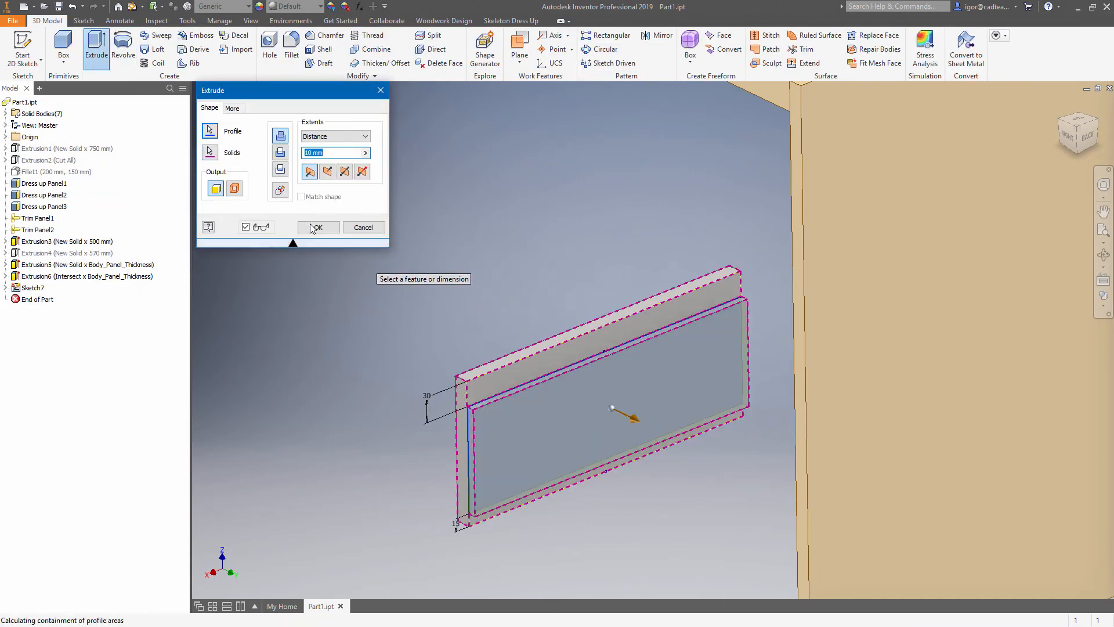
left_click(335, 137)
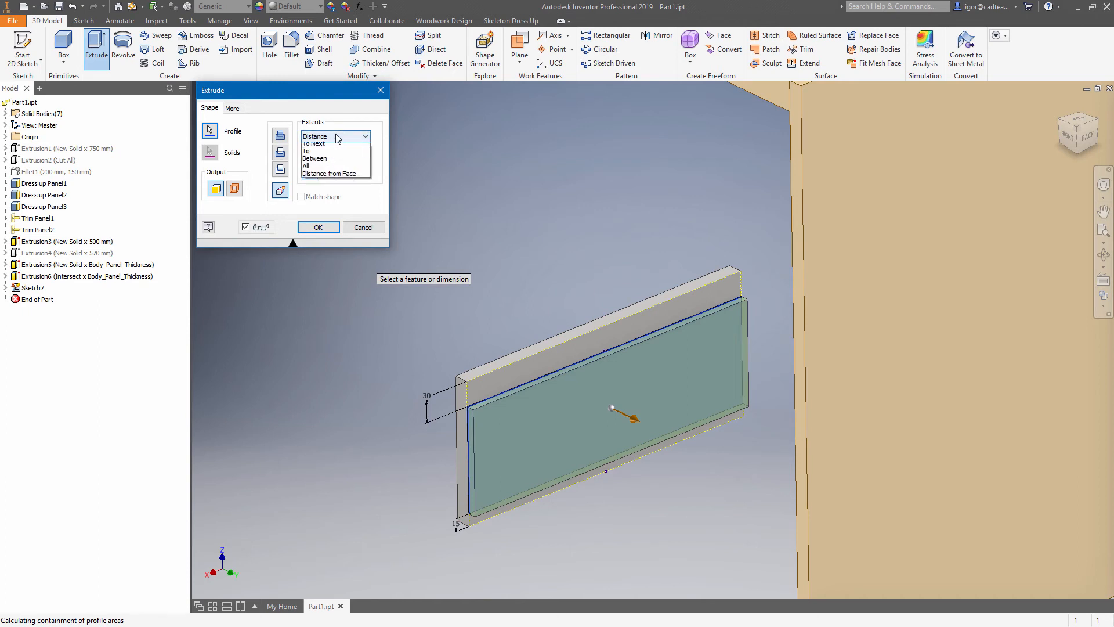
left_click(325, 161)
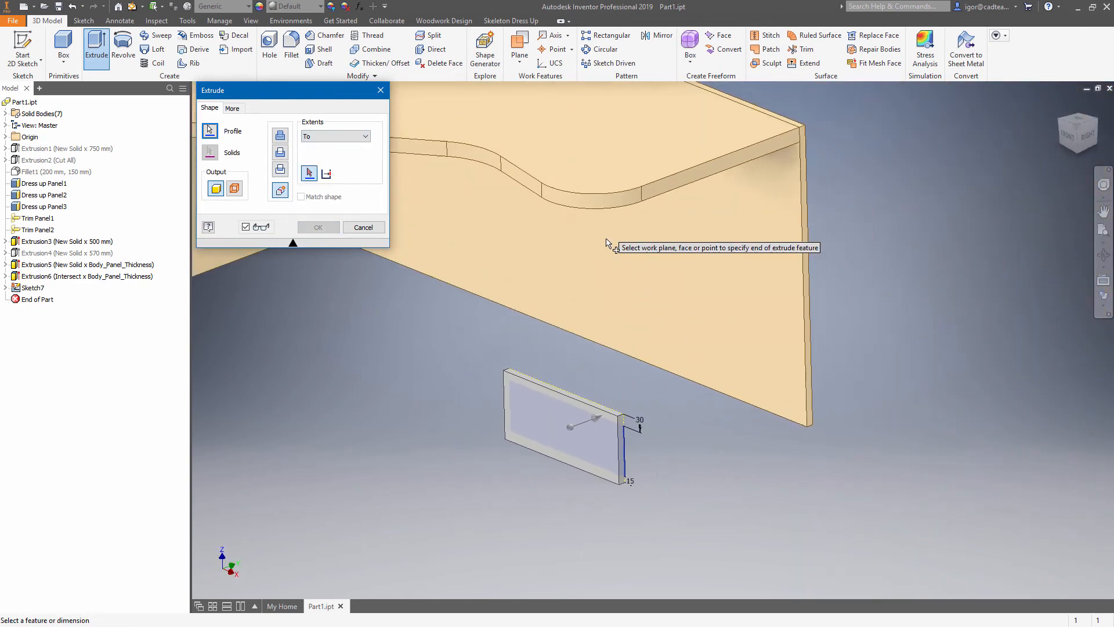
left_click(631, 284)
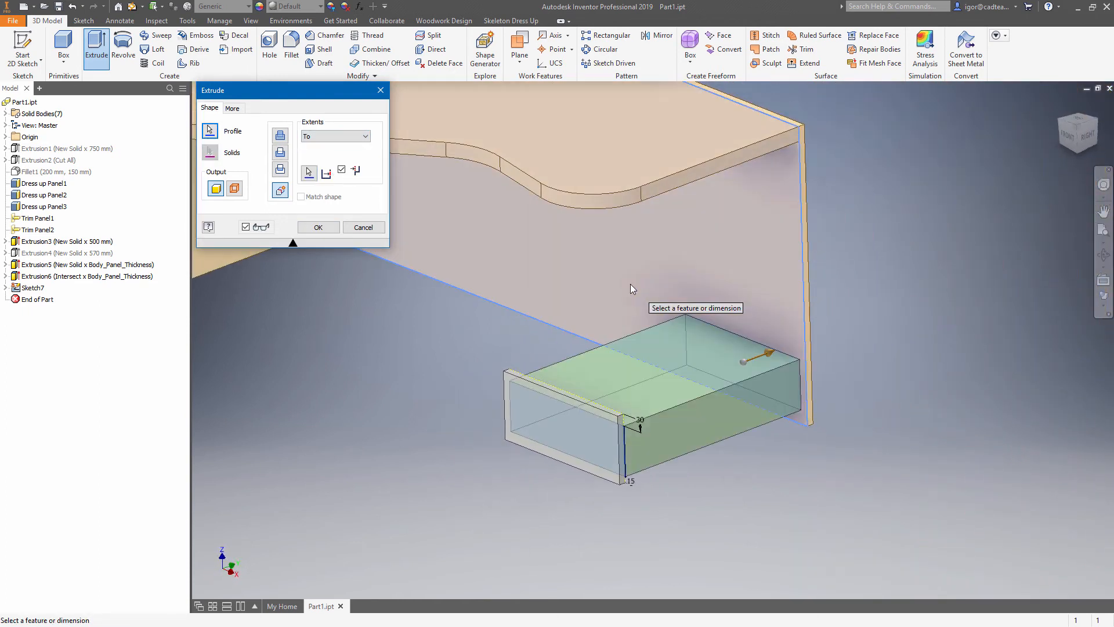
left_click(308, 230)
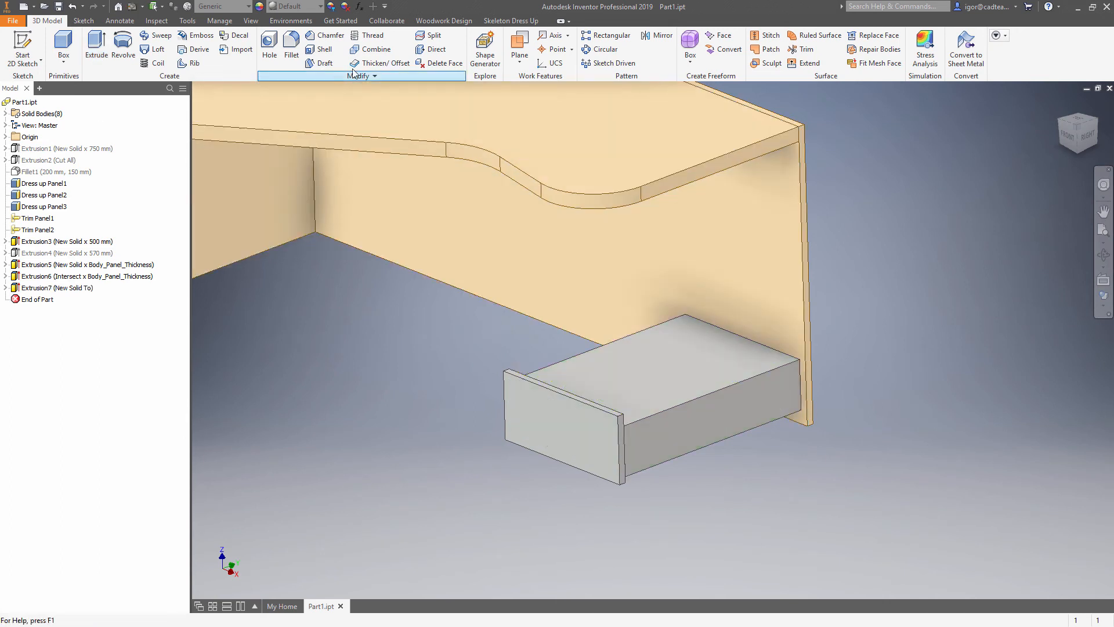
- Move the rear face of the drawer box solid by -30 mm with Direct Edit to shorten the box
left_click(435, 50)
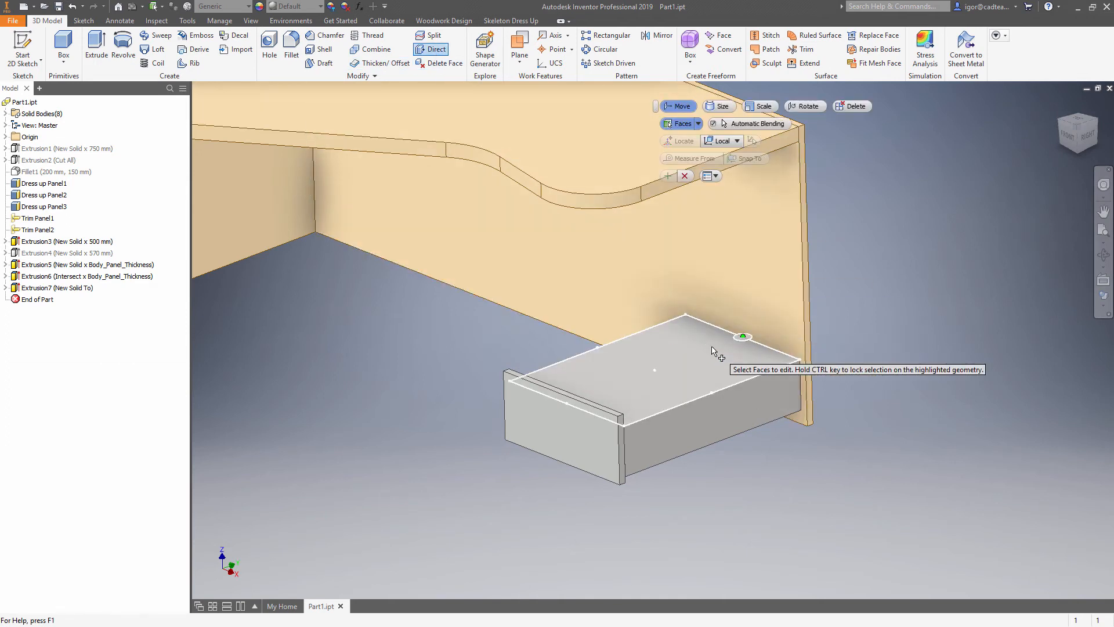
left_click(731, 366)
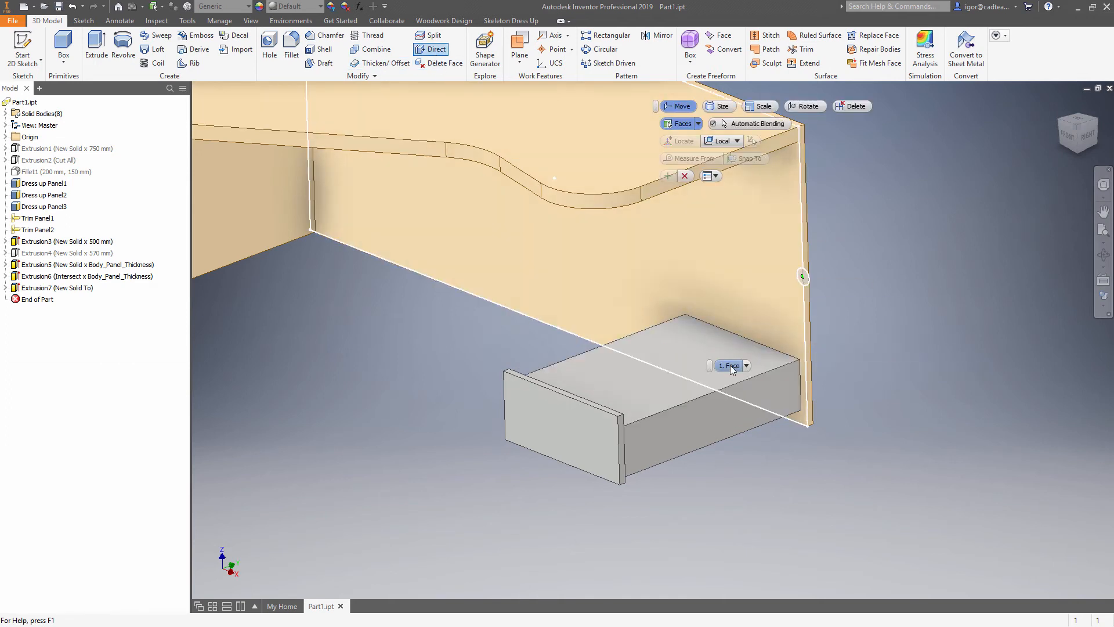
left_click(730, 365)
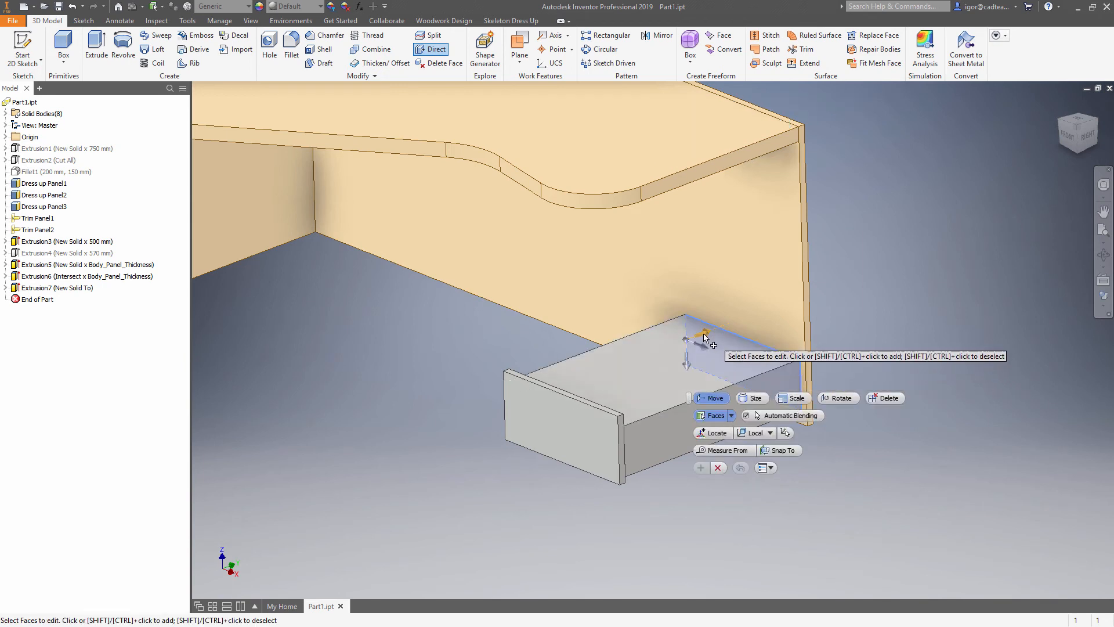
left_click_drag(708, 337, 686, 339)
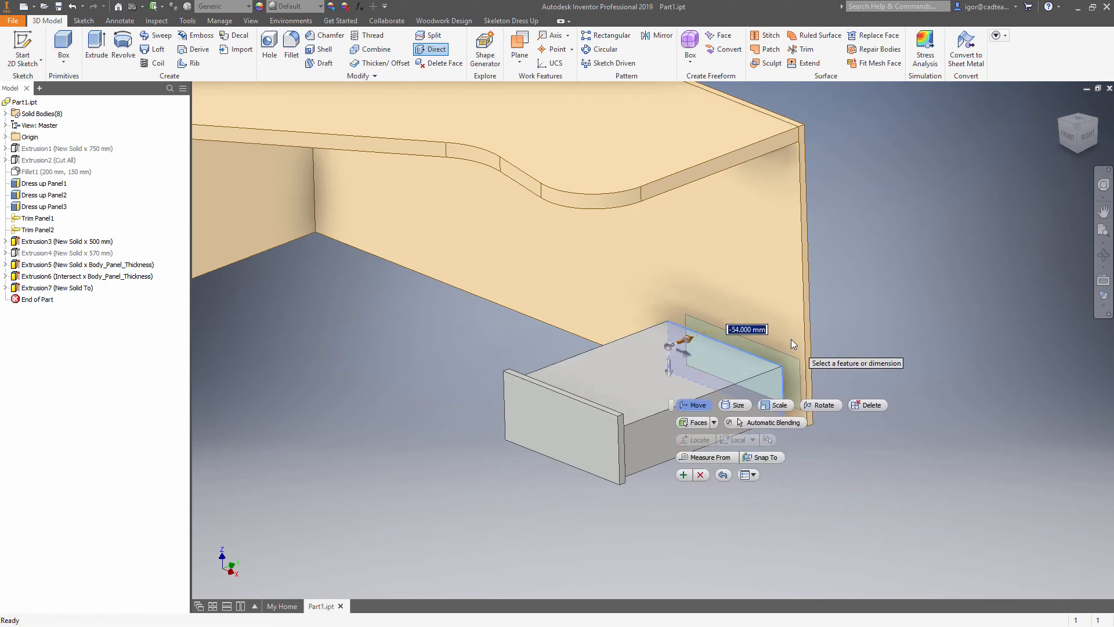
type("-30")
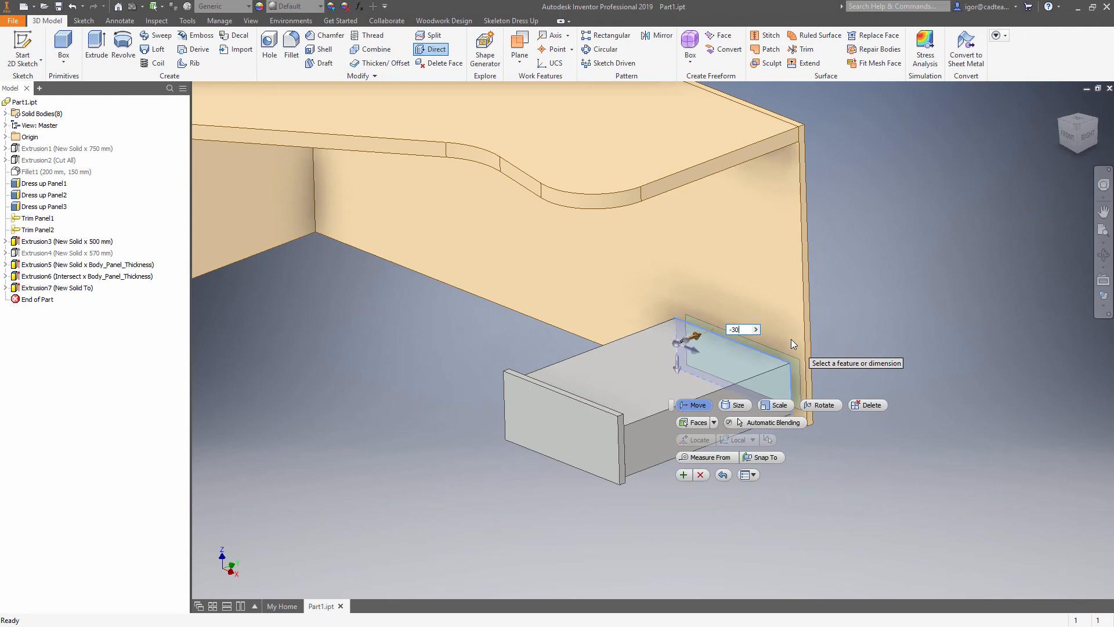
key("Return")
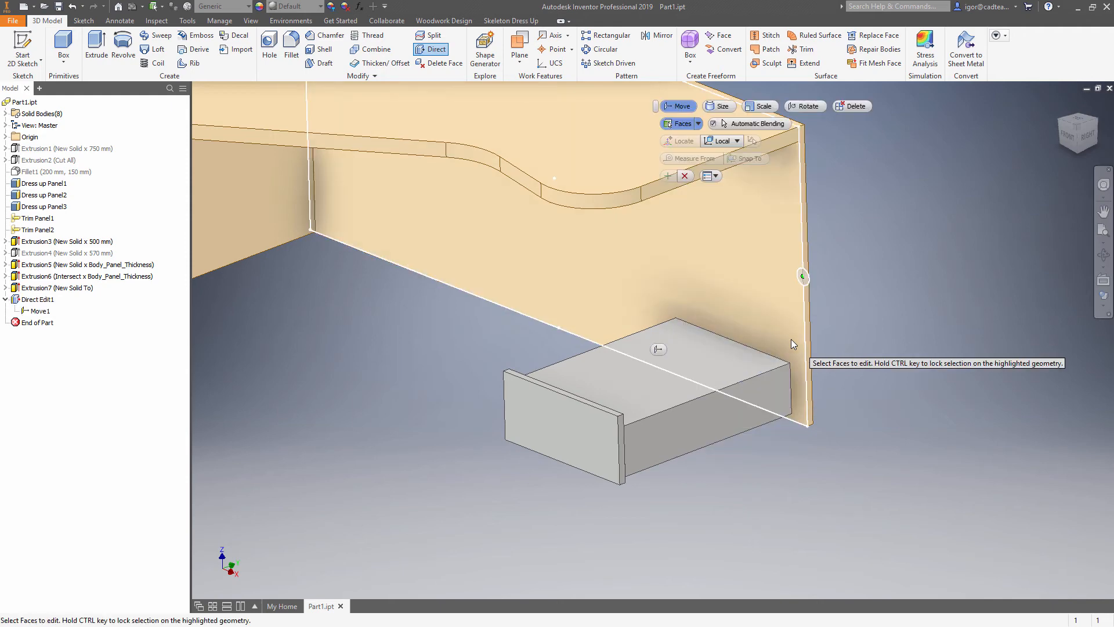
left_click(686, 177)
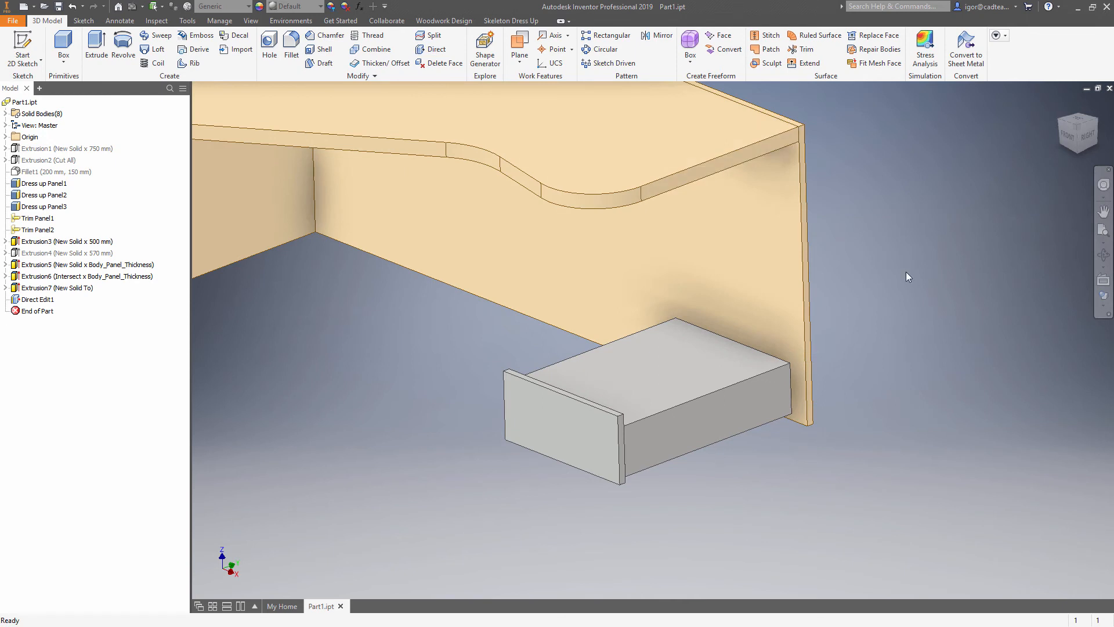
- Show only the two pedestal skeletons using the Skeleton visibility command, leaving the desk skeleton hidden
left_click(494, 21)
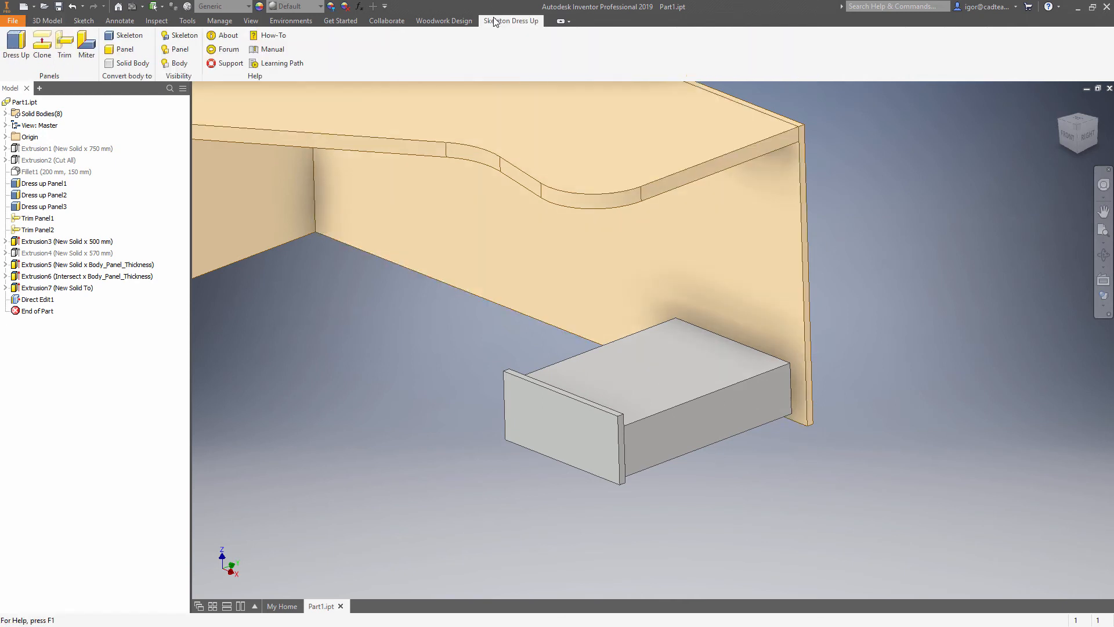
left_click(199, 44)
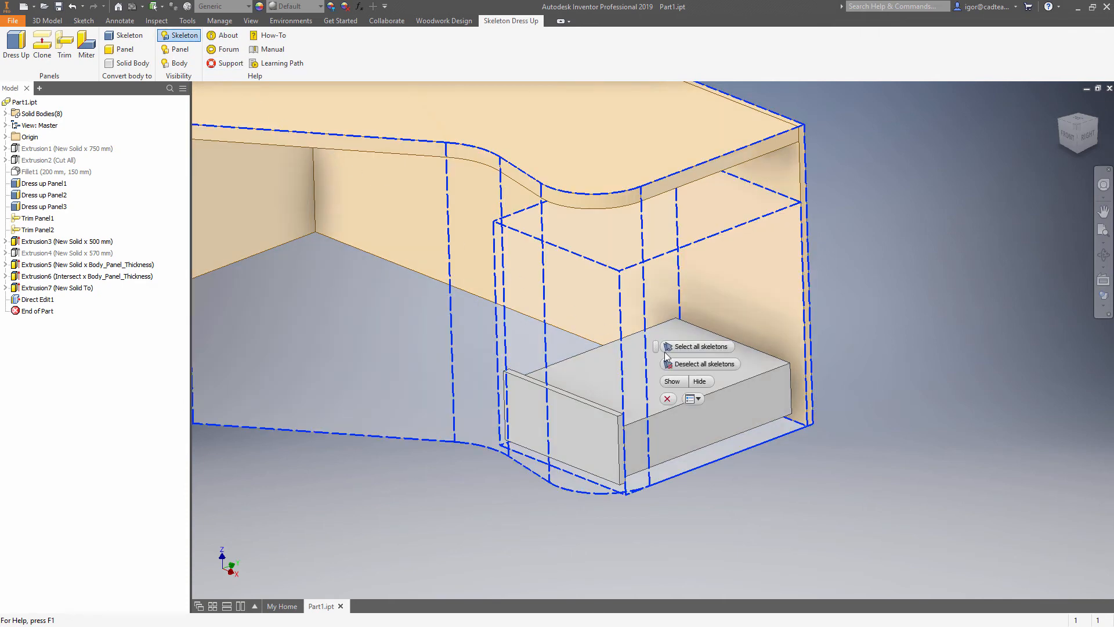
left_click(710, 365)
left_click(602, 289)
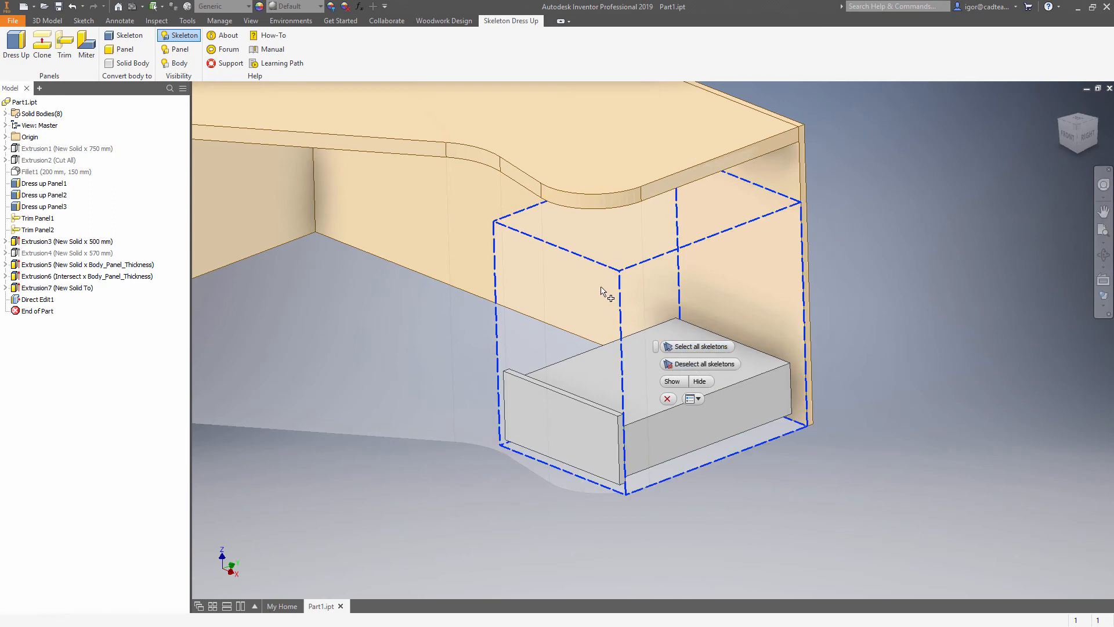
middle_click_drag(406, 284, 571, 293)
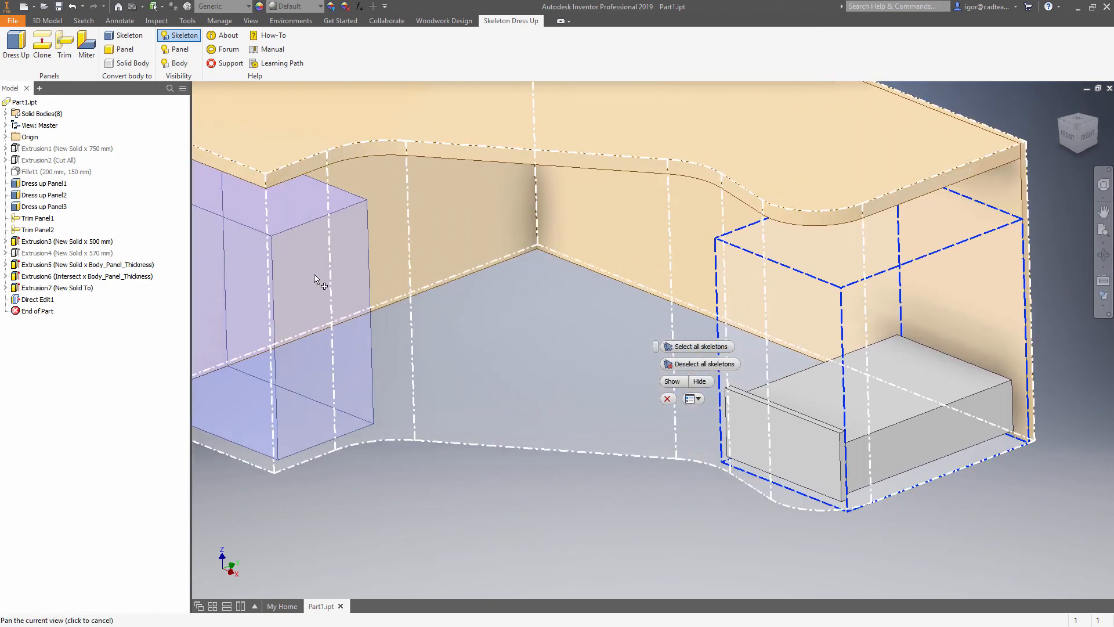
left_click(671, 384)
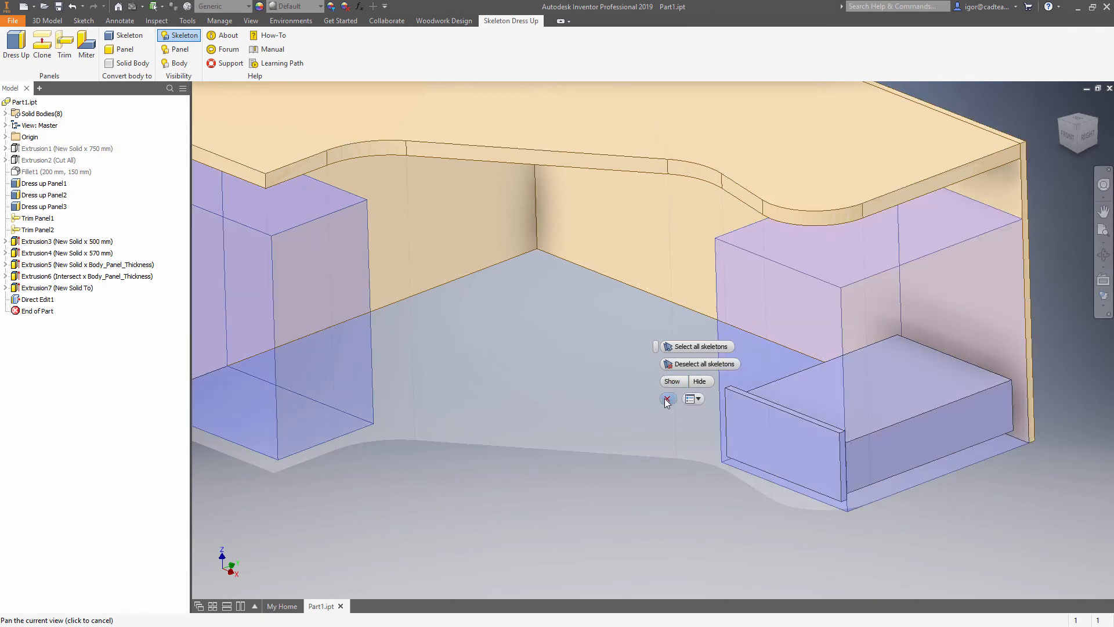
left_click(666, 399)
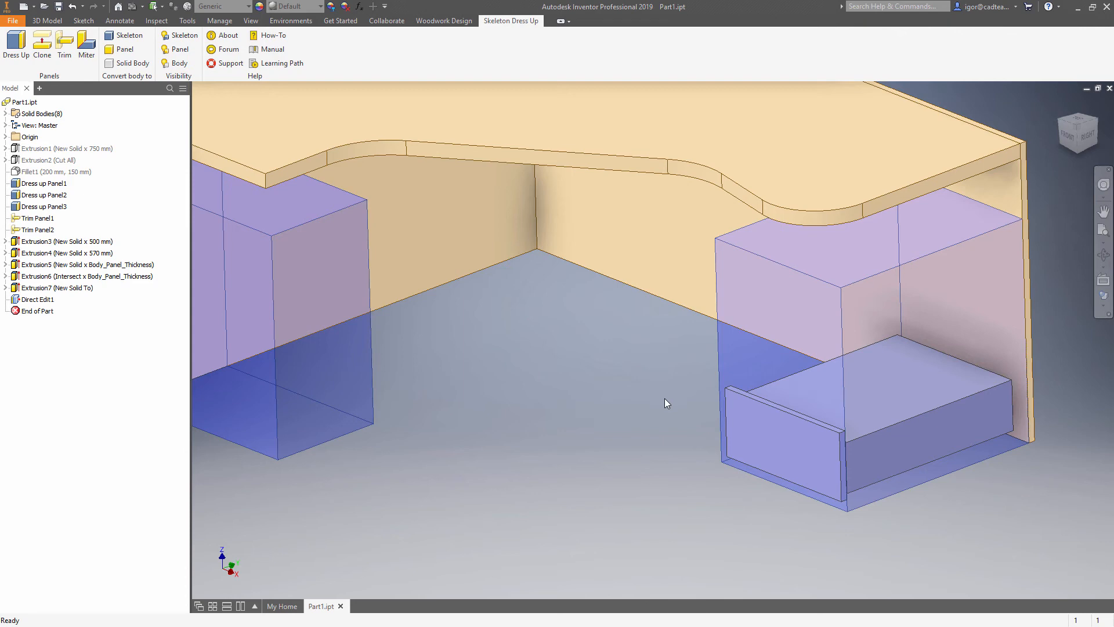
- Start a sketch on the other pedestal skeleton's narrow side face, project the face outline and convert it to construction lines
left_click(350, 287)
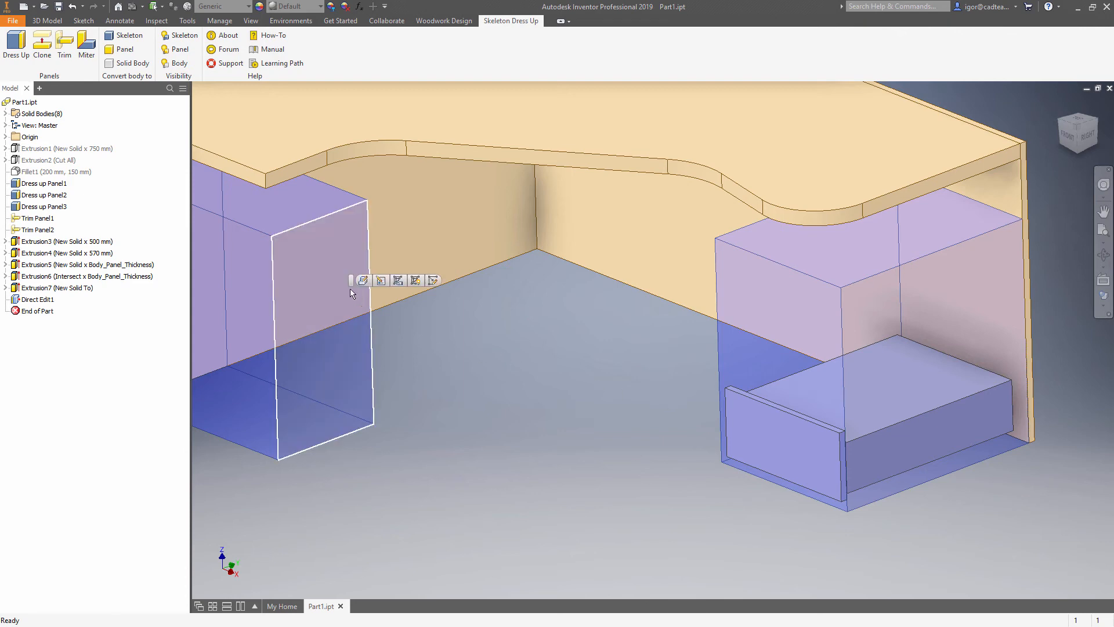
left_click(435, 282)
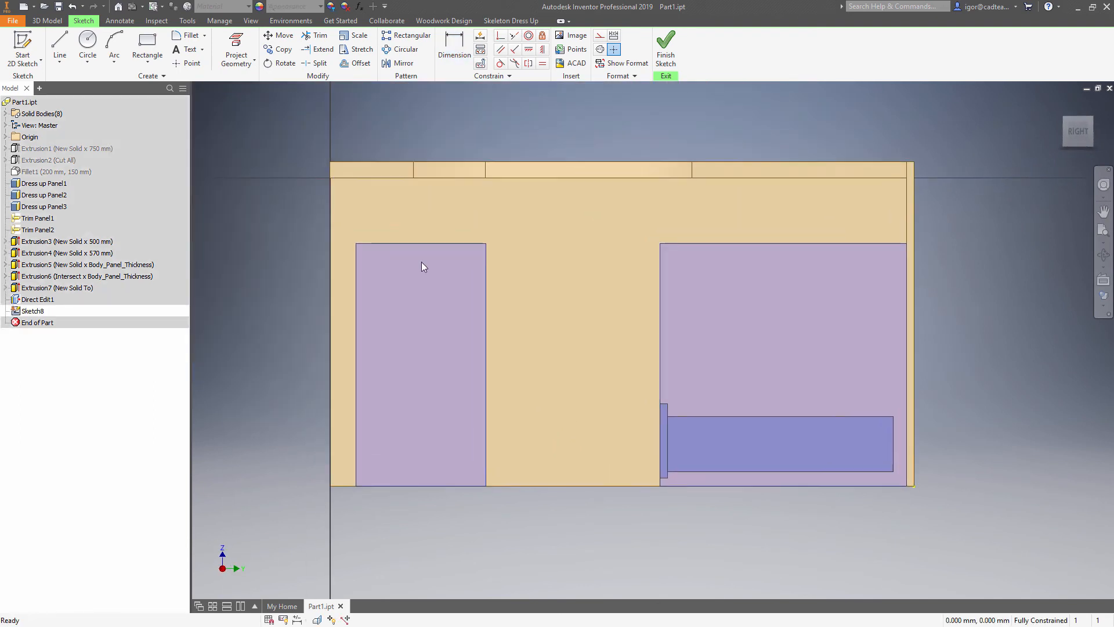
key("p")
left_click(423, 286)
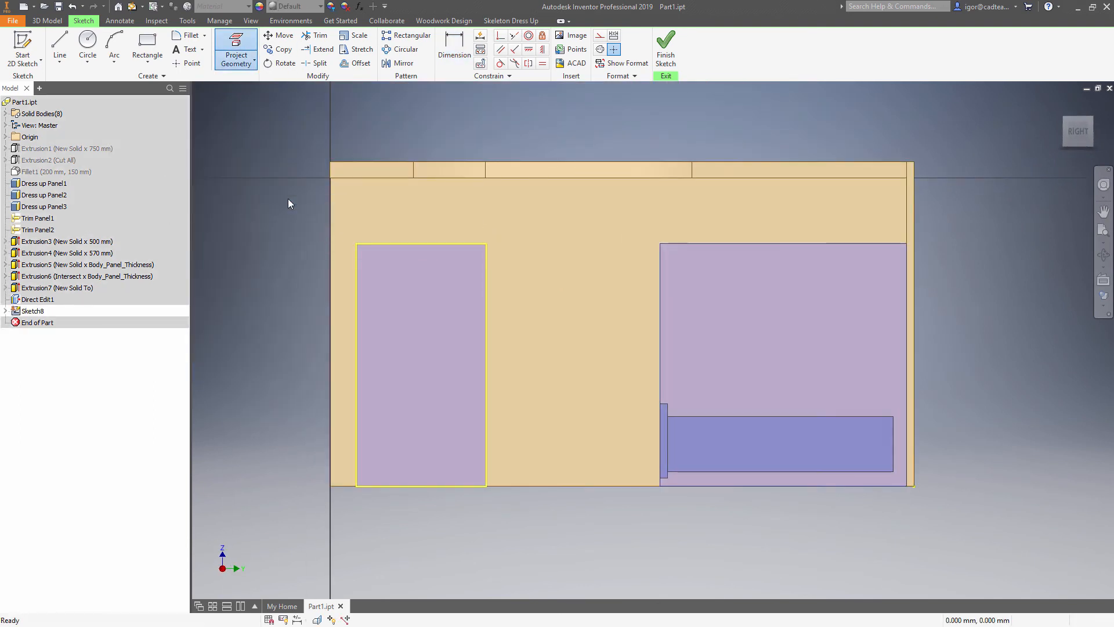
left_click_drag(288, 198, 547, 545)
right_click(547, 546)
left_click(596, 544)
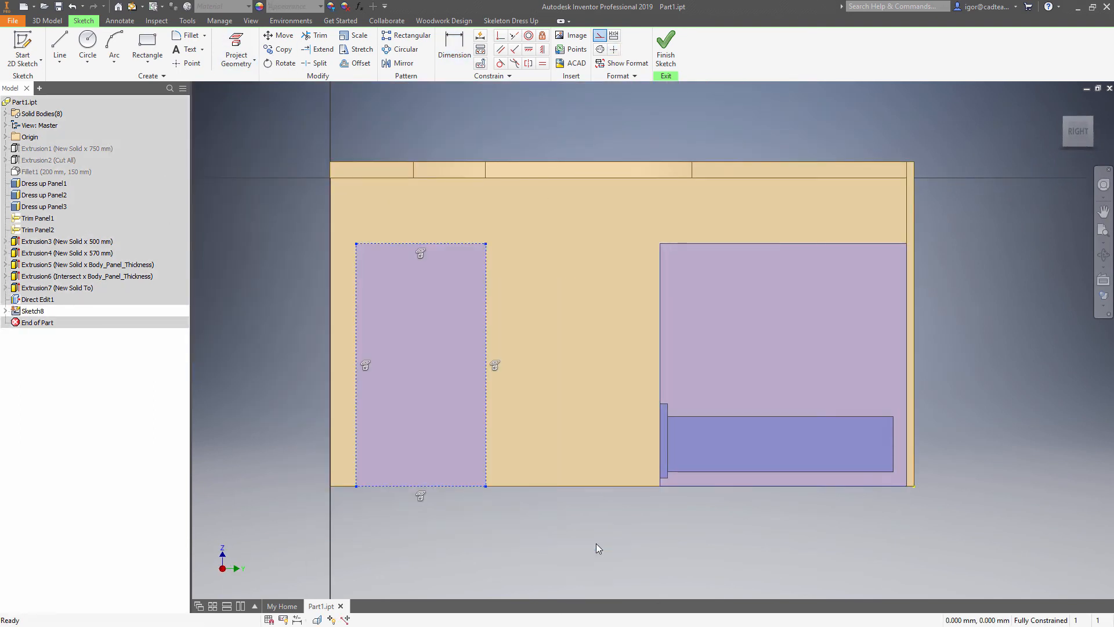
right_click(597, 543)
left_click(596, 543)
- Draw a rectangle about 57 by 97 mm above the outline and make its lower edge's midpoint coincident with the outline's upper edge midpoint
right_click(597, 544)
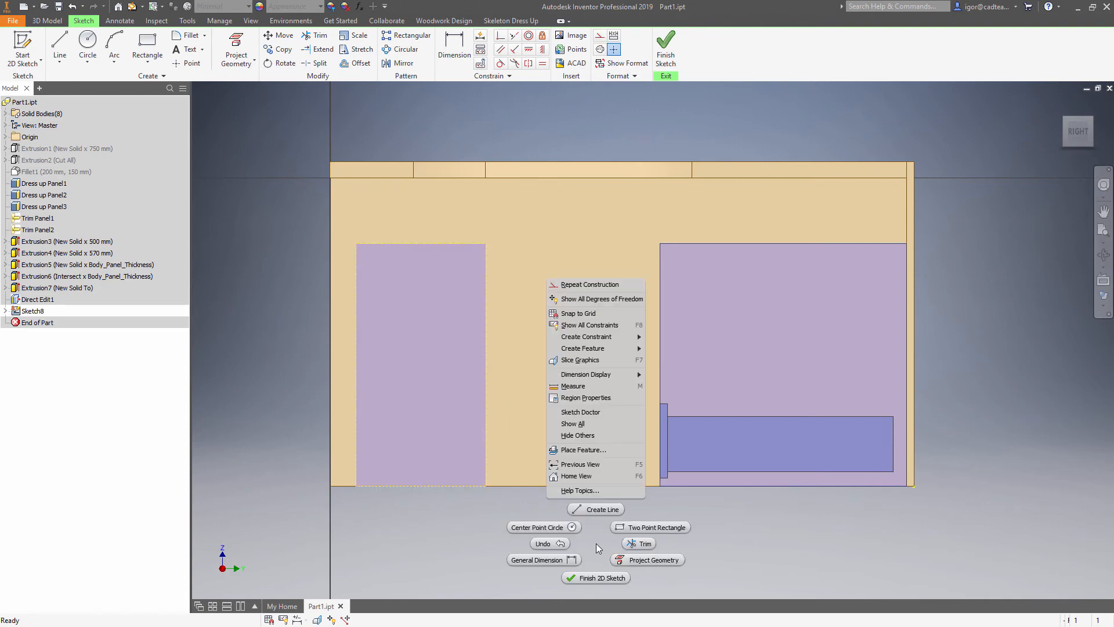
left_click(638, 527)
left_click(396, 192)
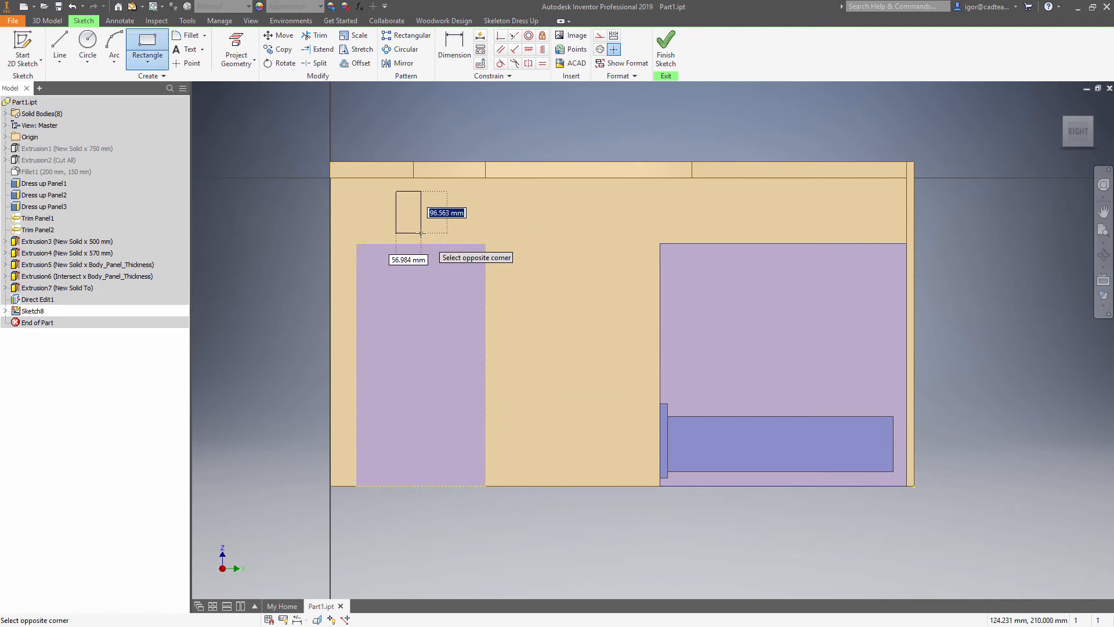
left_click(422, 234)
key("Escape")
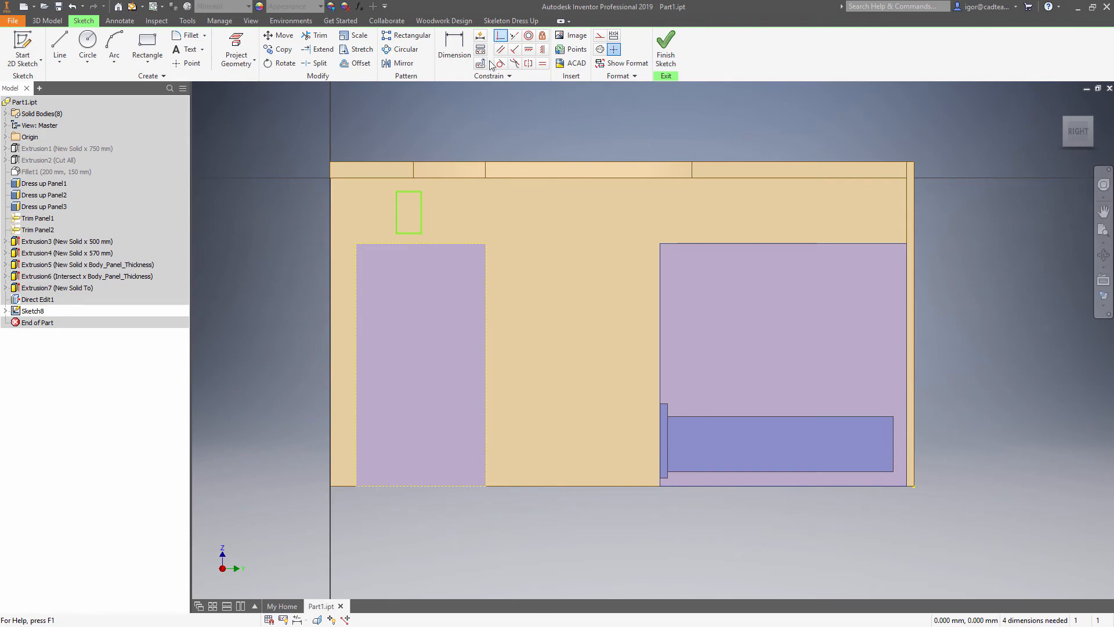
left_click(410, 232)
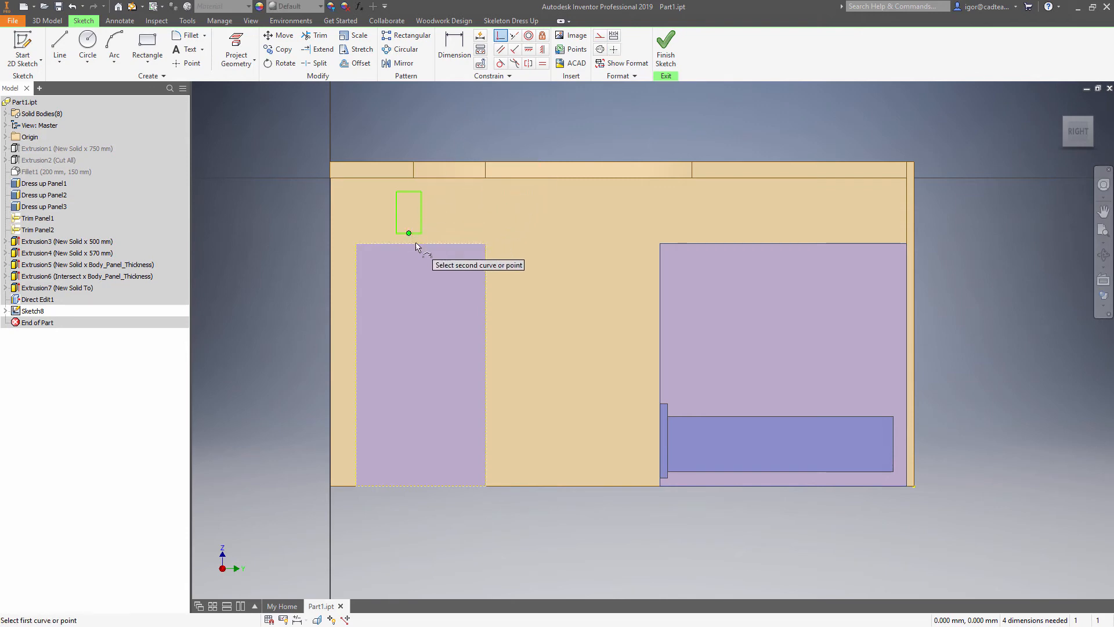
left_click(422, 245)
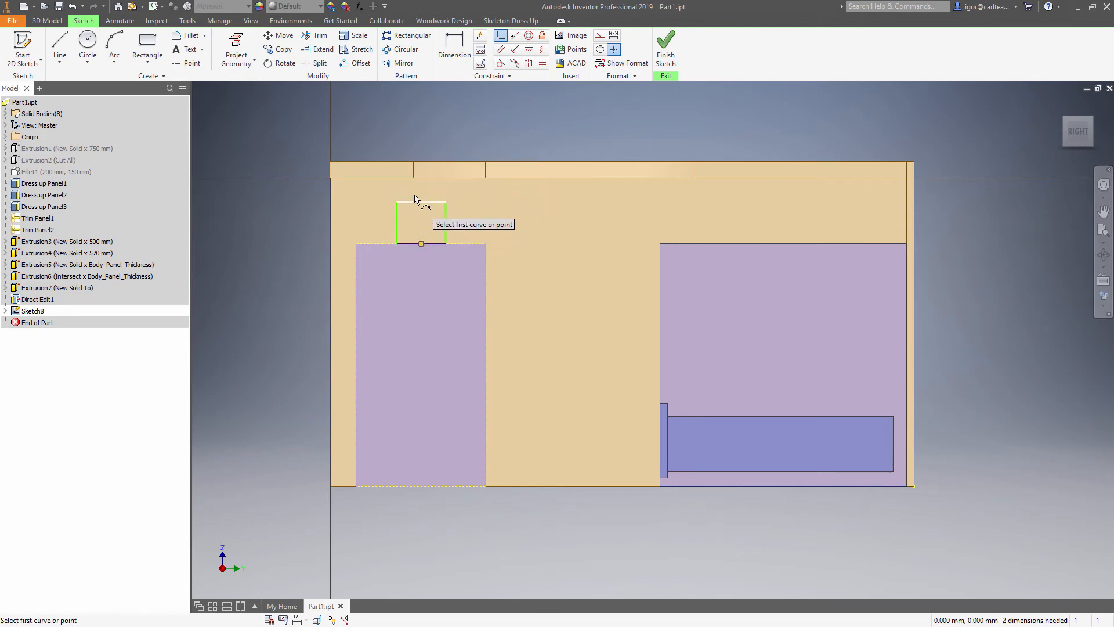
- Project the desktop's underside edge above the rectangle into the sketch and convert it to a construction line
scroll(418, 151, "up", 3)
middle_click_drag(418, 140, 427, 173)
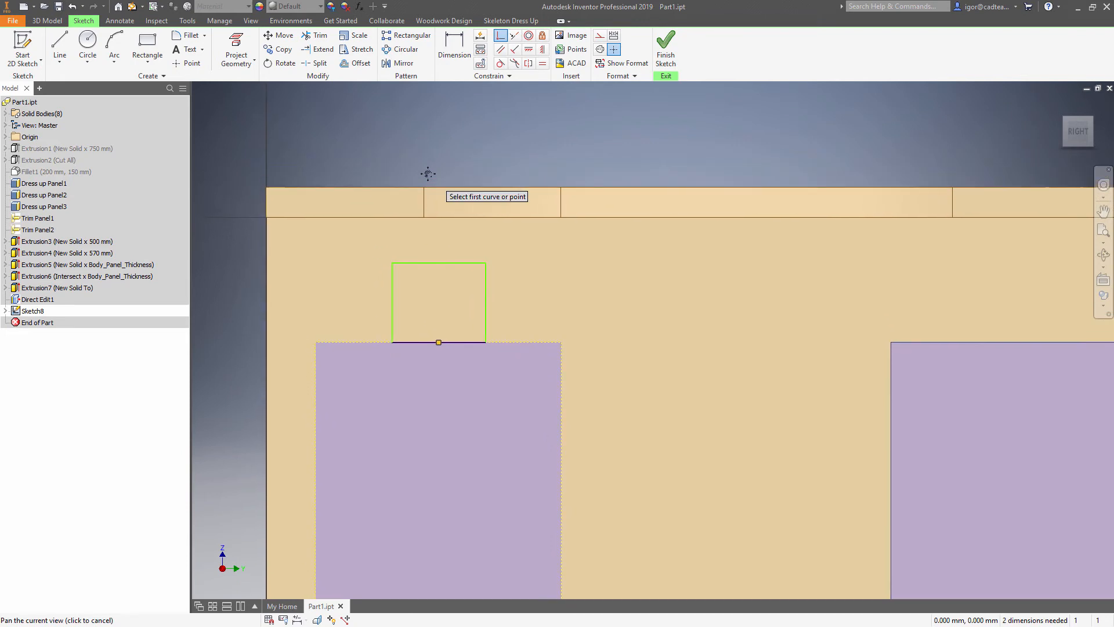
left_click(236, 50)
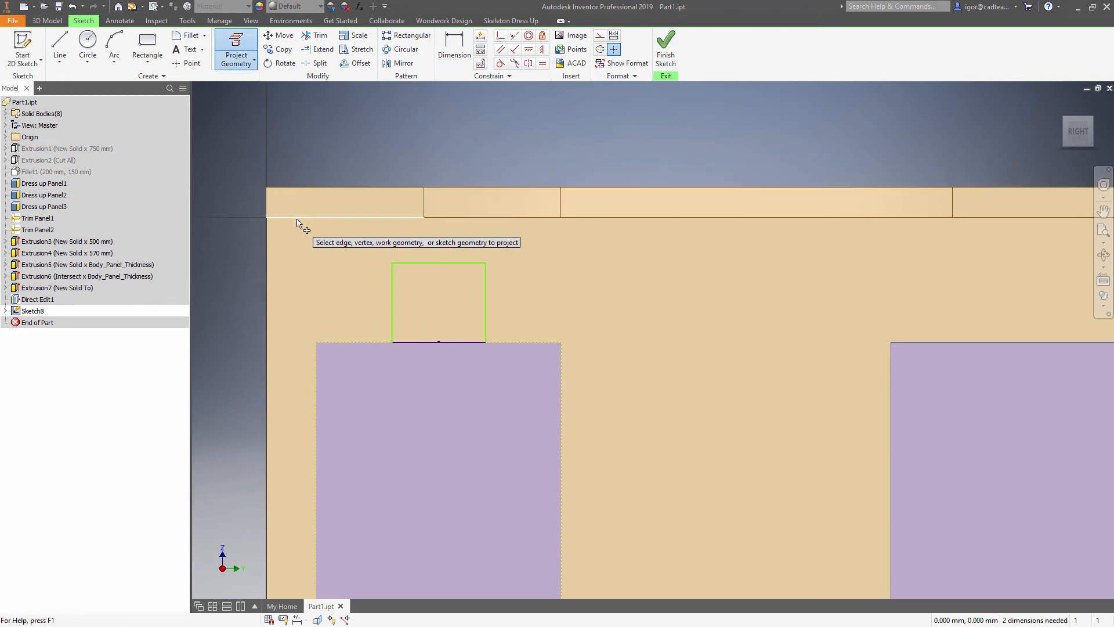
left_click(445, 224)
key("Escape")
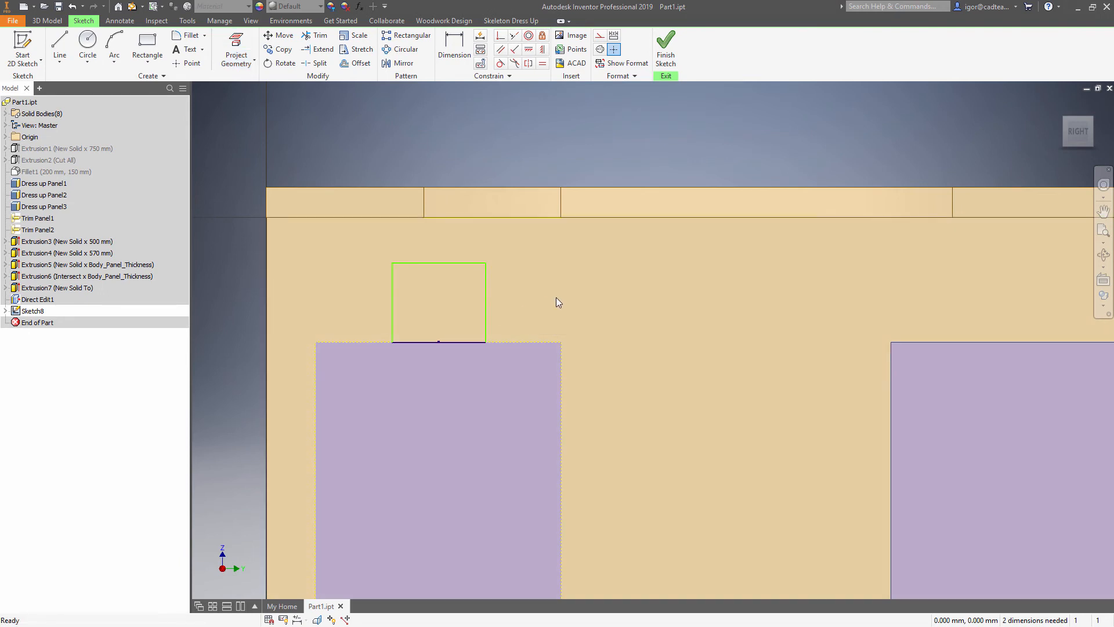
left_click(519, 217)
right_click(504, 154)
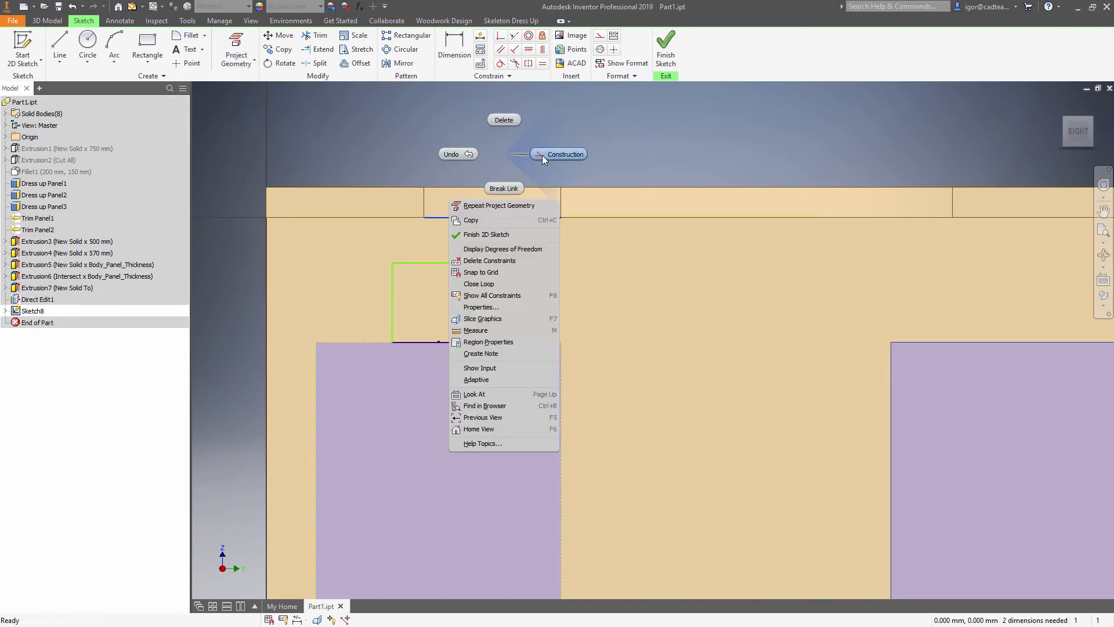
left_click(542, 154)
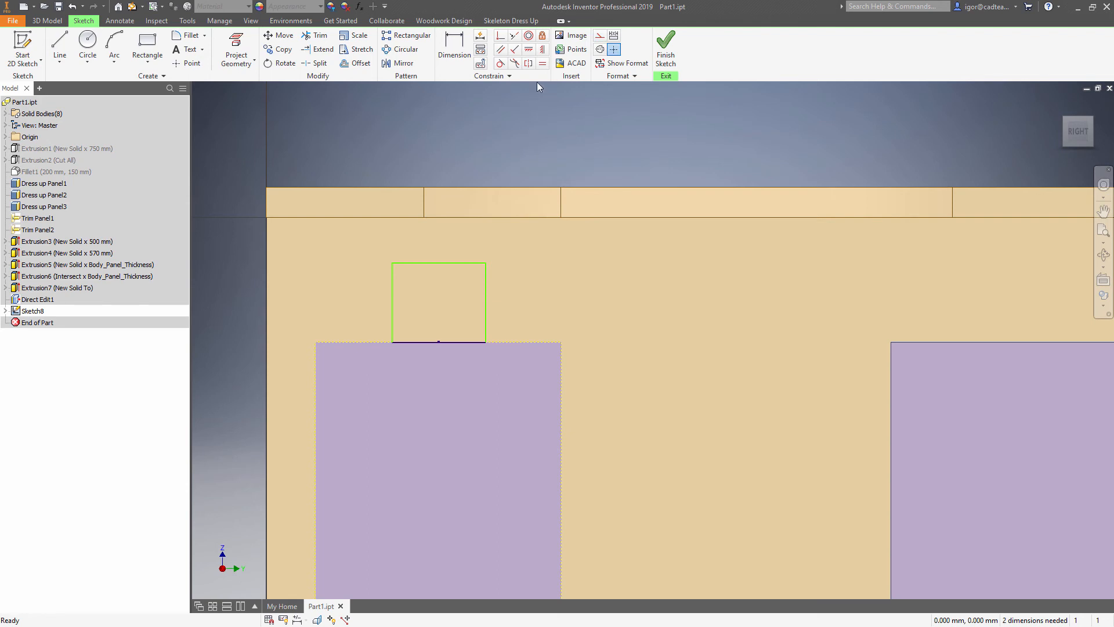
- Constrain the rectangle's upper corner coincident with the projected underside edge of the desktop
left_click(499, 38)
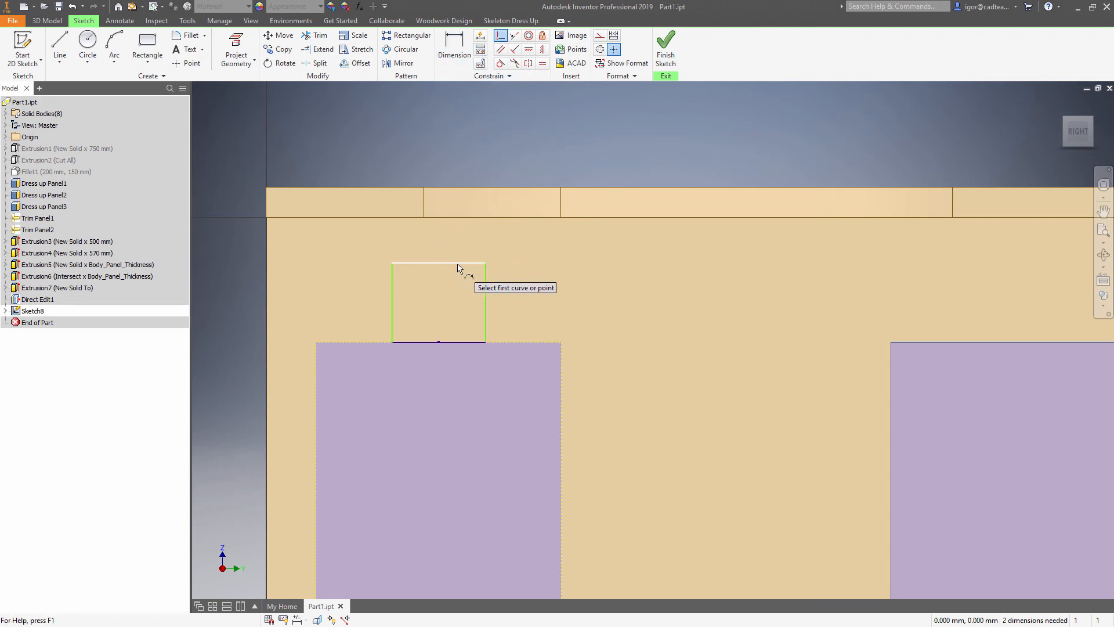
left_click(486, 264)
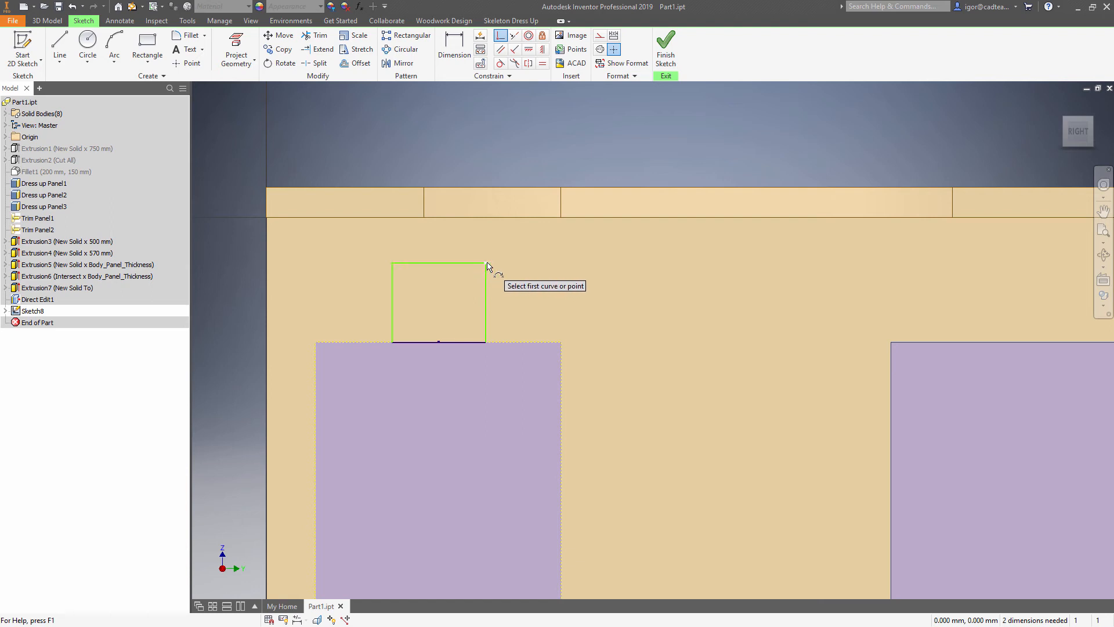
left_click(489, 219)
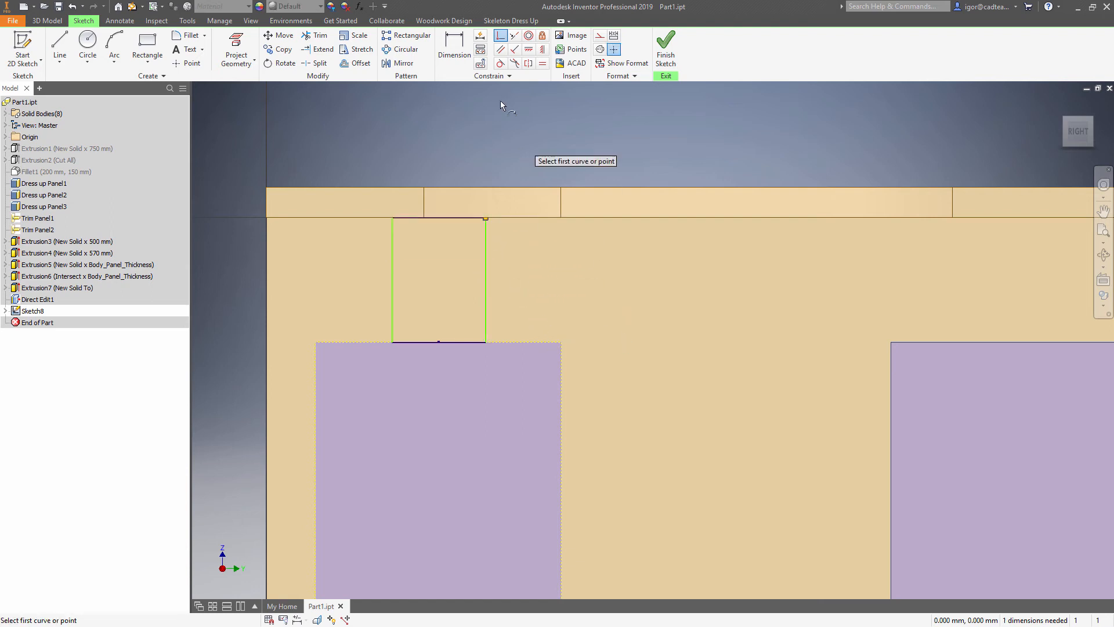
- Dimension the rectangle's width with the Body_Panel_Thickness parameter
left_click(448, 62)
left_click(448, 65)
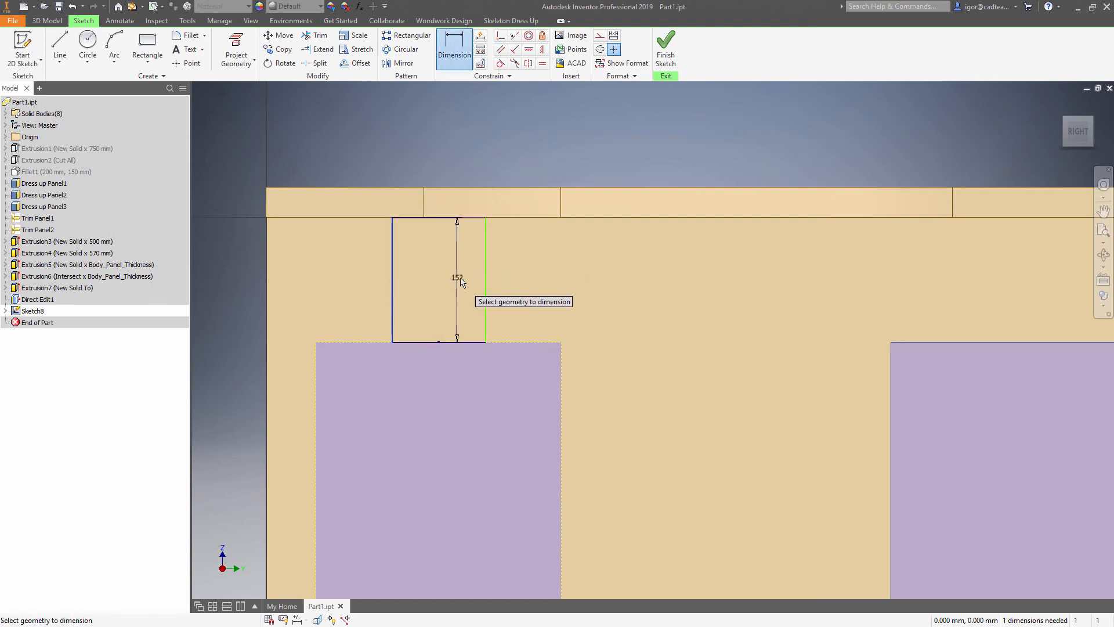
left_click(456, 218)
left_click(437, 149)
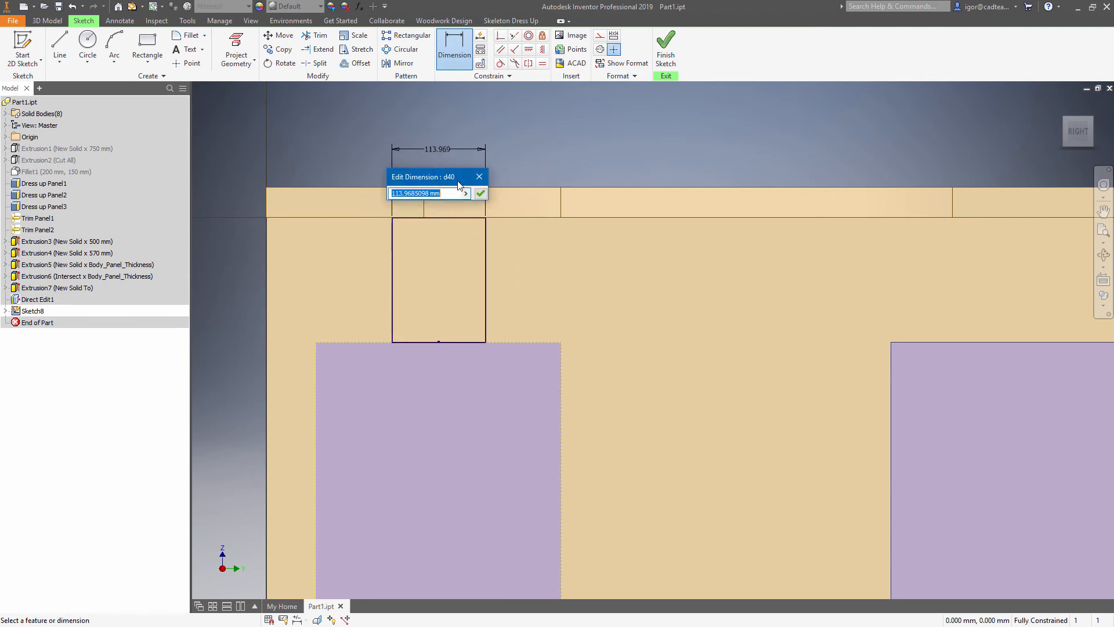
left_click(466, 195)
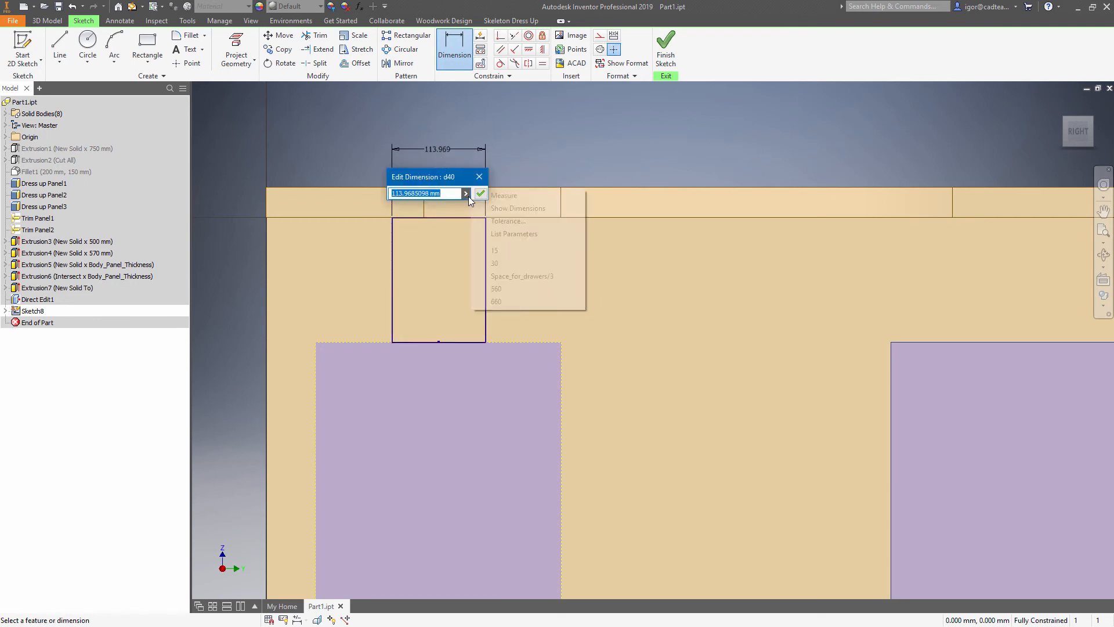
left_click(488, 234)
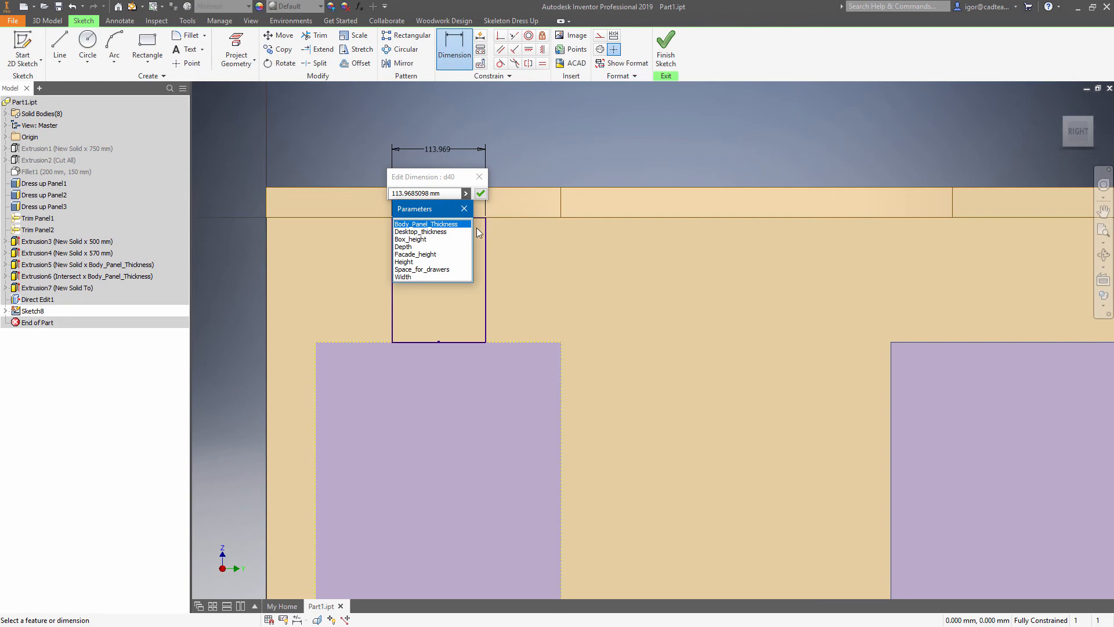
left_click(458, 225)
left_click(481, 193)
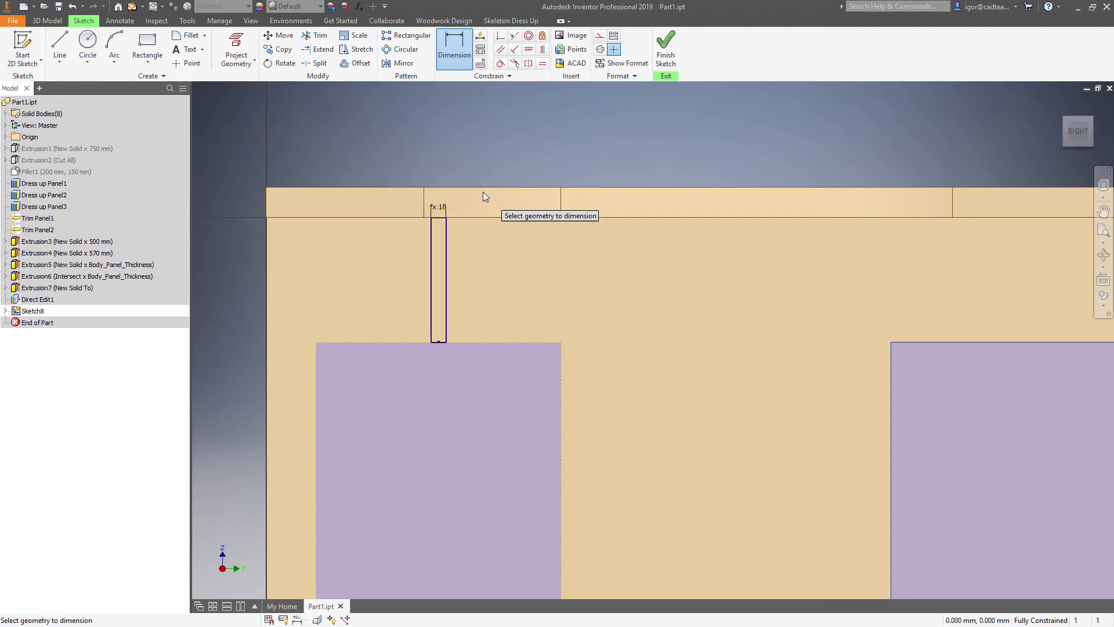
- Finish the current sketch and start a new one on the front face of the pedestal containing the drawer
left_click(667, 65)
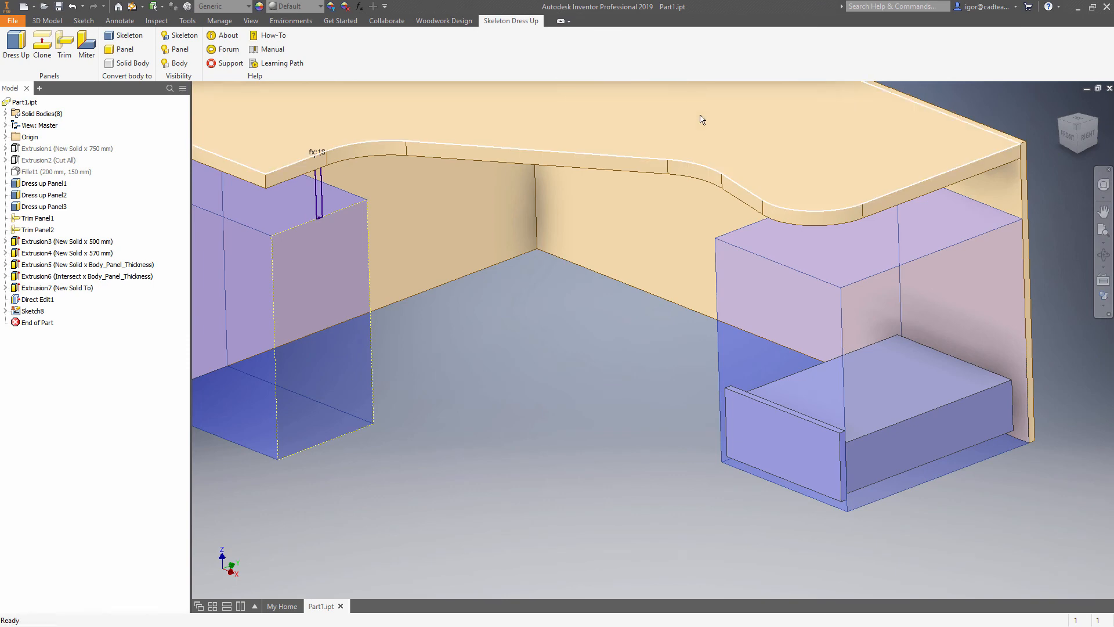
left_click(753, 300)
left_click(831, 293)
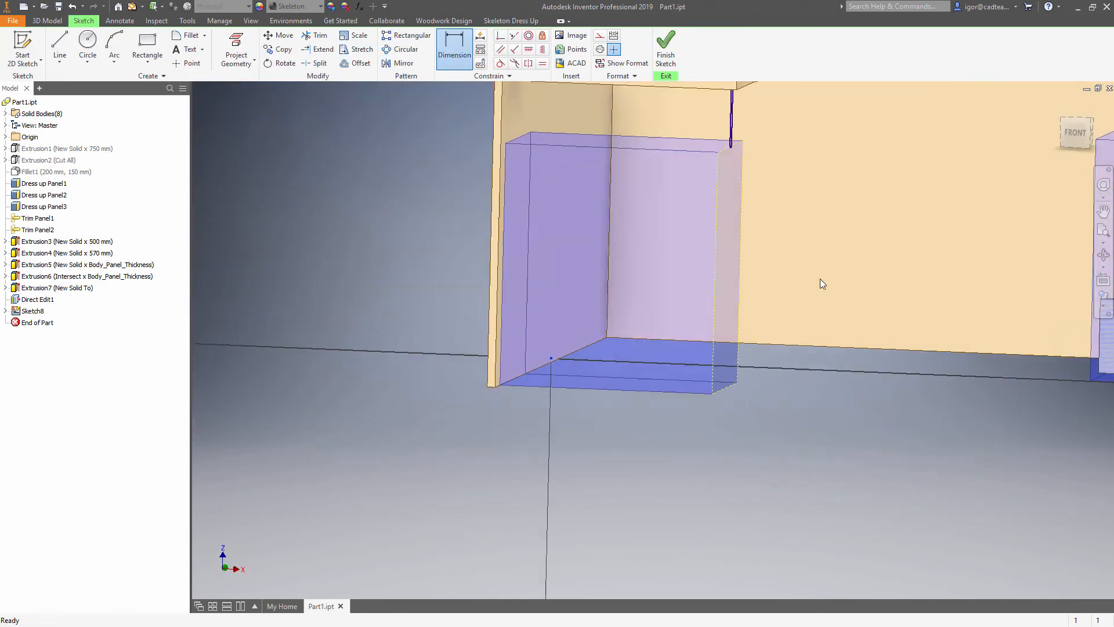
mouse_move(980, 274)
middle_mouse_down()
mouse_move(524, 384)
mouse_move(485, 408)
middle_mouse_up()
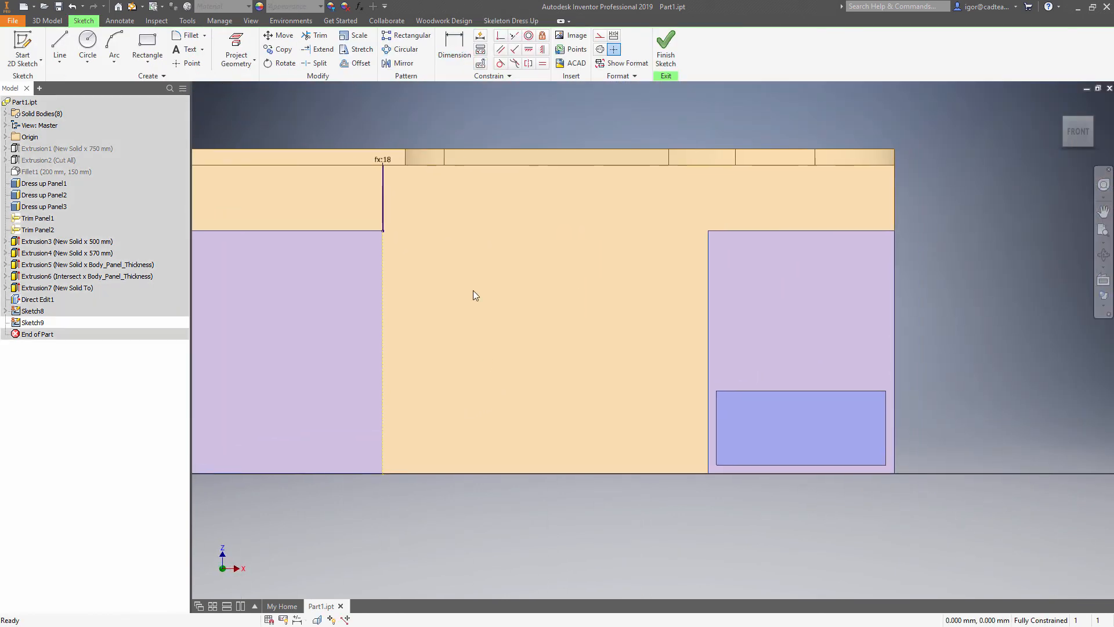
- Project the pedestal's front face outline into the sketch and convert the projected lines to construction
left_click(238, 52)
left_click(787, 328)
right_click(984, 239)
left_click(928, 237)
left_click_drag(658, 213, 1004, 543)
right_click(952, 368)
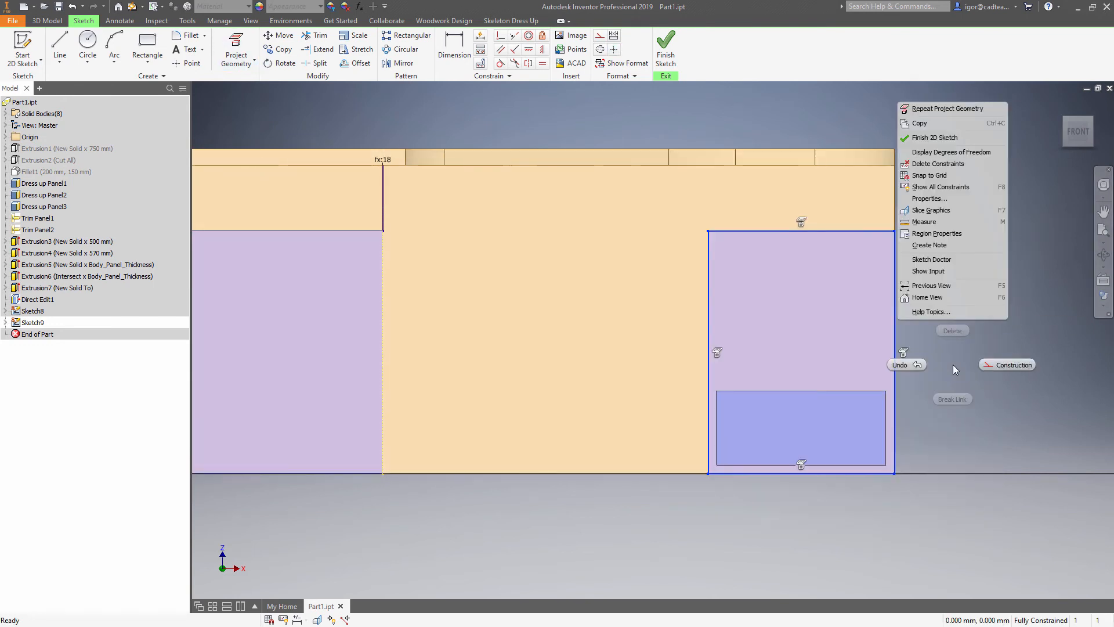
left_click(994, 368)
- Draw a small upright rectangle in the gap between the pedestal outline and the desktop
middle_click_drag(995, 368, 814, 429)
right_click(806, 400)
left_click(760, 378)
left_click(597, 239)
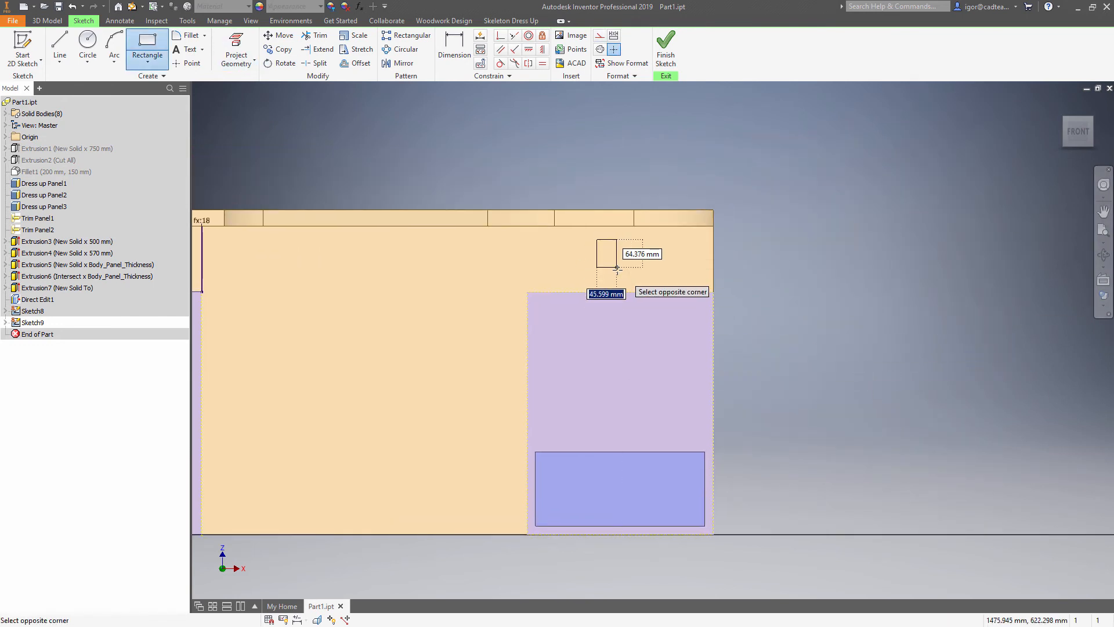
left_click(620, 279)
- Constrain the rectangle's lower edge midpoint to the outline's upper edge midpoint and its upper corner to the desktop's underside edge
left_click(455, 52)
left_click(609, 279)
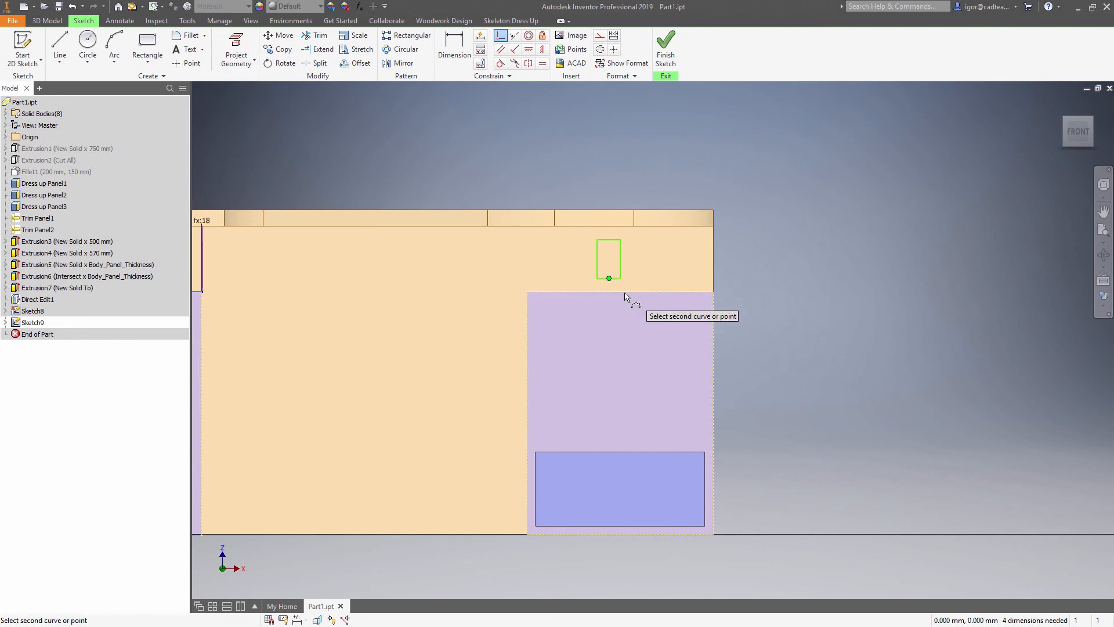
left_click(620, 292)
left_click(644, 253)
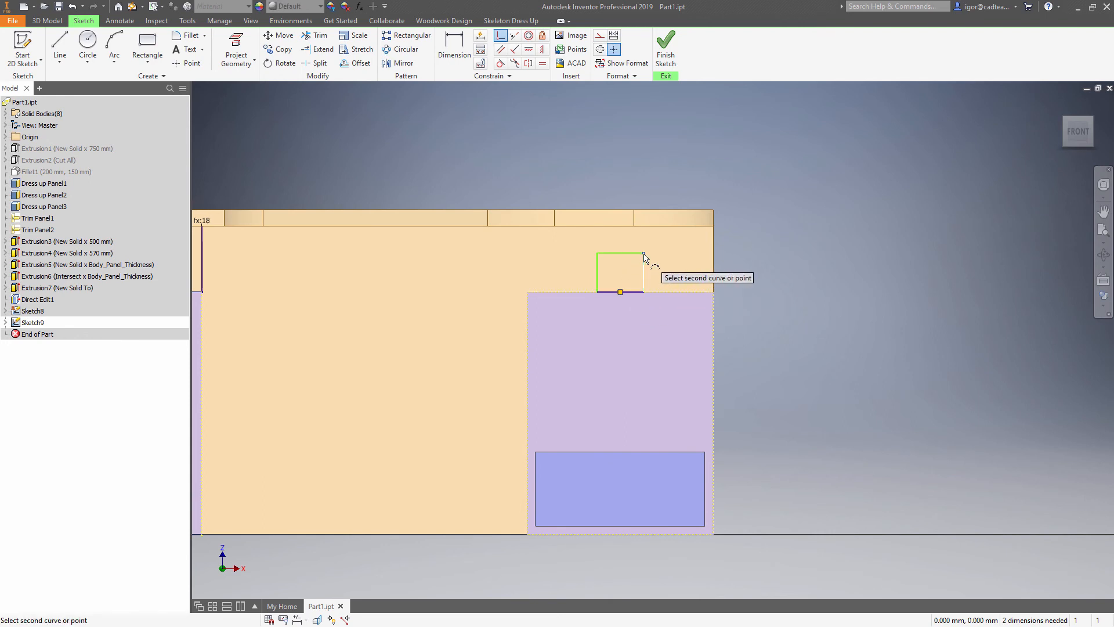
left_click(626, 226)
- Dimension the rectangle's width with the Body_Panel_Thickness parameter and finish the sketch
scroll(621, 192, "up", 2)
key("d")
left_click(584, 303)
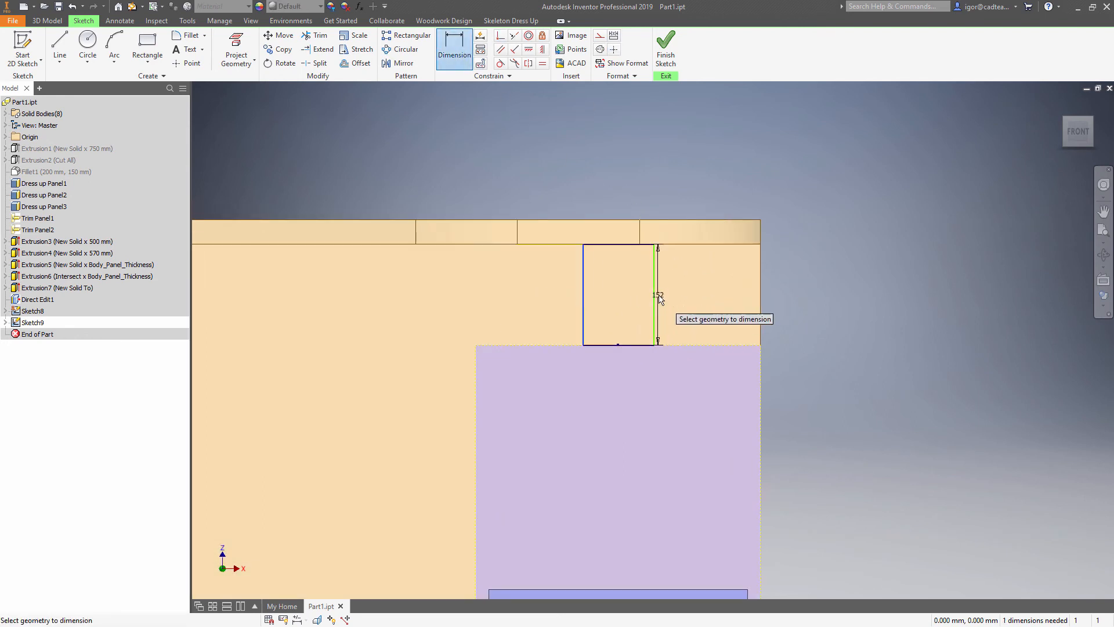
left_click(654, 297)
left_click(635, 172)
left_click(661, 216)
left_click(682, 271)
left_click(675, 216)
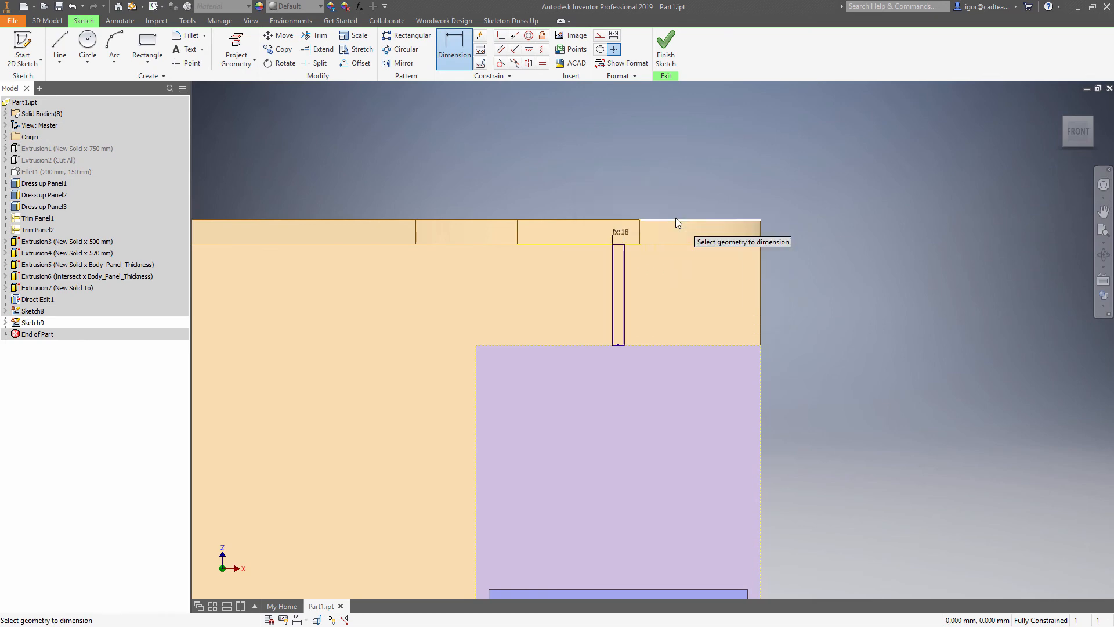
left_click(666, 61)
- Extrude the support profile above the pedestal without a drawer as a new solid up to the back panel behind it
middle_click_drag(486, 331, 601, 350)
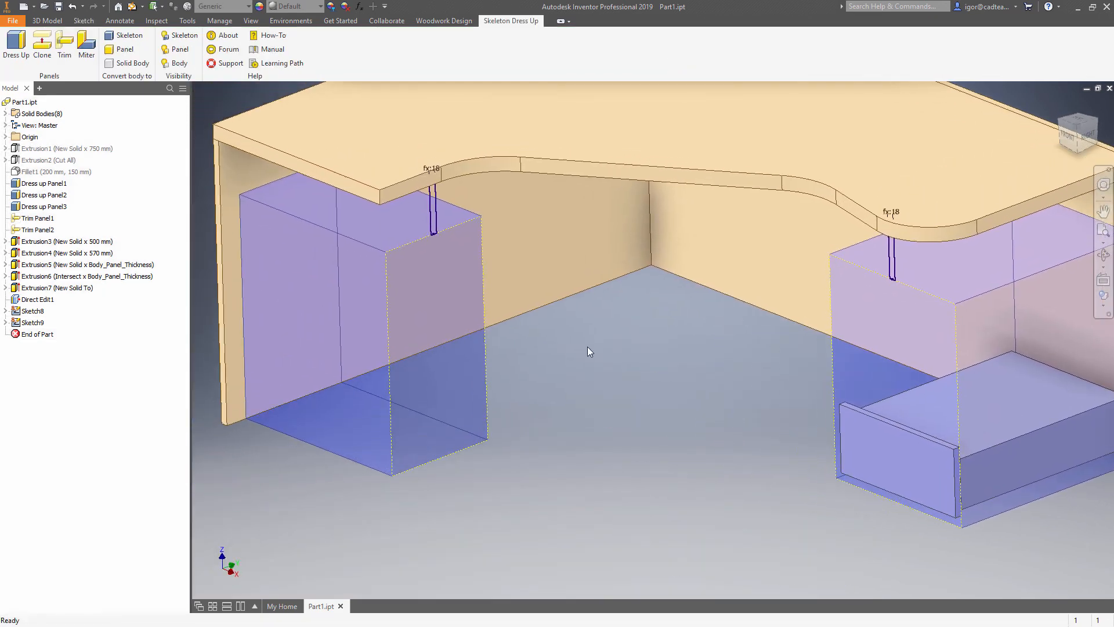
left_click(48, 21)
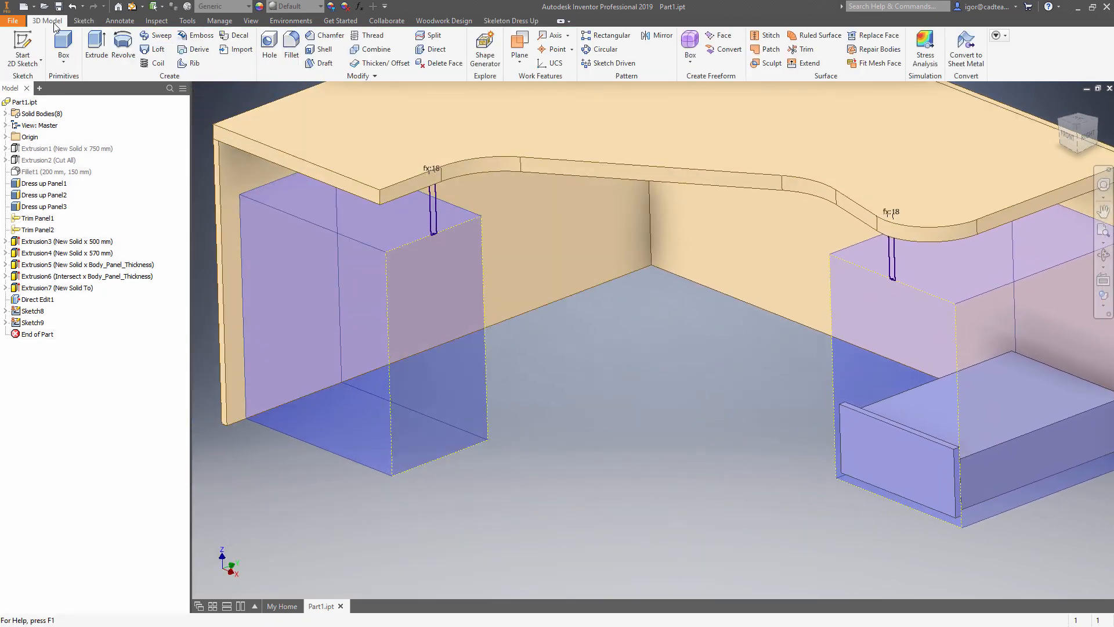
left_click(97, 47)
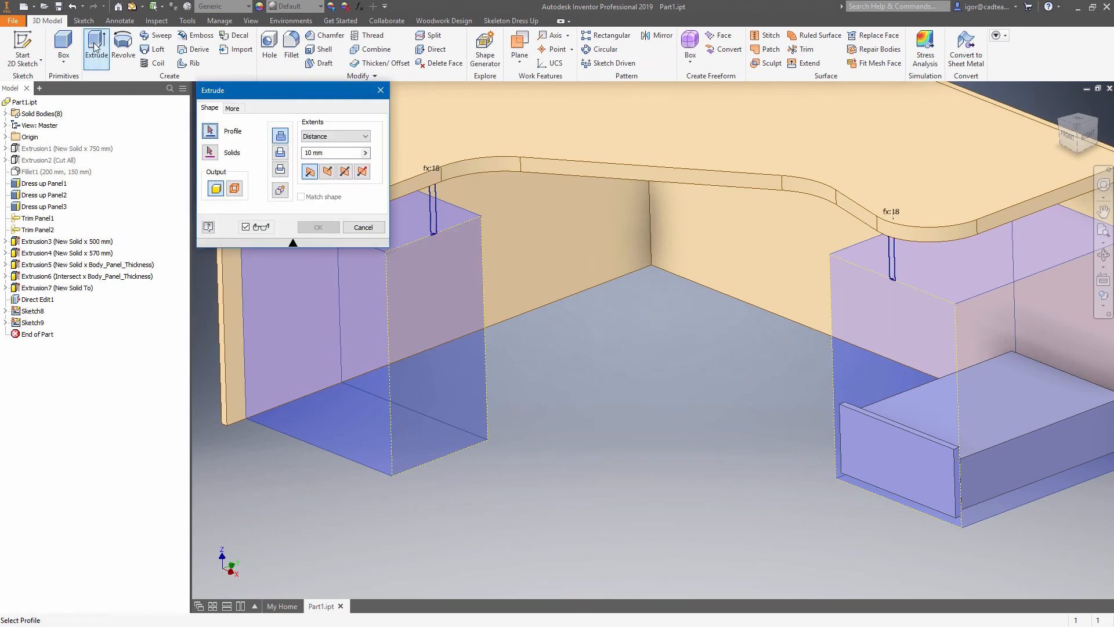
left_click(439, 223)
middle_click_drag(616, 337, 764, 311)
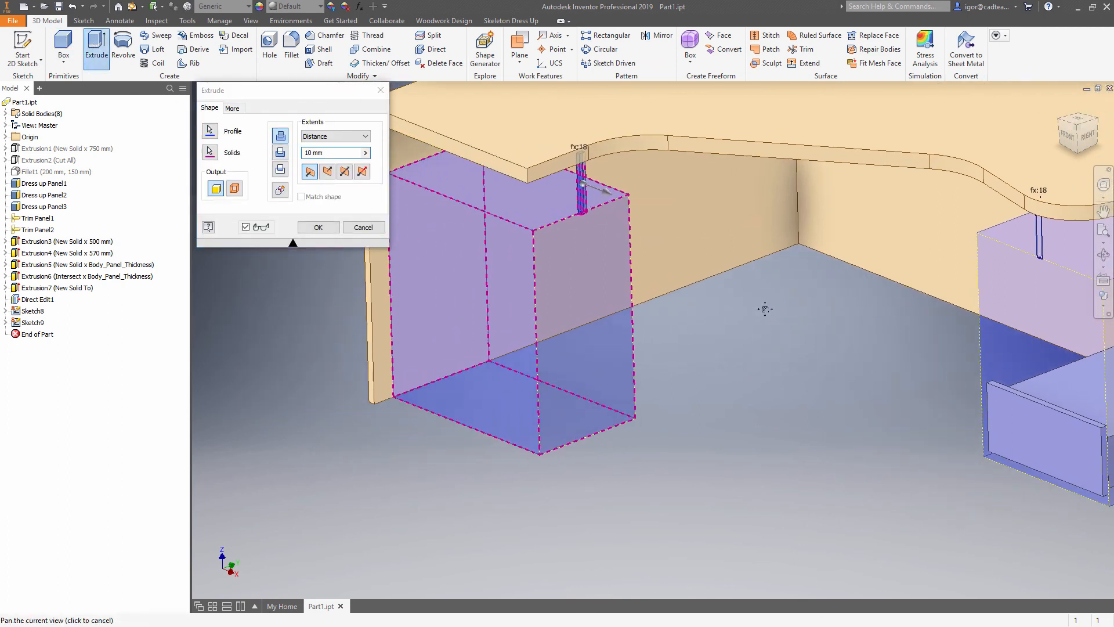
left_click(281, 191)
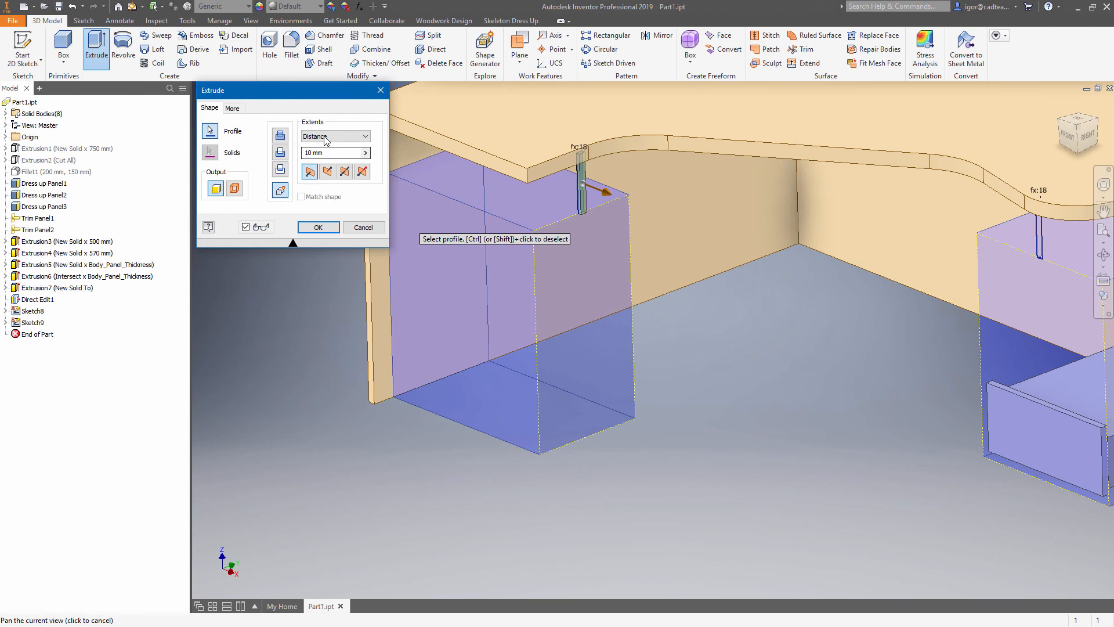
left_click(326, 137)
left_click(325, 168)
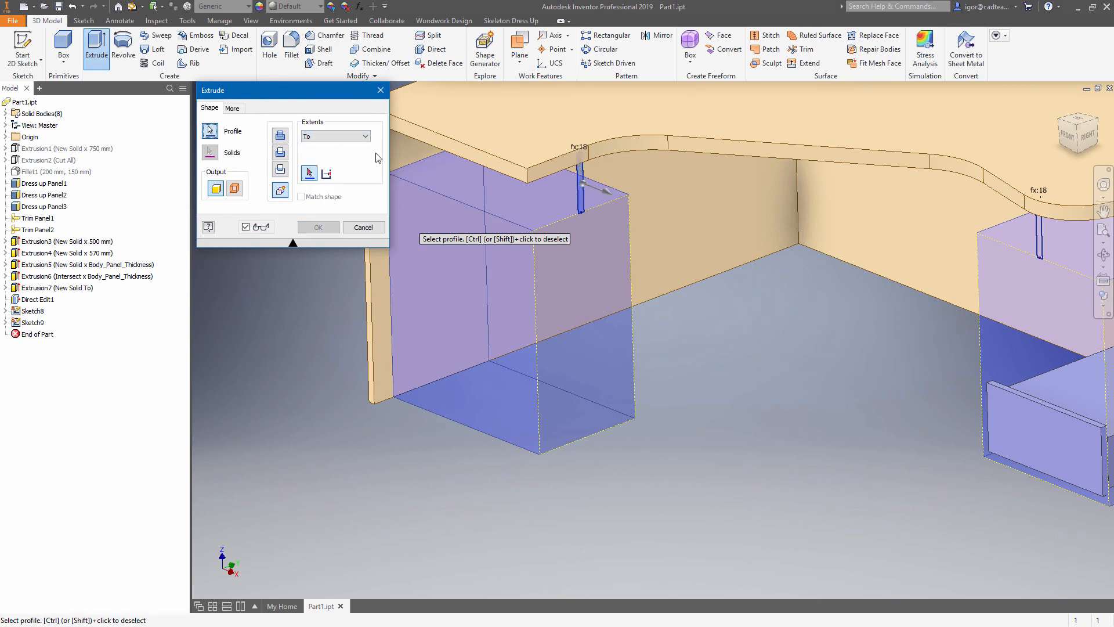
left_click(415, 157)
left_click(318, 227)
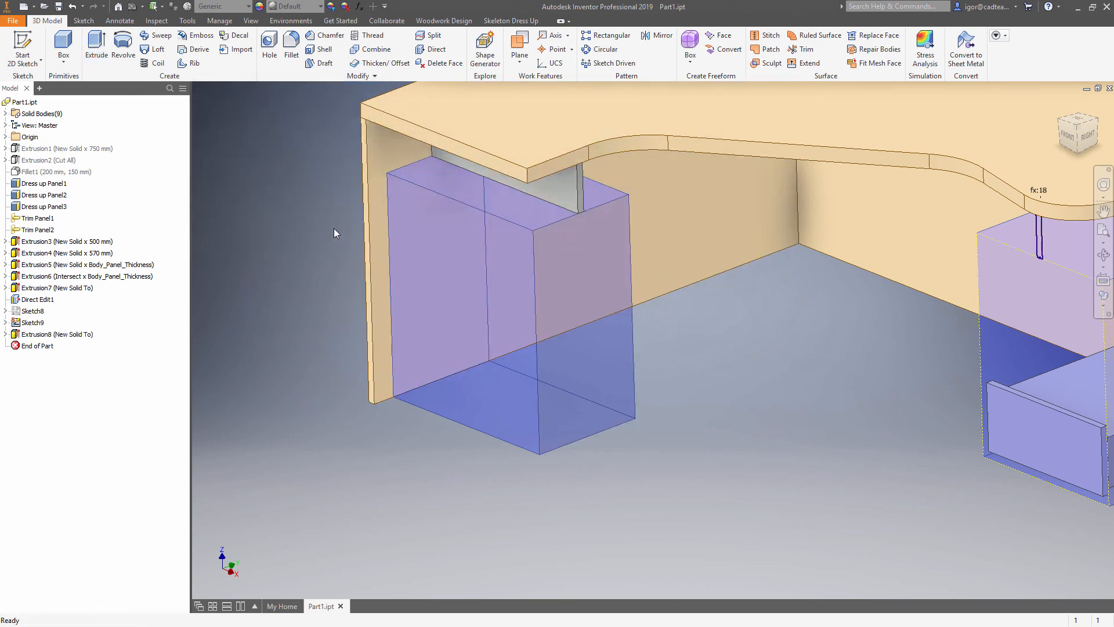
- Extrude the support profile above the drawer pedestal as a new solid up to the back panel behind it
right_click(334, 228)
left_click(337, 276)
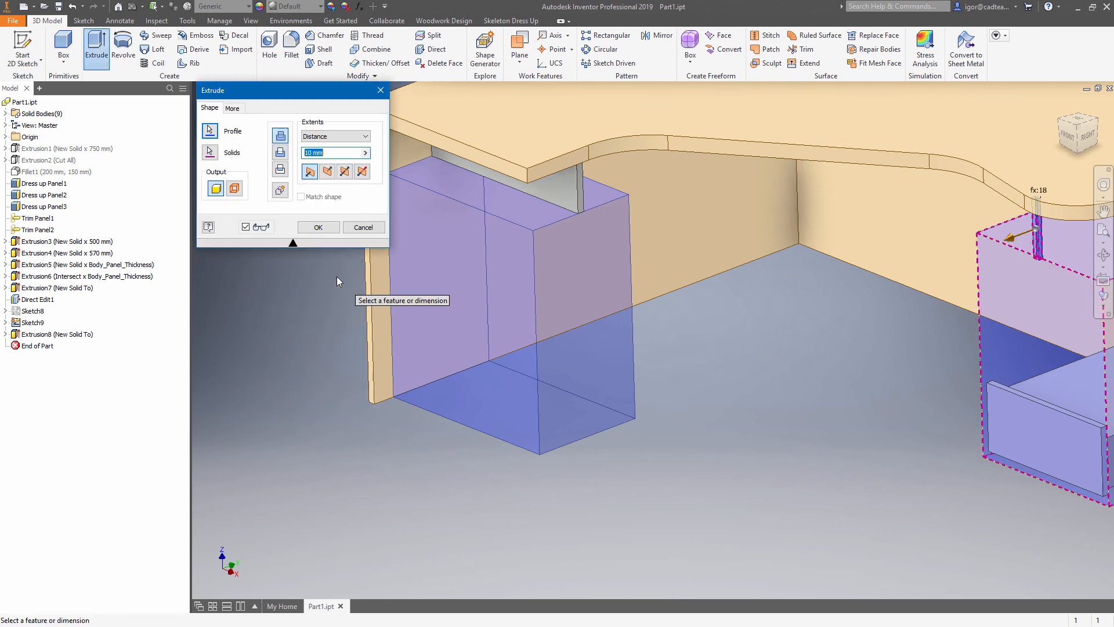
left_click(328, 137)
left_click(325, 168)
left_click(842, 232)
middle_click_drag(857, 388, 647, 420)
left_click(280, 190)
left_click(314, 227)
scroll(646, 420, "up", 2)
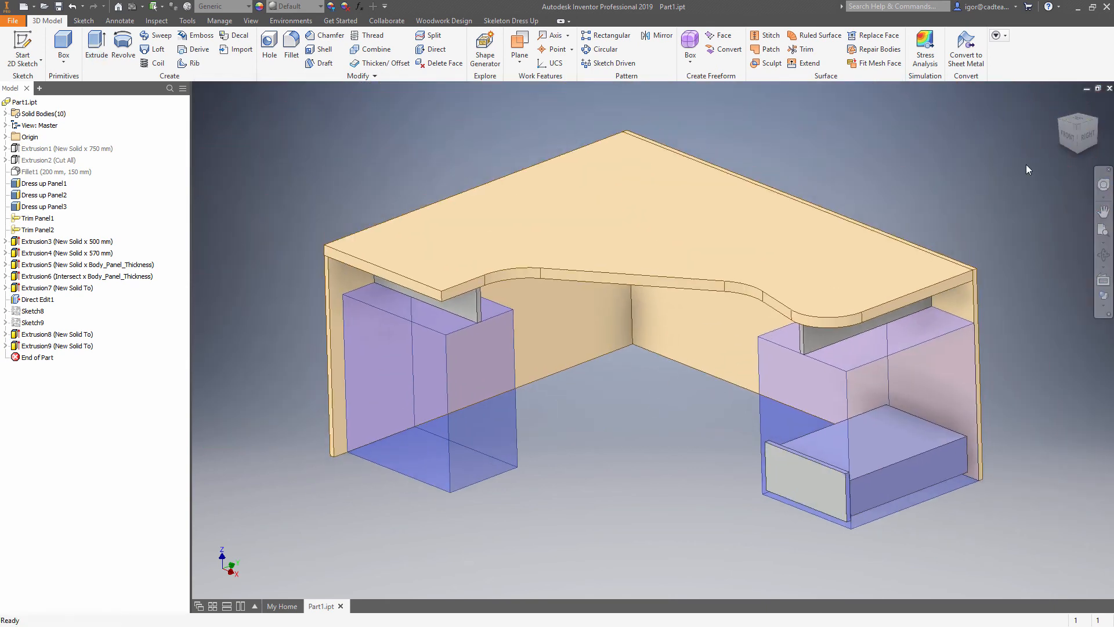
- Use Direct Edit to move the top face of the back panel behind the drawer pedestal up by 400 mm
left_click(431, 49)
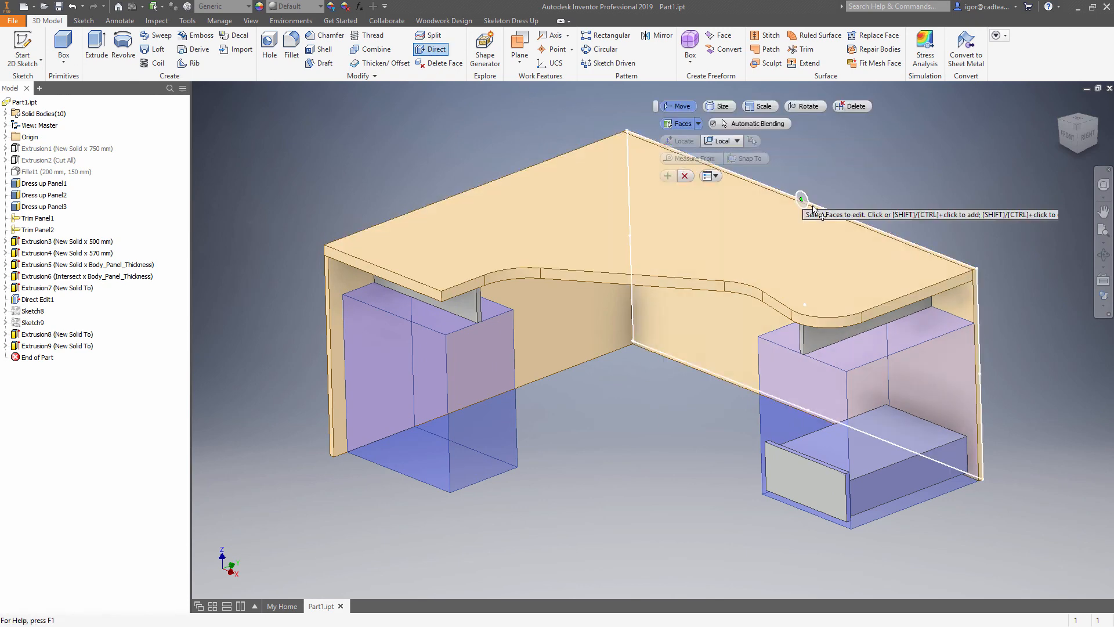
scroll(847, 223, "down", 3)
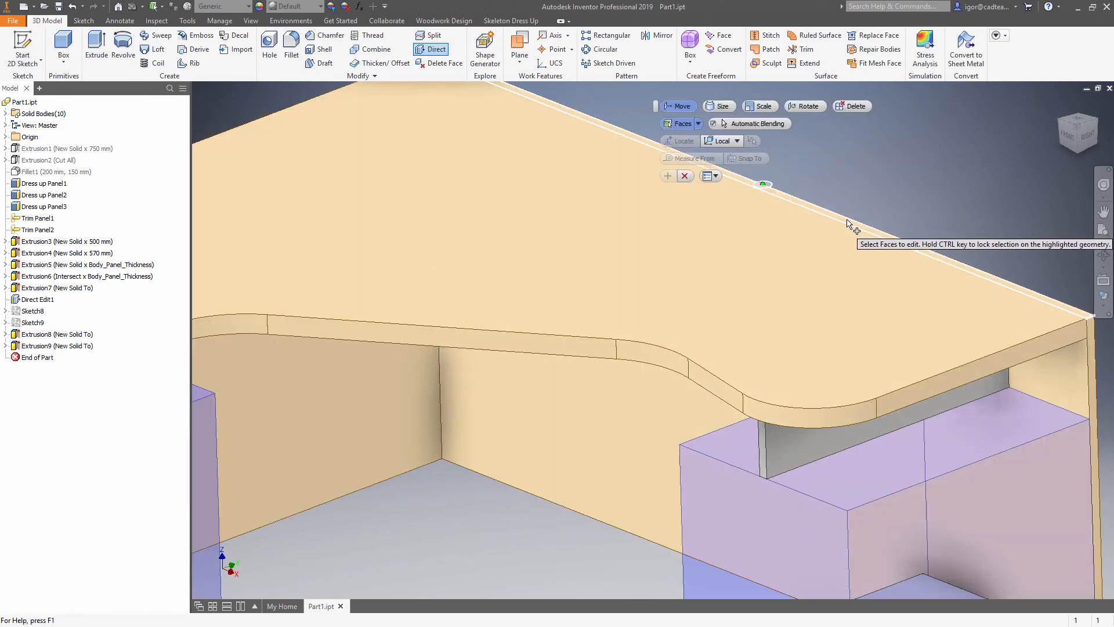
left_click(848, 223)
middle_click_drag(847, 174, 805, 279)
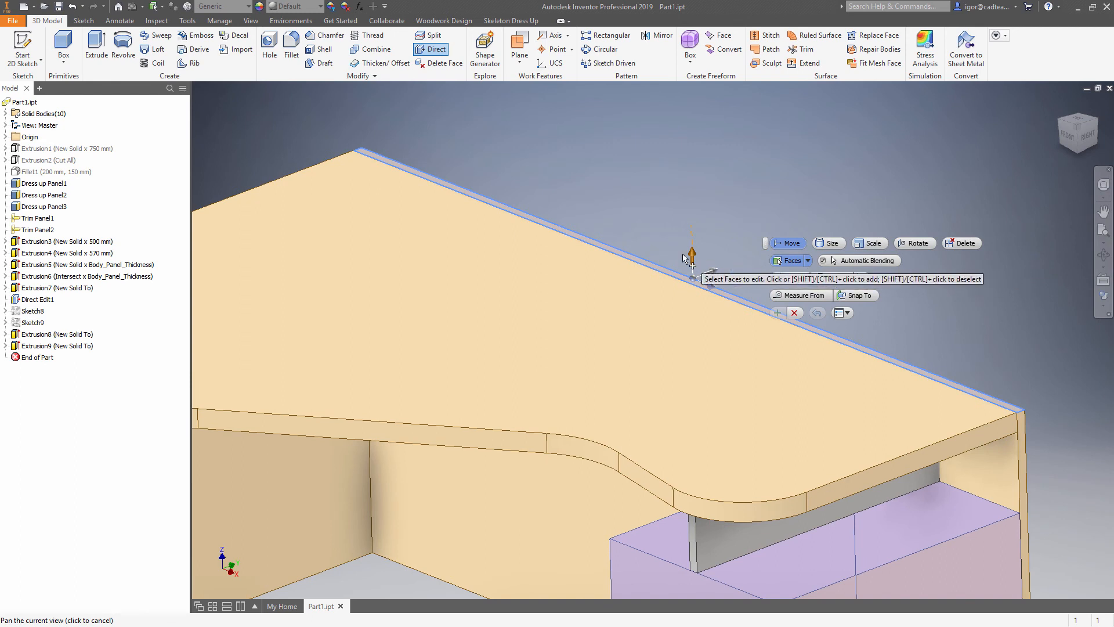
left_click_drag(695, 252, 699, 170)
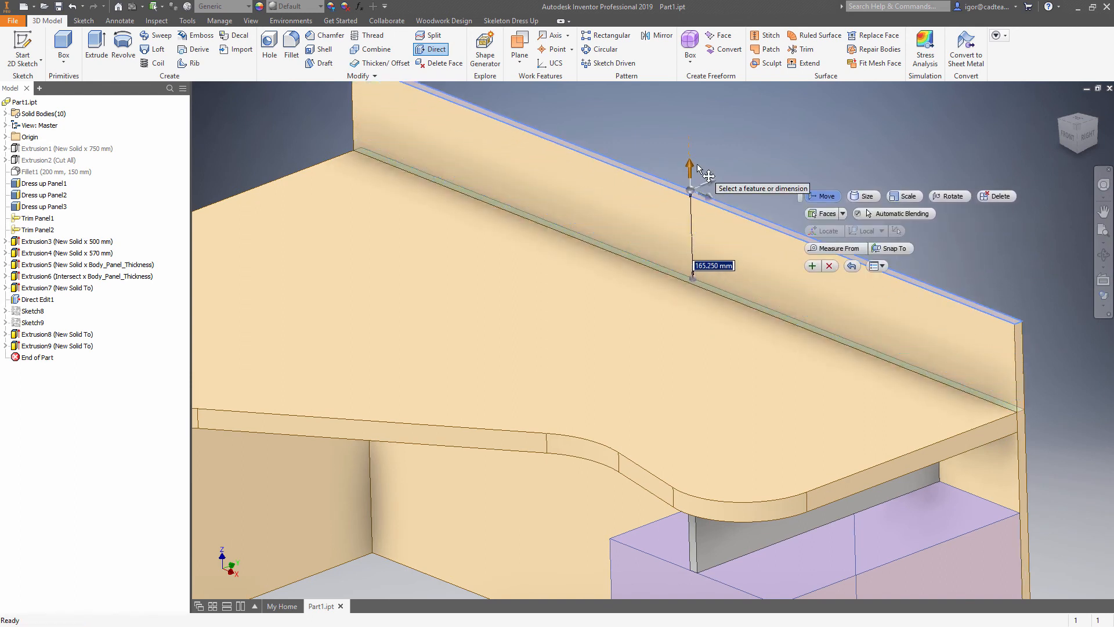
type("450")
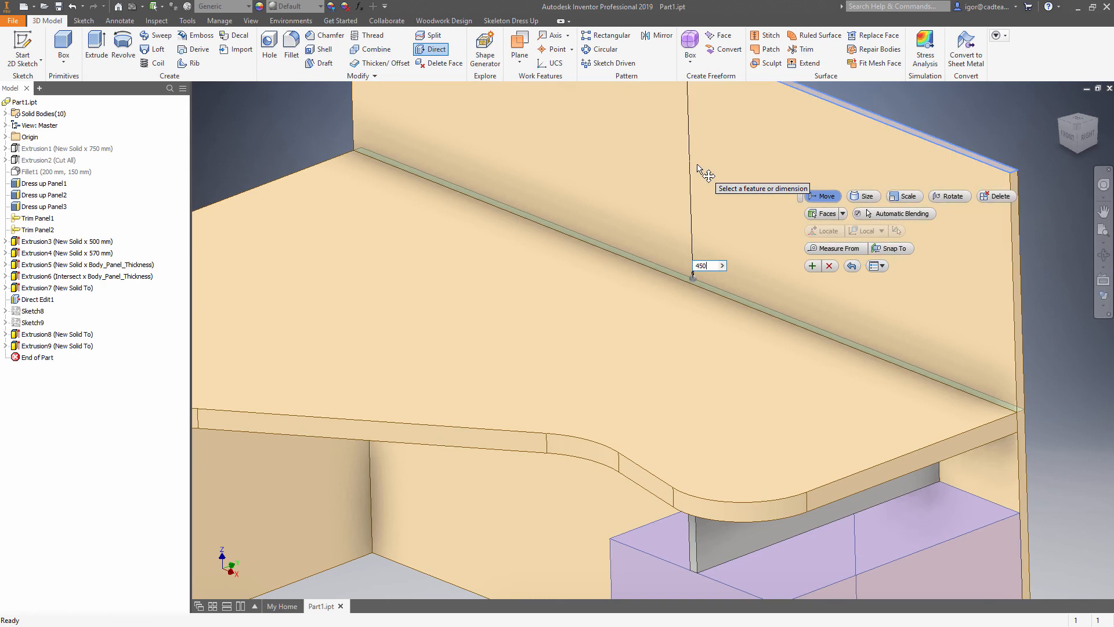
scroll(698, 169, "up", 3)
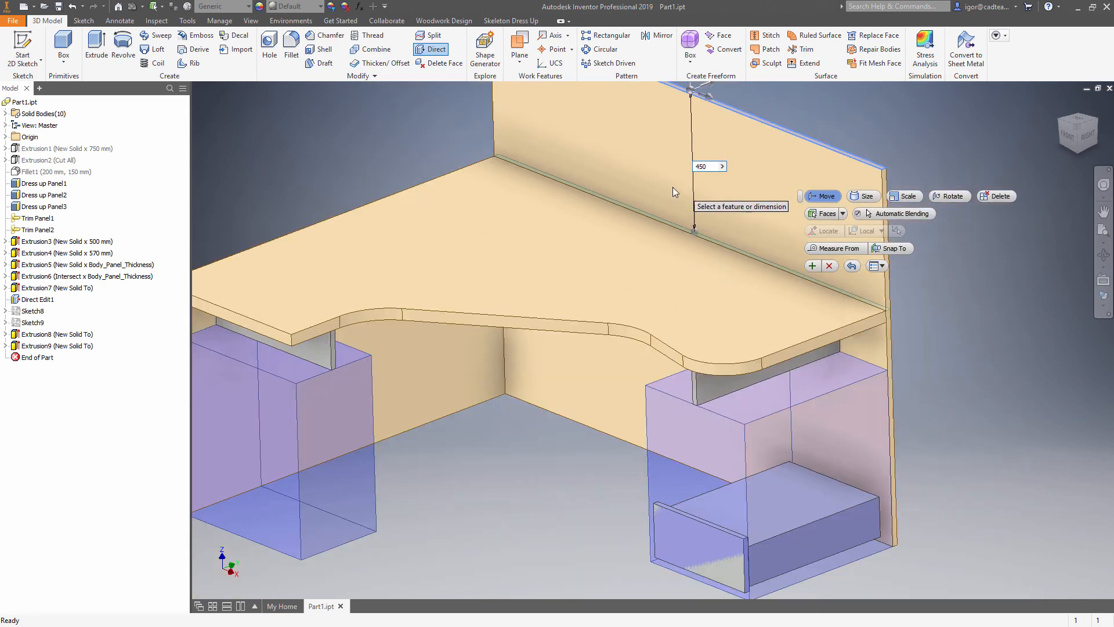
middle_click_drag(673, 191, 655, 249)
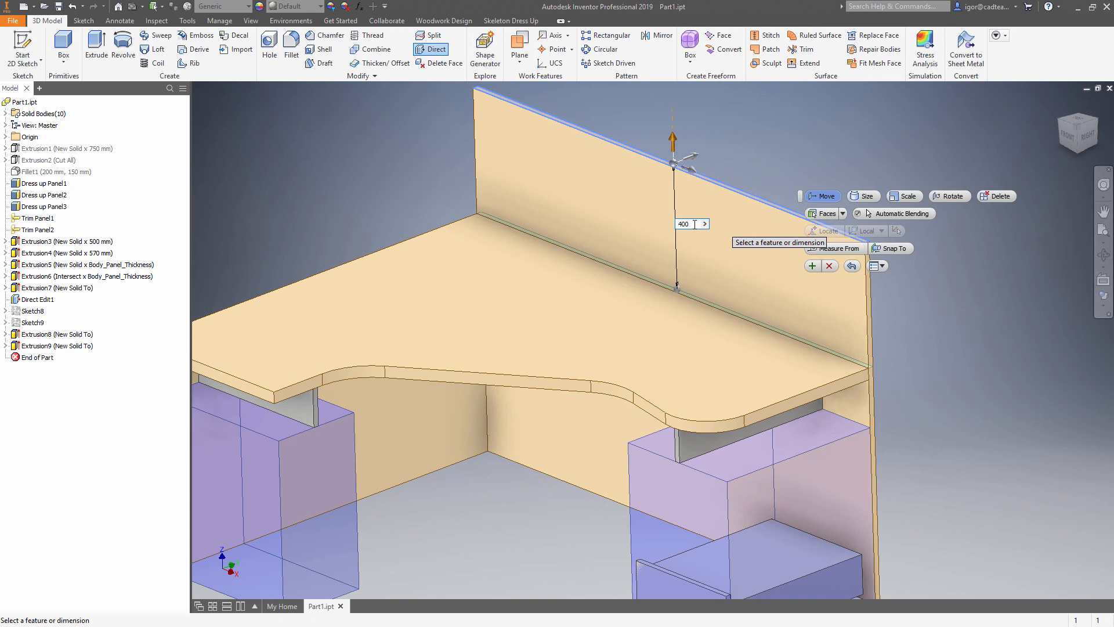
left_click(811, 267)
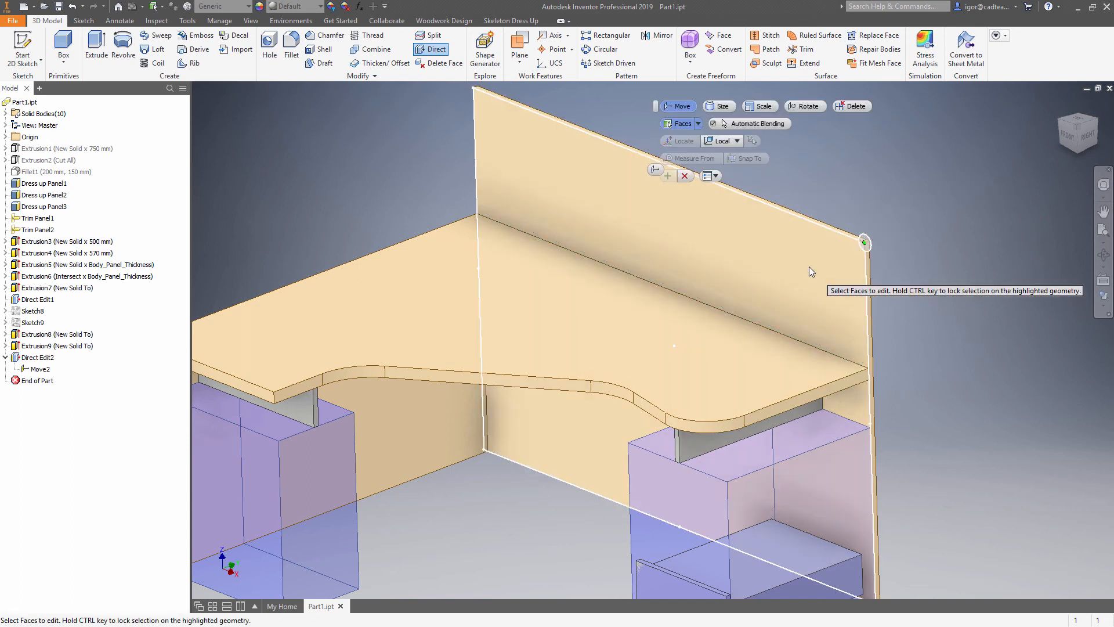
left_click(807, 267)
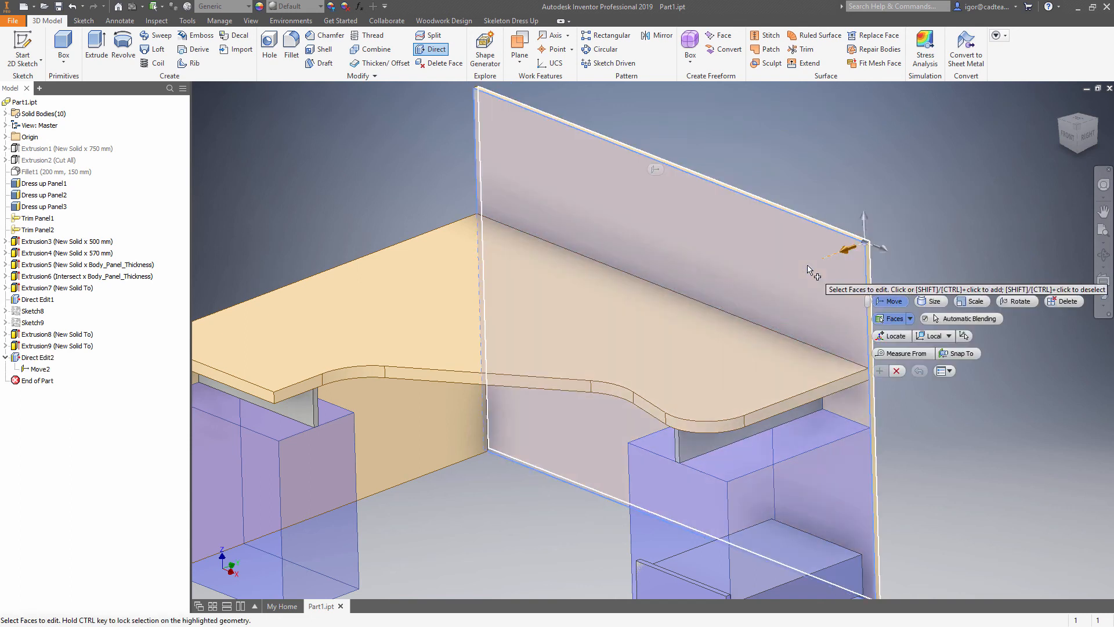
key("Escape")
key("Escape")
- Sketch on the raised panel's inner face a sloped line down from its top edge, continued by a horizontal line to its outer side edge
left_click(809, 266)
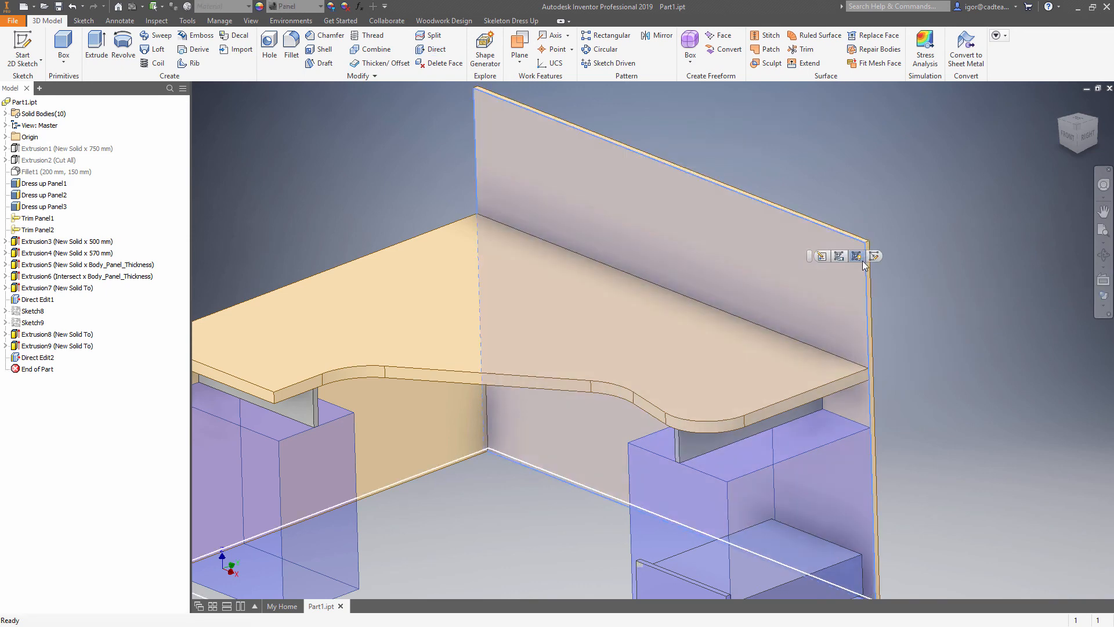
key("s")
key("p")
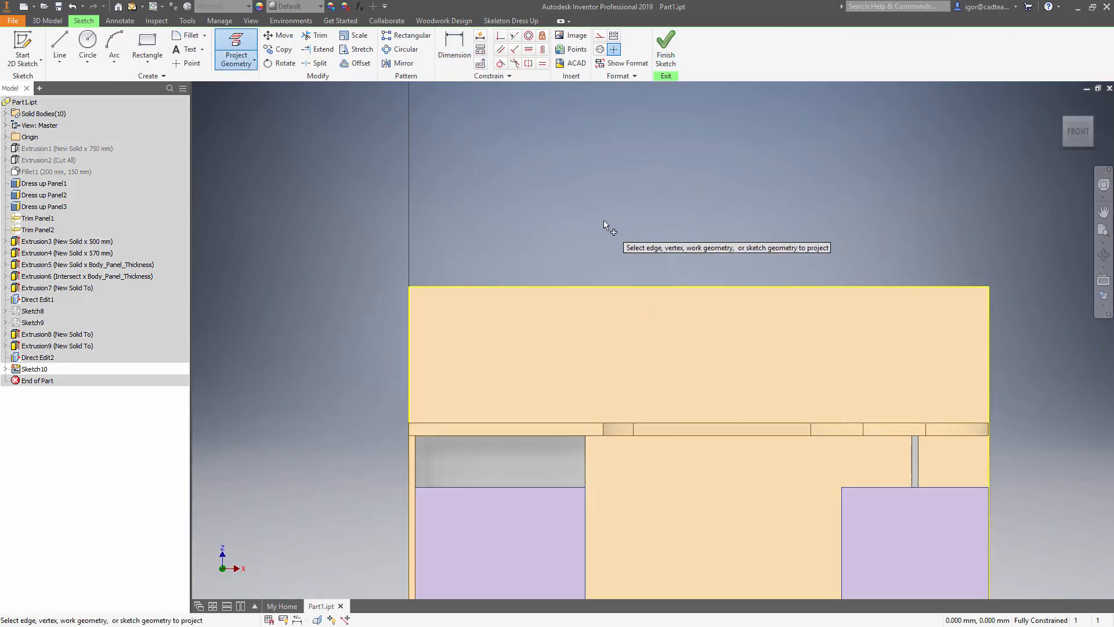
key("l")
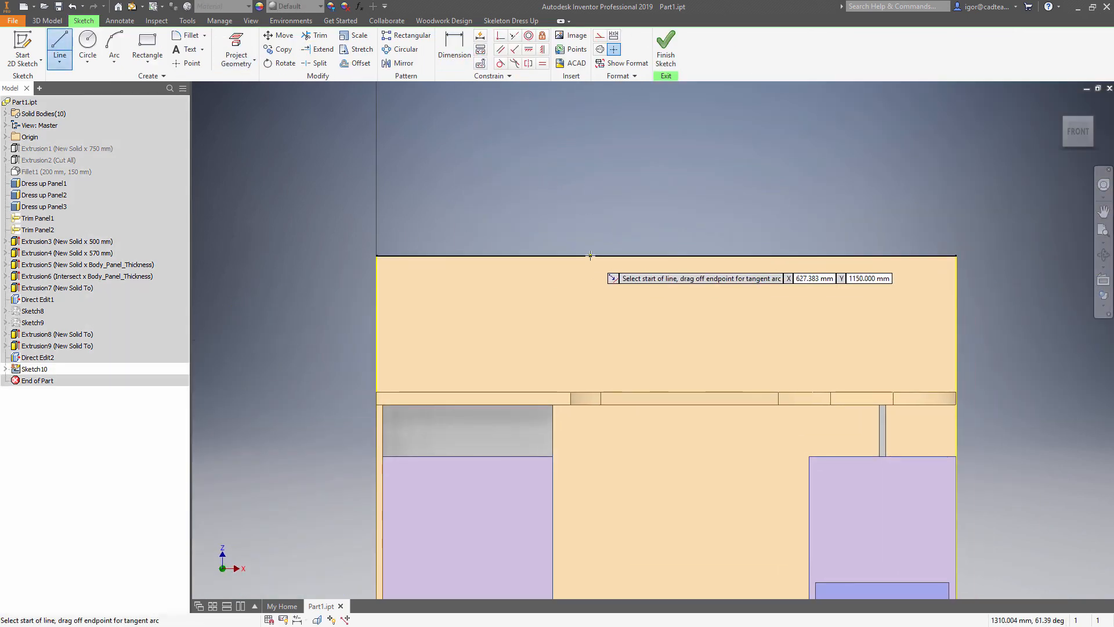
left_click(666, 256)
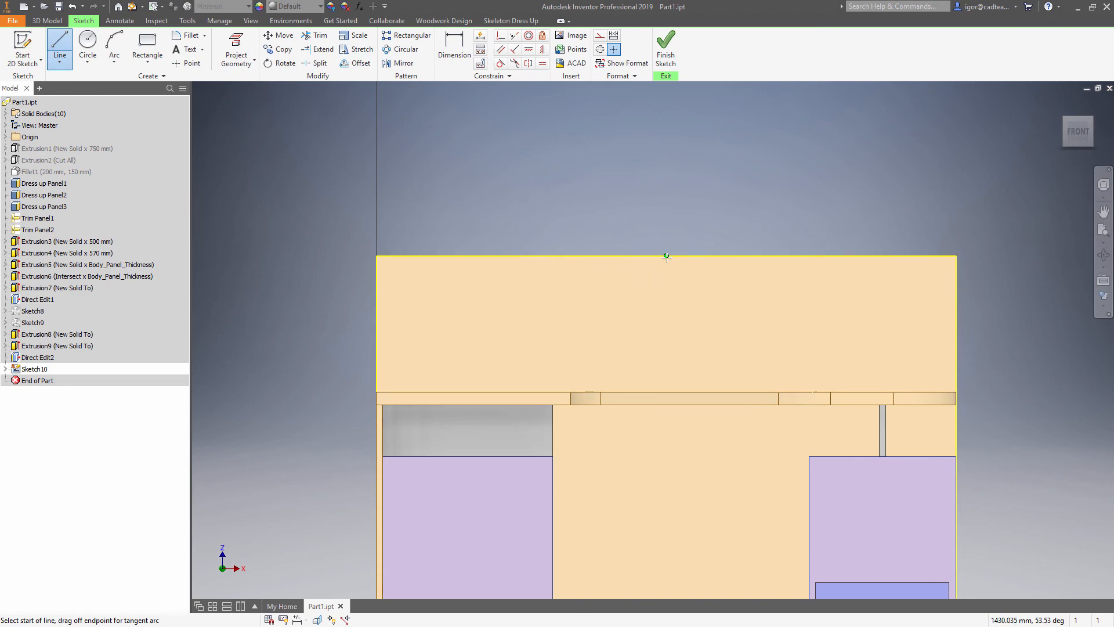
left_click(736, 323)
left_click(957, 323)
key("Escape")
- Dimension the horizontal line 200 mm below the panel's top edge and set its length to 500 mm
key("d")
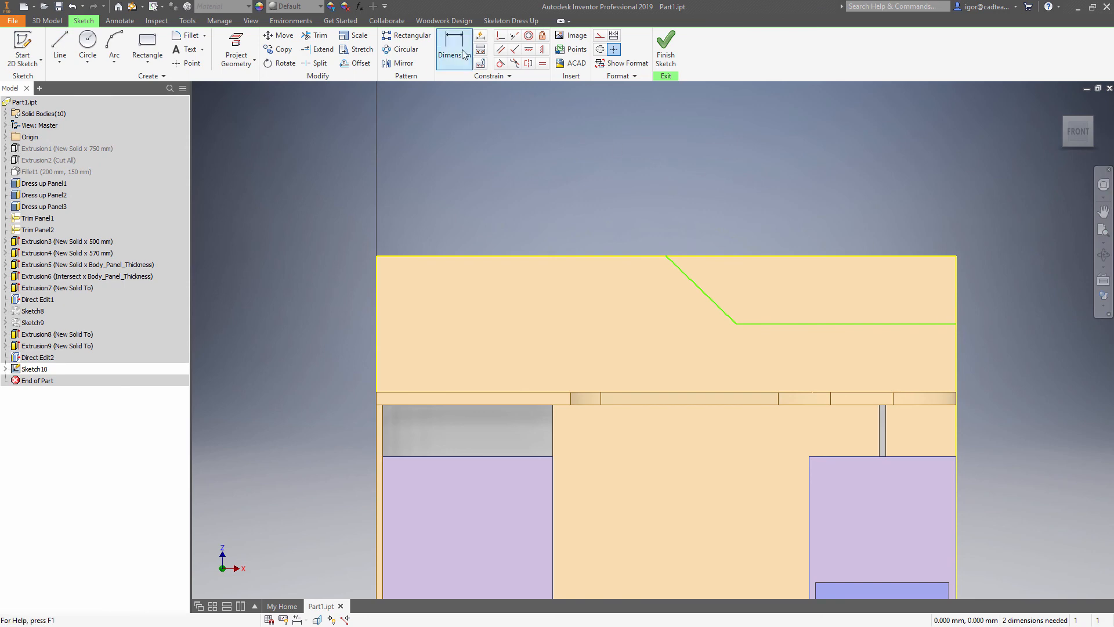
left_click(878, 322)
left_click(893, 256)
left_click(997, 279)
type("200")
key("Return")
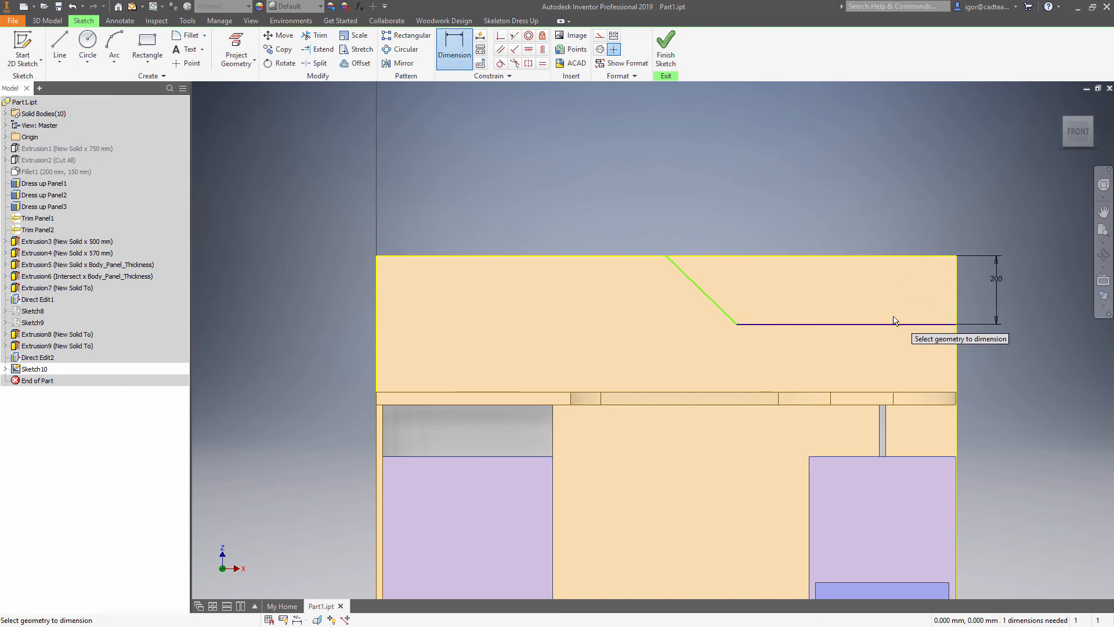
left_click(896, 324)
left_click(884, 218)
type("500")
key("Return")
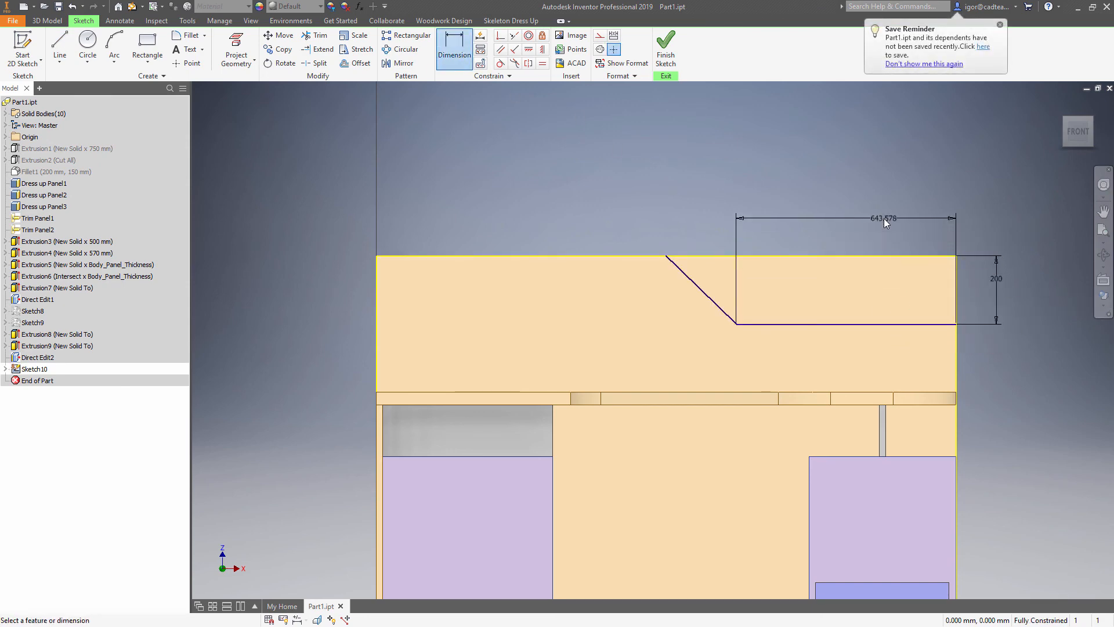
- Finish the sketch and extrude-cut the raised back panel's outer upper corner region above the sketched line through all
left_click(666, 58)
left_click(96, 48)
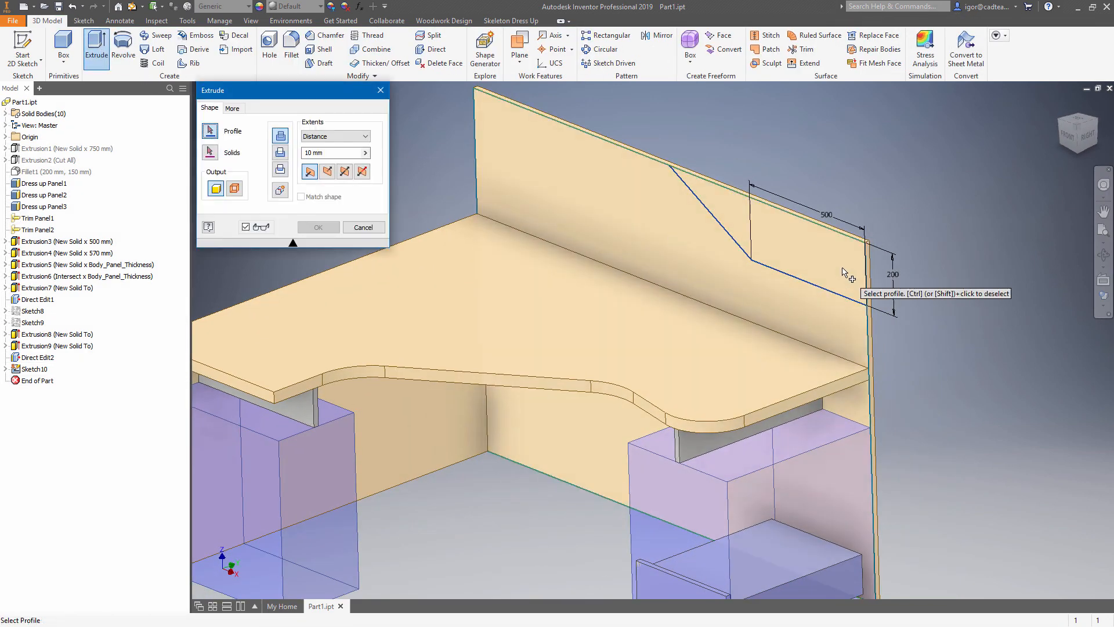
left_click(862, 285)
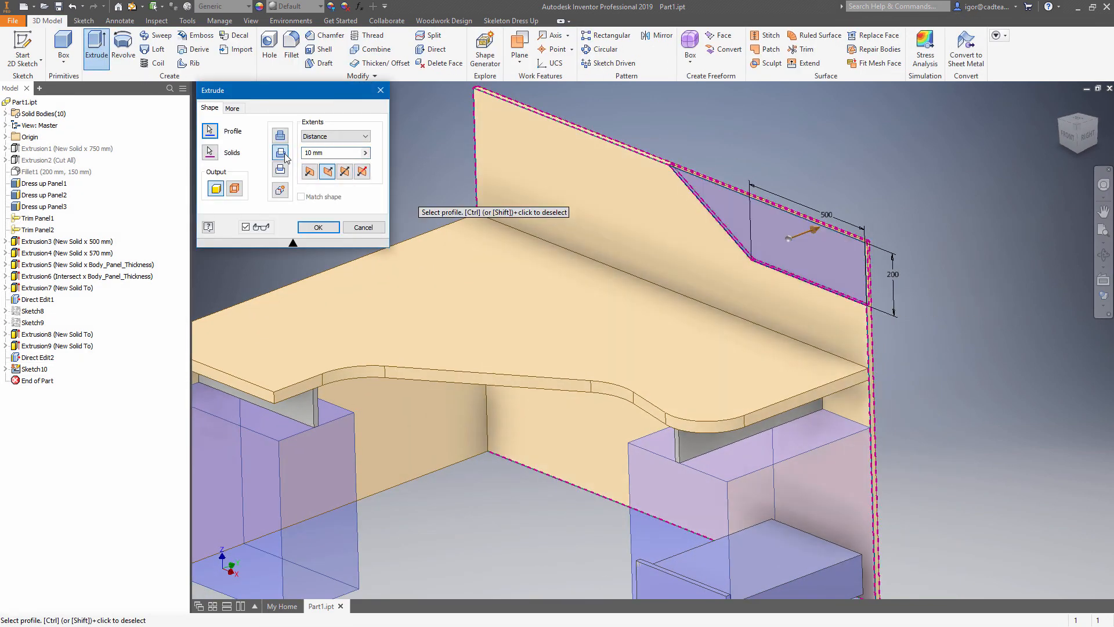
left_click(348, 136)
left_click(322, 181)
left_click(317, 226)
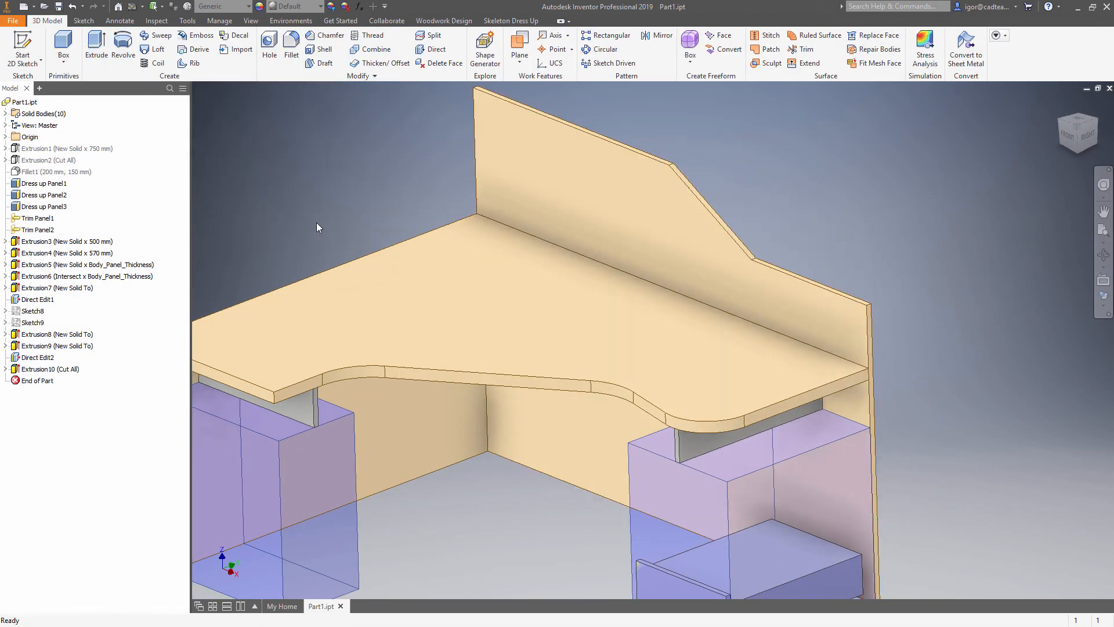
- Fillet the two corner edges at the ends of the back panel's sloped cut with a 150 mm radius
left_click(292, 54)
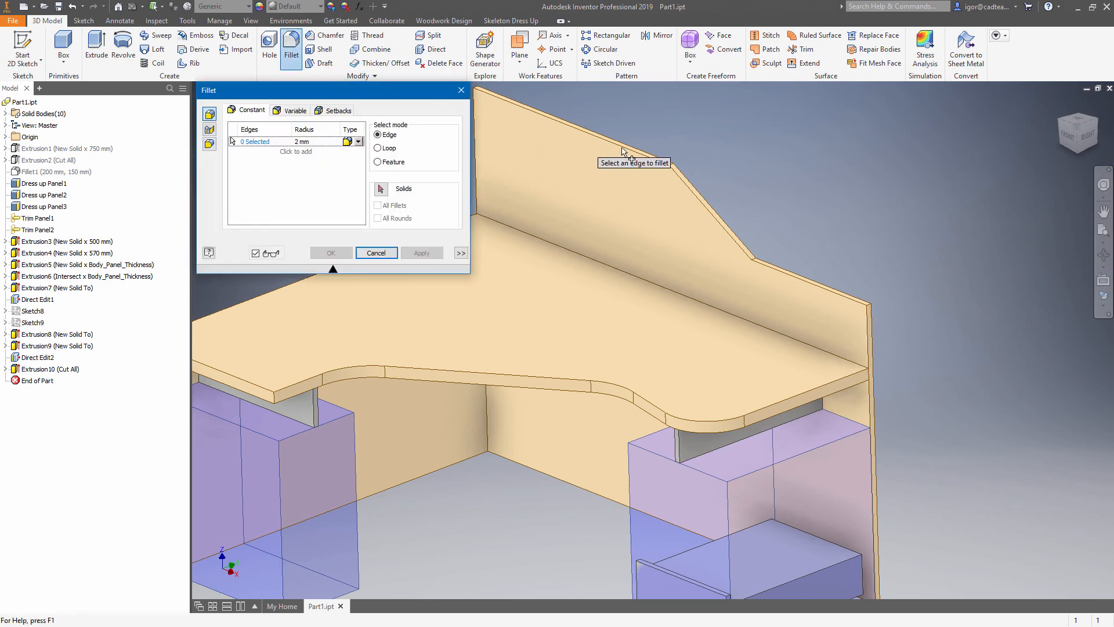
scroll(672, 169, "up", 5)
left_click(672, 167)
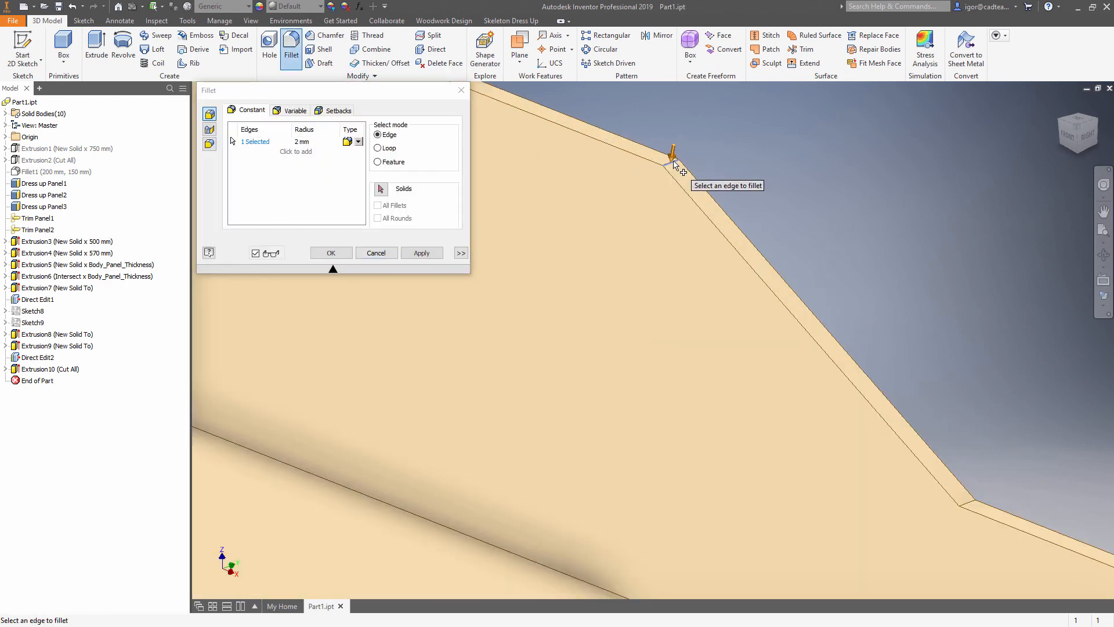
scroll(672, 169, "down", 3)
scroll(852, 368, "up", 2)
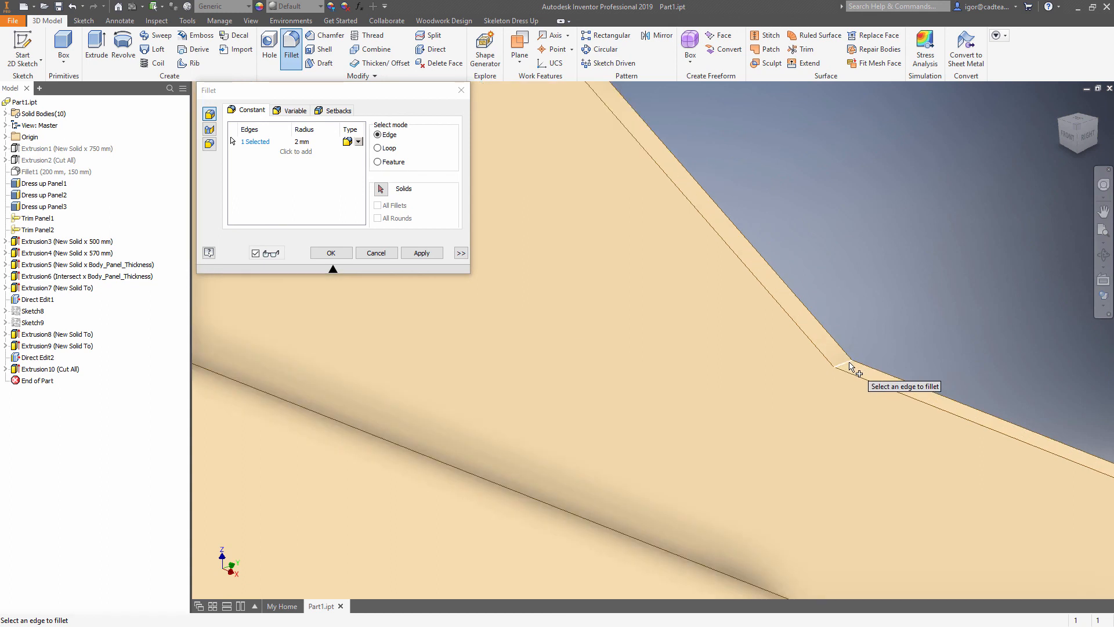
left_click_drag(851, 351, 853, 341)
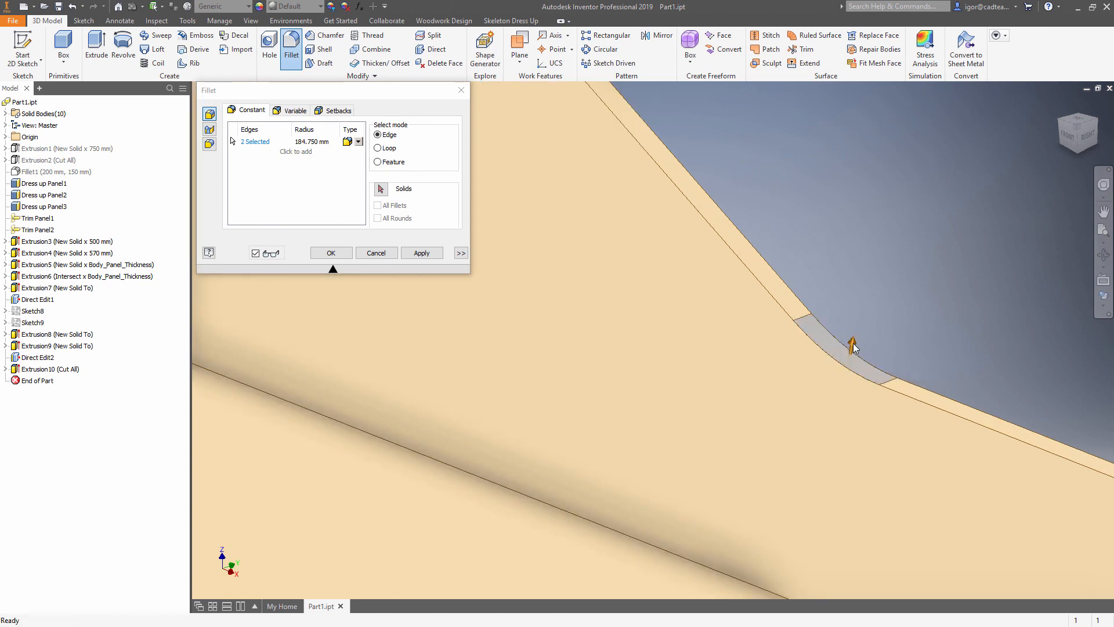
left_click(324, 143)
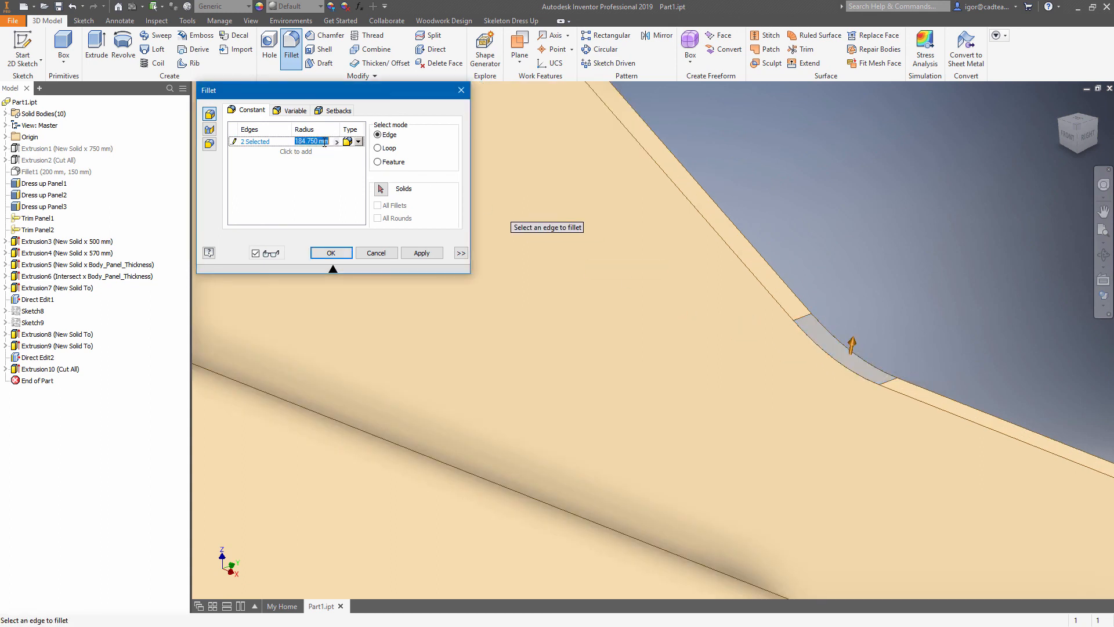
type("150")
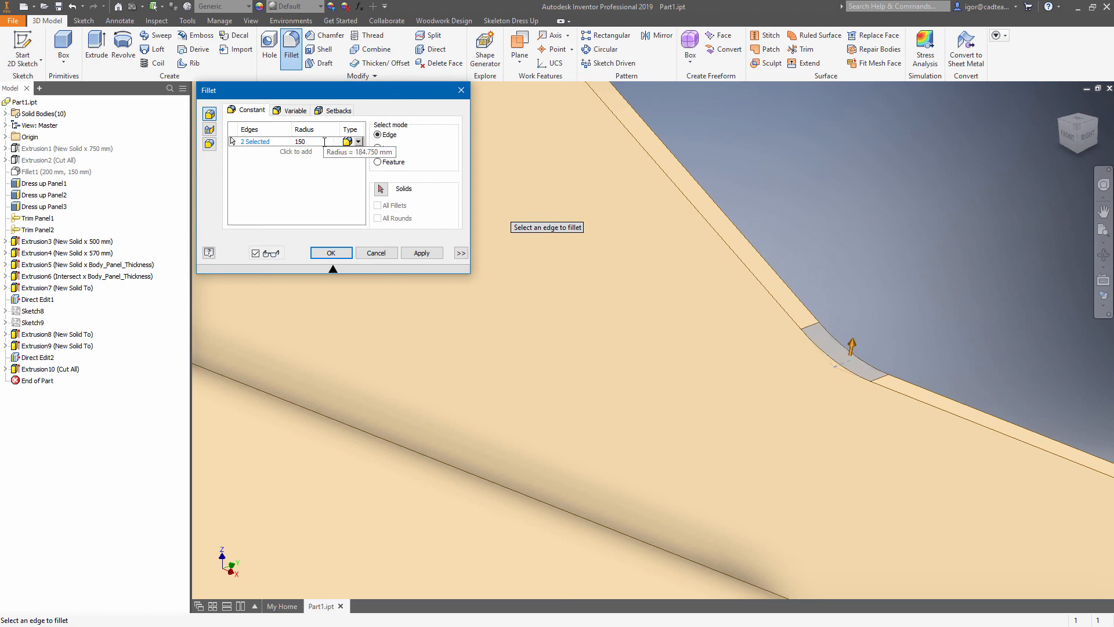
left_click(328, 254)
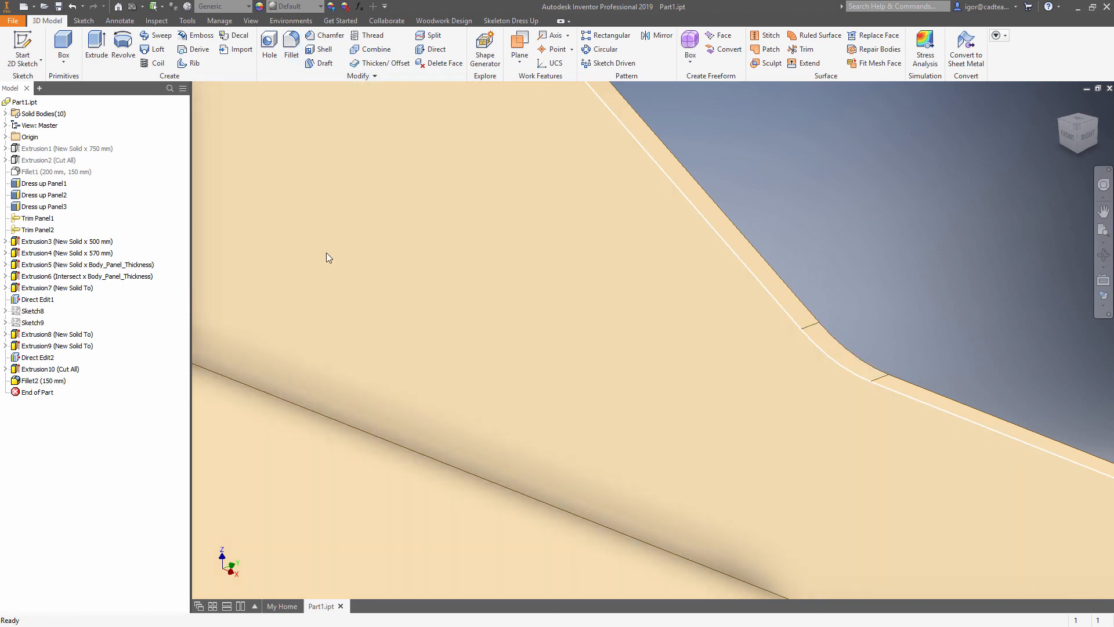
- Begin saving the part and create a Trainings folder inside PROJECTS as its location
scroll(365, 253, "down", 3)
middle_click_drag(406, 251, 754, 209)
scroll(758, 204, "down", 1)
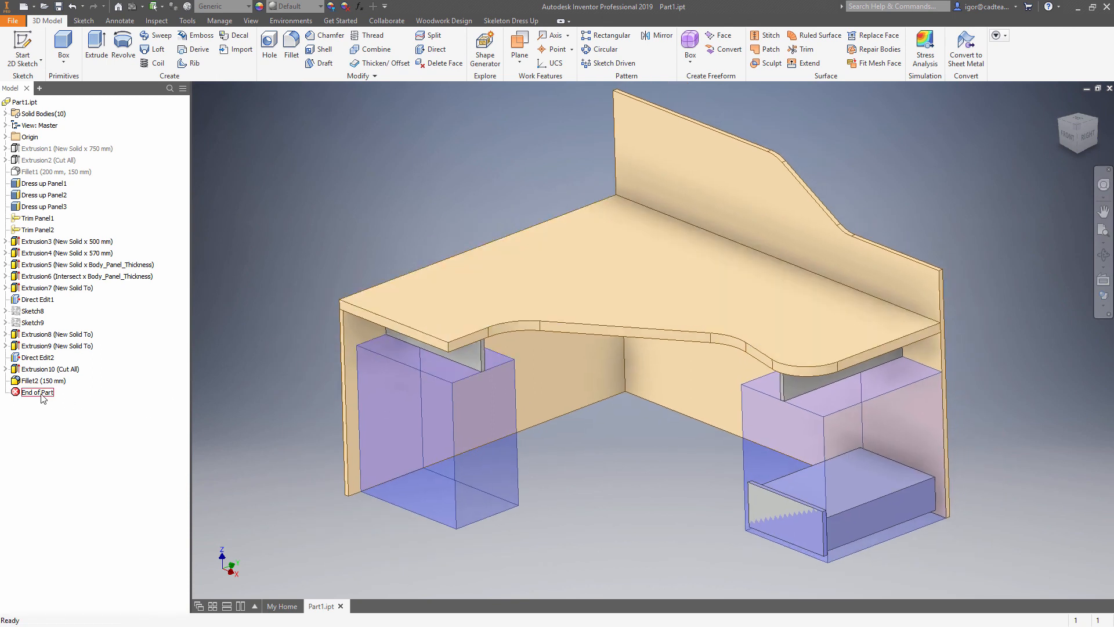
mouse_move(42, 398)
left_mouse_down()
mouse_move(43, 362)
mouse_move(41, 398)
left_mouse_up()
left_click(25, 103)
left_click(19, 23)
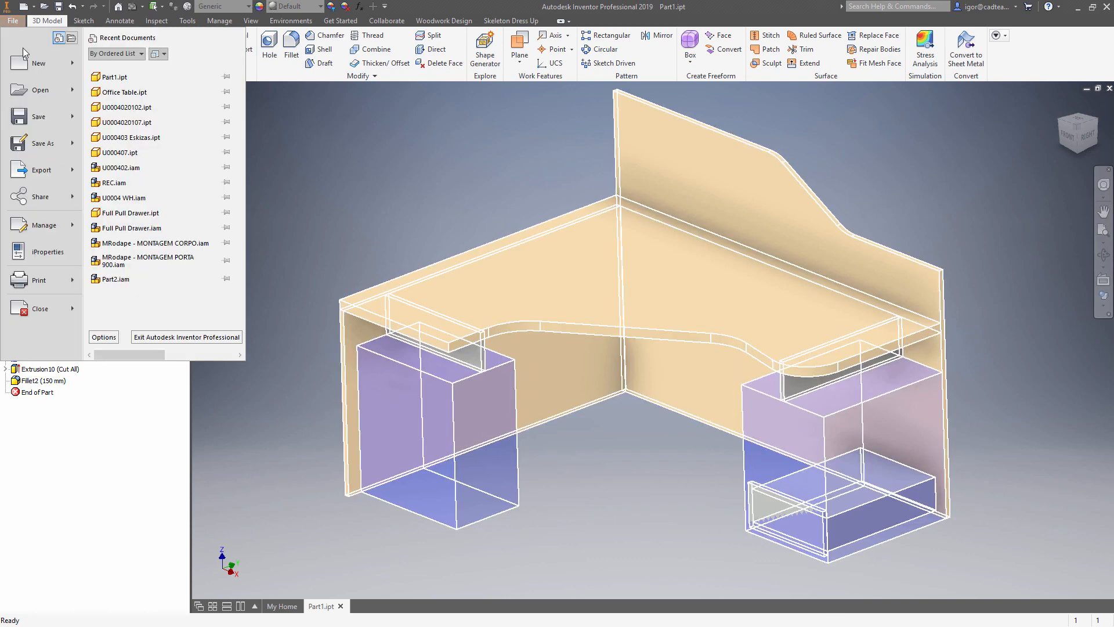
left_click(23, 112)
left_click(690, 236)
type("T")
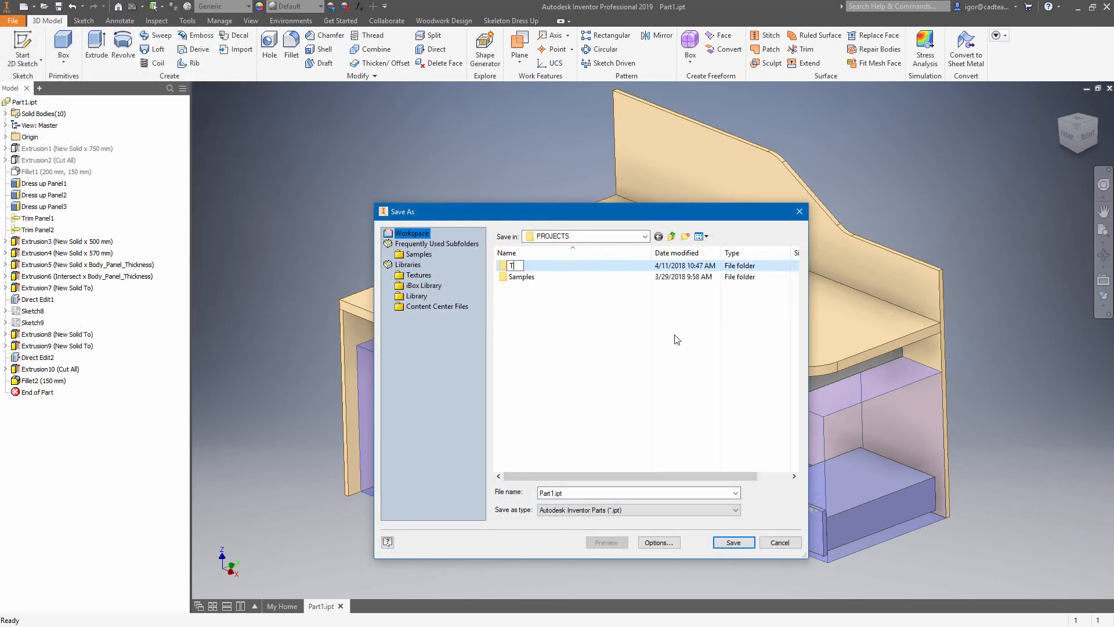
key("Return")
key("Return")
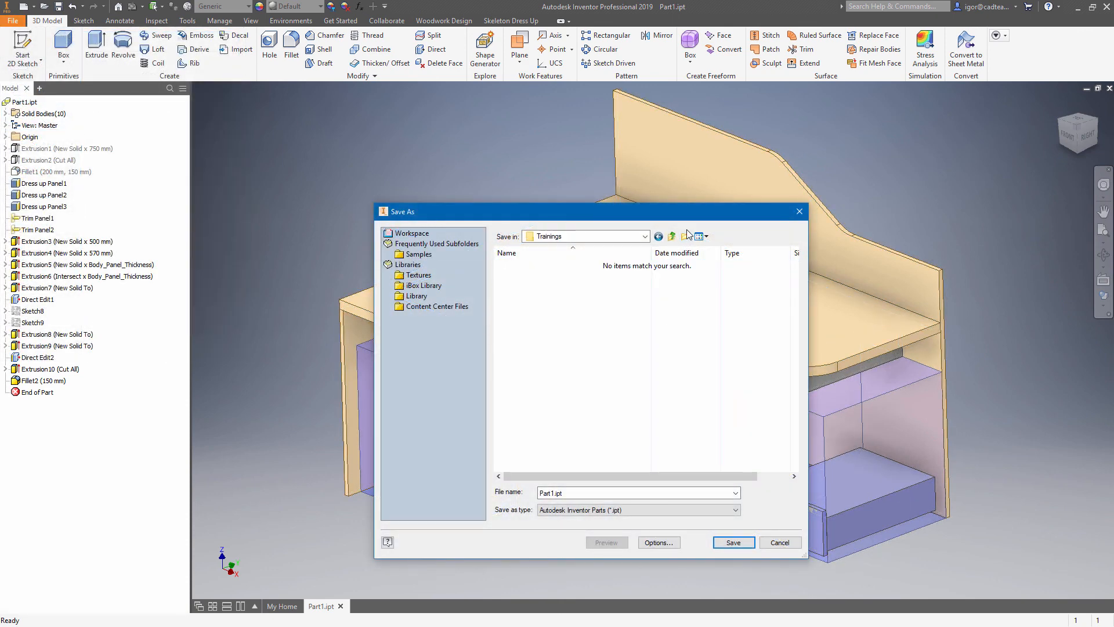
- Create an Office table subfolder in Trainings and save the part there as Concept of Office Table
left_click(686, 236)
type("Office table")
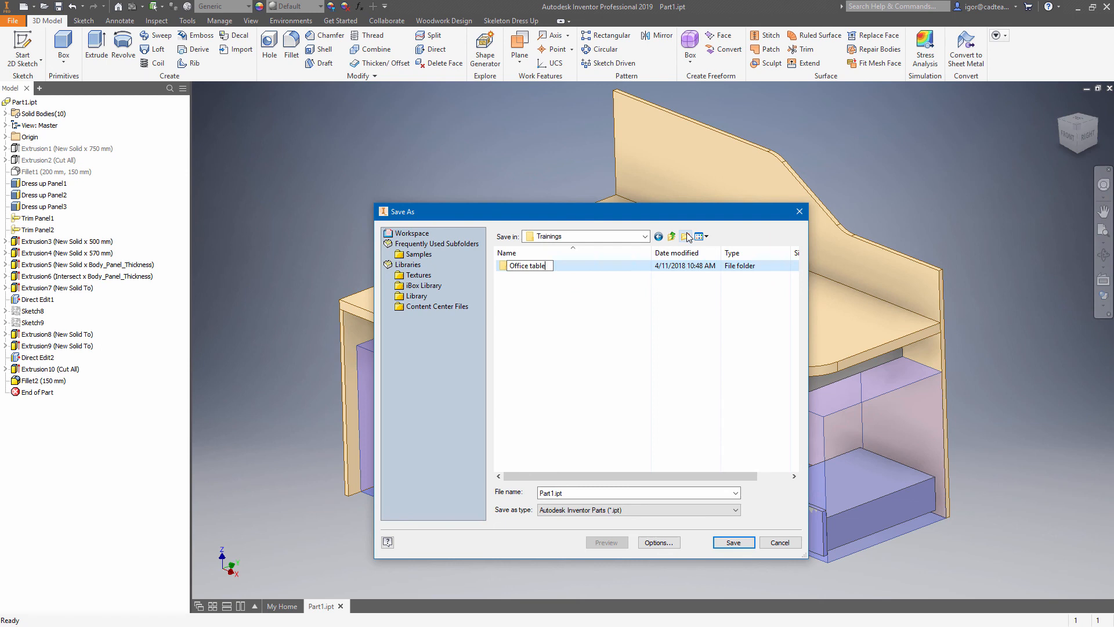
key("Return")
key("Return")
type("Concept of Office Table")
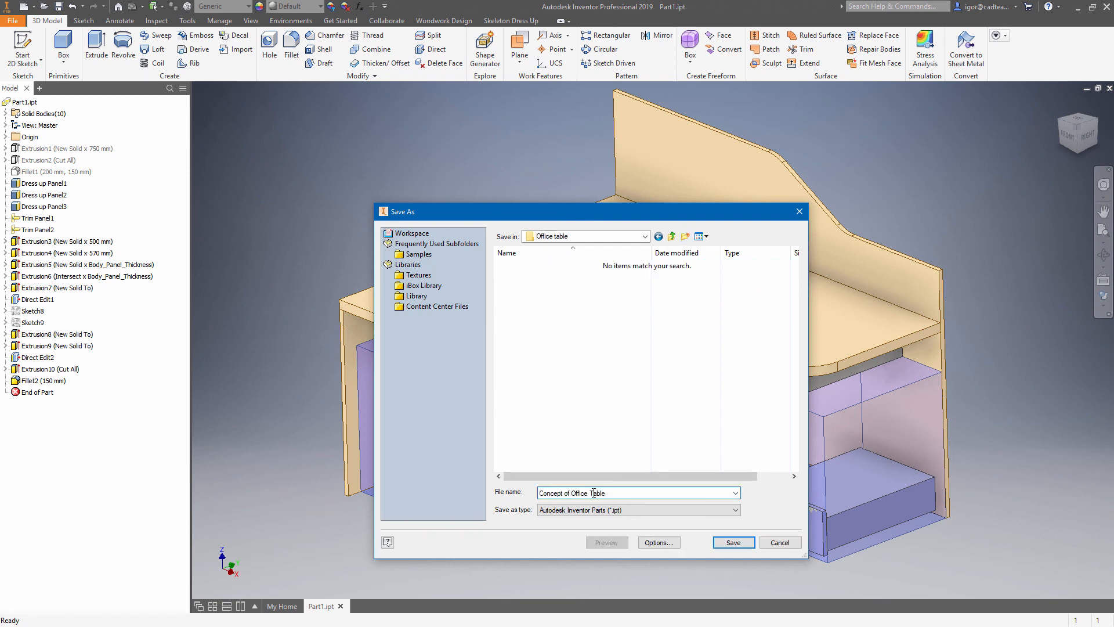
left_click(732, 542)
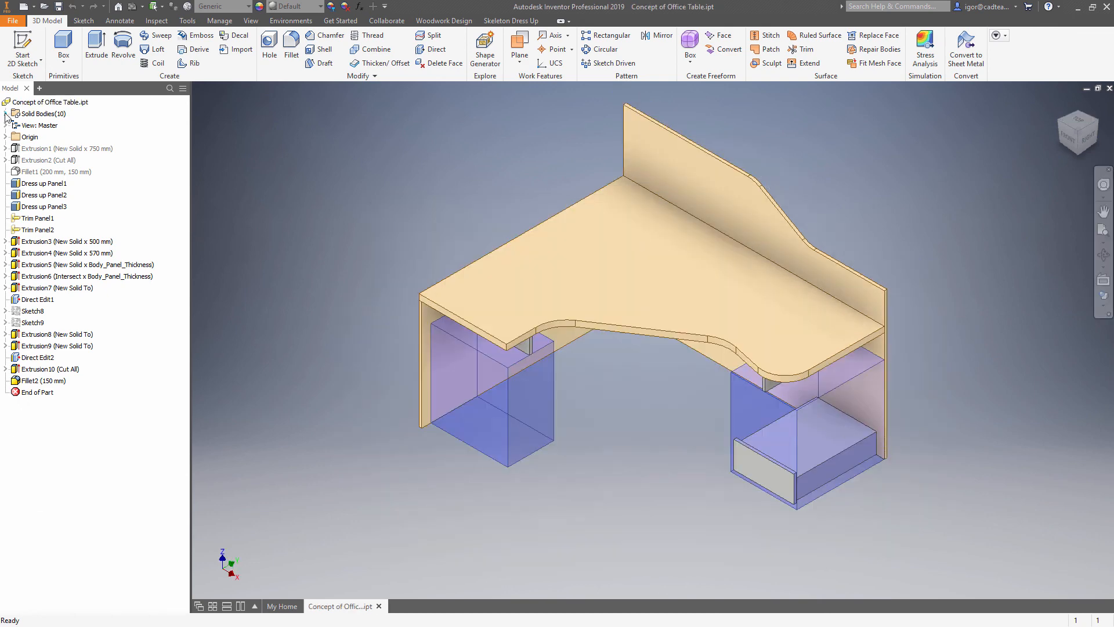
- Rename the hidden envelope solid body as Rangebox and the tabletop panel body as Desktop
left_click(5, 114)
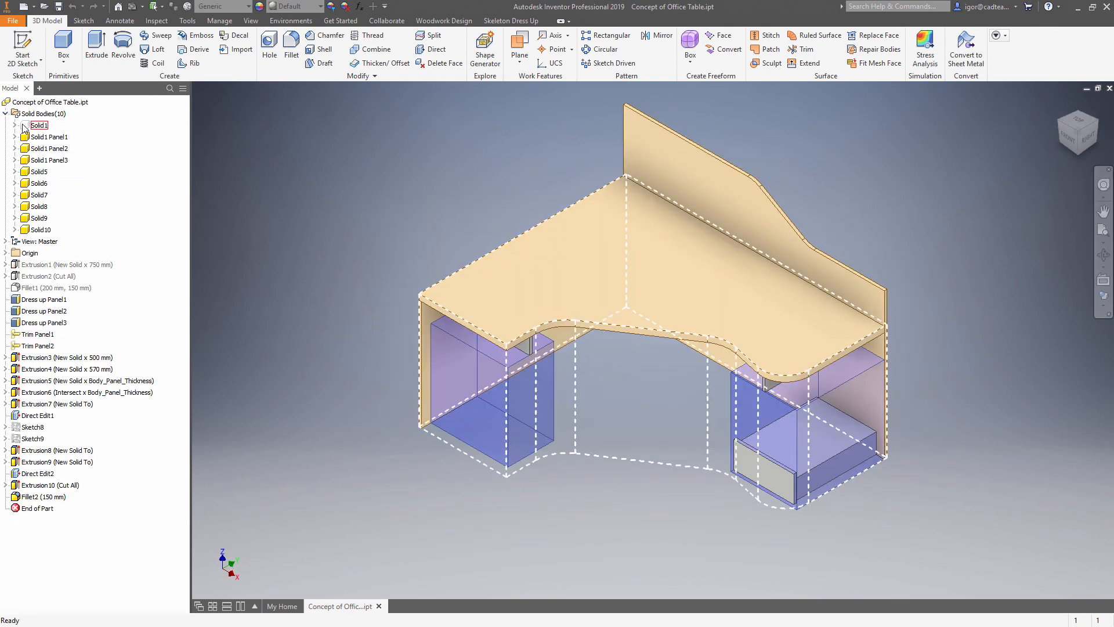
left_click(38, 127)
key("Return")
double_click(55, 136)
key("Return")
- Rename the raised, shaped panel body as R side panel and the opposite panel body as L side panel
double_click(49, 149)
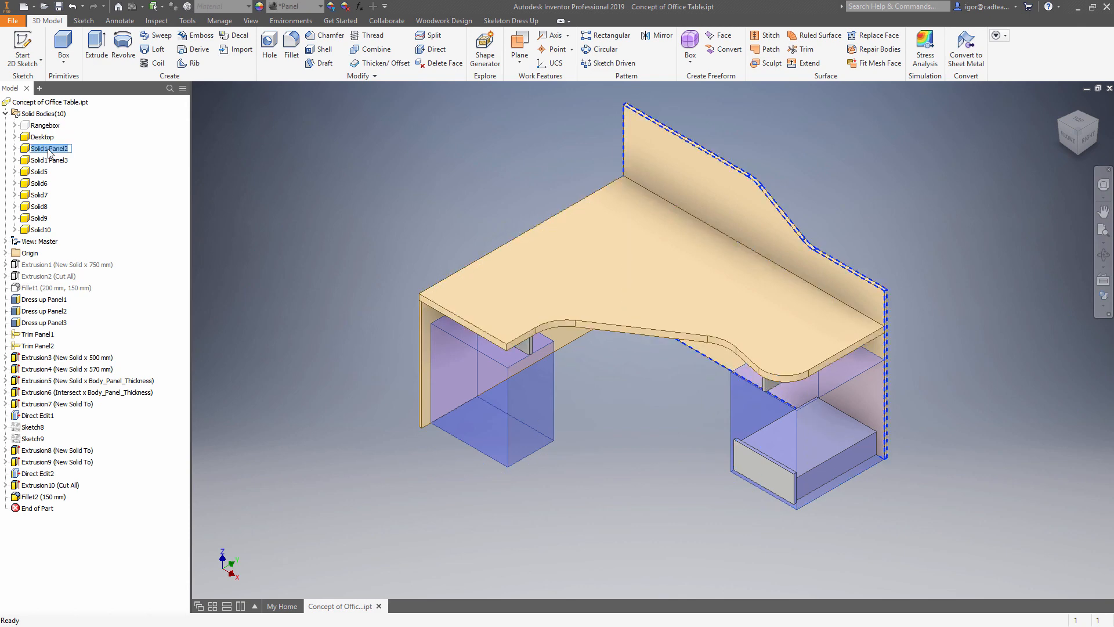
key("Return")
double_click(38, 160)
type("R side panel")
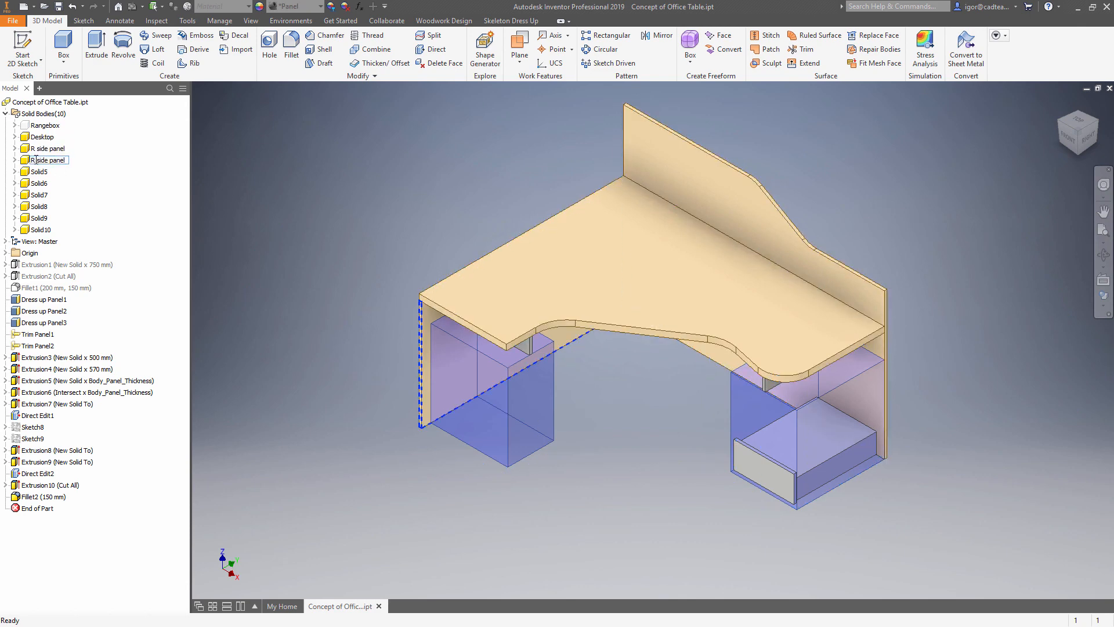
key("Return")
- Rename the skeleton box without a drawer as PC Box concept and the drawer pedestal body as Drawer Box Concept
double_click(40, 173)
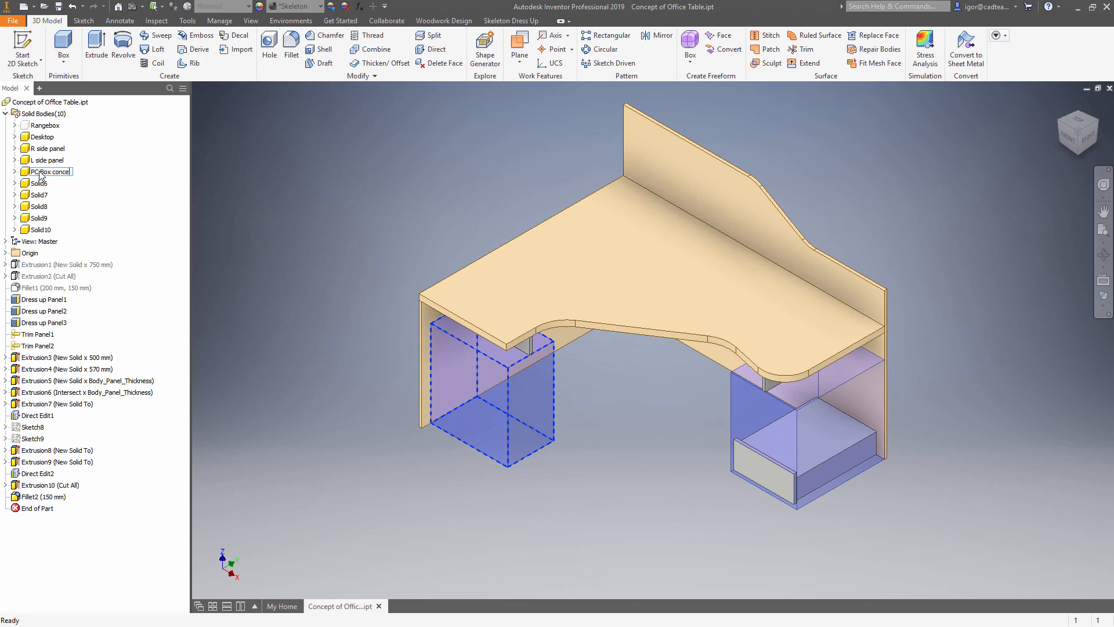
key("Return")
double_click(40, 185)
type("pt")
key("Return")
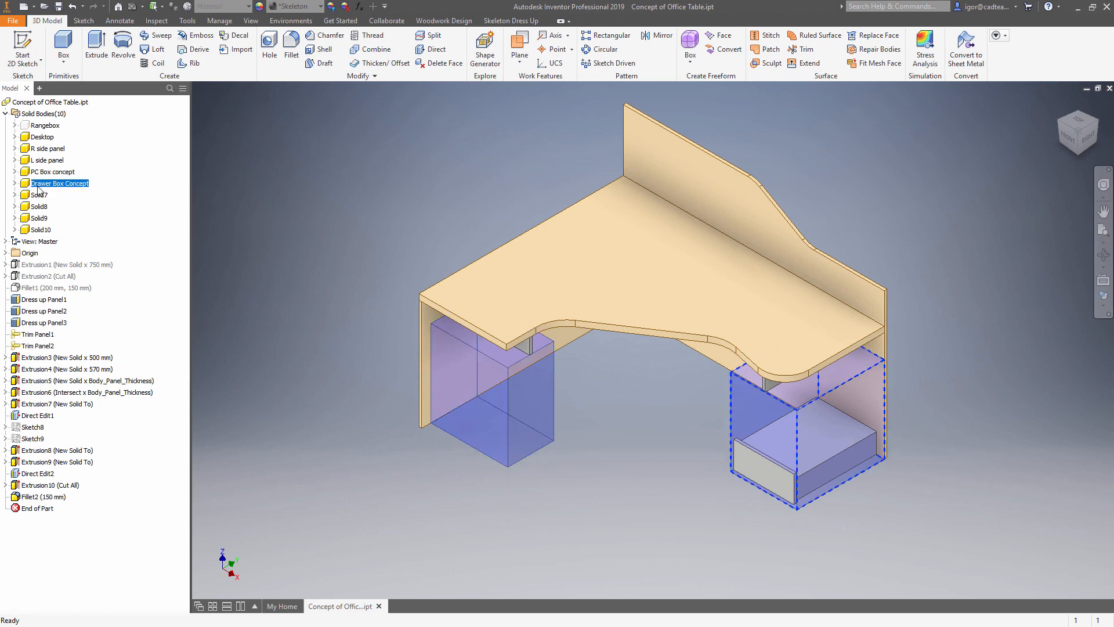
- Rename the drawer's front panel body as Drawer Facade and the drawer volume behind it as Drawer Box
double_click(40, 195)
type("Drawer Facade")
key("Return")
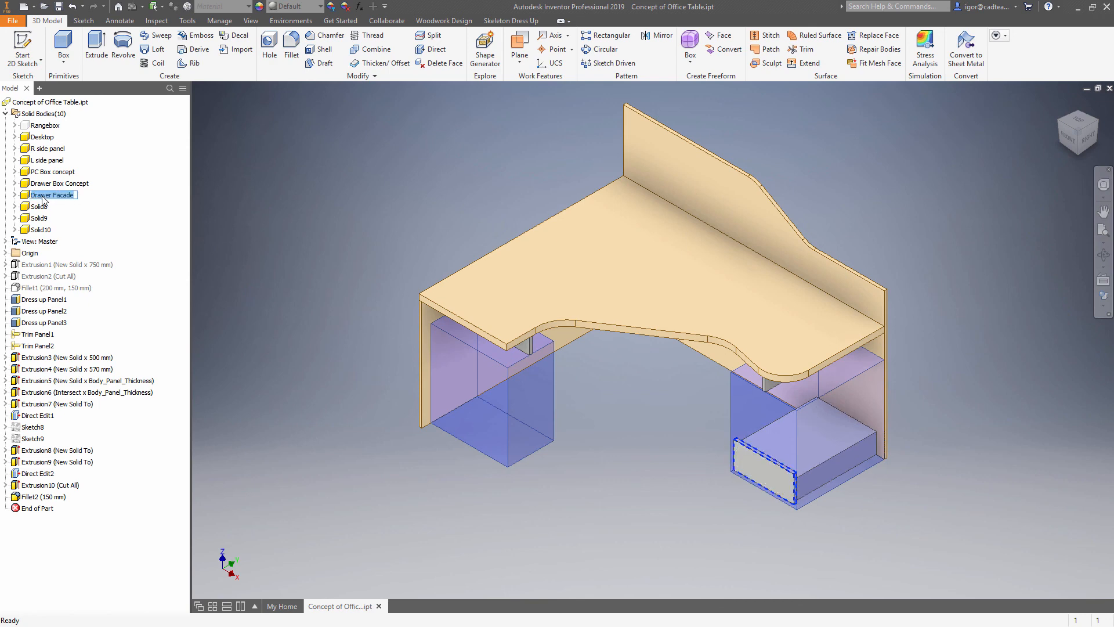
double_click(36, 207)
type("Drawer Box")
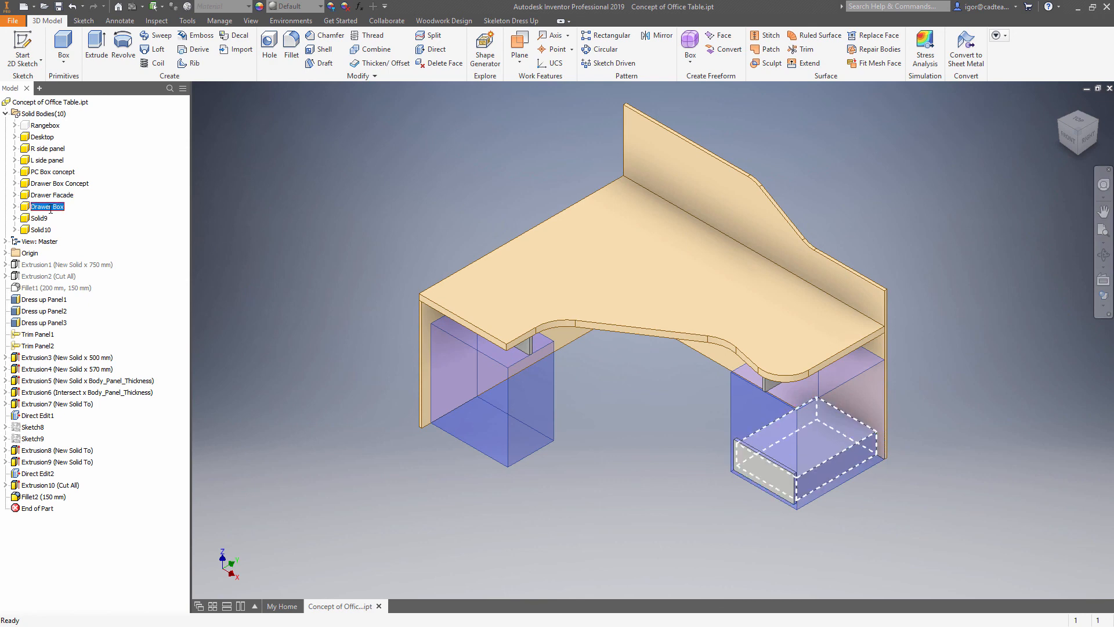
key("Return")
- Rename the support body above the PC box as L Support and the one above the drawer pedestal as R Support
double_click(38, 218)
type("Sl")
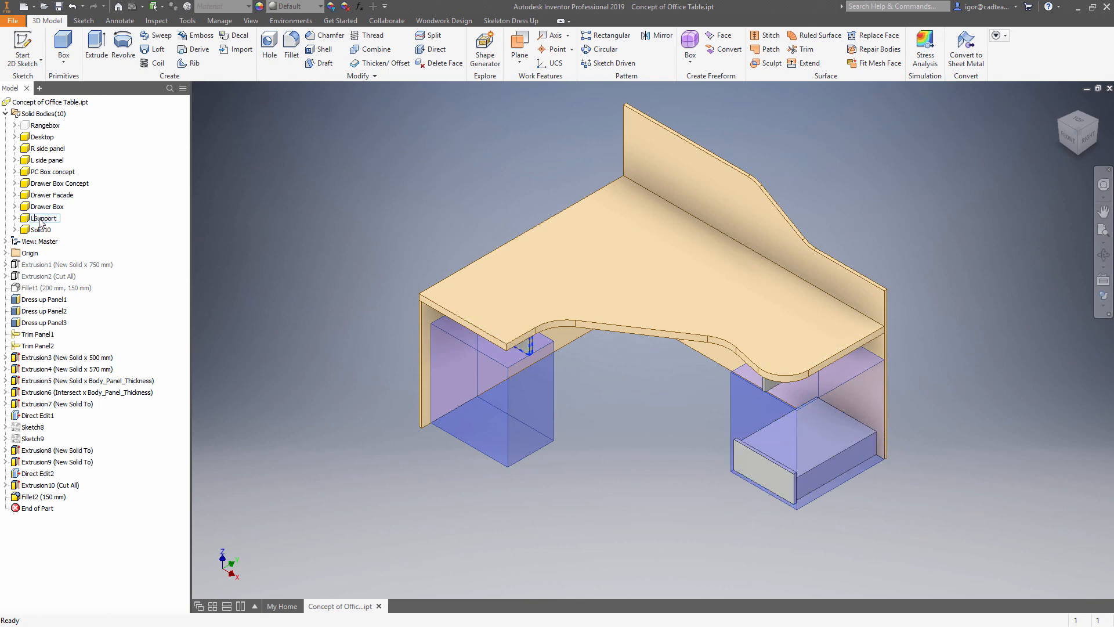
key("Return")
double_click(38, 230)
type("RSupport")
key("Return")
double_click(36, 230)
key("Return")
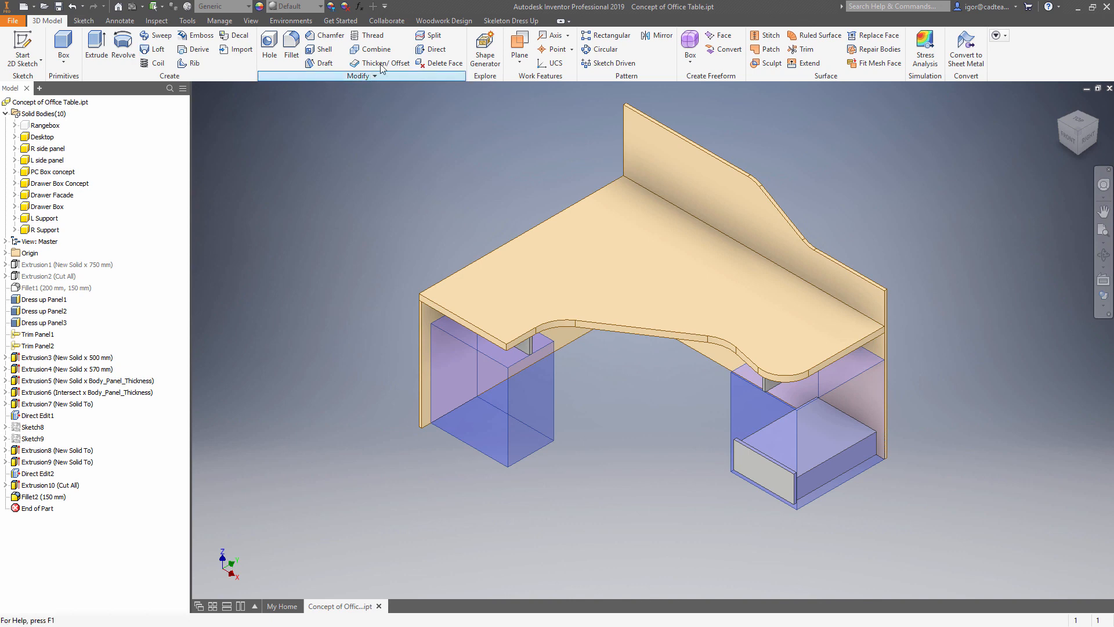
- Start Make Components and include all solid bodies from Desktop through R Support, leaving out Rangebox
left_click(219, 20)
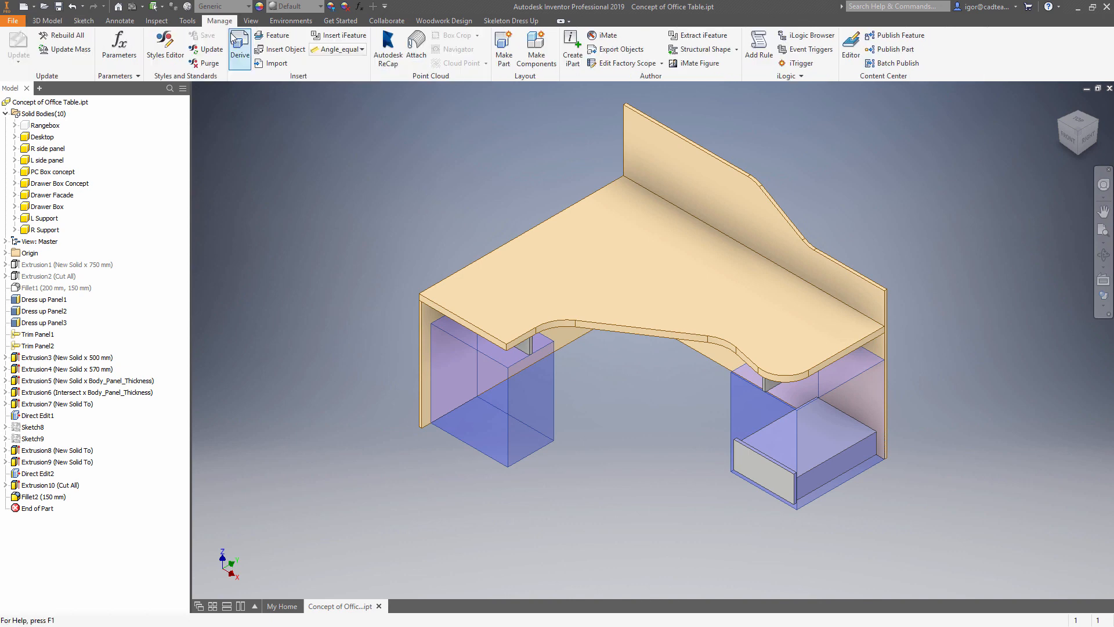
left_click(534, 58)
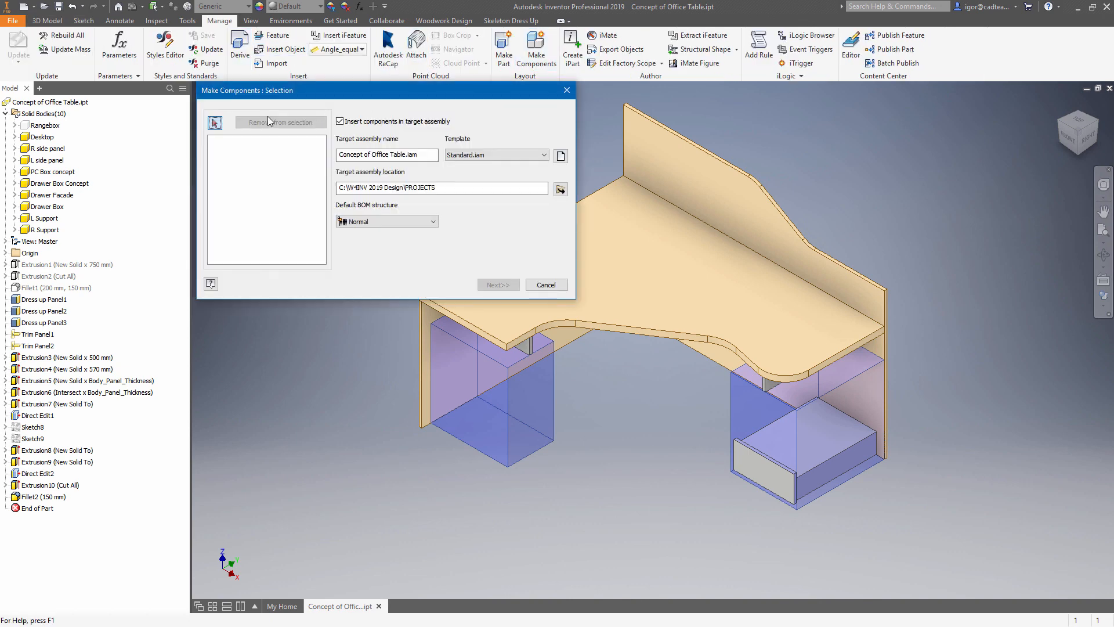
left_click(43, 137)
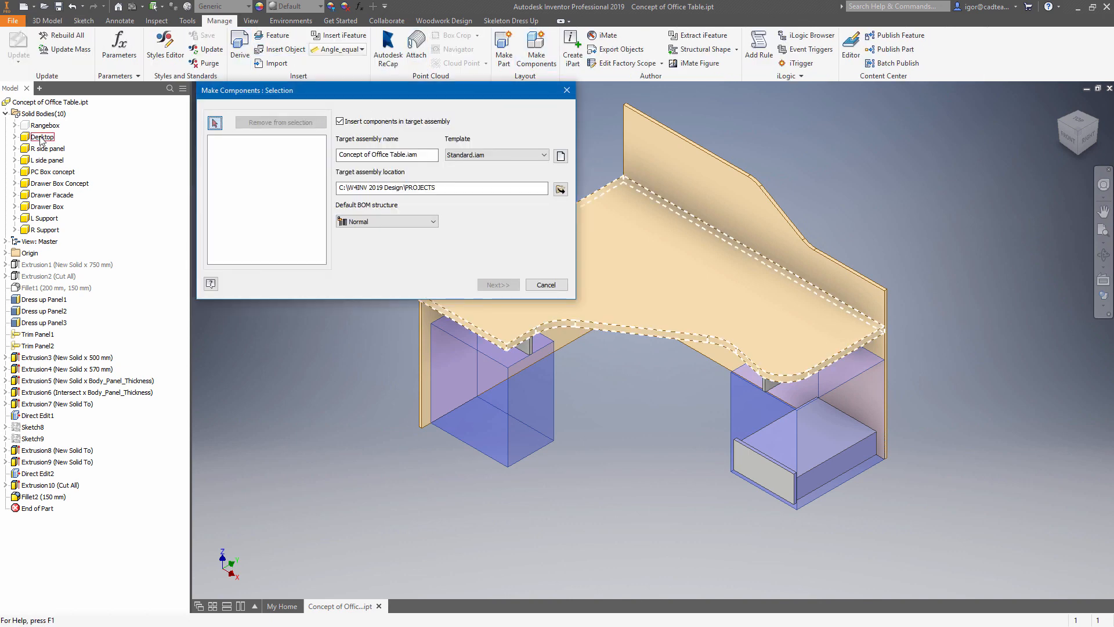
left_click(45, 230, "shift")
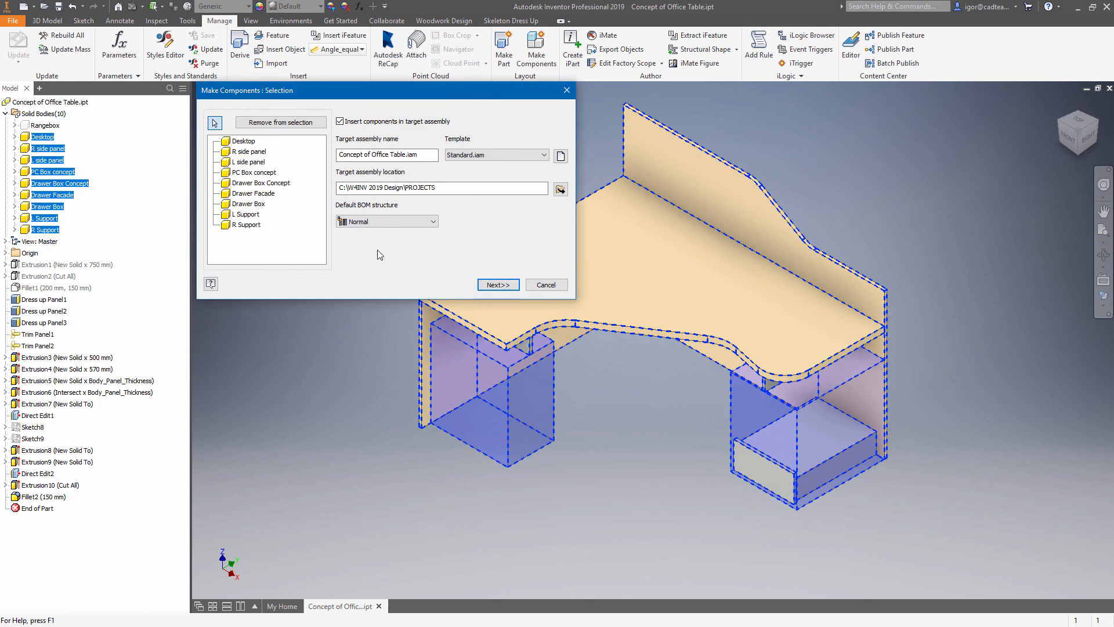
- Set a new target assembly named Office Table.iam in the Office table folder and continue to the component body list
left_click(561, 189)
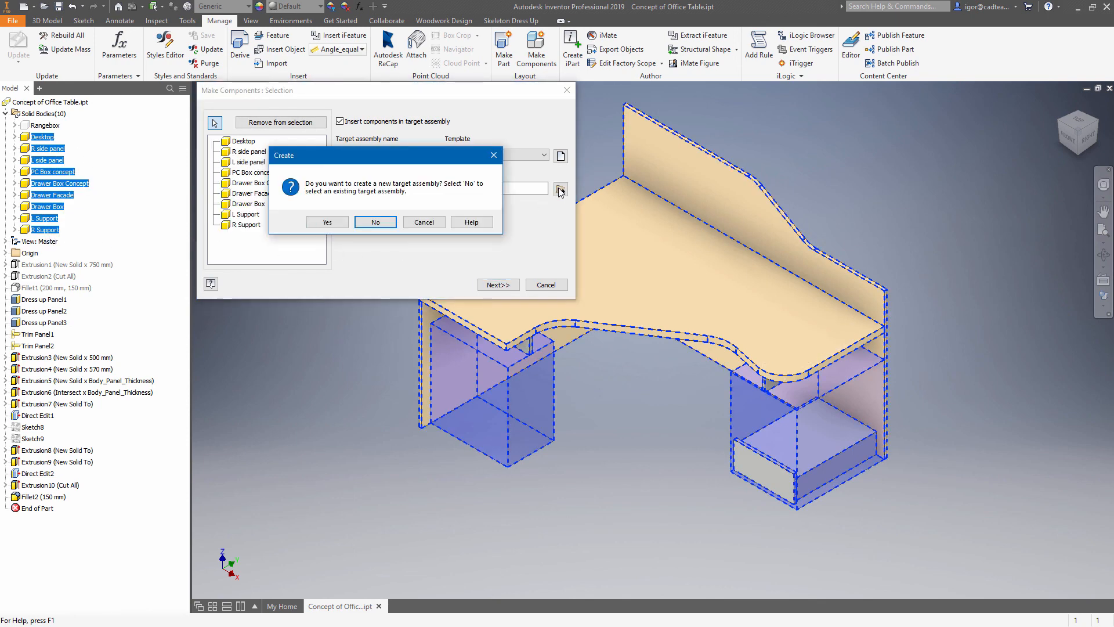
left_click(326, 222)
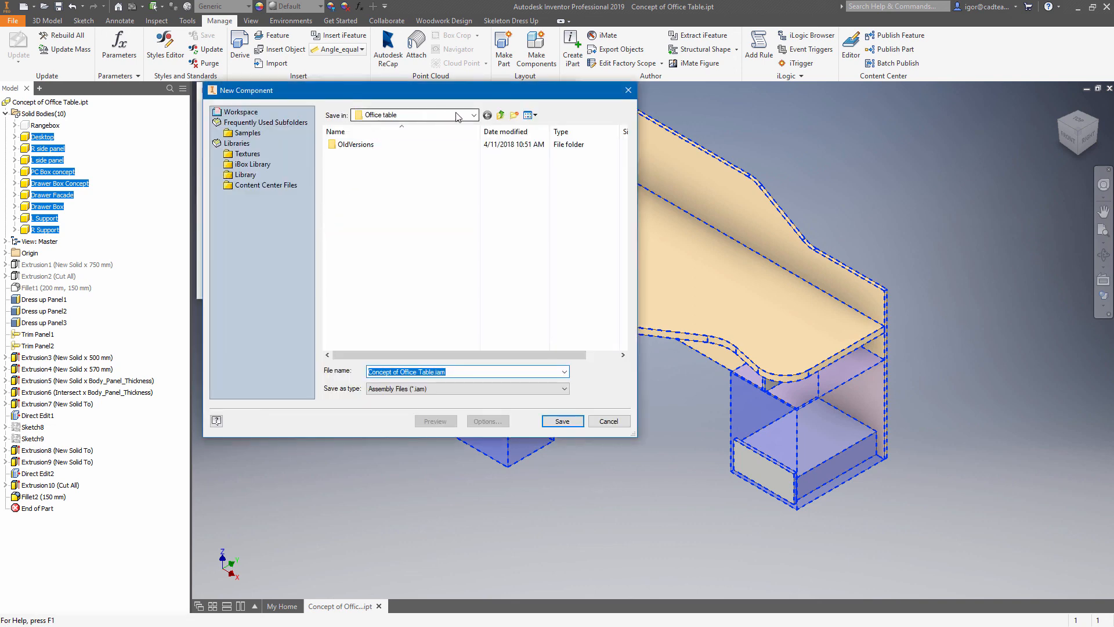
left_click(402, 372)
key("BackSpace")
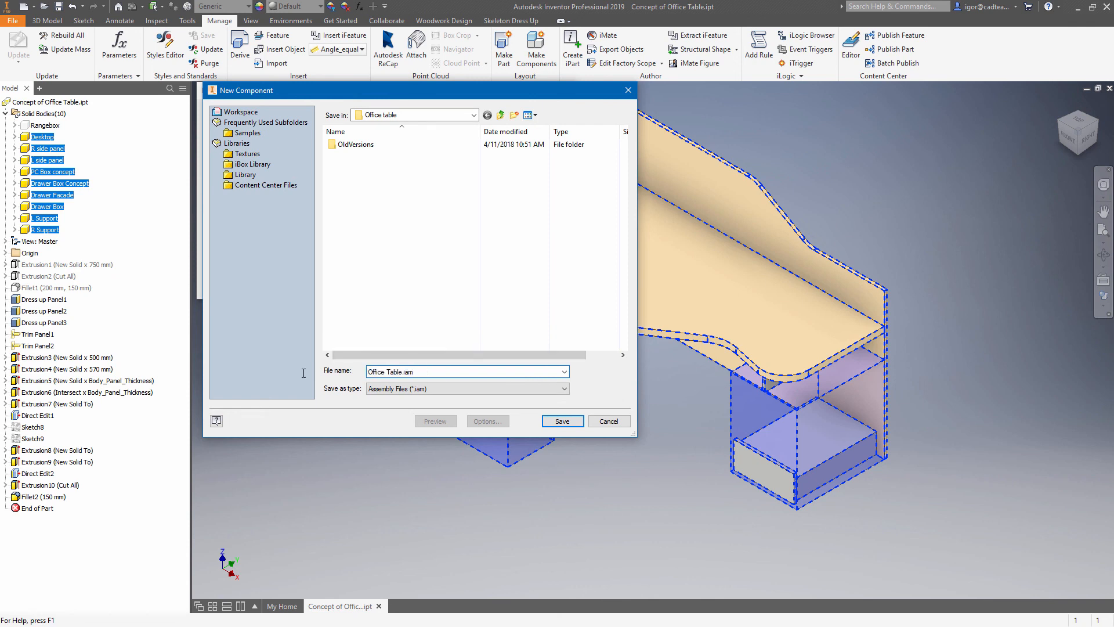
left_click(561, 422)
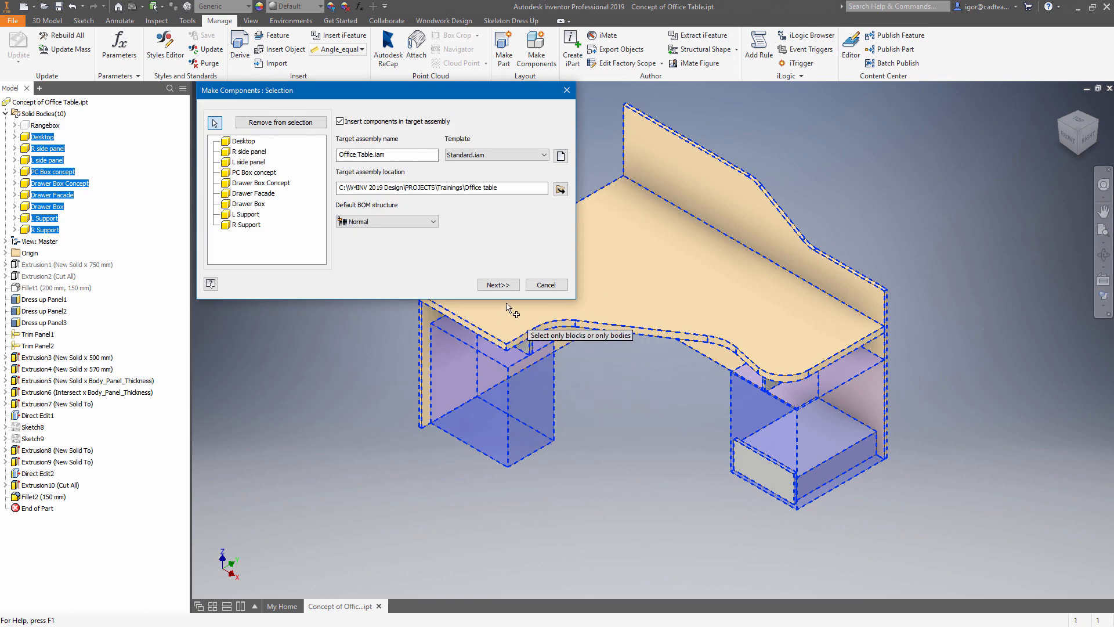
left_click(498, 285)
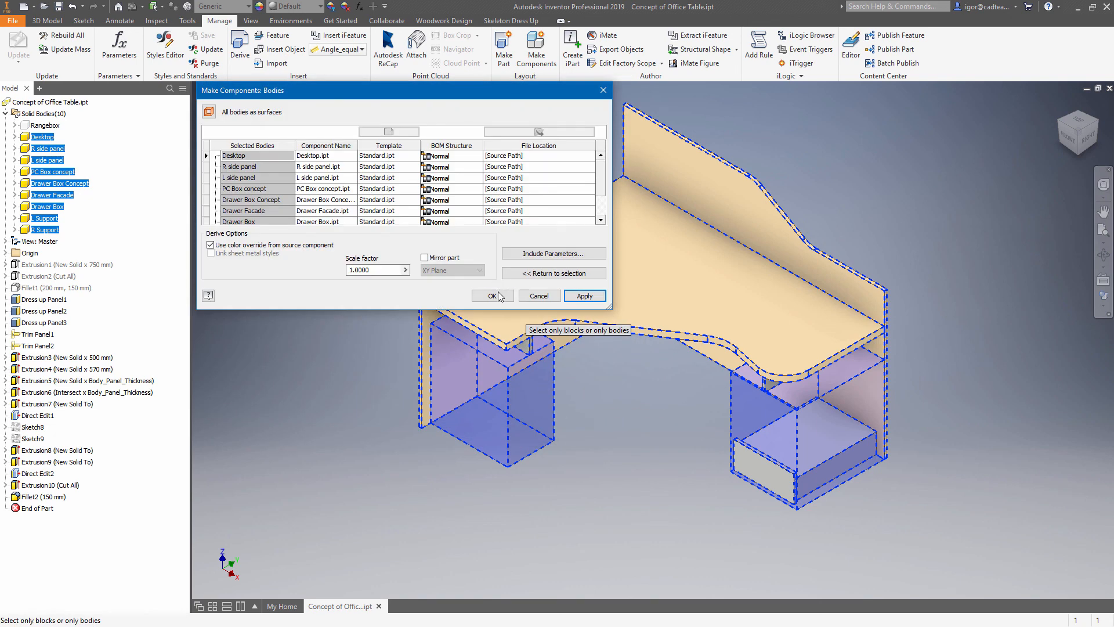
- Generate the components in the Office Table assembly and redefine its current view, looking down on the desktop, as Top
left_click(492, 296)
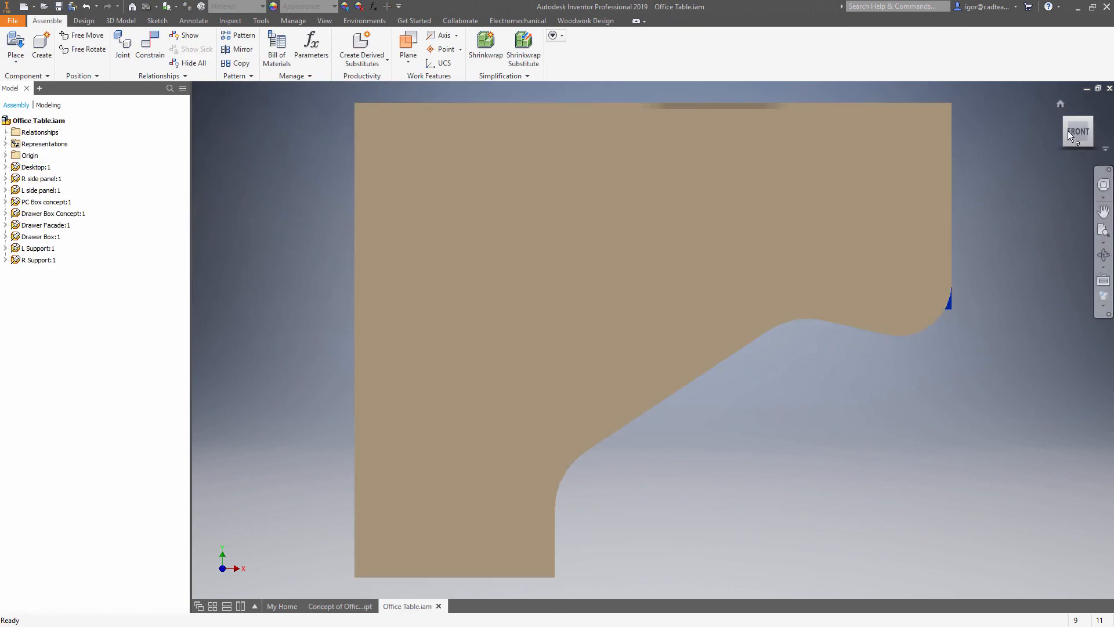
right_click(1077, 129)
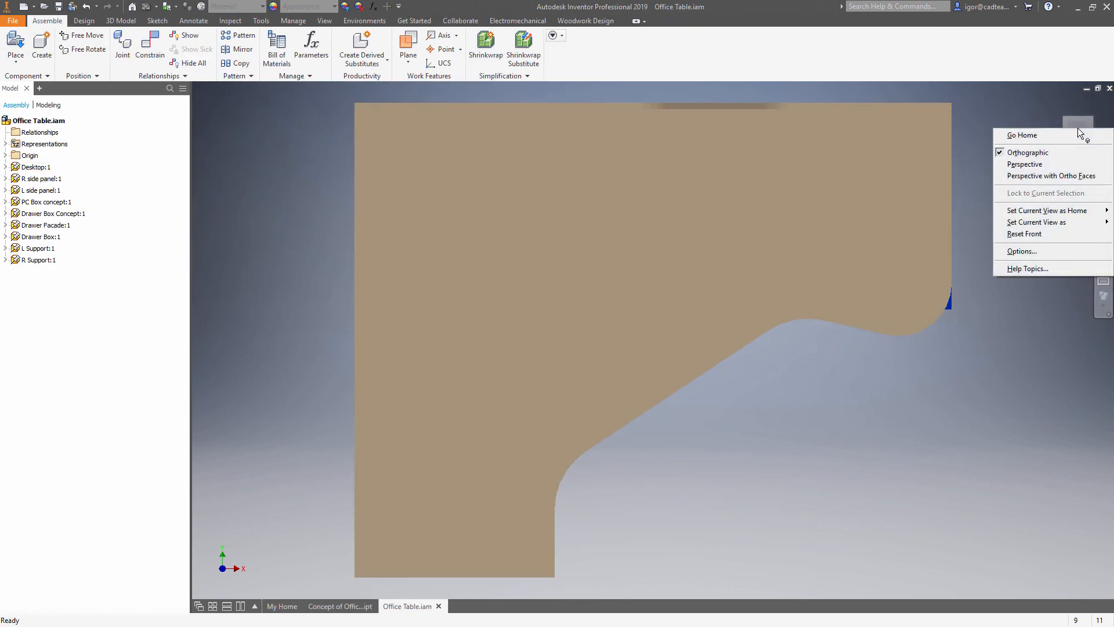
mouse_move(1036, 225)
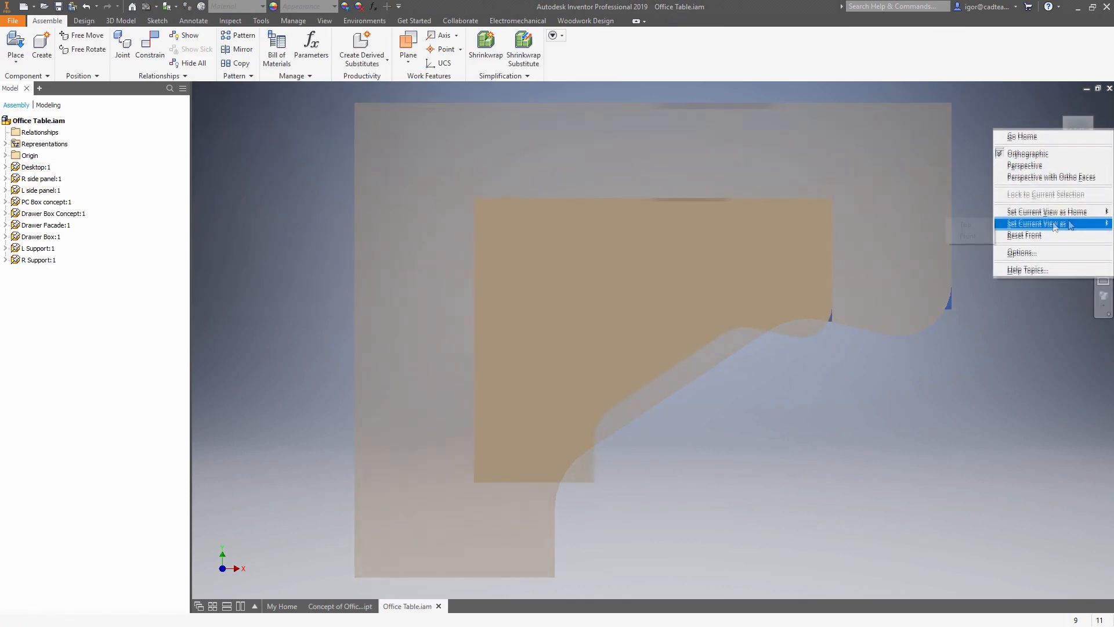
left_click(968, 224)
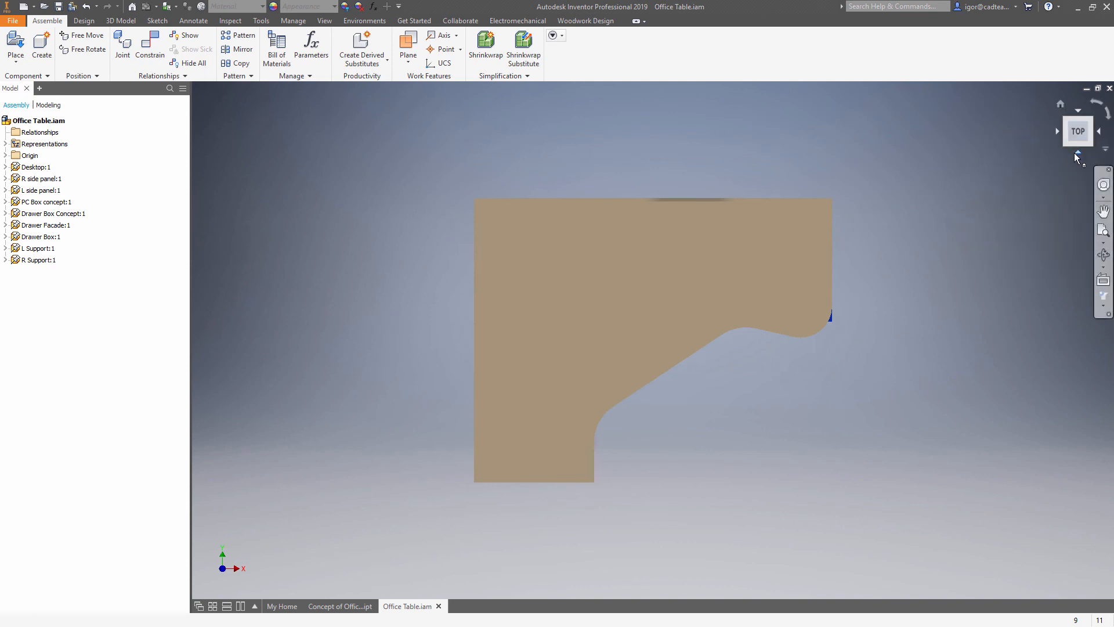
left_click(1077, 154)
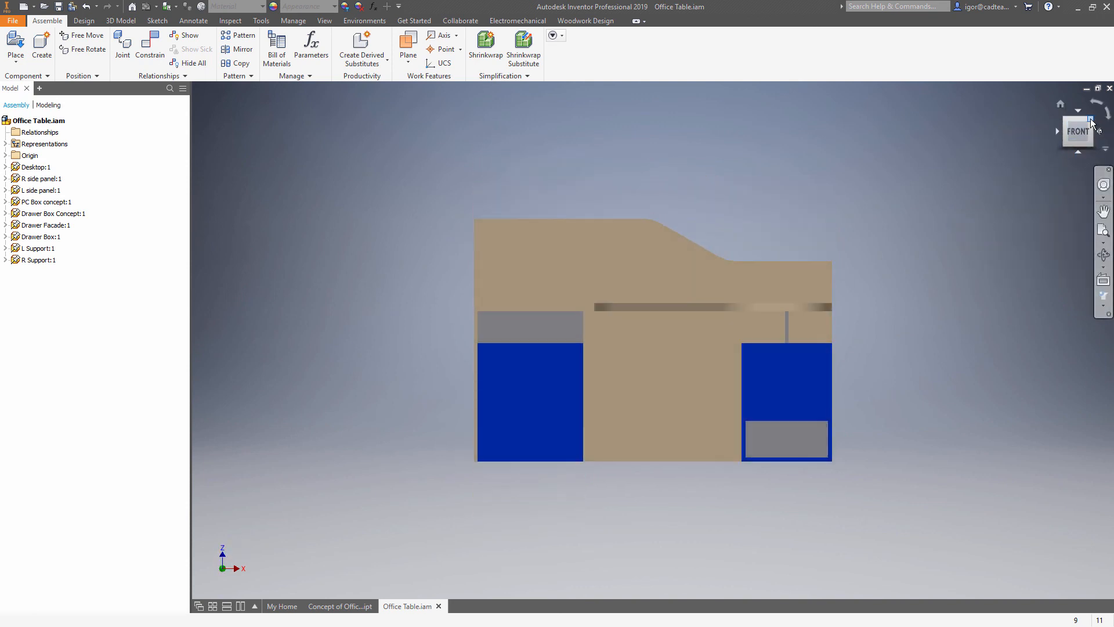
left_click(1092, 121)
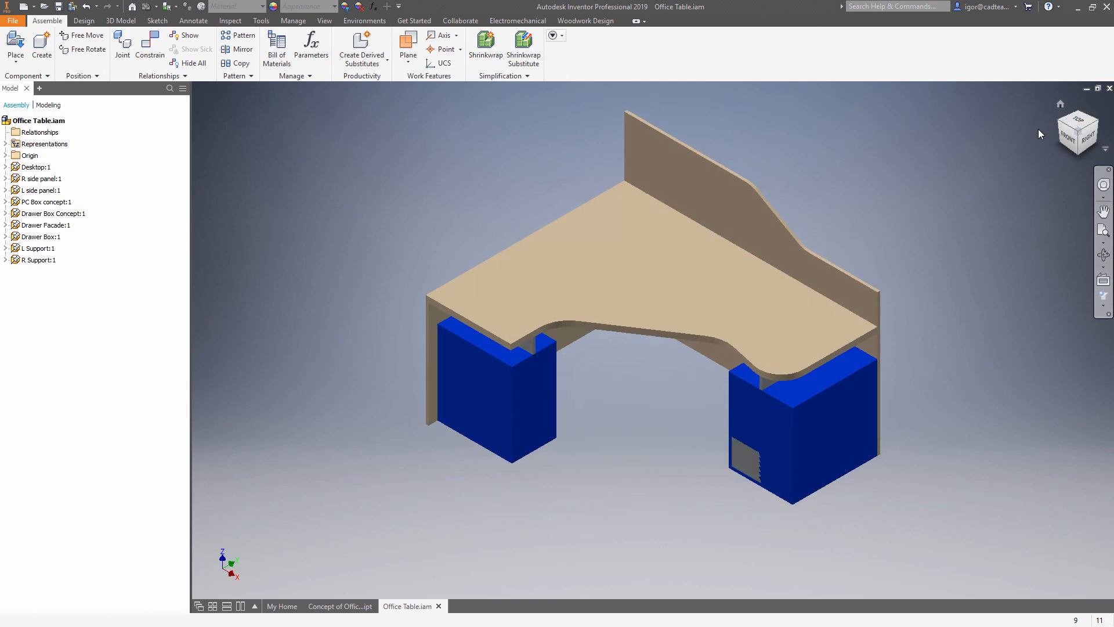
- Make the PC Box concept component transparent in the Office Table assembly
left_click(525, 398)
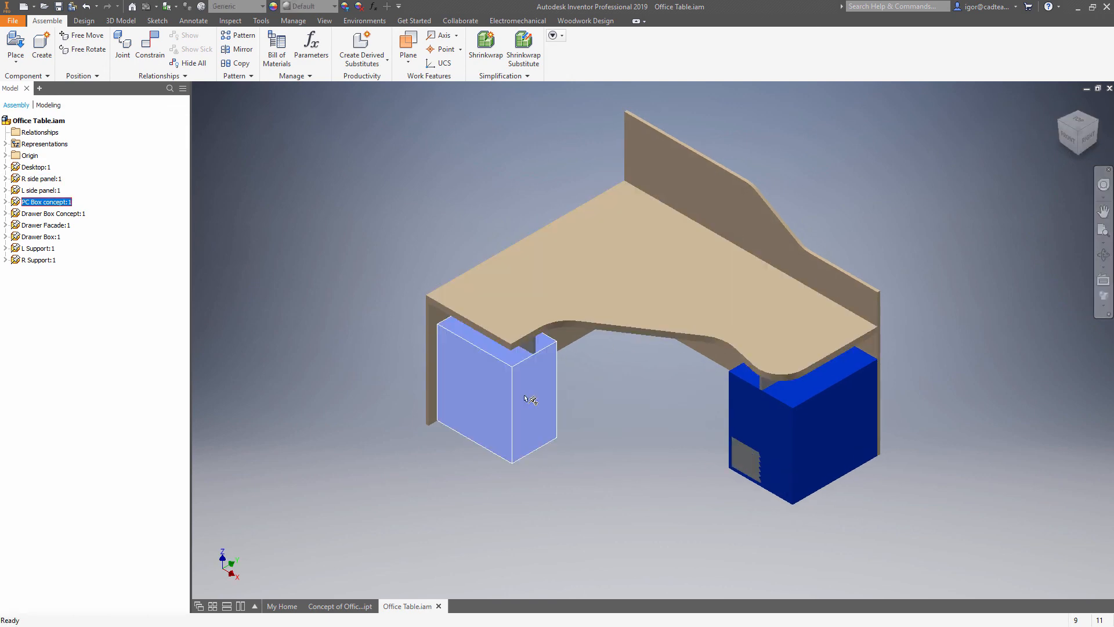
left_click(393, 360)
left_click(473, 361)
right_click(472, 361)
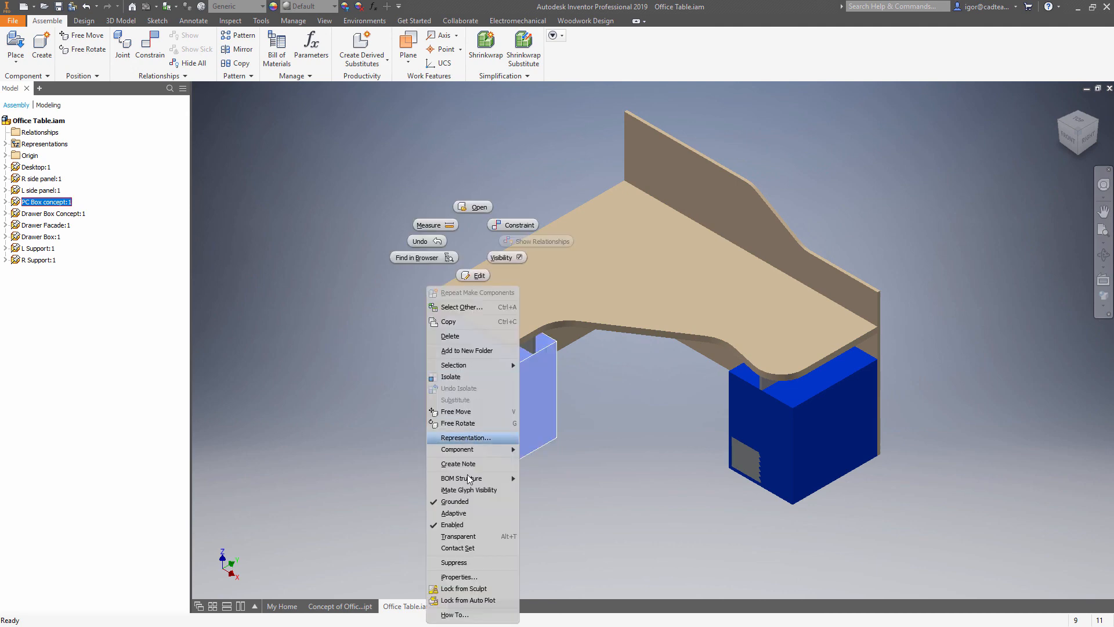
left_click(459, 536)
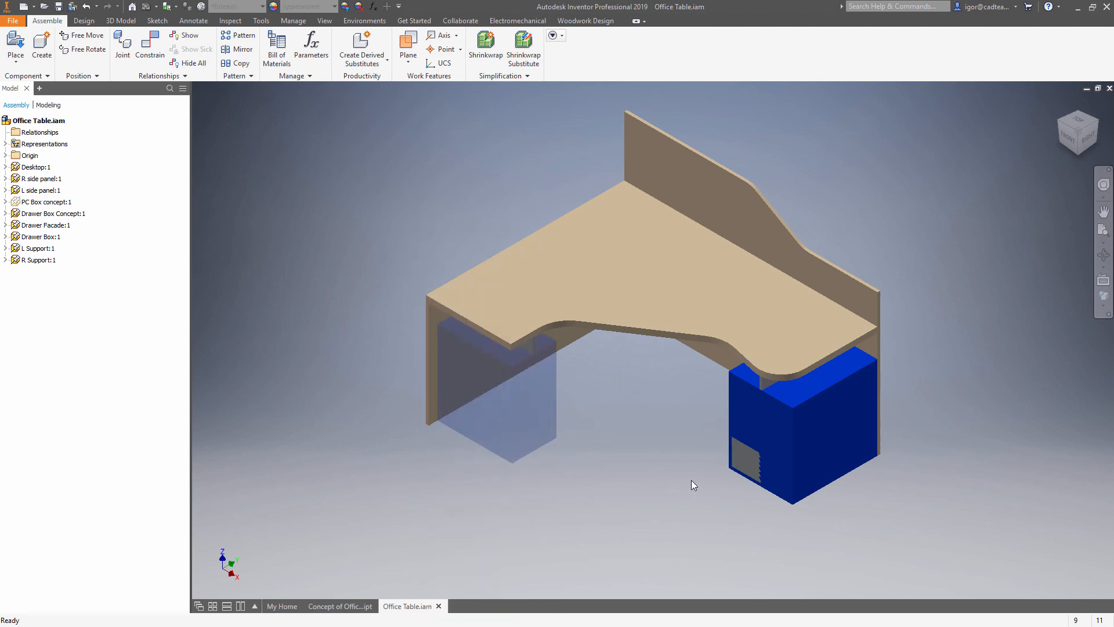
- Make the Drawer Box Concept component transparent so the drawer inside it can be seen
left_click(792, 446)
right_click(792, 441)
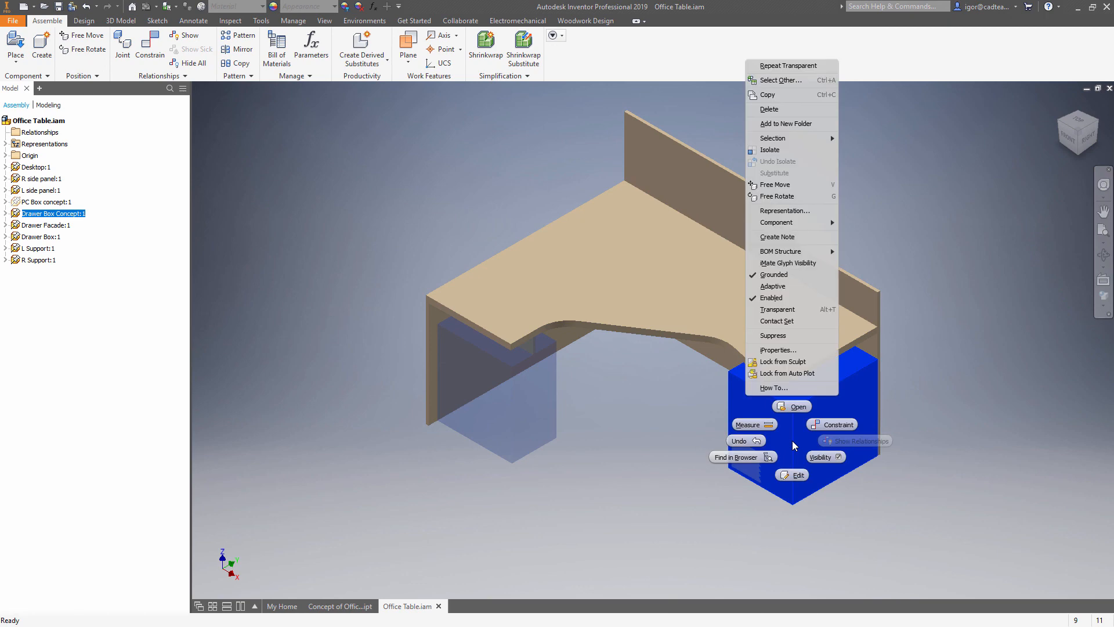
key("t")
right_click(794, 444)
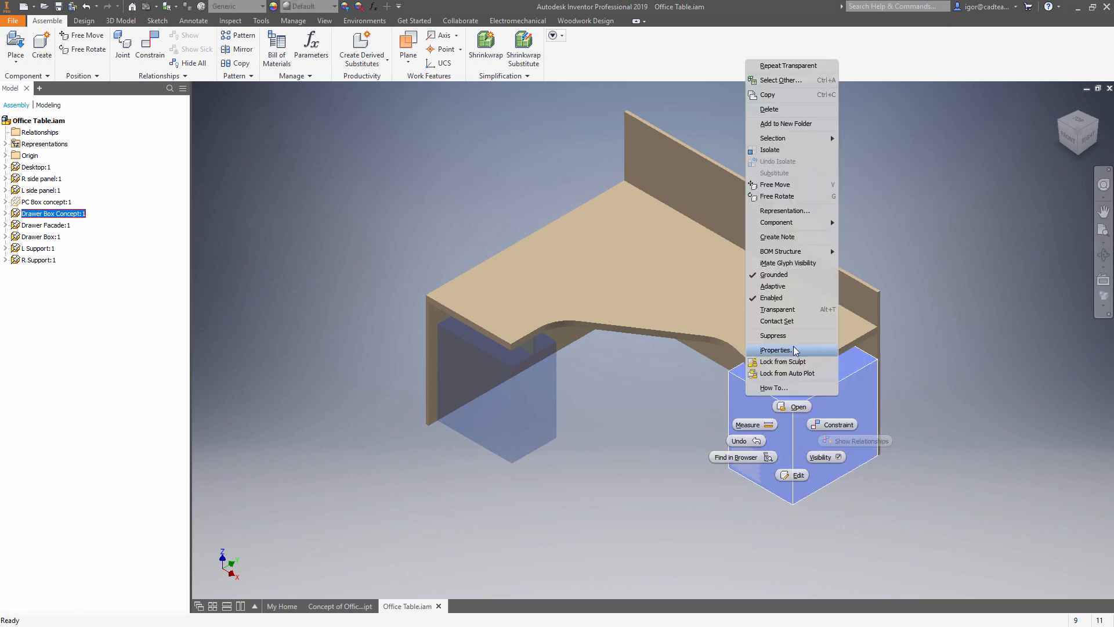
left_click(805, 310)
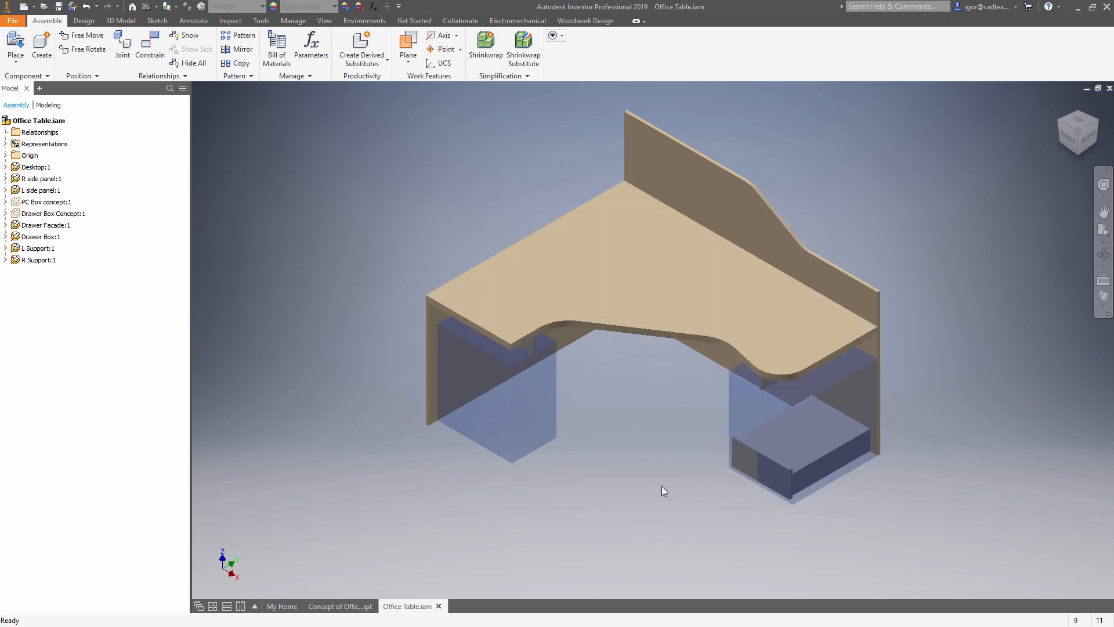